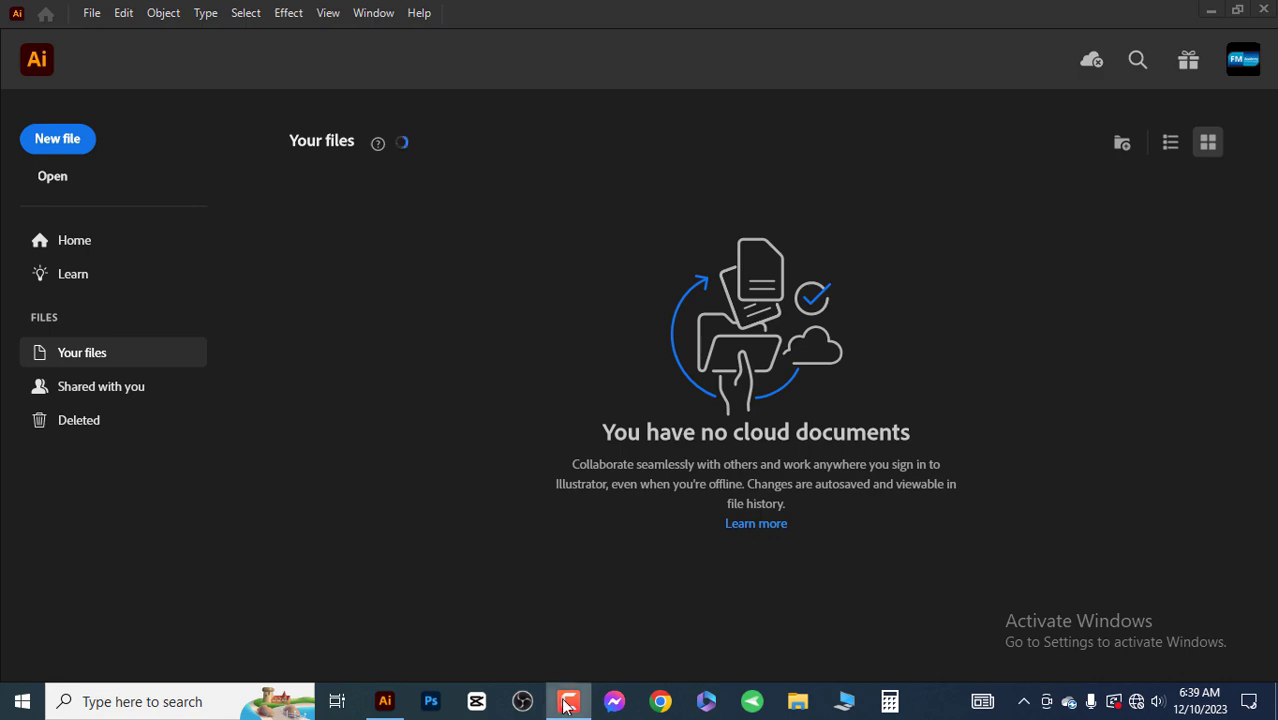
Step: Create a new blank A4 CMYK document from the A4 preset
{"action": "left_click", "coordinate": [566, 705]}
{"action": "left_click_drag", "start_coordinate": [1055, 562], "coordinate": [727, 134]}
{"action": "left_click", "coordinate": [91, 12]}
{"action": "left_click", "coordinate": [116, 40]}
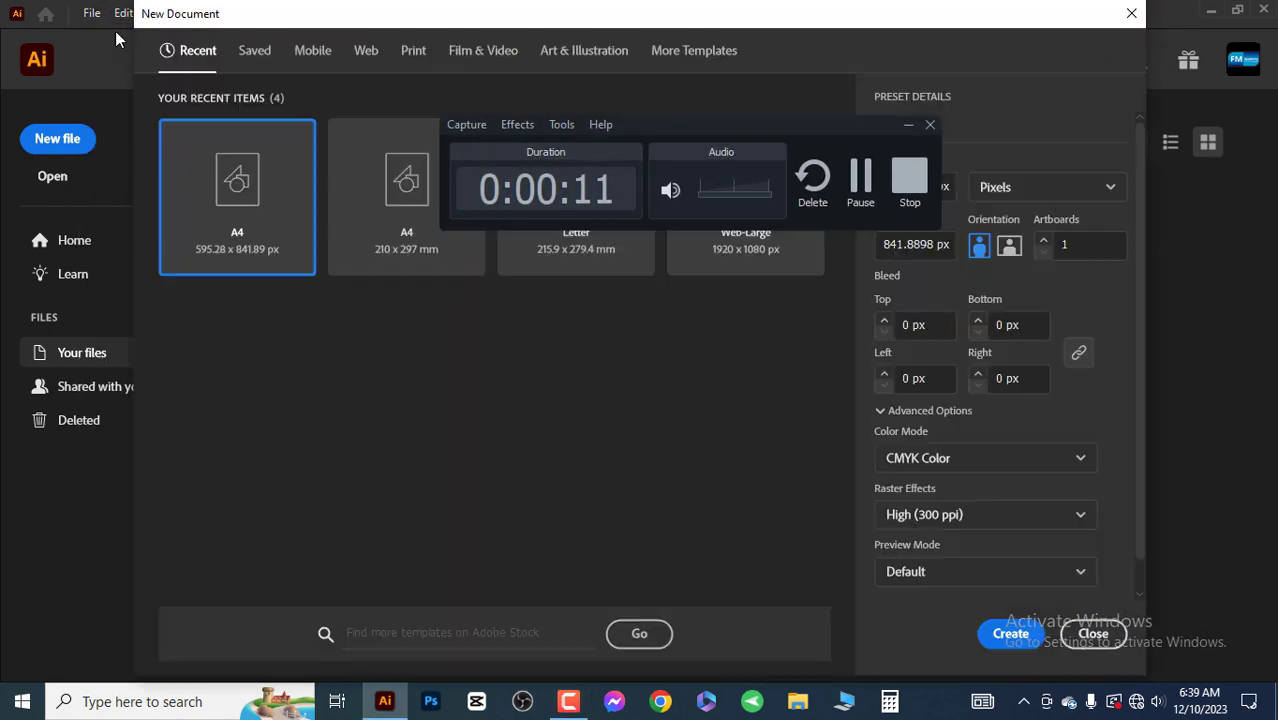
{"action": "left_click", "coordinate": [1010, 633]}
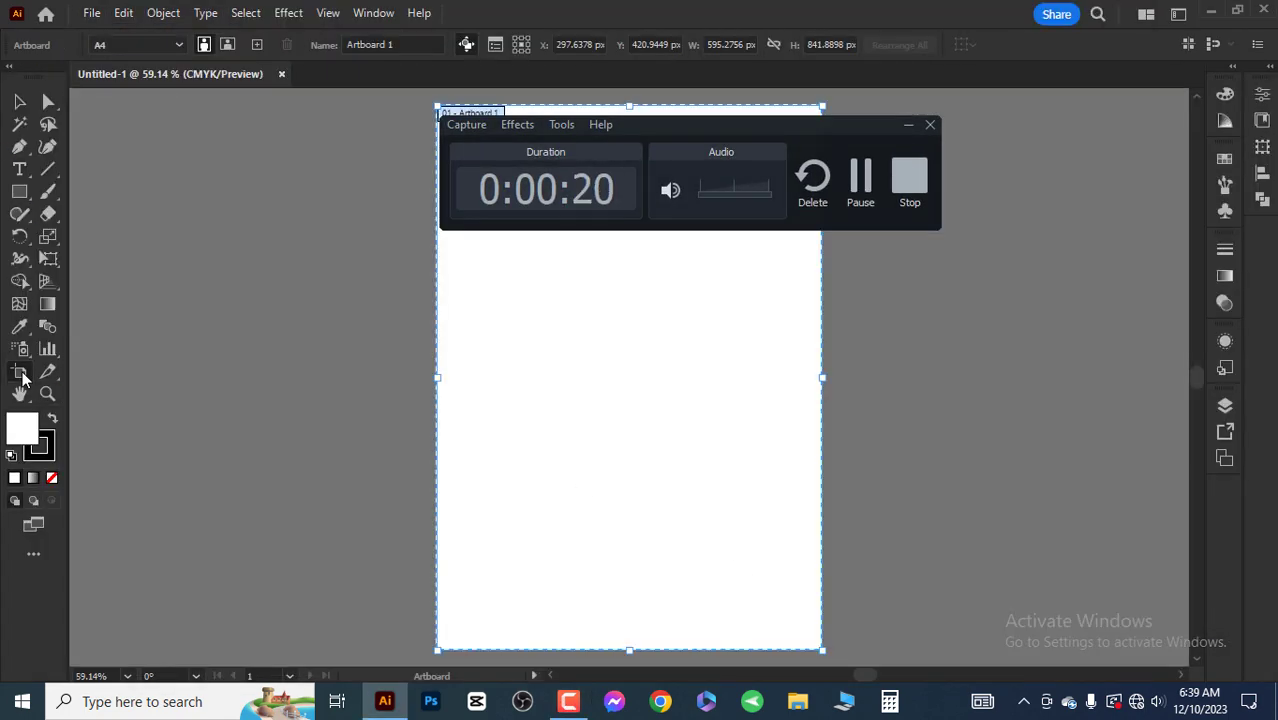
Step: In Document Setup, set the document units to Inches
{"action": "double_click", "coordinate": [20, 373]}
{"action": "left_click", "coordinate": [422, 580]}
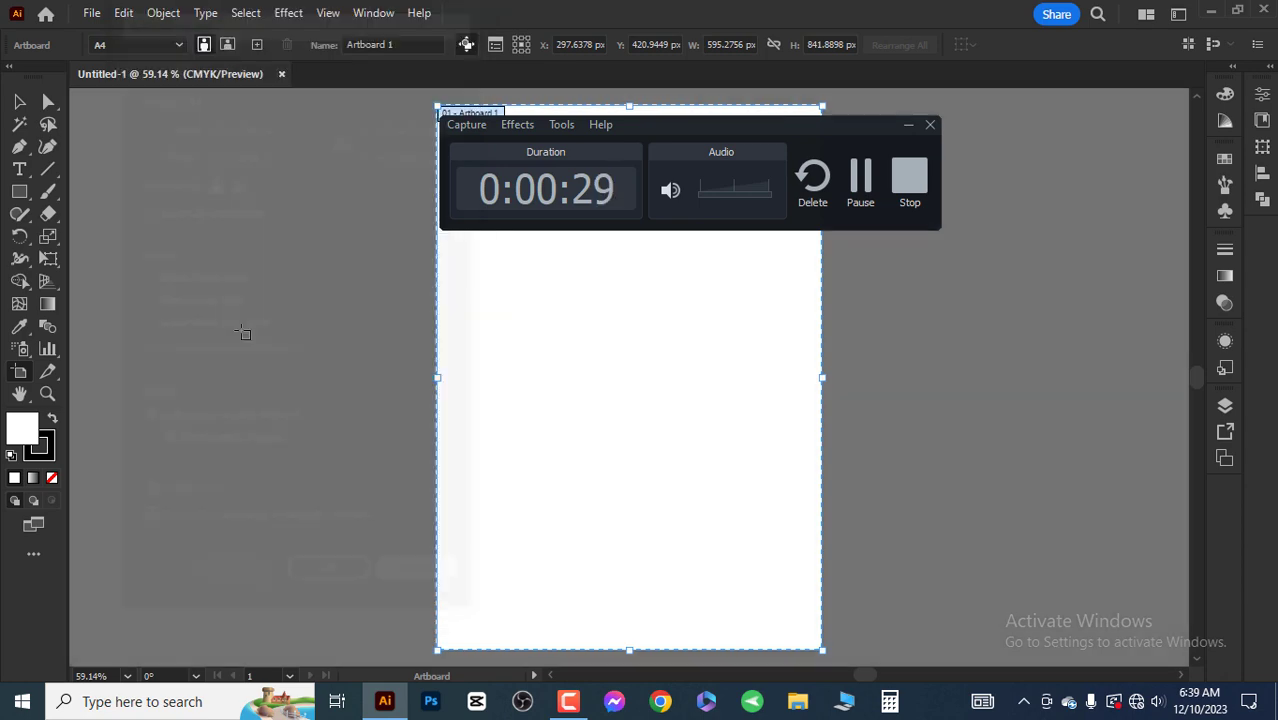
{"action": "left_click", "coordinate": [91, 12]}
{"action": "left_click", "coordinate": [200, 513]}
{"action": "left_click_drag", "start_coordinate": [760, 177], "coordinate": [1133, 55]}
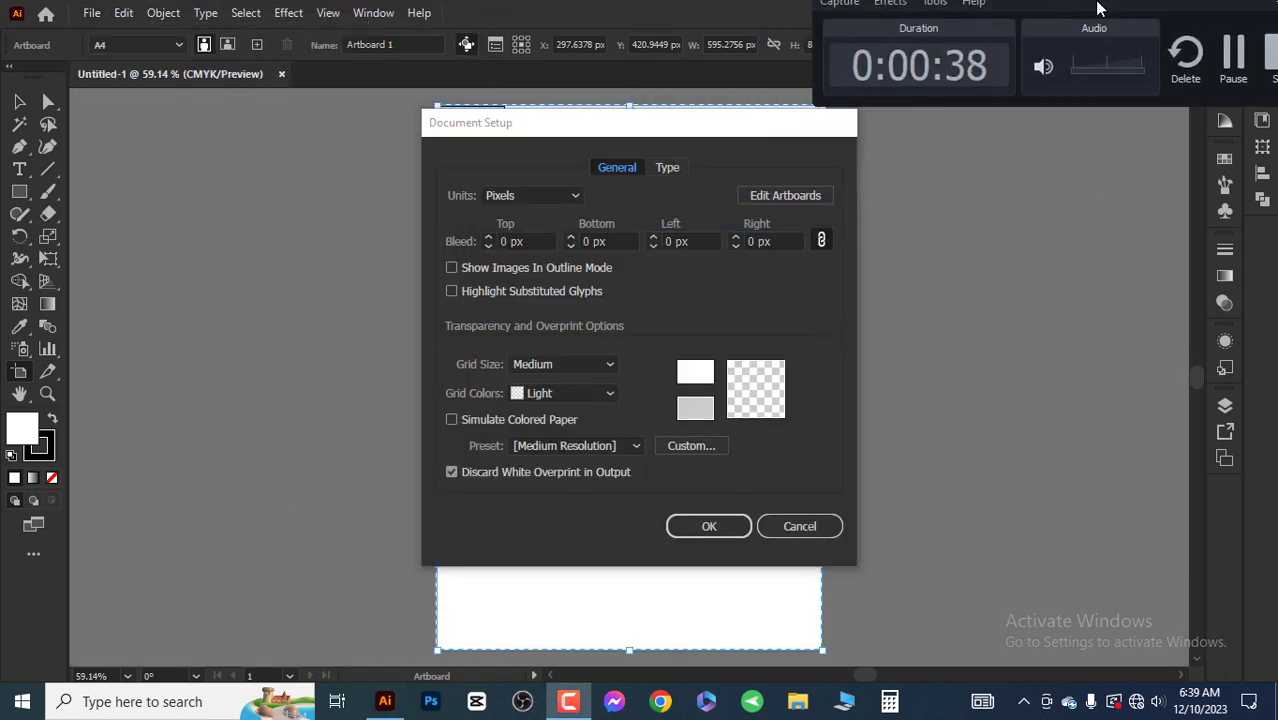
{"action": "left_click_drag", "start_coordinate": [500, 122], "coordinate": [259, 142]}
{"action": "left_click", "coordinate": [290, 217]}
{"action": "left_click", "coordinate": [277, 294]}
Step: Set the transparency grid size to Small, keeping the Light grid colour
{"action": "left_click", "coordinate": [306, 263]}
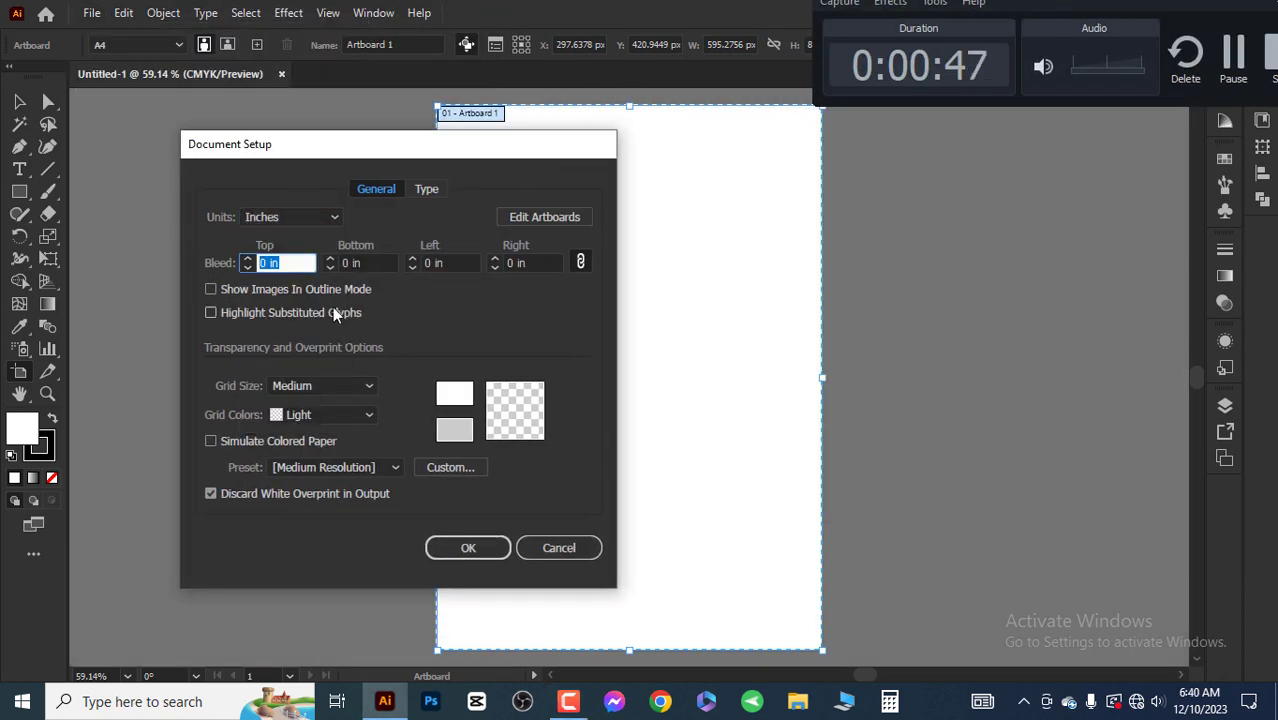
{"action": "left_click", "coordinate": [320, 385]}
{"action": "left_click", "coordinate": [319, 449]}
{"action": "left_click", "coordinate": [319, 384]}
{"action": "left_click", "coordinate": [320, 405]}
{"action": "left_click", "coordinate": [324, 414]}
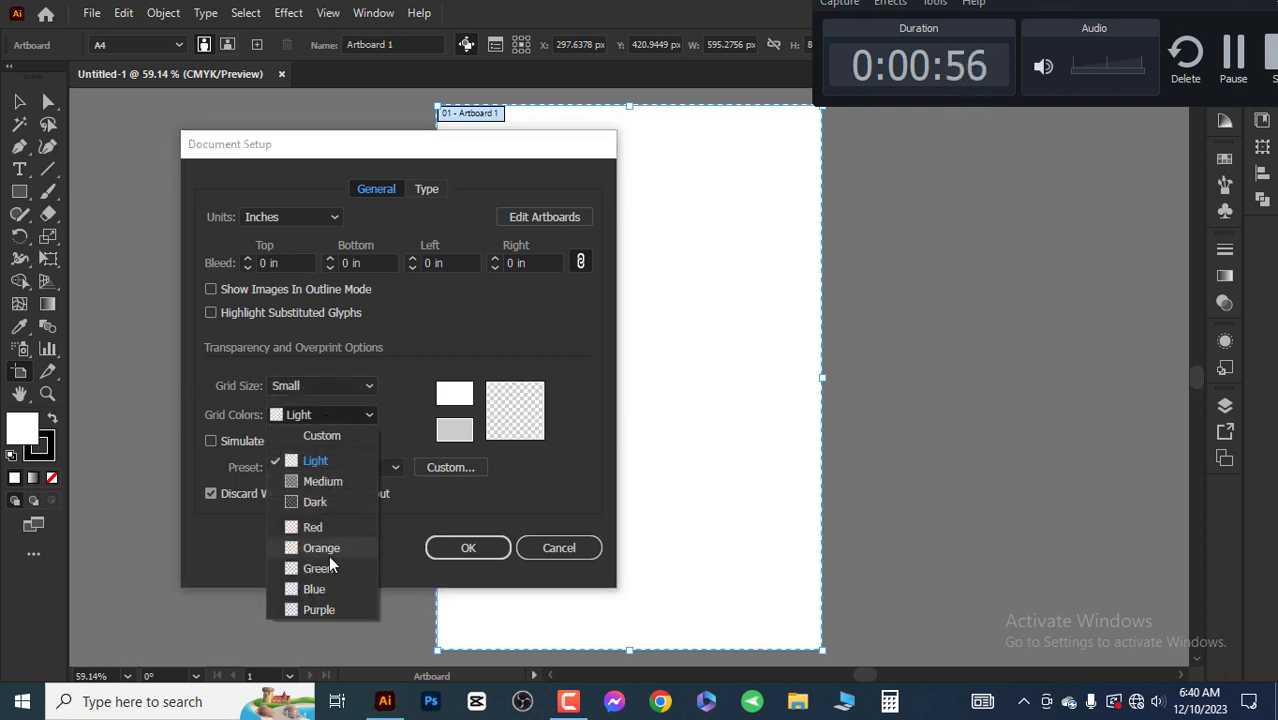
{"action": "left_click", "coordinate": [340, 414]}
Step: Choose the High Resolution flattener preset and a white grid colour, then confirm Document Setup
{"action": "left_click", "coordinate": [333, 467]}
{"action": "left_click", "coordinate": [336, 513]}
{"action": "left_click", "coordinate": [450, 467]}
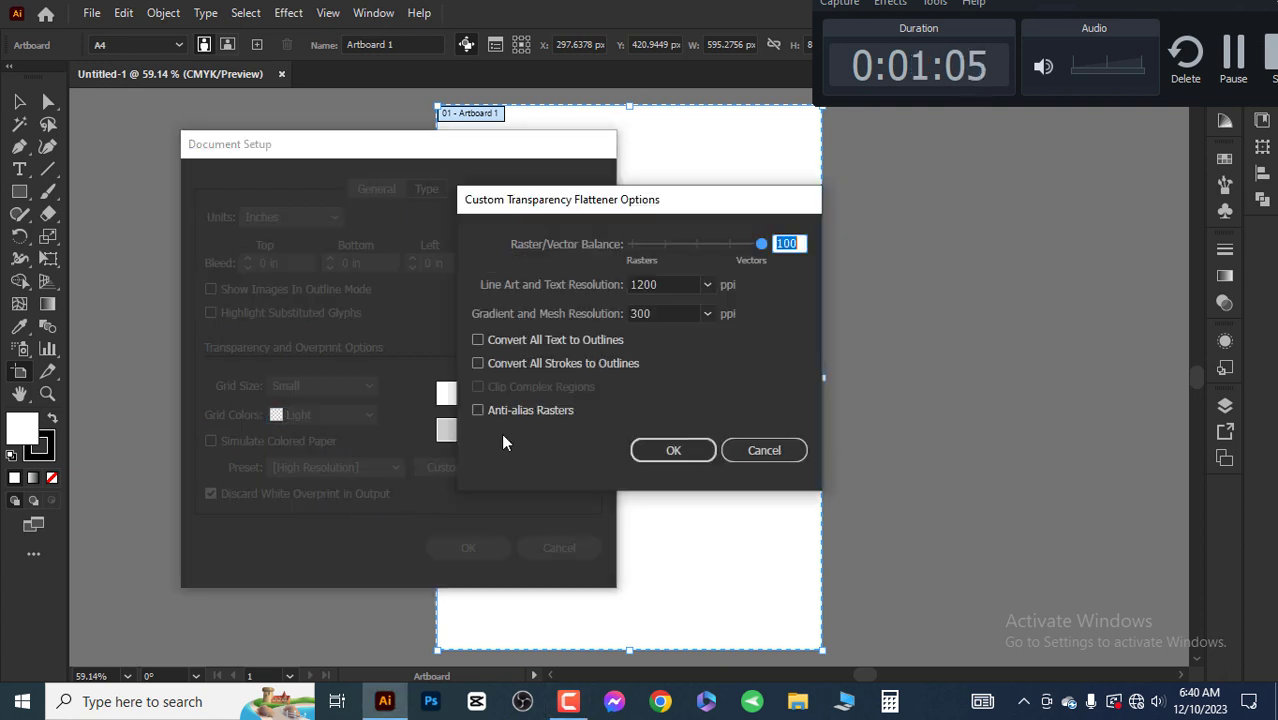
{"action": "left_click", "coordinate": [660, 452]}
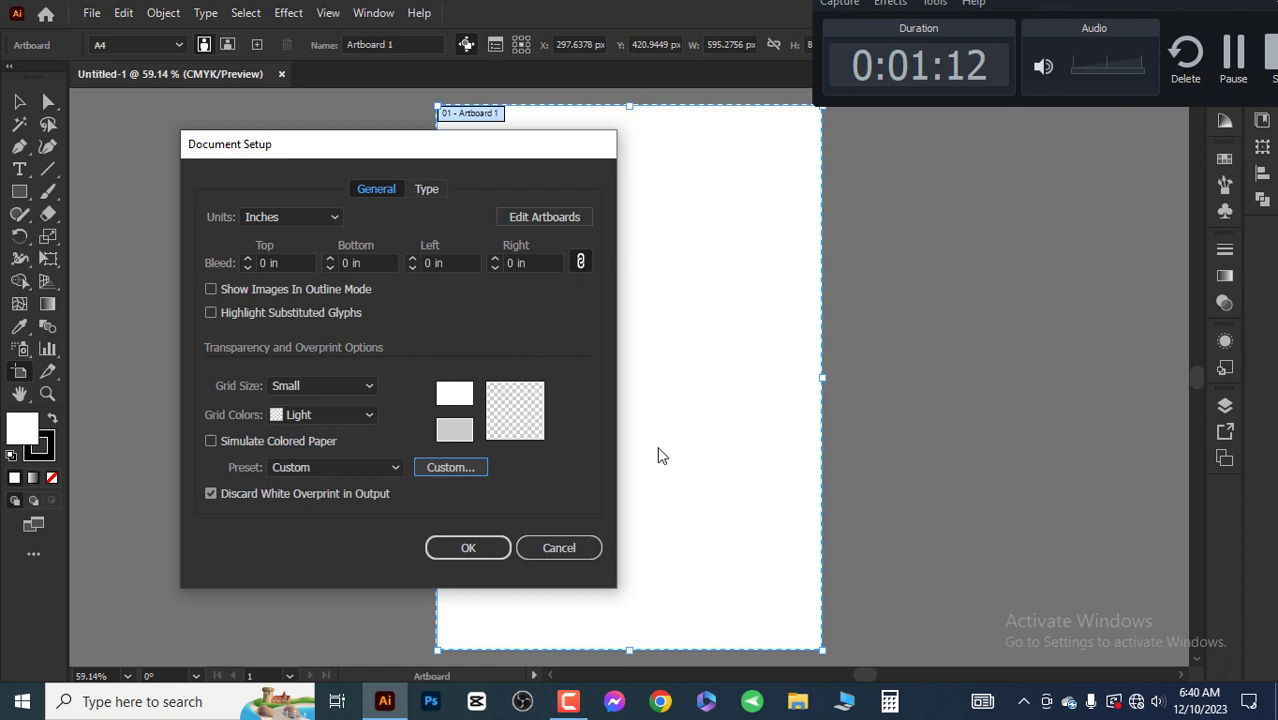
{"action": "left_click", "coordinate": [455, 442]}
{"action": "left_click", "coordinate": [613, 363]}
{"action": "left_click", "coordinate": [459, 491]}
{"action": "left_click", "coordinate": [468, 547]}
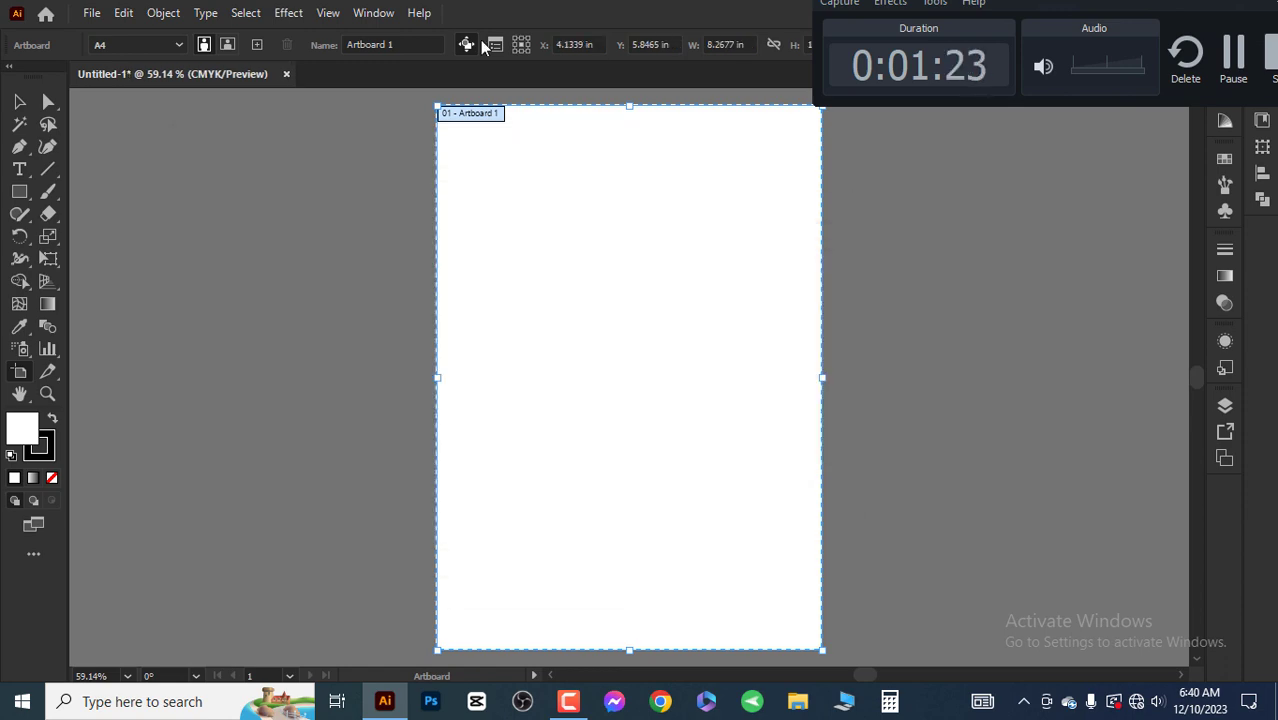
Step: Check the Document Raster Effects Settings and return to the Selection tool
{"action": "left_click", "coordinate": [288, 12]}
{"action": "left_click", "coordinate": [371, 77]}
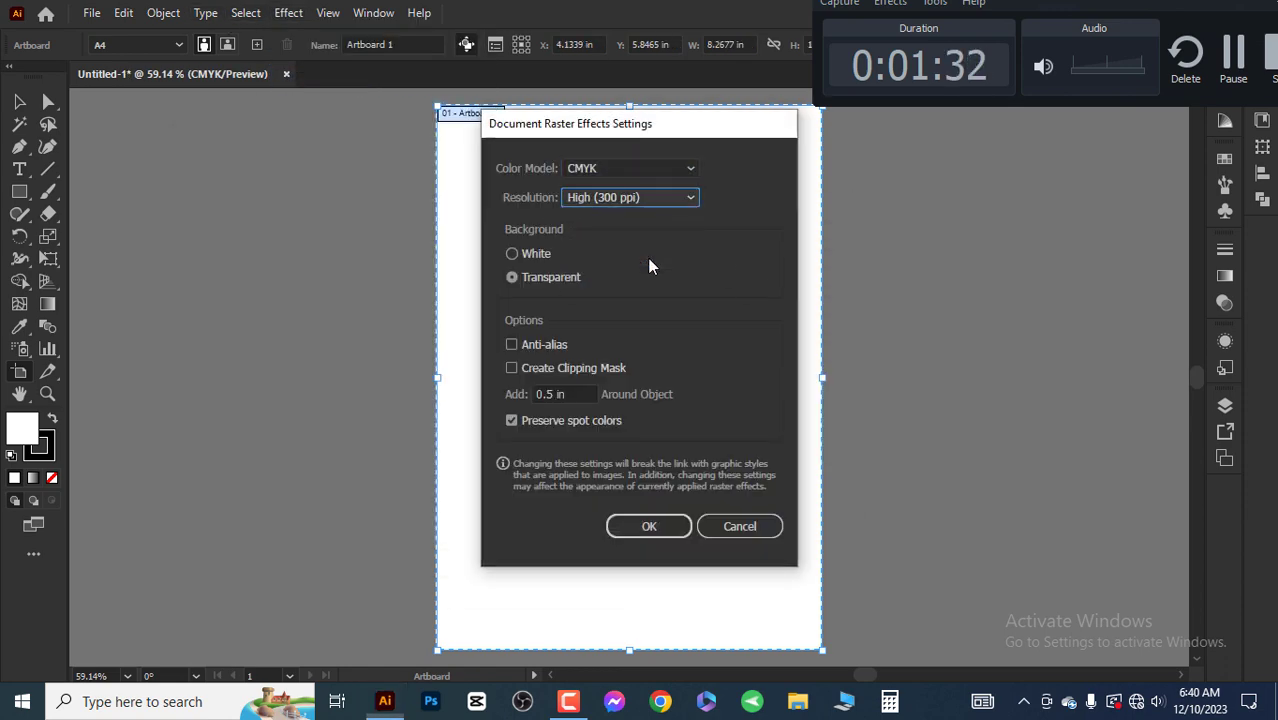
{"action": "left_click", "coordinate": [655, 529]}
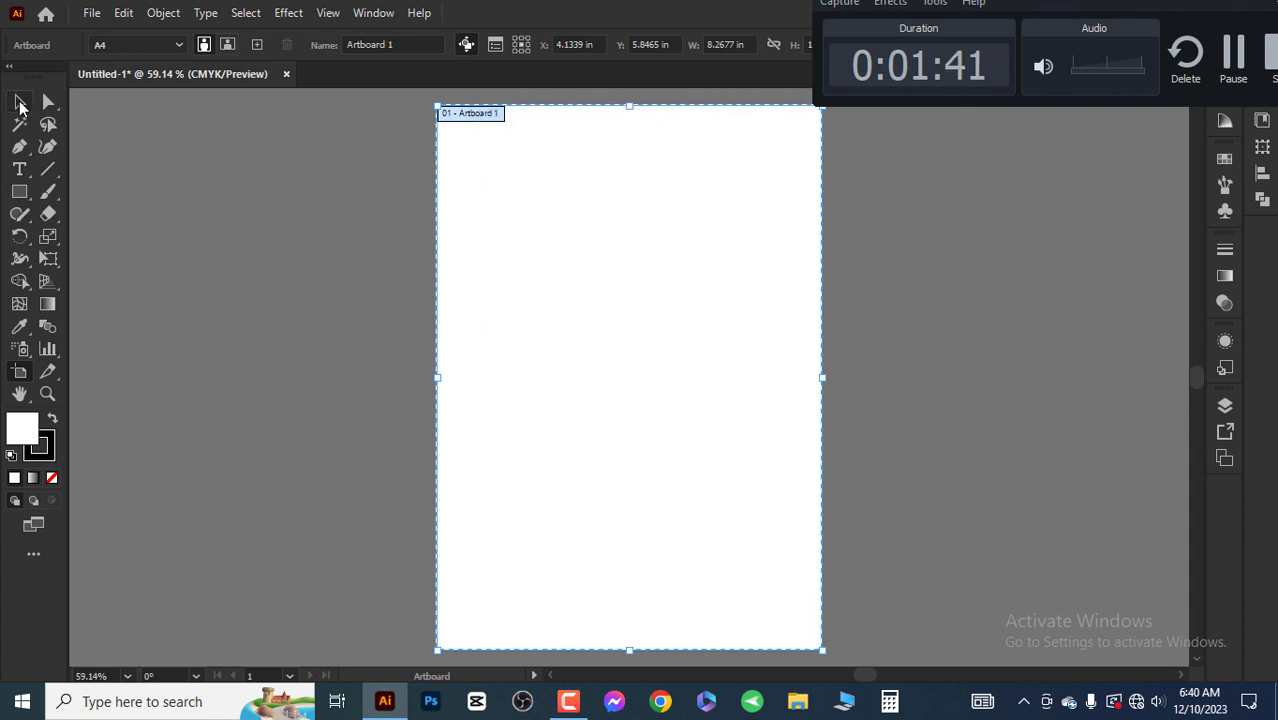
{"action": "left_click", "coordinate": [19, 101]}
Step: Resize the artboard to 8 in wide by 9 in tall and fit it in the window
{"action": "double_click", "coordinate": [19, 371]}
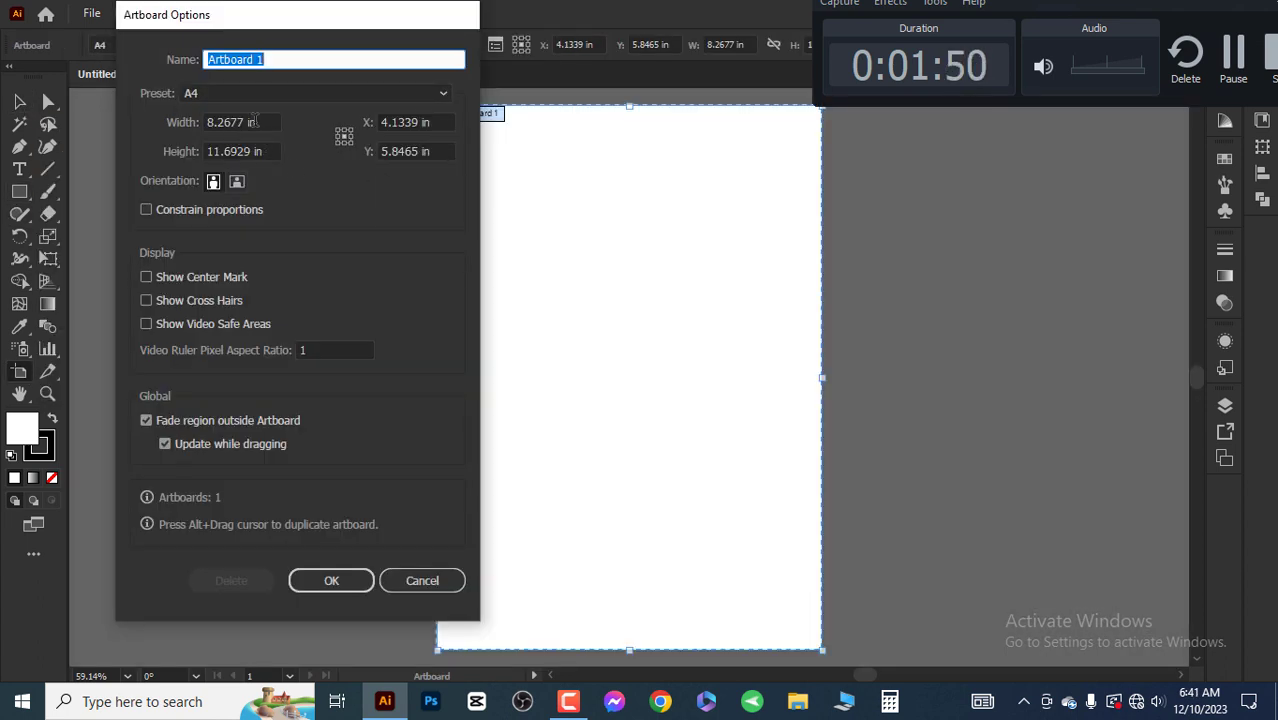
{"action": "left_click", "coordinate": [254, 122]}
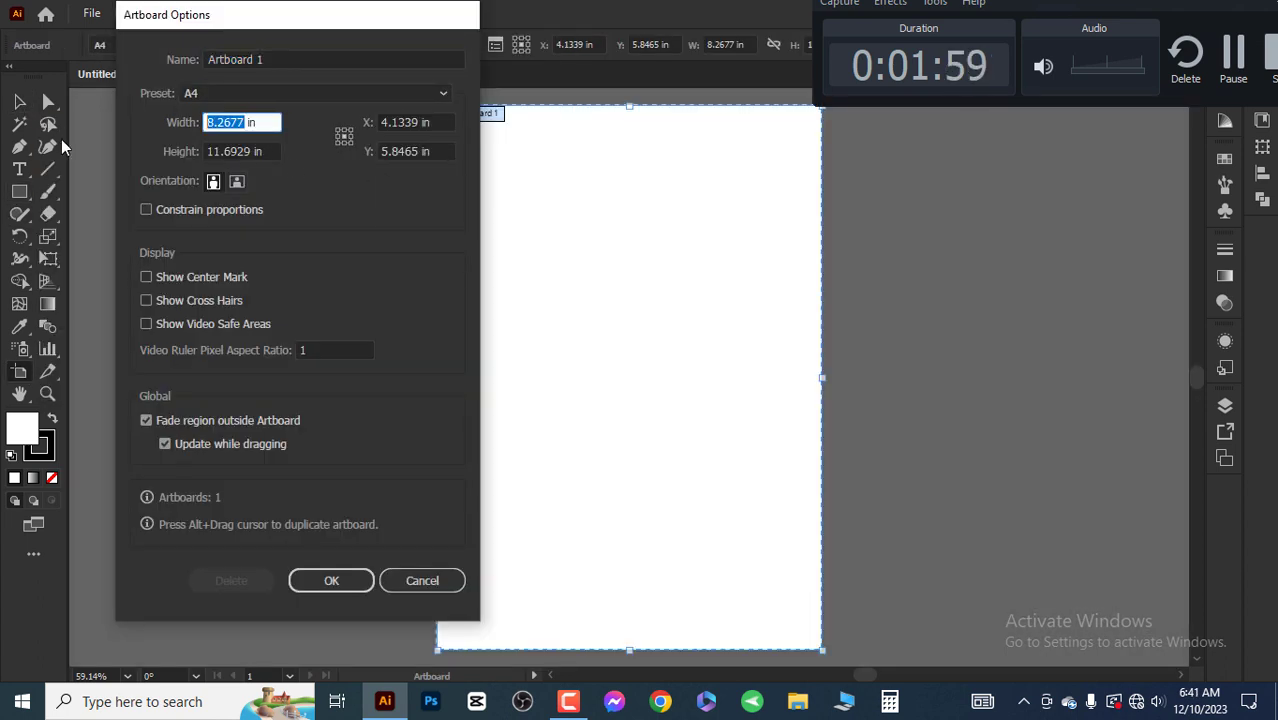
{"action": "left_click", "coordinate": [248, 151]}
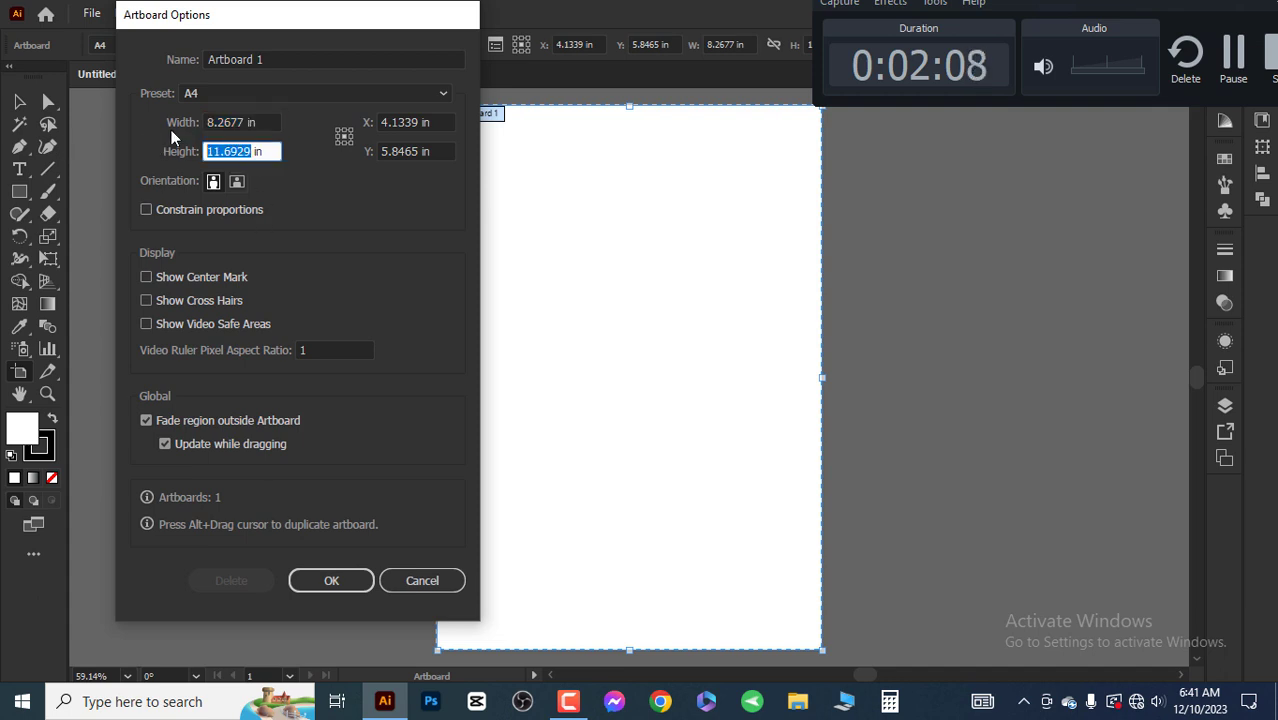
{"action": "type", "text": "9"}
{"action": "left_click", "coordinate": [245, 125]}
{"action": "left_click", "coordinate": [326, 581]}
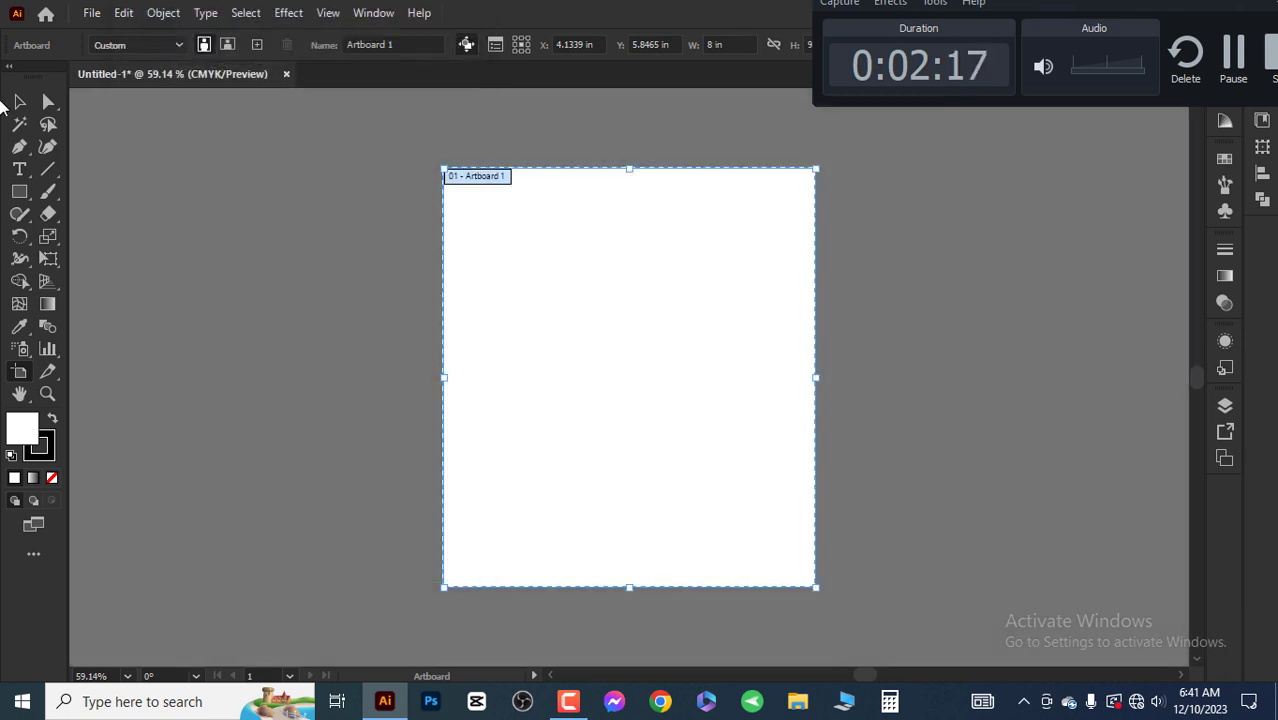
{"action": "key", "text": "ctrl+1"}
{"action": "key", "text": "ctrl+0"}
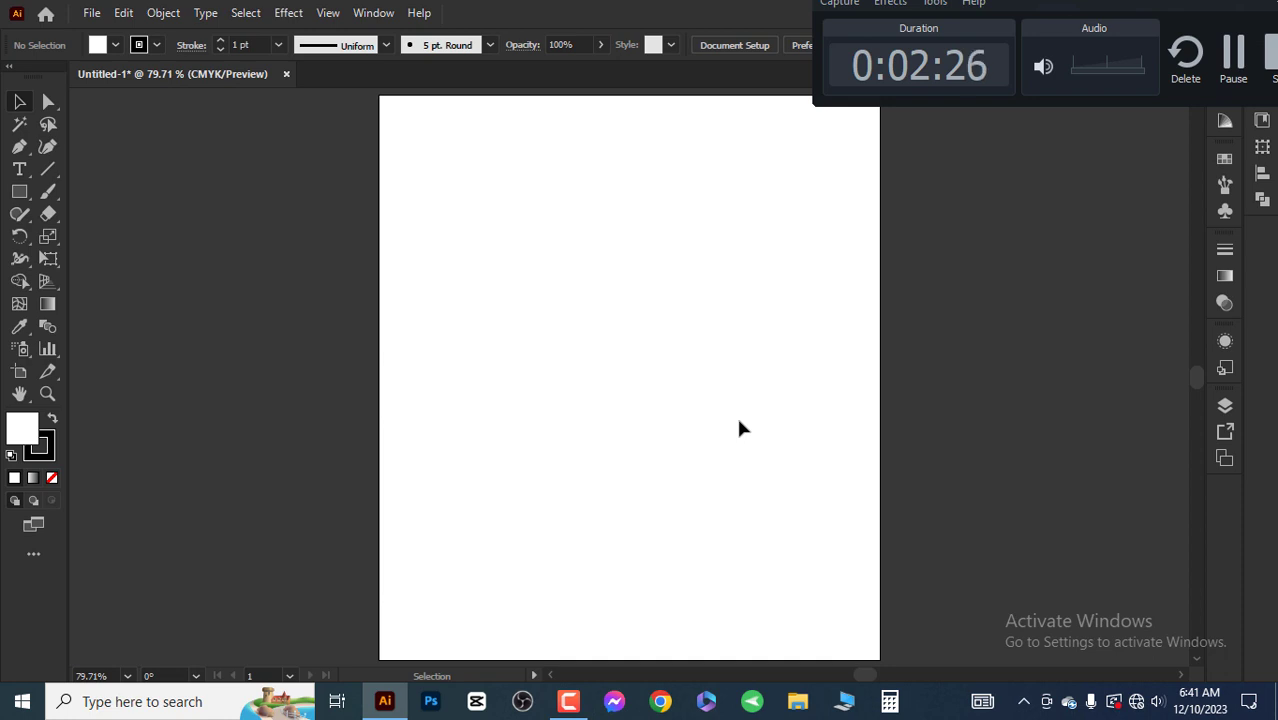
Step: Create an 8 × 9 in rectangle with no stroke
{"action": "left_click", "coordinate": [19, 191]}
{"action": "left_click", "coordinate": [668, 355]}
{"action": "key", "text": "Tab"}
{"action": "type", "text": "8"}
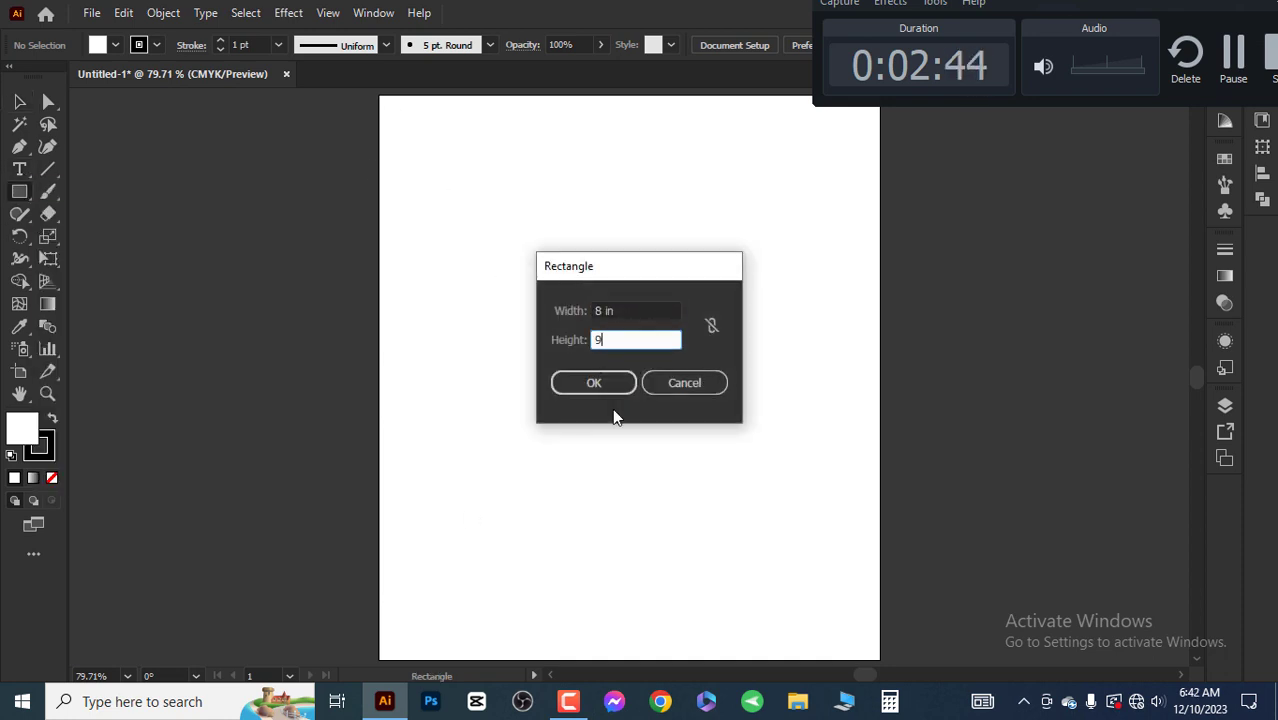
{"action": "left_click", "coordinate": [594, 384]}
{"action": "left_click", "coordinate": [52, 478]}
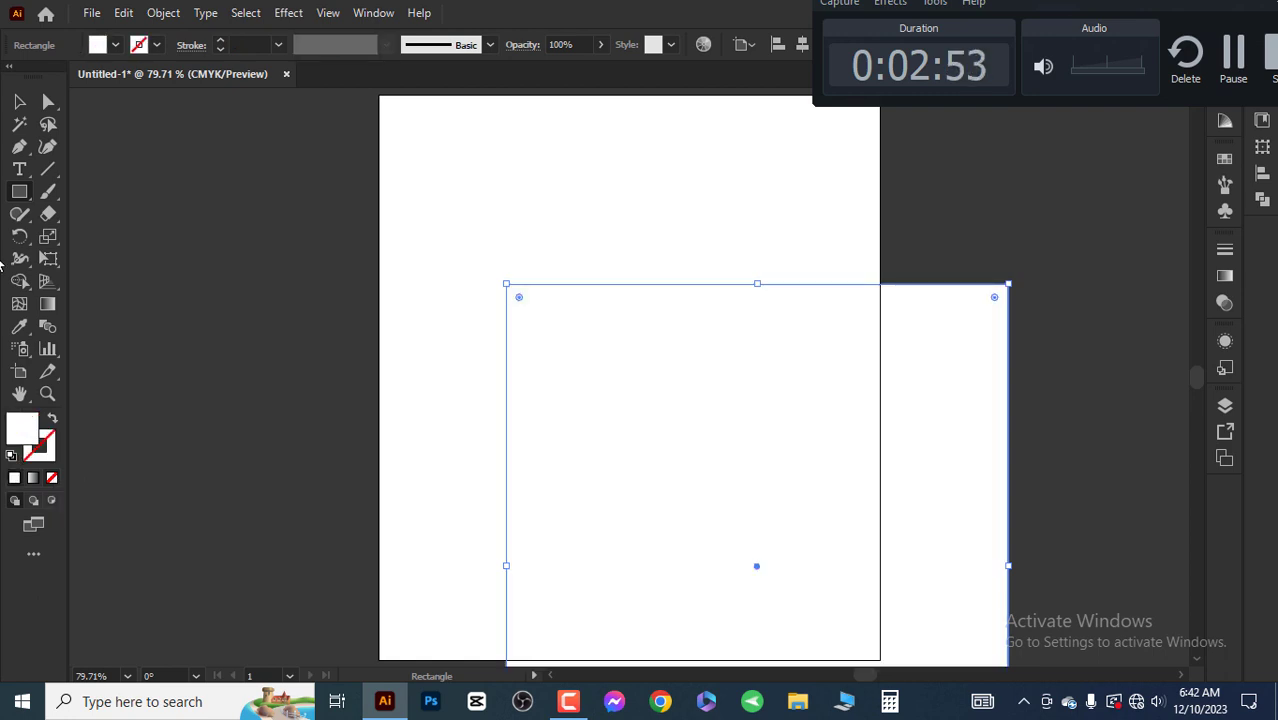
Step: Centre the rectangle horizontally and vertically on the artboard, then deselect it
{"action": "left_click", "coordinate": [1262, 172]}
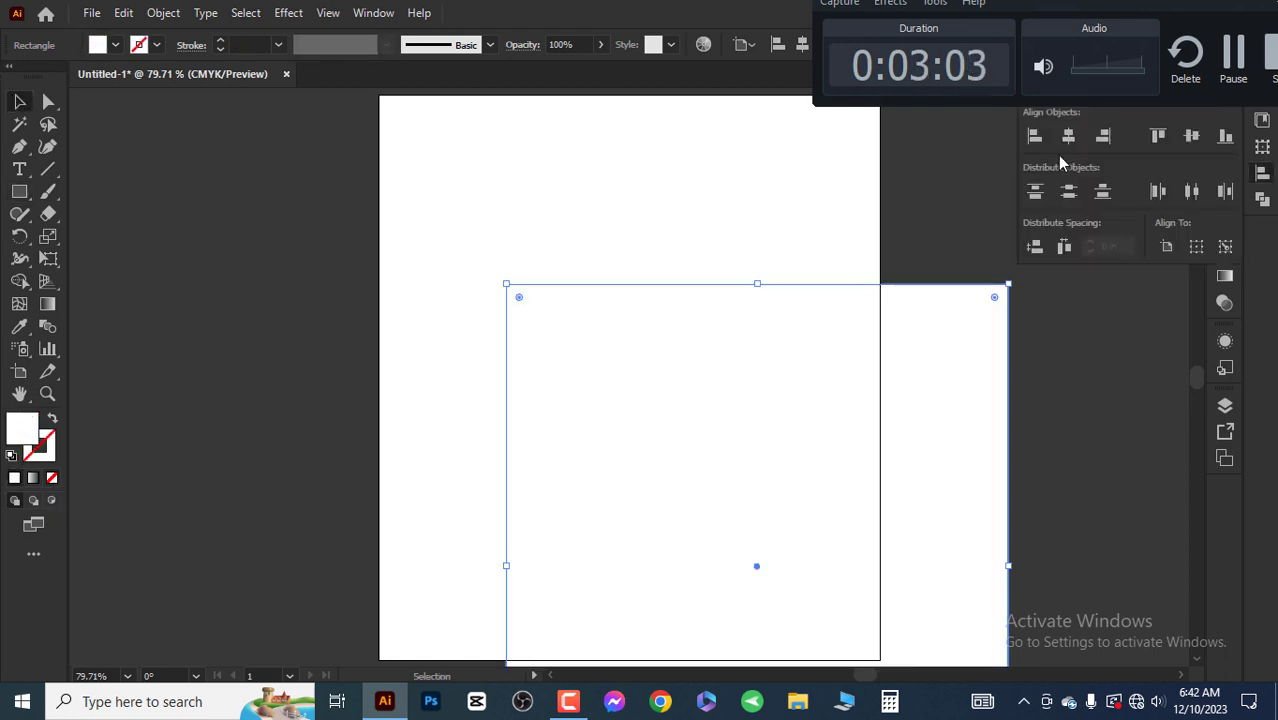
{"action": "left_click", "coordinate": [1068, 136]}
{"action": "left_click", "coordinate": [1191, 136]}
{"action": "left_click", "coordinate": [250, 250]}
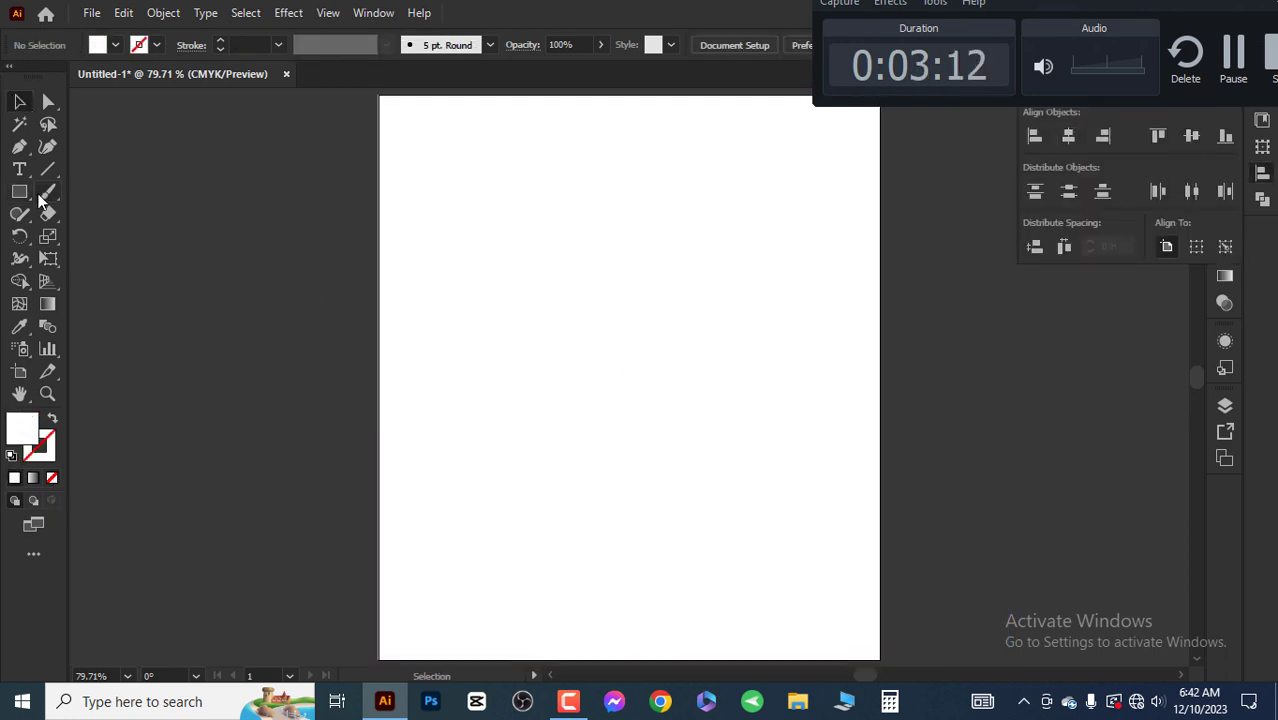
{"action": "left_click", "coordinate": [16, 195]}
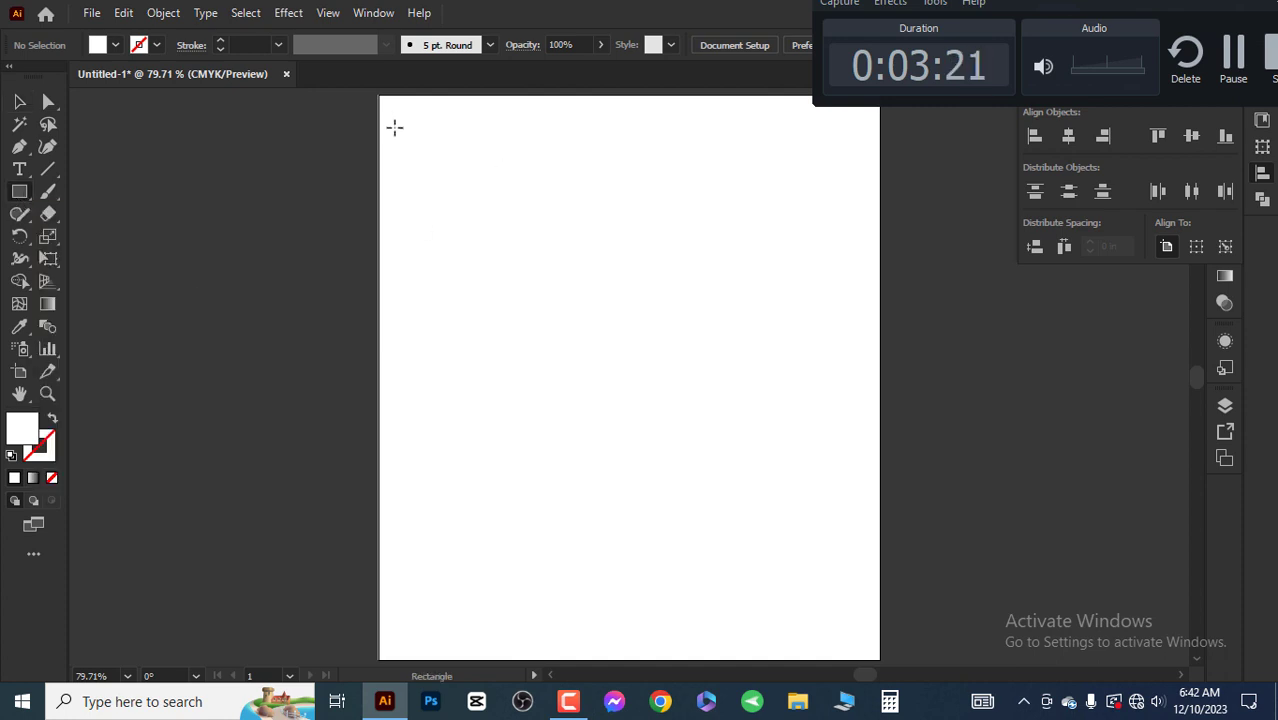
Step: Draw a small rectangle near the top and round its corners into a pill shape
{"action": "mouse_move", "coordinate": [503, 171]}
{"action": "left_mouse_down"}
{"action": "mouse_move", "coordinate": [590, 257]}
{"action": "mouse_move", "coordinate": [655, 236]}
{"action": "left_mouse_up"}
{"action": "left_click", "coordinate": [48, 103]}
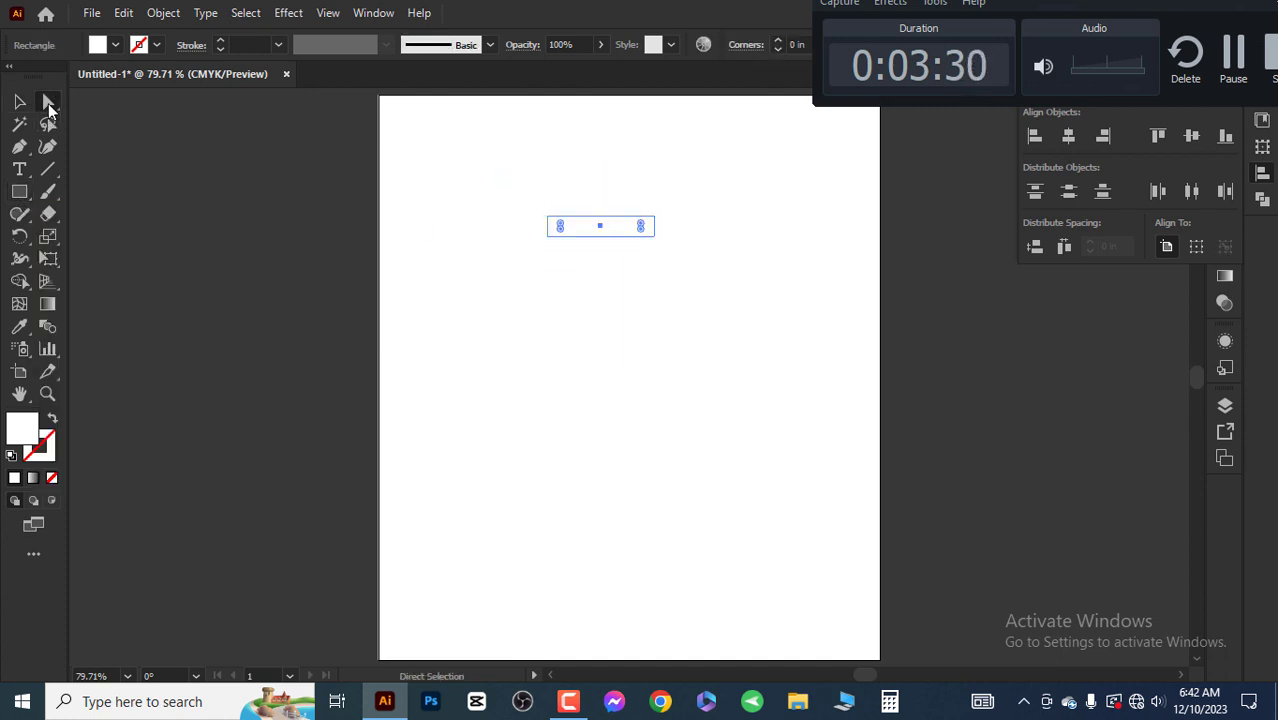
{"action": "key", "text": "ctrl+plus"}
{"action": "mouse_move", "coordinate": [540, 205]}
{"action": "left_mouse_down"}
{"action": "mouse_move", "coordinate": [479, 205]}
{"action": "mouse_move", "coordinate": [490, 228]}
{"action": "left_mouse_up"}
{"action": "key", "text": "ctrl+minus"}
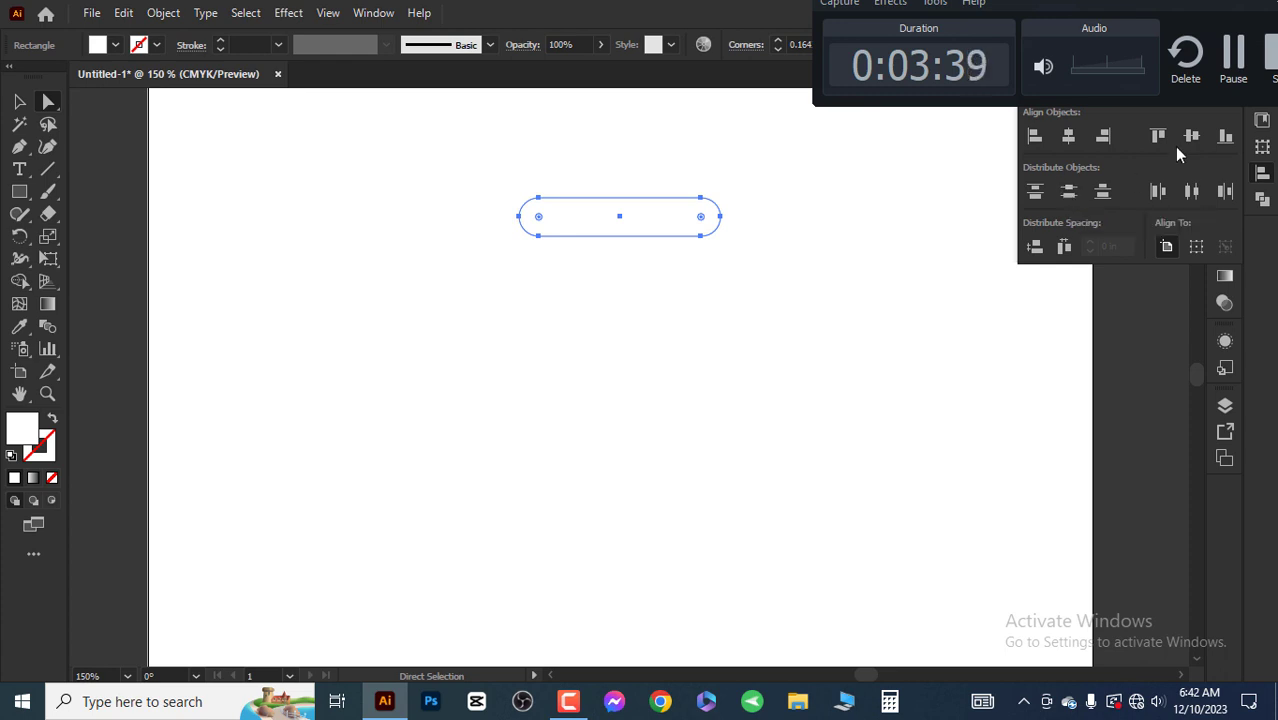
{"action": "key", "text": "ctrl+minus"}
{"action": "key", "text": "ctrl+minus"}
Step: Fill the pill black and nudge it onto the page's top edge
{"action": "left_click", "coordinate": [1157, 135]}
{"action": "key", "text": "v"}
{"action": "left_click", "coordinate": [640, 218]}
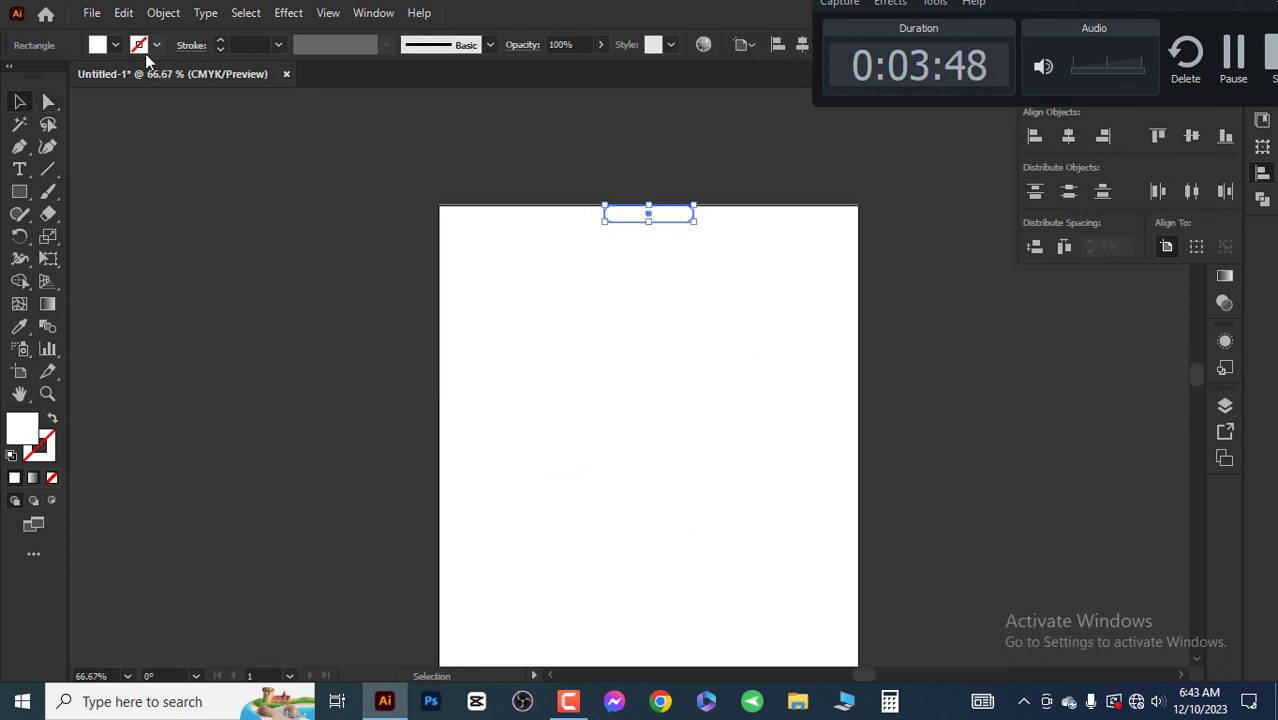
{"action": "key", "text": "d"}
{"action": "key", "text": "shift+x"}
{"action": "left_click", "coordinate": [181, 402]}
{"action": "left_click_drag", "start_coordinate": [650, 213], "coordinate": [650, 218]}
{"action": "left_click", "coordinate": [343, 282]}
{"action": "left_click", "coordinate": [274, 302]}
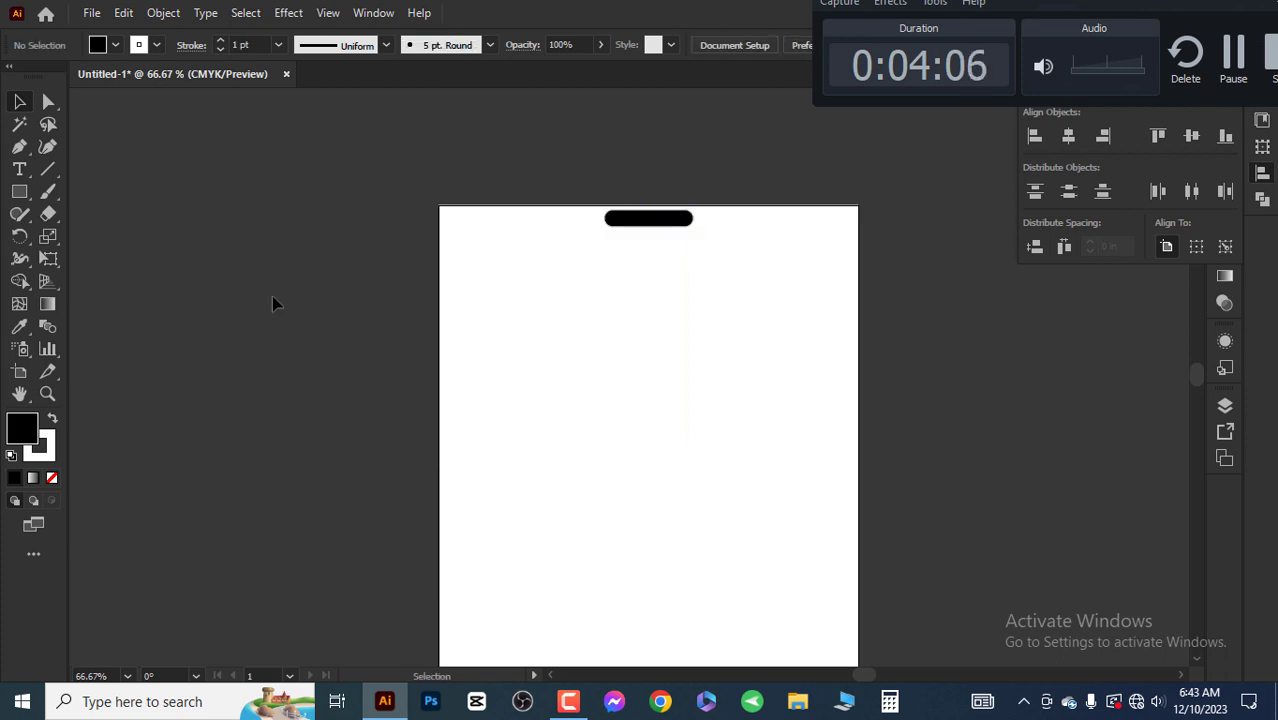
Step: Create an 8 in wide black bar and shift it left onto the page
{"action": "key", "text": "m"}
{"action": "left_click", "coordinate": [477, 303]}
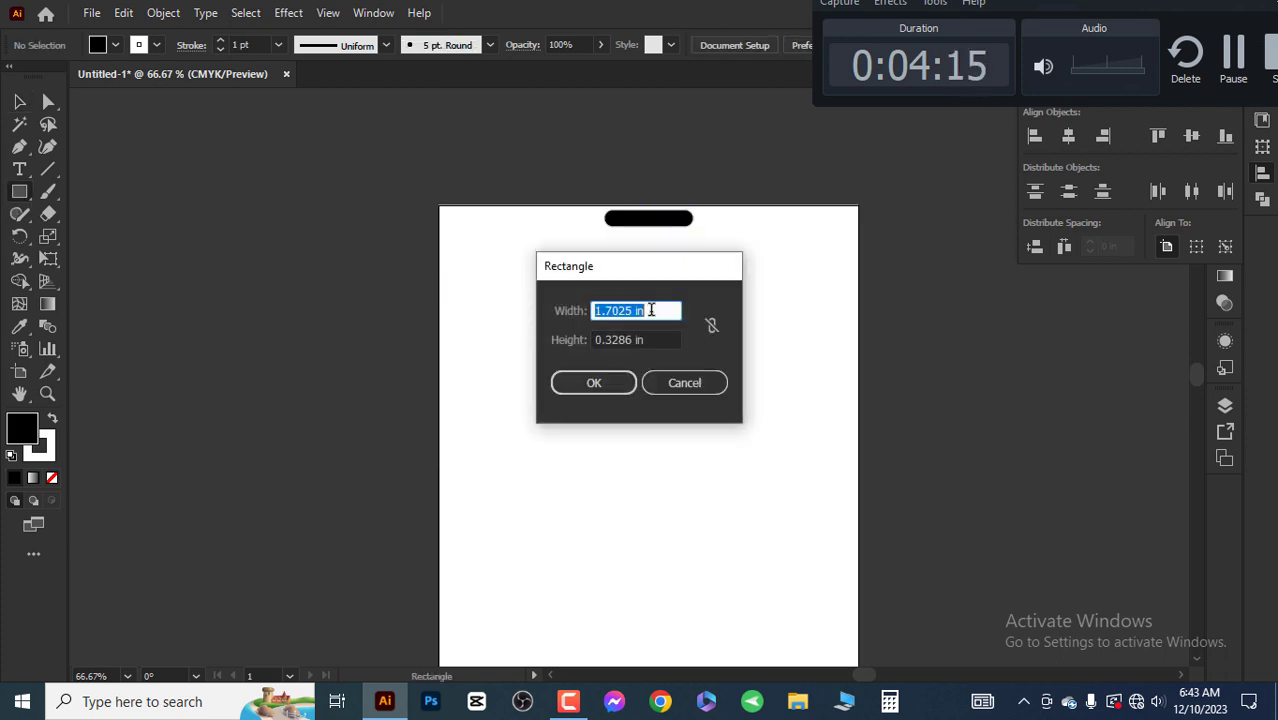
{"action": "key", "text": "Return"}
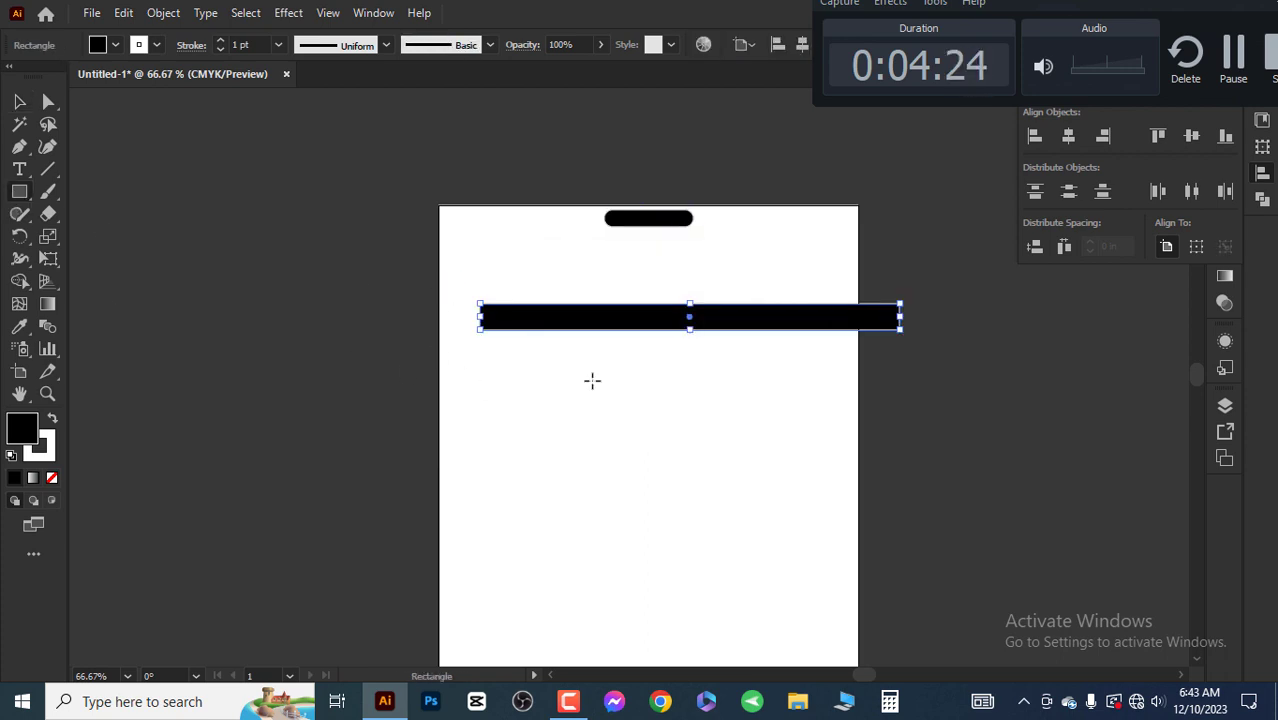
{"action": "key", "text": "v"}
{"action": "left_click_drag", "start_coordinate": [758, 330], "coordinate": [648, 330]}
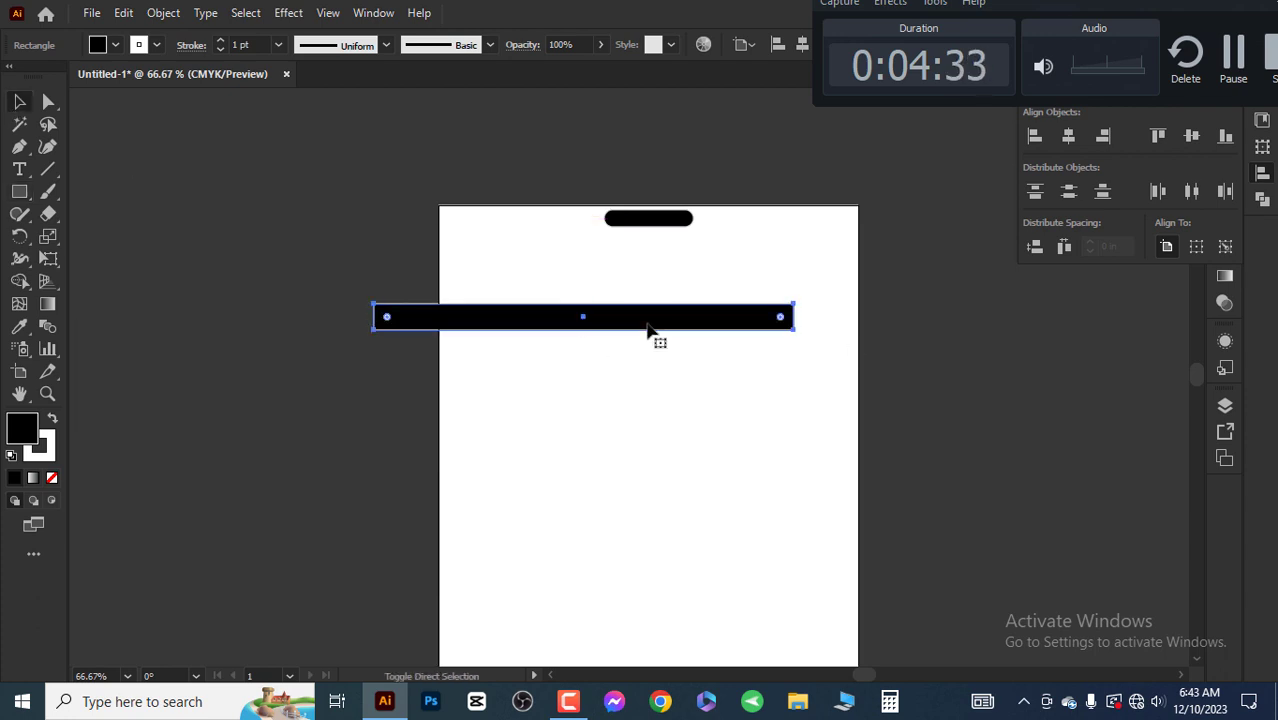
Step: Set the bar's height to 0.3 in at 8 in width and move it just below the pill
{"action": "key", "text": "shift+F8"}
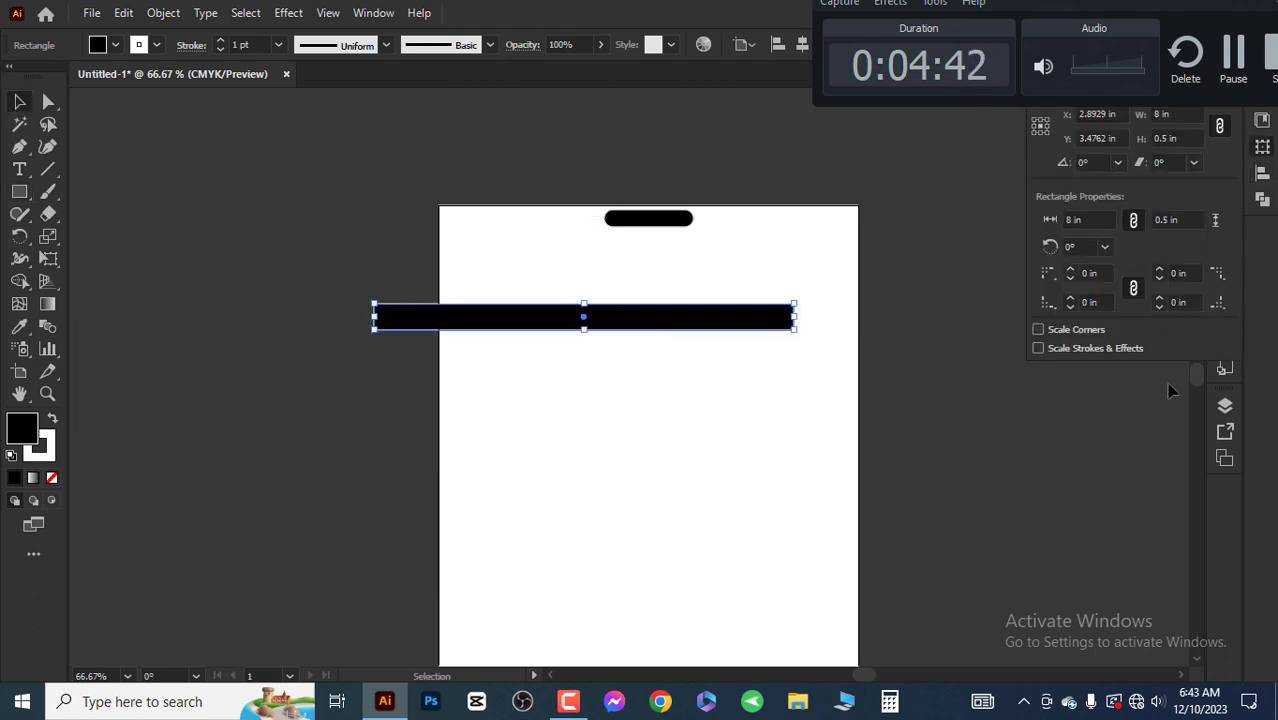
{"action": "scroll", "coordinate": [1172, 390], "scroll_direction": "up", "scroll_amount": 3}
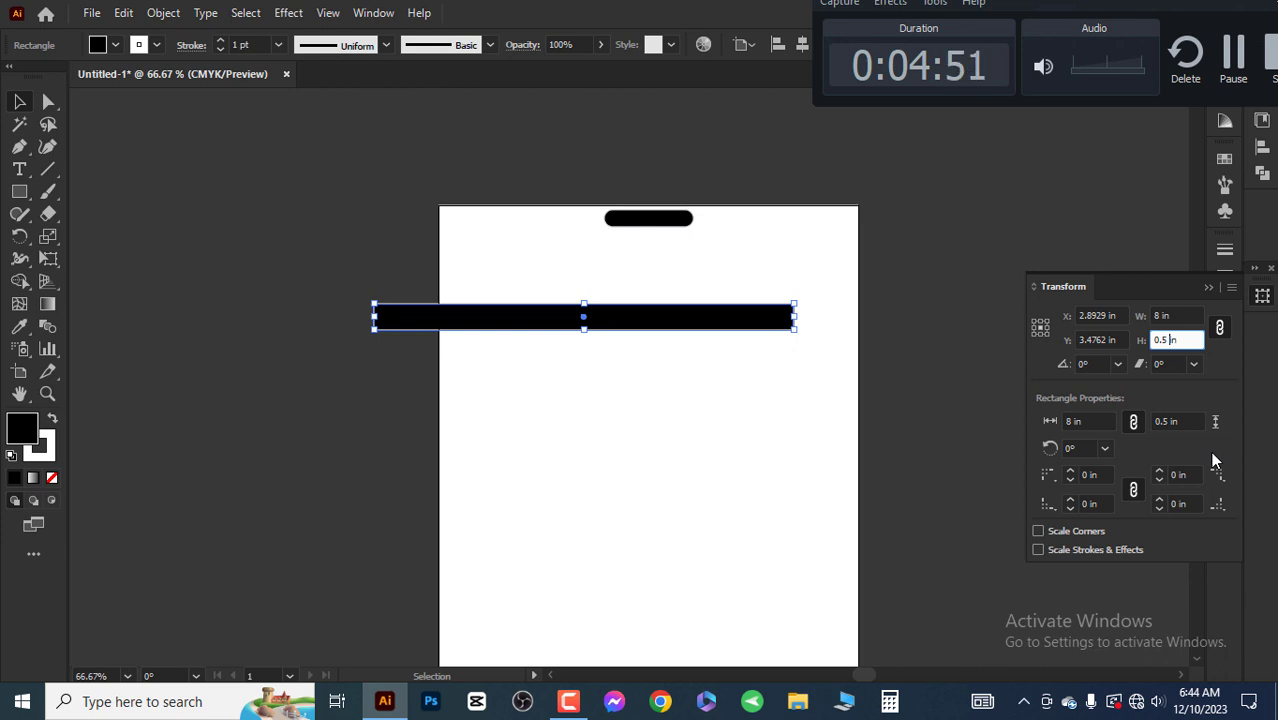
{"action": "type", "text": "0.3"}
{"action": "key", "text": "Tab"}
{"action": "key", "text": "ctrl+z"}
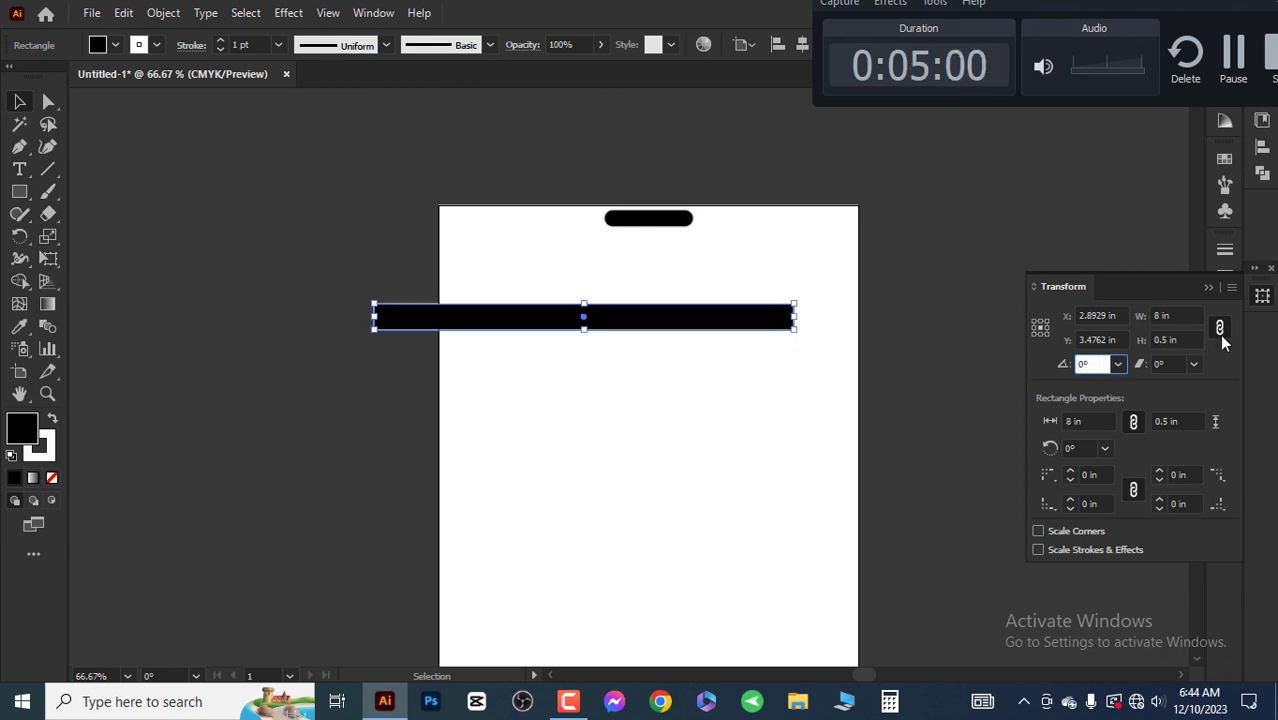
{"action": "type", "text": "0.3"}
{"action": "key", "text": "Return"}
{"action": "left_click_drag", "start_coordinate": [557, 317], "coordinate": [618, 268]}
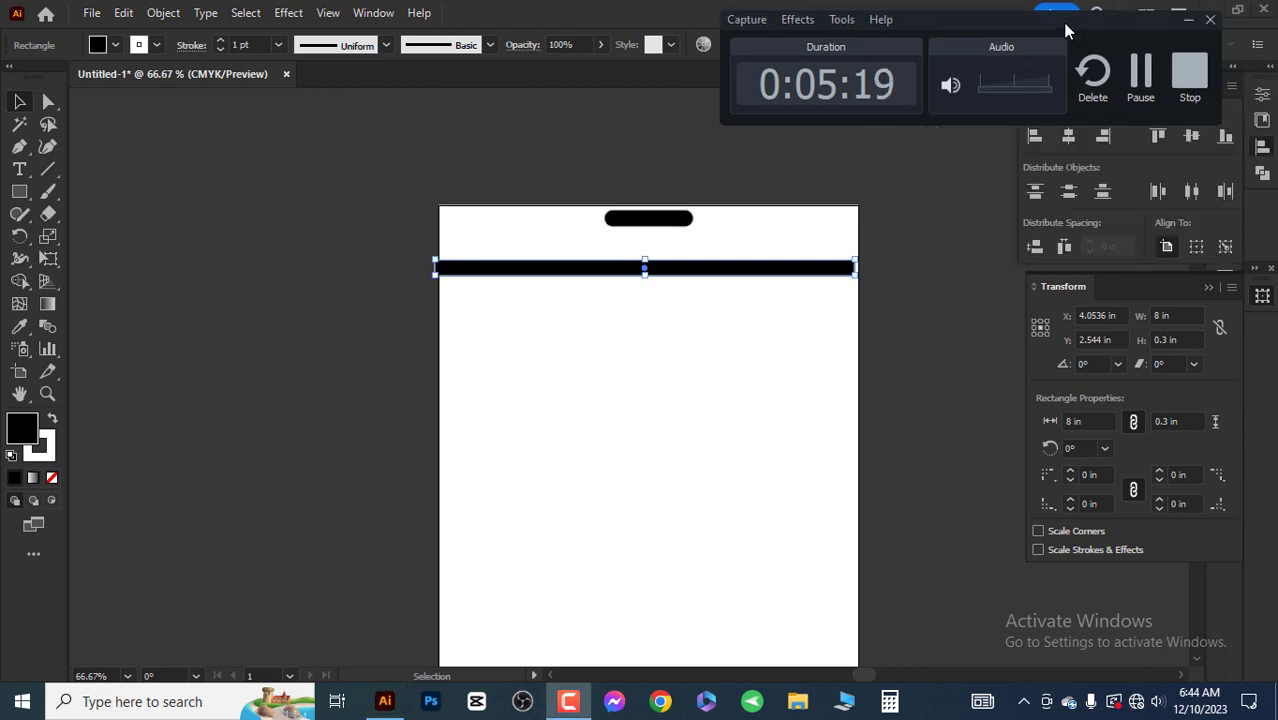
{"action": "left_click", "coordinate": [900, 215]}
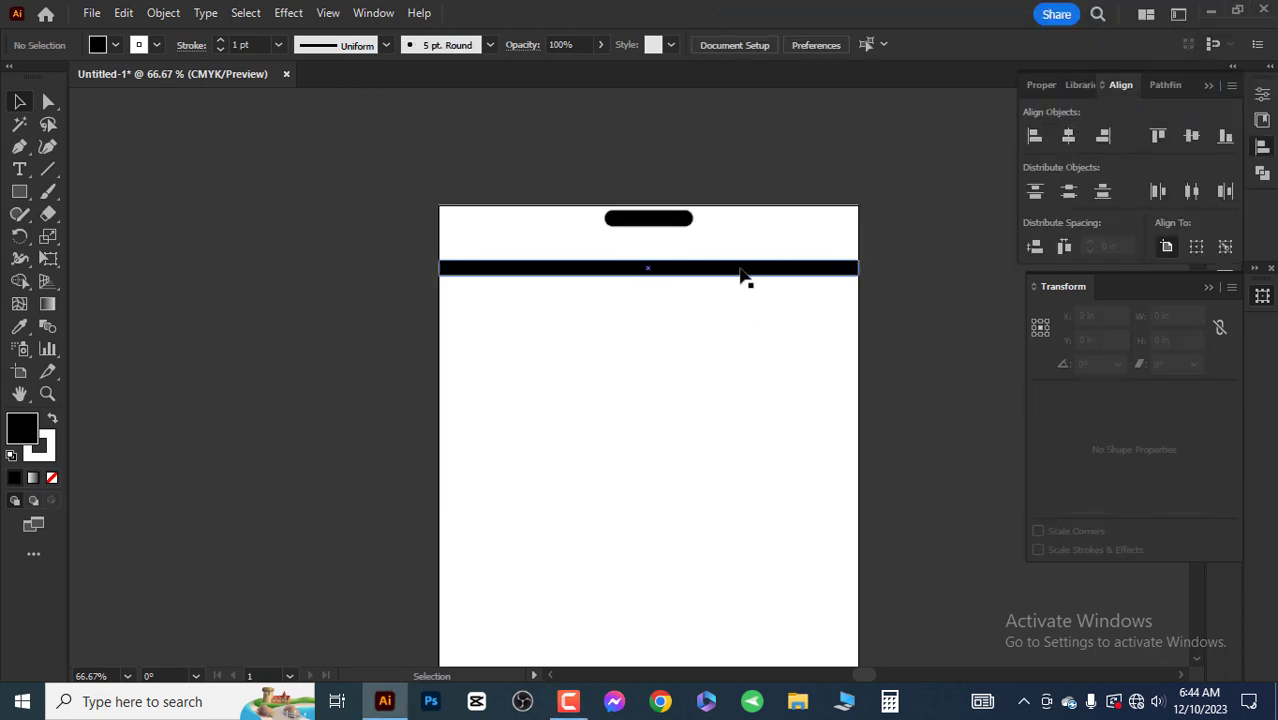
{"action": "scroll", "coordinate": [300, 333], "scroll_direction": "up", "scroll_amount": 3}
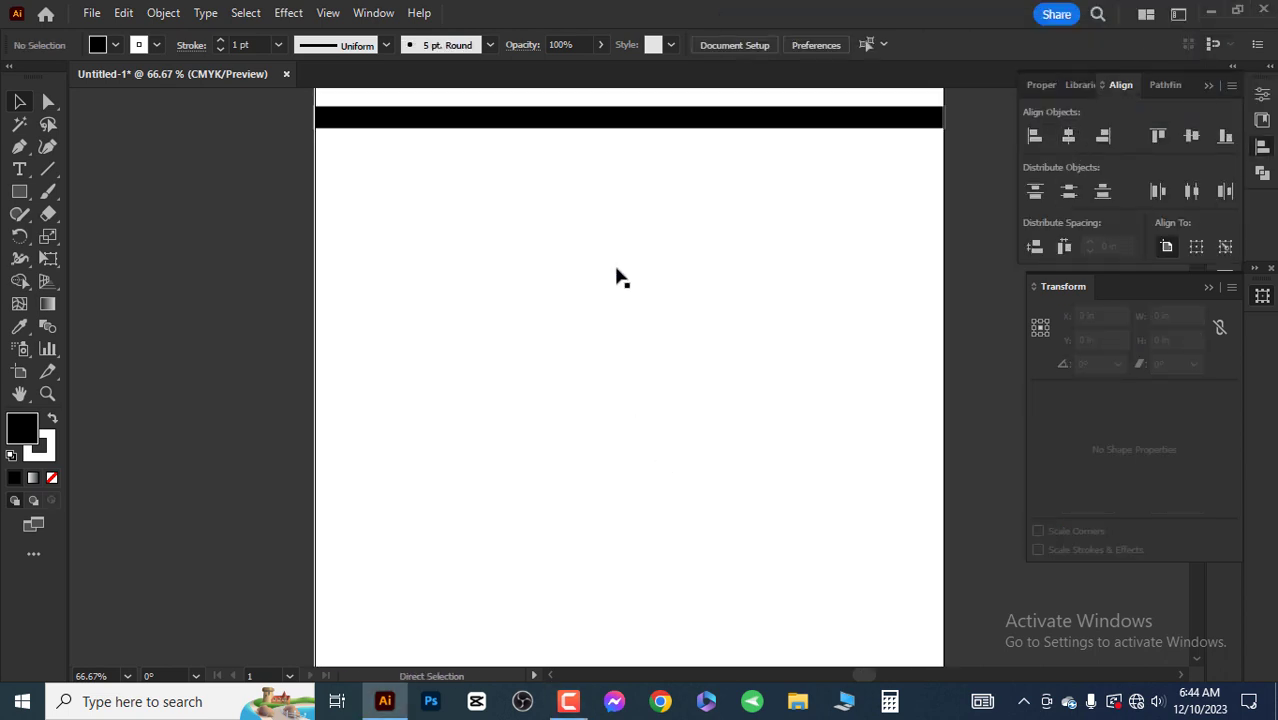
{"action": "scroll", "coordinate": [240, 322], "scroll_direction": "down", "scroll_amount": 2}
Step: Draw a rectangle in the page's top-right corner
{"action": "left_click", "coordinate": [18, 193]}
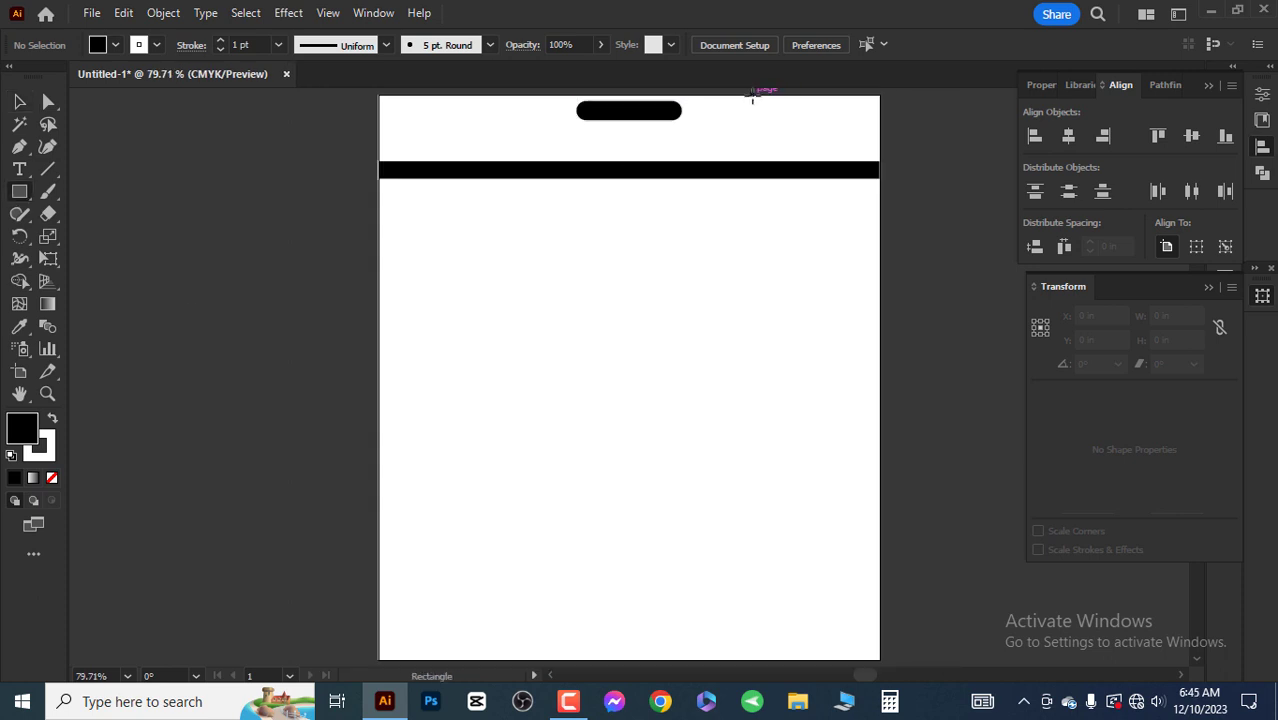
{"action": "left_click_drag", "start_coordinate": [752, 95], "coordinate": [880, 160]}
{"action": "key", "text": "v"}
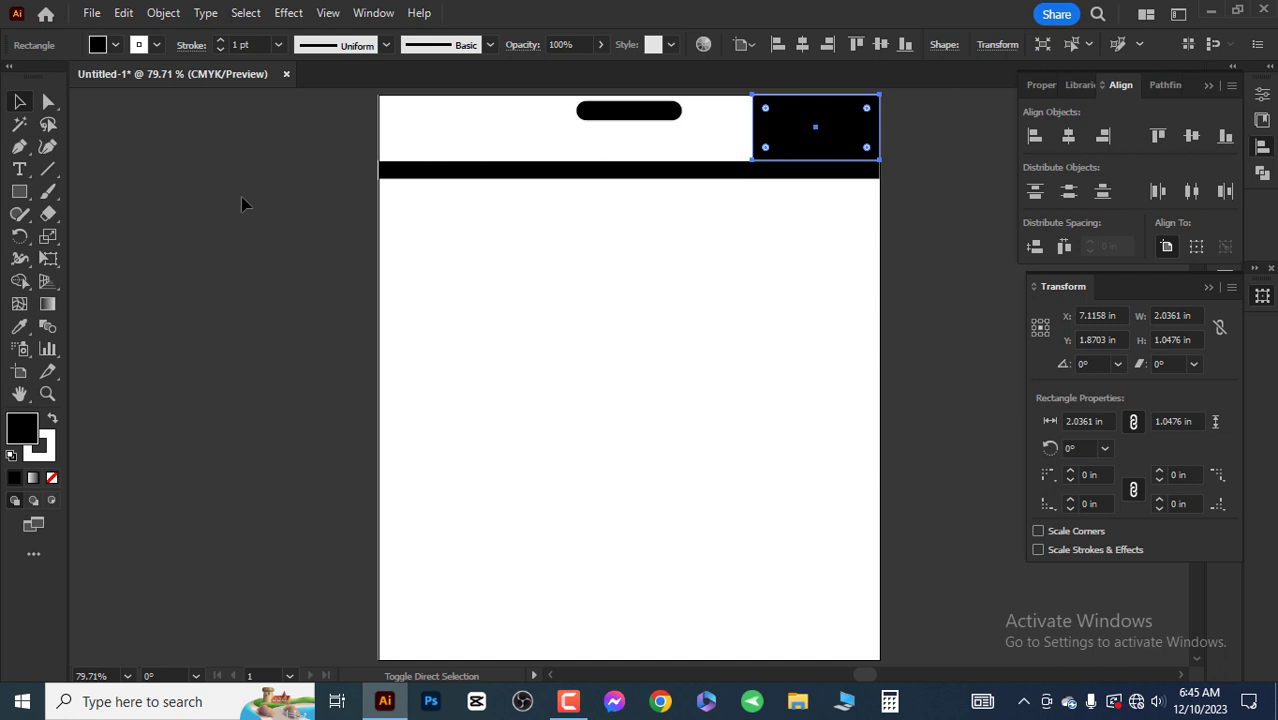
Step: Try panel shortcuts to show the Color panel, then dismiss the error message
{"action": "key", "text": "ctrl+shift+F9"}
{"action": "key", "text": "ctrl+shift+F10"}
{"action": "key", "text": "ctrl+shift+F10"}
{"action": "key", "text": "shift+F5"}
{"action": "key", "text": "shift+F6"}
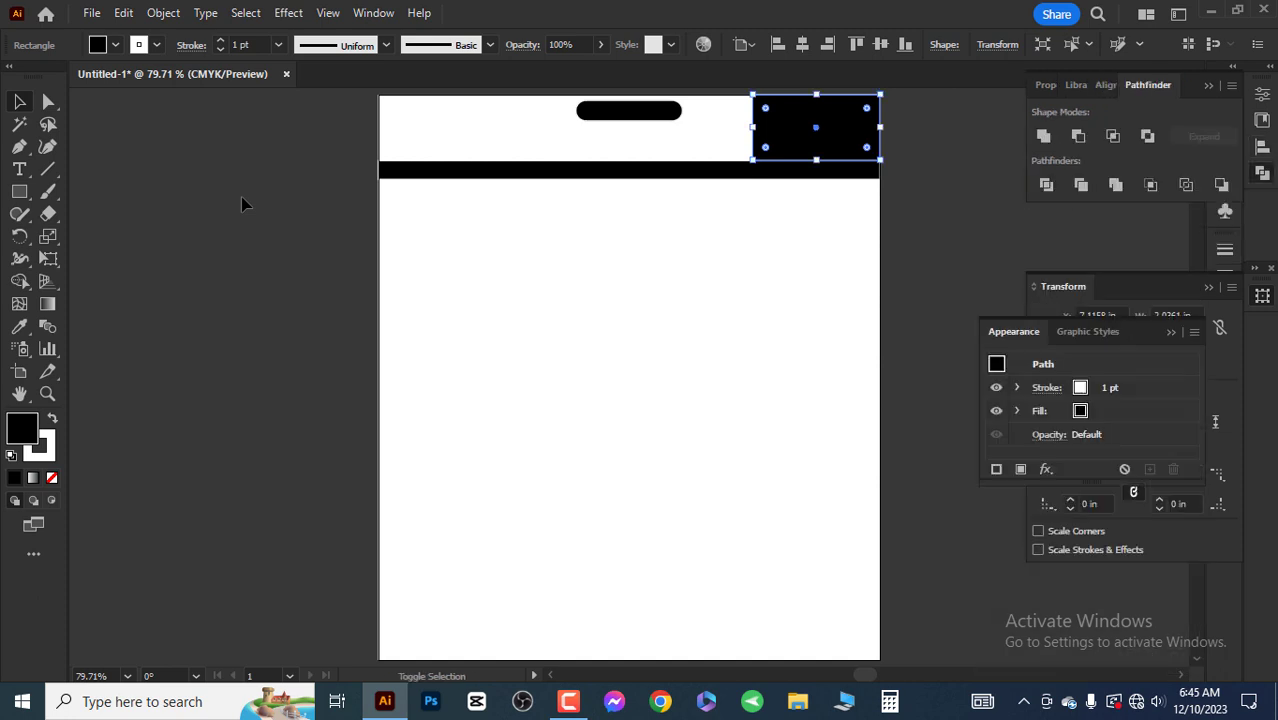
{"action": "key", "text": "shift+F6"}
{"action": "key", "text": "shift+F8"}
{"action": "key", "text": "shift+F8"}
{"action": "key", "text": "shift+F8"}
{"action": "key", "text": "F6"}
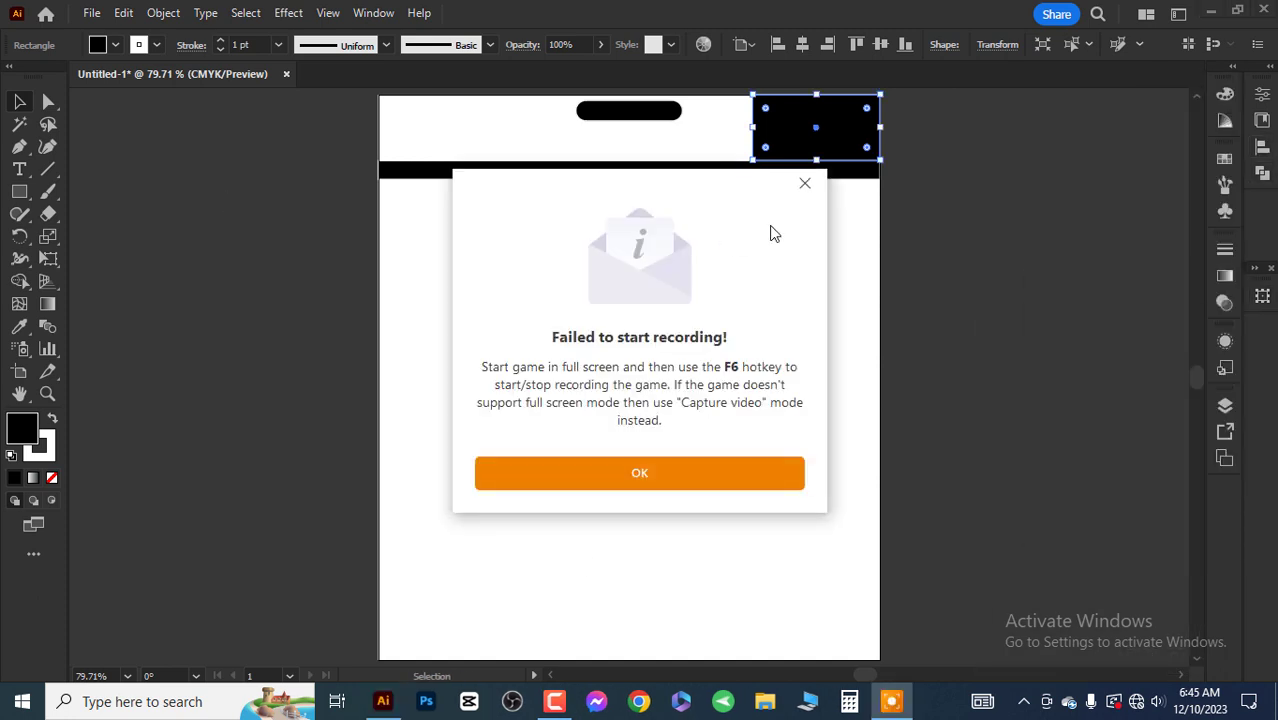
{"action": "left_click", "coordinate": [640, 473]}
Step: From the Swatches panel, fill the corner rectangle orange, then red
{"action": "left_click", "coordinate": [373, 13]}
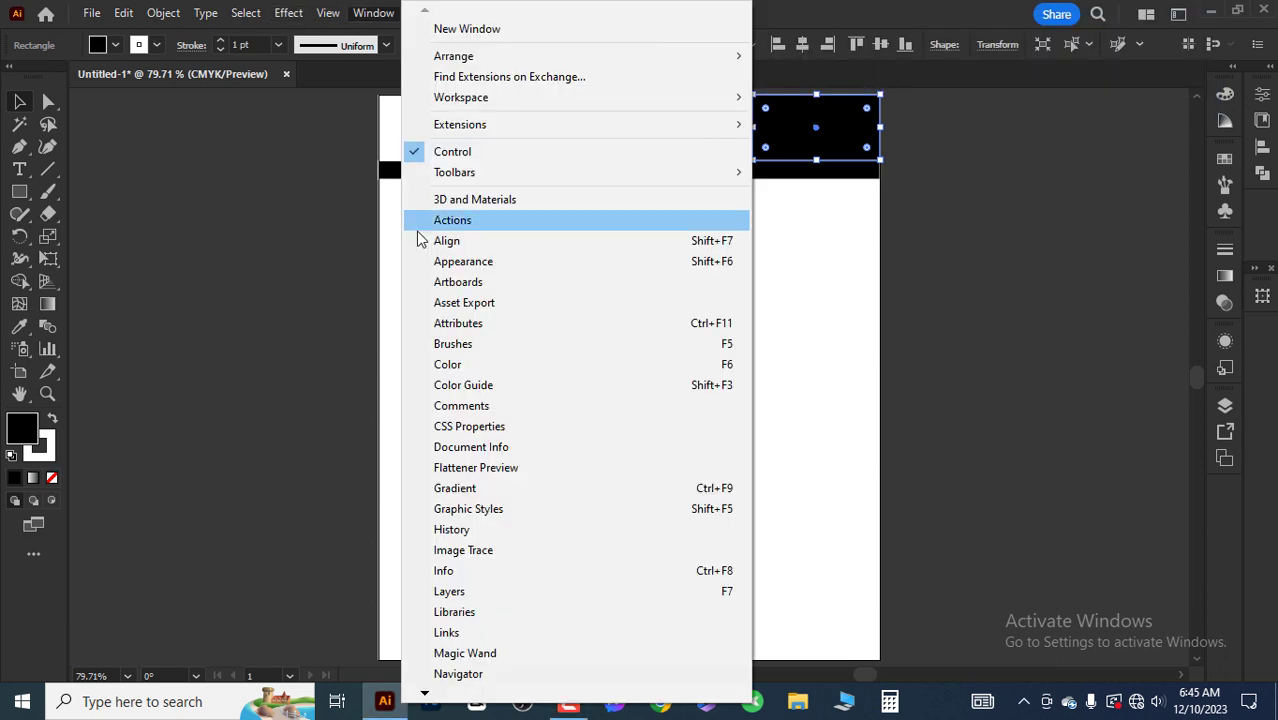
{"action": "left_click", "coordinate": [447, 364]}
{"action": "left_click", "coordinate": [1150, 210]}
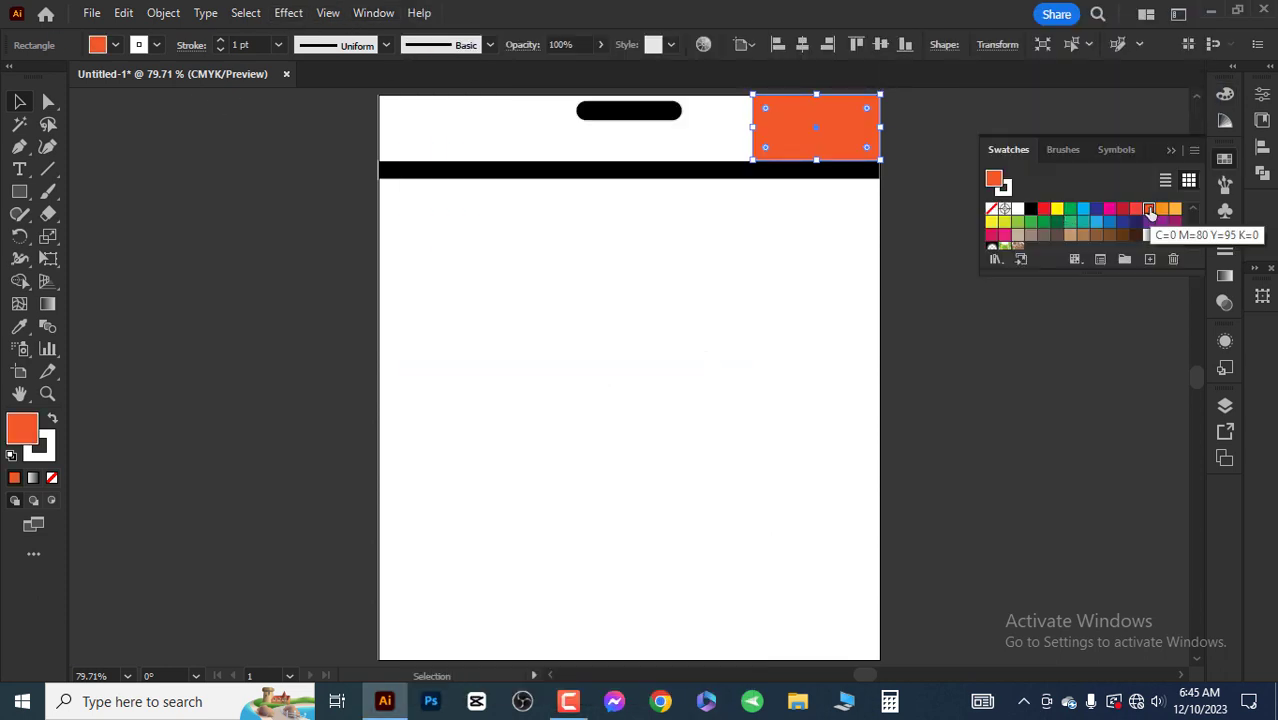
{"action": "left_click", "coordinate": [1136, 208]}
{"action": "left_click", "coordinate": [993, 306]}
{"action": "left_click", "coordinate": [856, 134]}
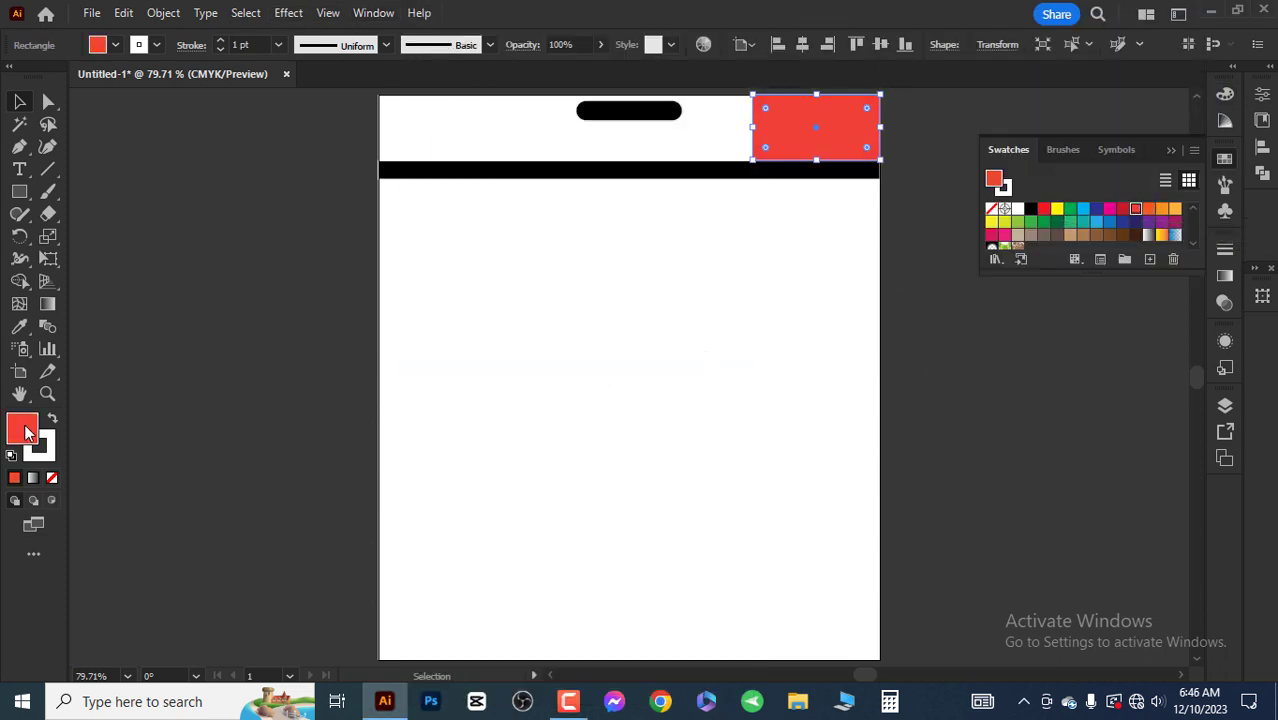
Step: Open the fill Color Picker, limit it to web-safe colours and adjust the hue
{"action": "double_click", "coordinate": [22, 430]}
{"action": "left_click", "coordinate": [400, 489]}
{"action": "left_click_drag", "start_coordinate": [670, 465], "coordinate": [676, 459]}
Step: Set the corner block's fill to red FF3300
{"action": "left_click", "coordinate": [630, 230]}
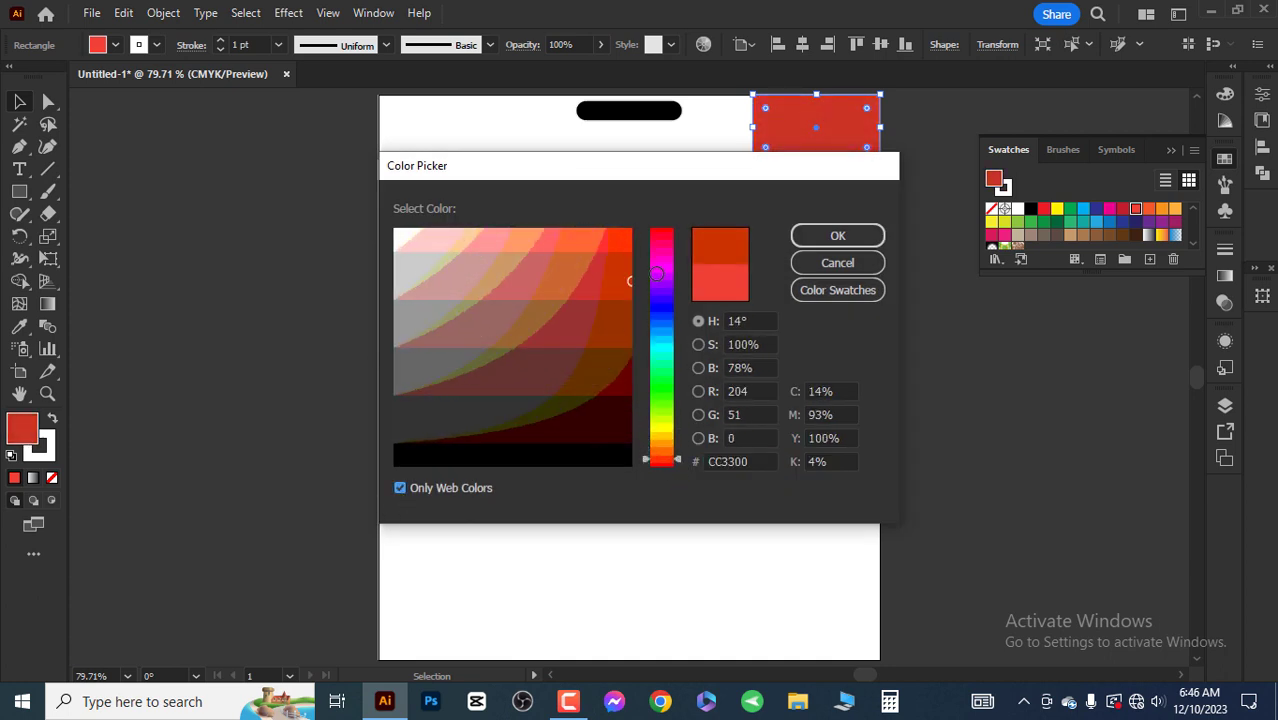
{"action": "double_click", "coordinate": [400, 488]}
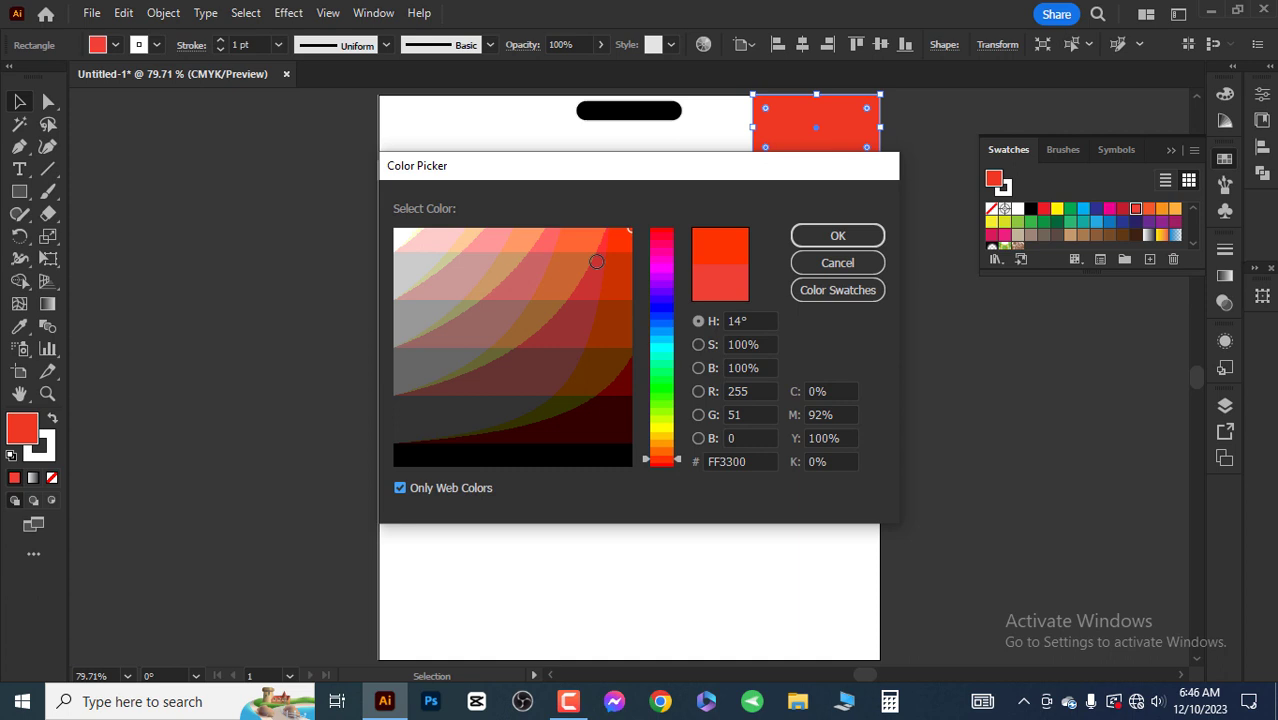
{"action": "left_click", "coordinate": [833, 234]}
{"action": "scroll", "coordinate": [827, 222], "scroll_direction": "up", "scroll_amount": 1}
{"action": "scroll", "coordinate": [827, 222], "scroll_direction": "up", "scroll_amount": 2}
Step: Drag the red block's top-left anchor right to slant its left edge into a trapezoid
{"action": "key", "text": "a"}
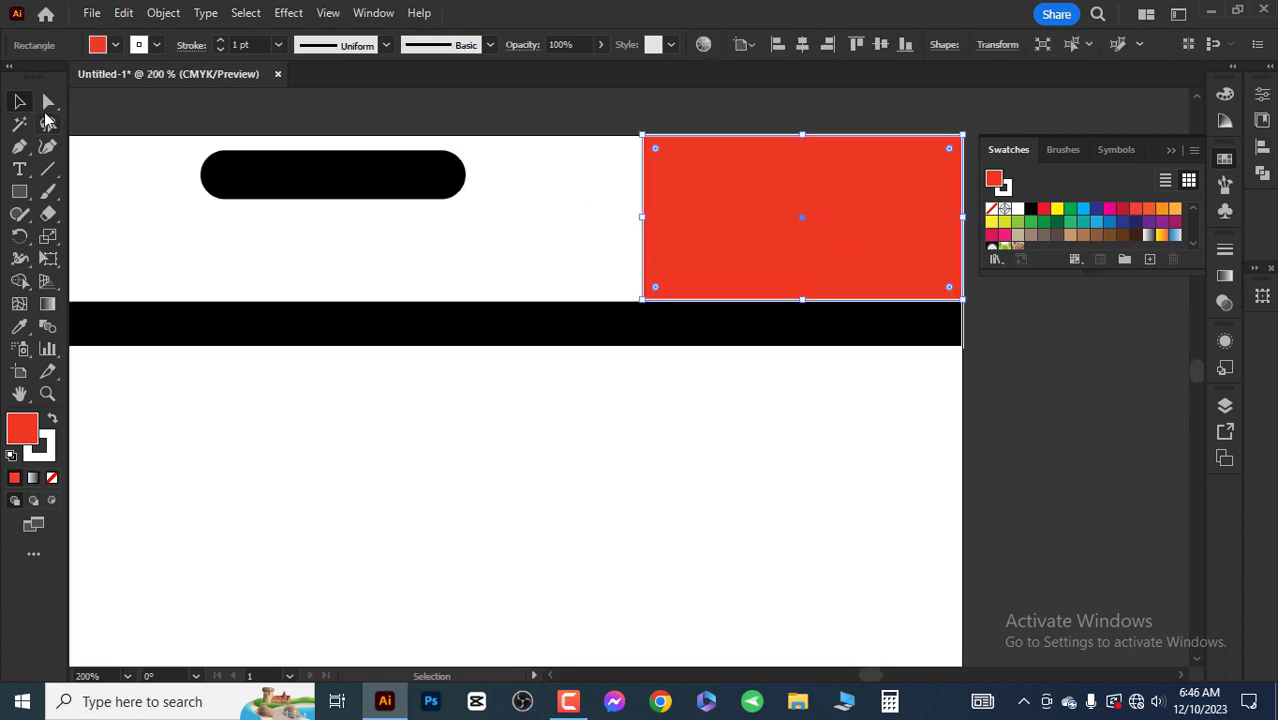
{"action": "left_click_drag", "start_coordinate": [641, 143], "coordinate": [710, 137]}
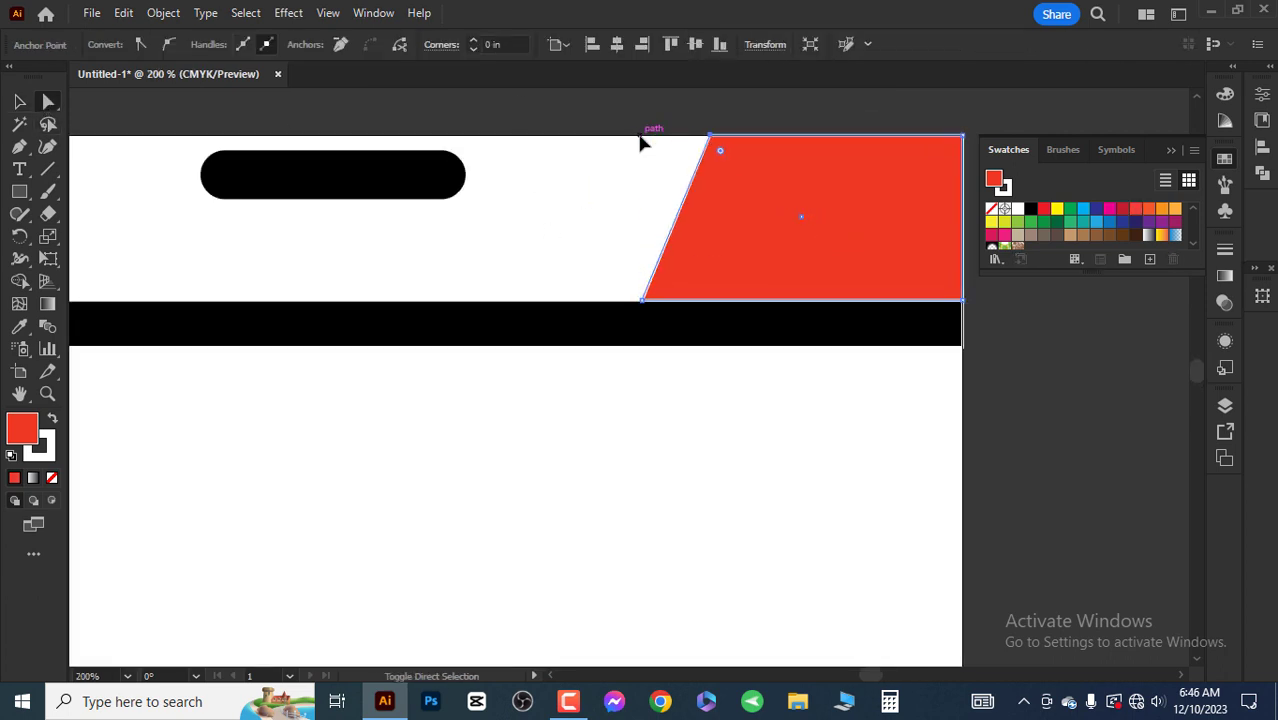
{"action": "scroll", "coordinate": [603, 231], "scroll_direction": "down", "scroll_amount": 1}
{"action": "left_click", "coordinate": [850, 379]}
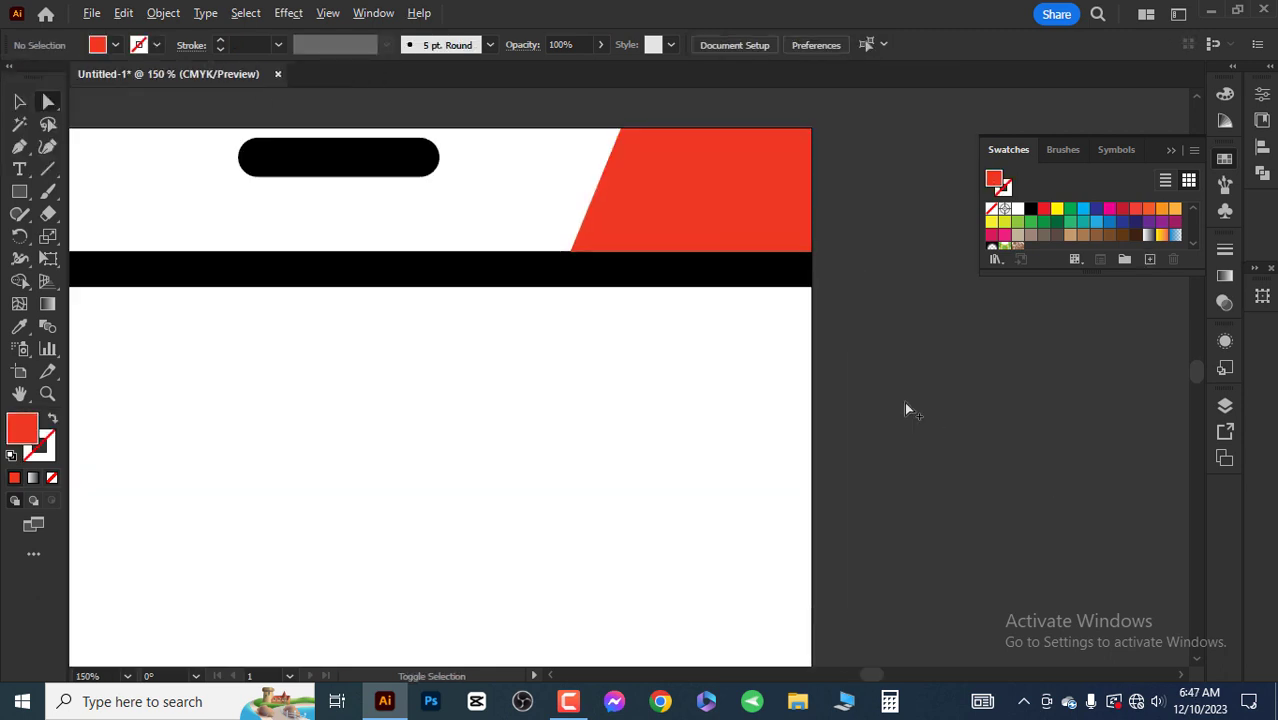
{"action": "left_click", "coordinate": [690, 190]}
{"action": "left_click", "coordinate": [812, 250]}
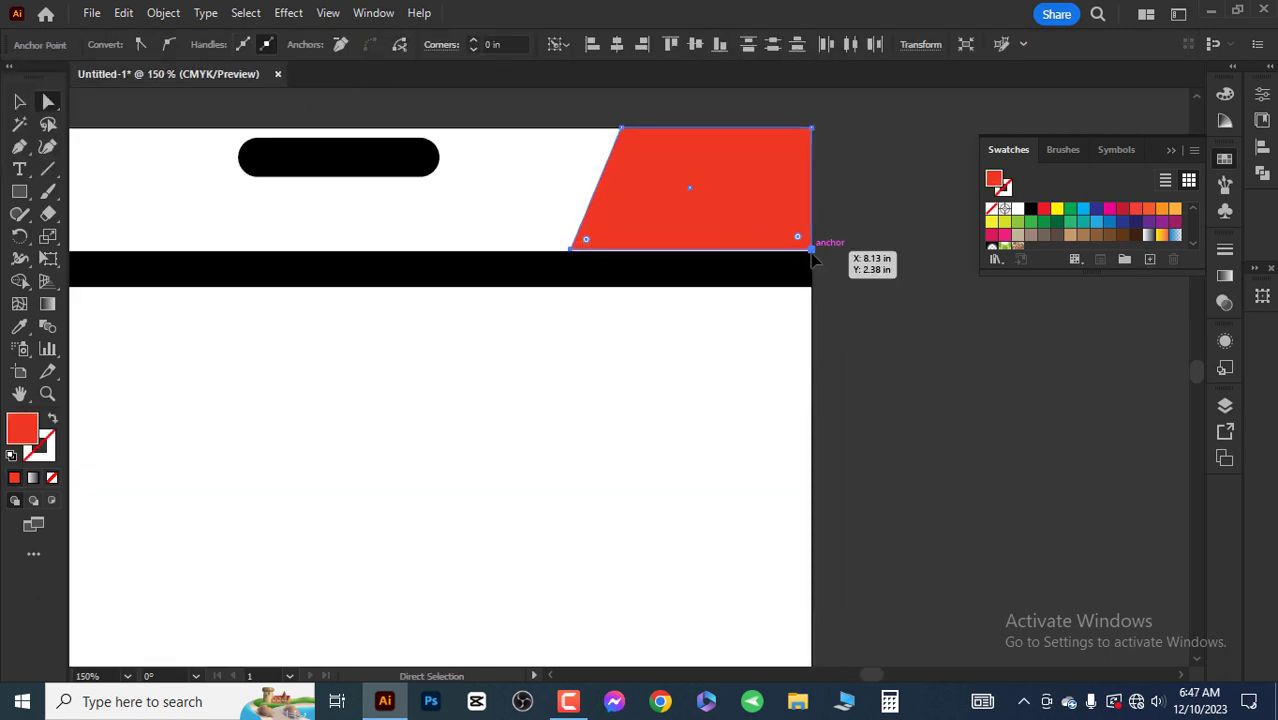
{"action": "left_click", "coordinate": [876, 281]}
{"action": "scroll", "coordinate": [807, 320], "scroll_direction": "down", "scroll_amount": 1}
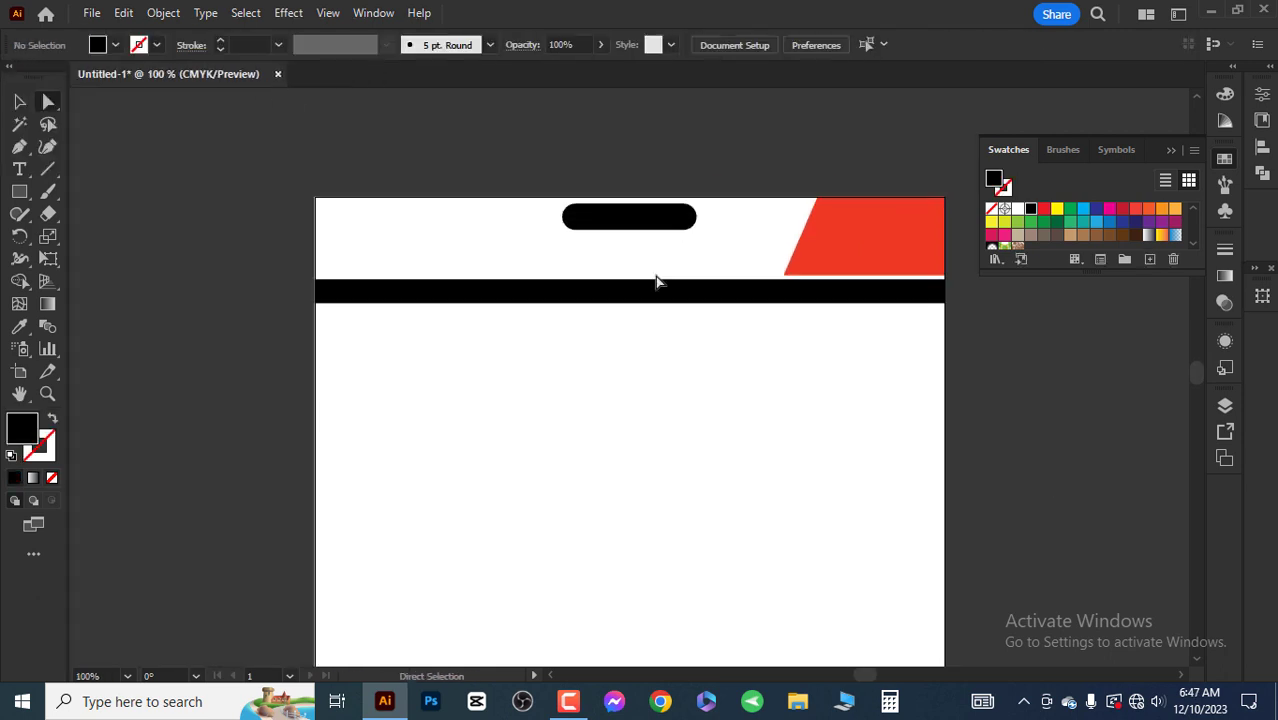
Step: Draw a short horizontal line below the bar, running to the page's right edge
{"action": "key", "text": "backslash"}
{"action": "left_click_drag", "start_coordinate": [772, 342], "coordinate": [944, 342]}
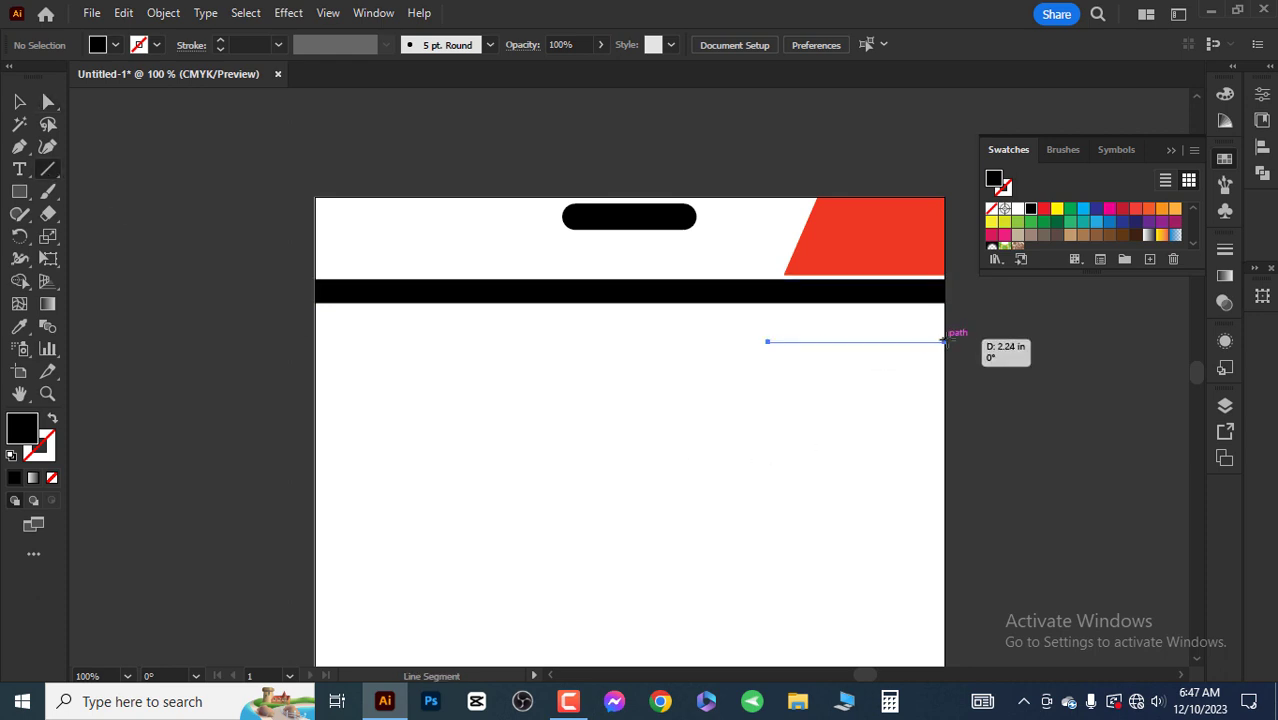
{"action": "left_click", "coordinate": [370, 48]}
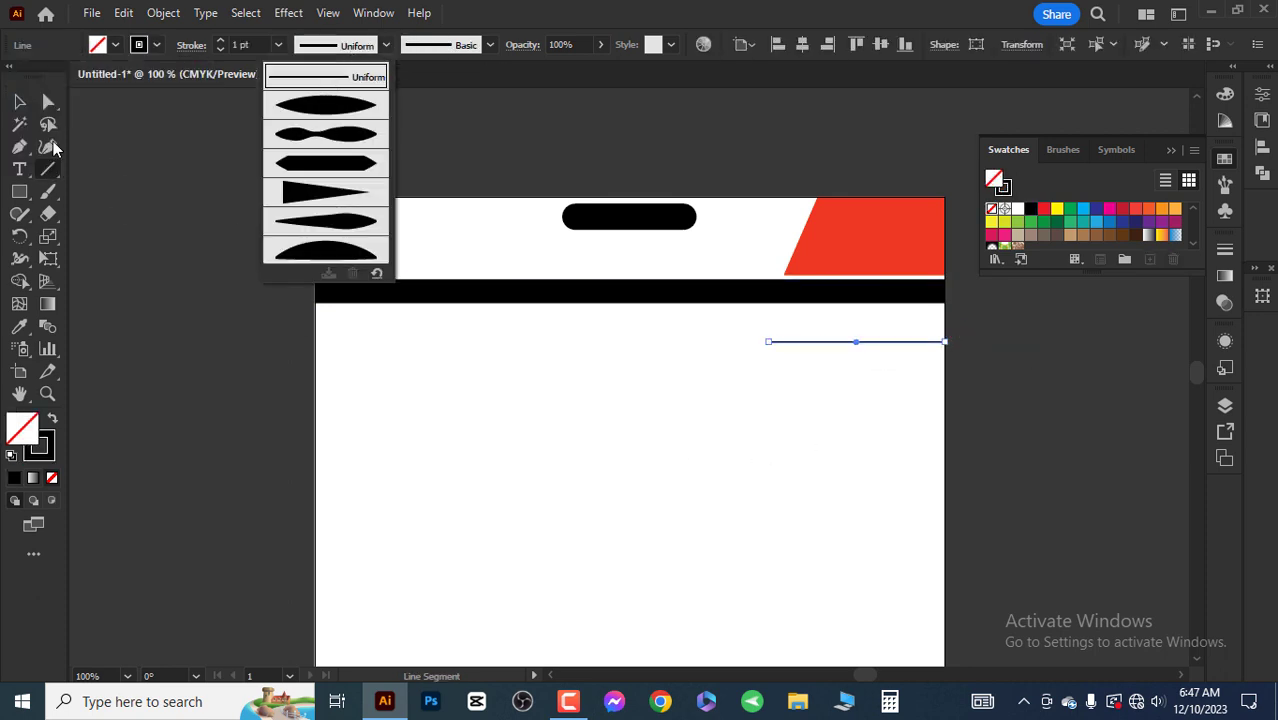
{"action": "left_click", "coordinate": [19, 101]}
{"action": "left_click", "coordinate": [810, 481]}
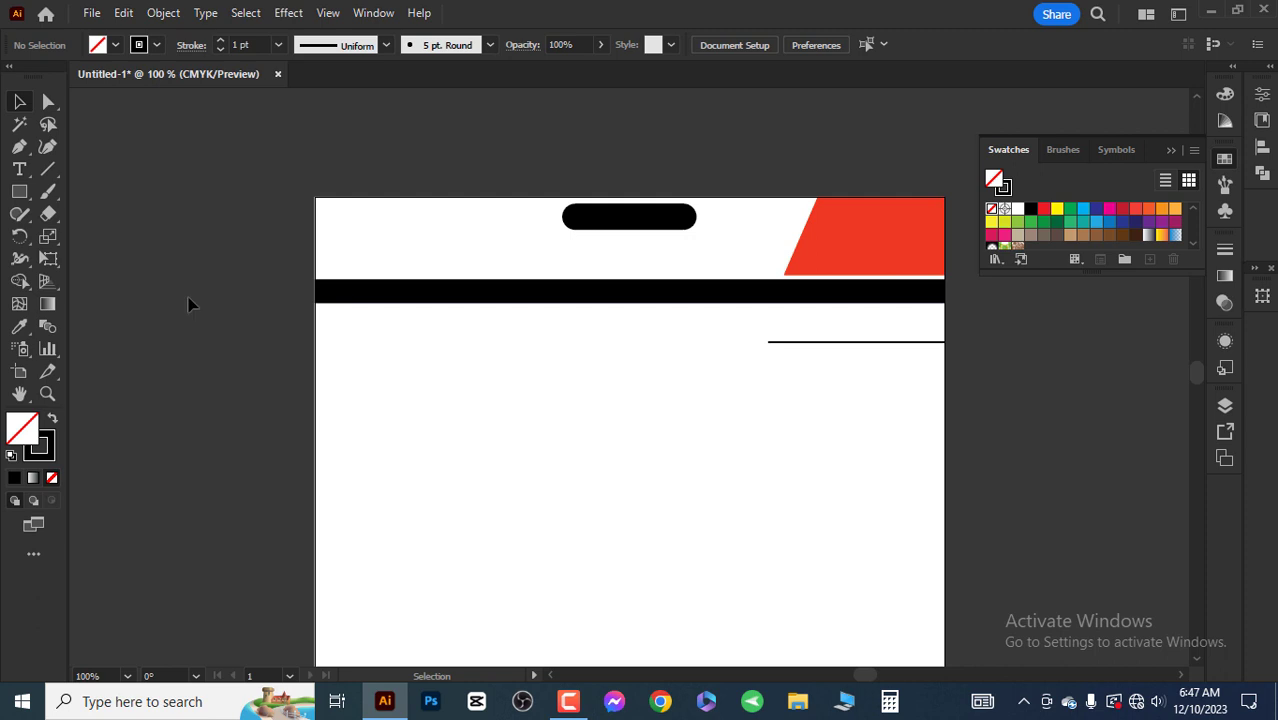
Step: Create an 8 in page-sized rectangle and align it to the artboard
{"action": "left_click", "coordinate": [19, 191]}
{"action": "left_click", "coordinate": [656, 433]}
{"action": "type", "text": "8"}
{"action": "key", "text": "Tab"}
{"action": "key", "text": "Return"}
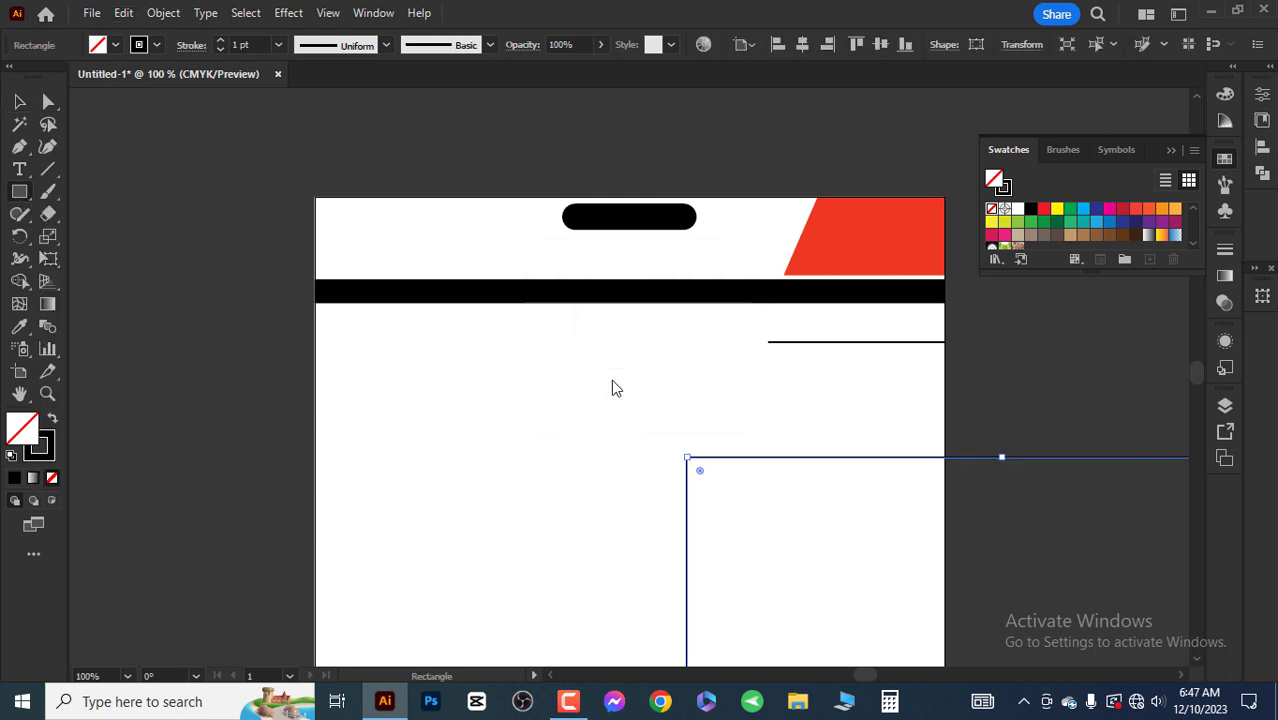
{"action": "key", "text": "ctrl+minus"}
{"action": "key", "text": "ctrl+minus"}
{"action": "key", "text": "ctrl+minus"}
{"action": "left_click", "coordinate": [19, 101]}
{"action": "left_click", "coordinate": [802, 44]}
{"action": "left_click", "coordinate": [880, 44]}
{"action": "key", "text": "ctrl+plus"}
Step: Offset the rectangle's path by -0.25 in with Miter joins to make the inner margin frame
{"action": "left_click", "coordinate": [163, 12]}
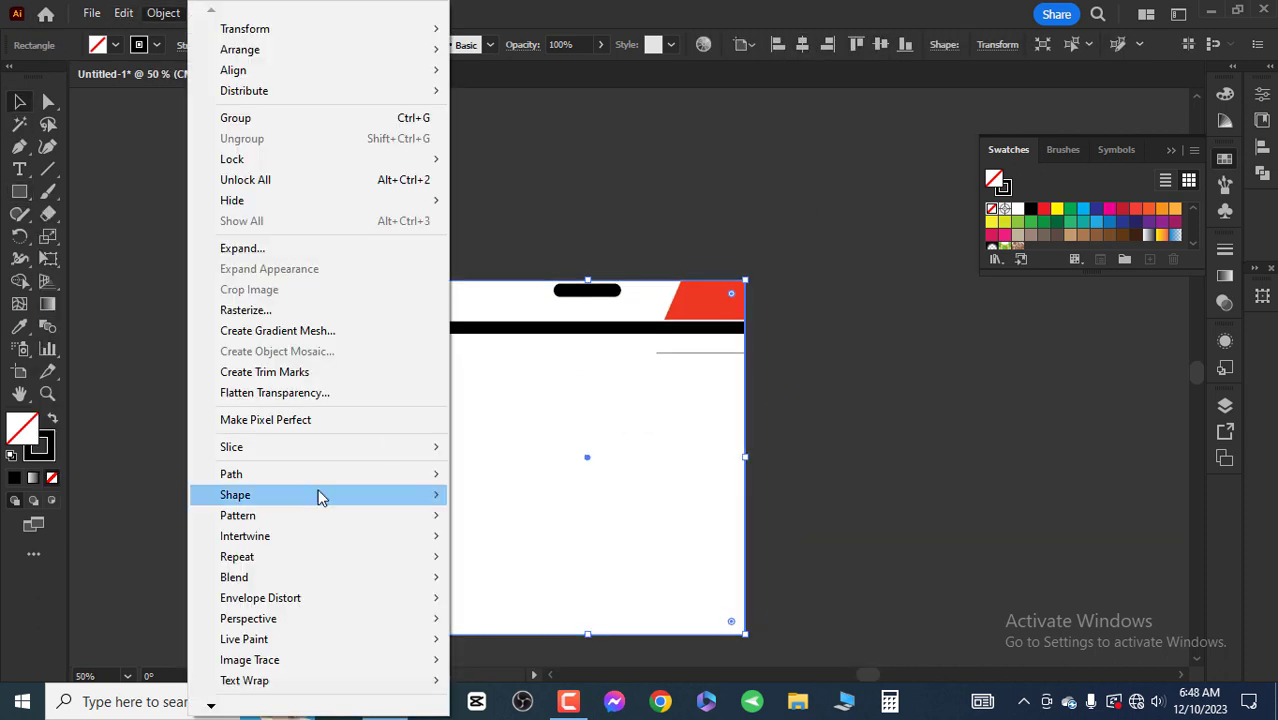
{"action": "left_click", "coordinate": [531, 547]}
{"action": "left_click", "coordinate": [616, 325]}
{"action": "left_click", "coordinate": [599, 345]}
{"action": "type", "text": "-0.125"}
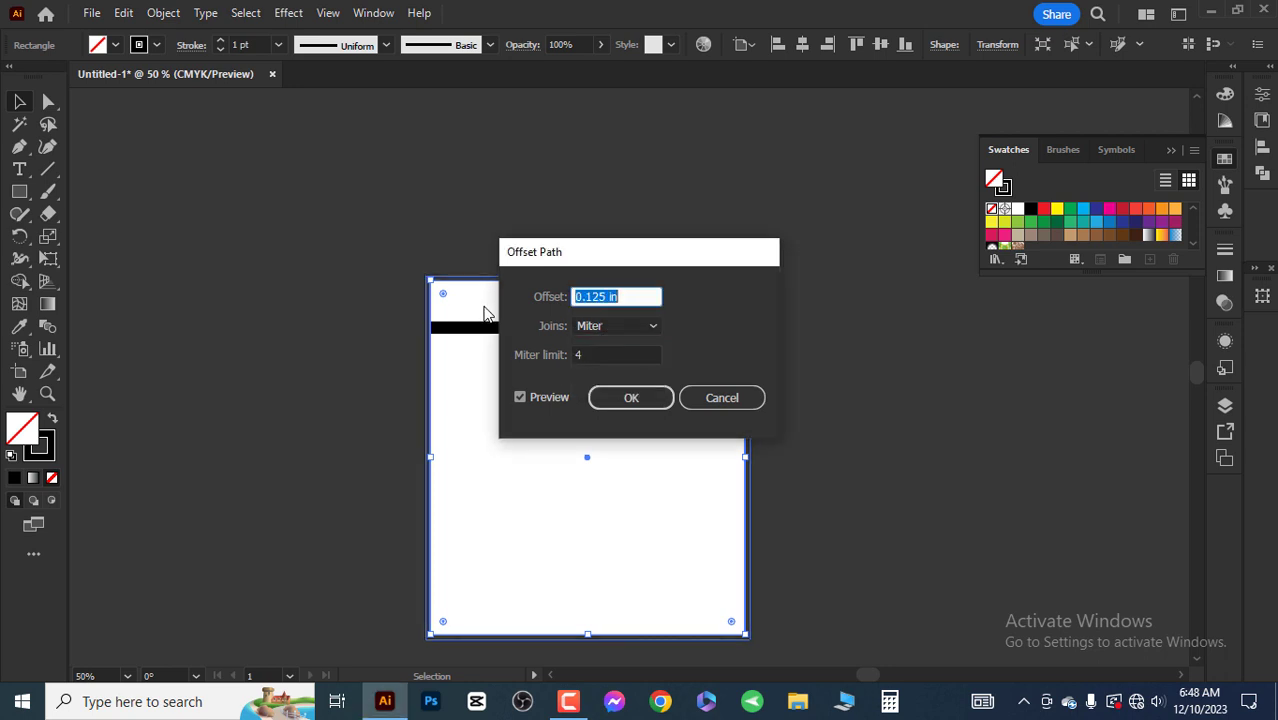
{"action": "key", "text": "Down"}
{"action": "key", "text": "Down"}
{"action": "key", "text": "Down"}
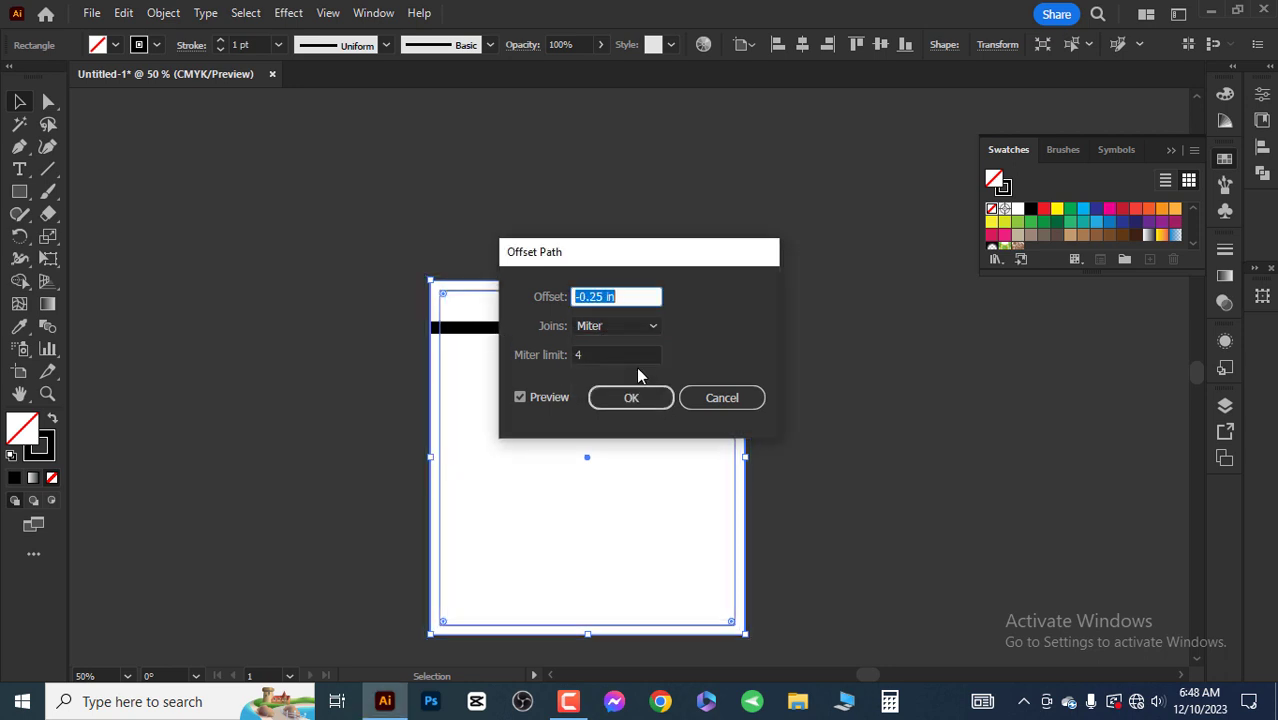
{"action": "left_click", "coordinate": [643, 400]}
{"action": "left_click", "coordinate": [645, 405]}
{"action": "left_click", "coordinate": [494, 292]}
{"action": "left_click", "coordinate": [719, 364]}
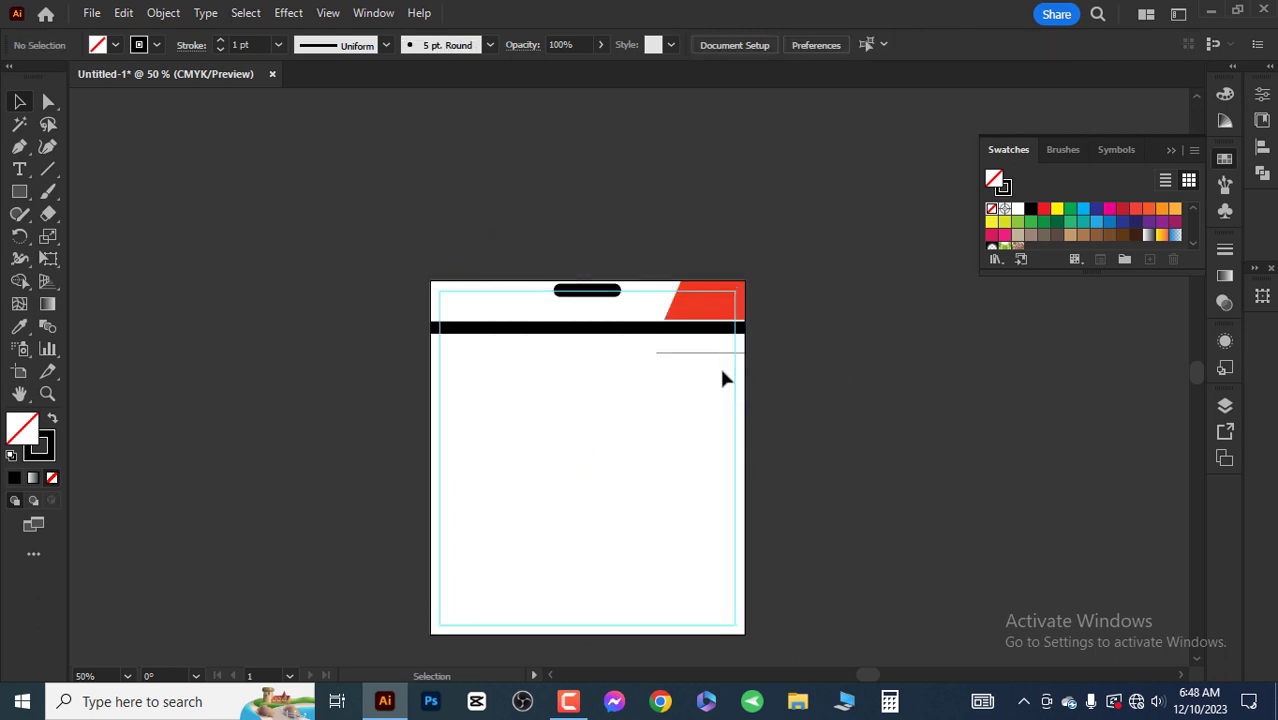
{"action": "scroll", "coordinate": [719, 364], "scroll_direction": "up", "scroll_amount": 3}
Step: Duplicate the short header line below itself, set the copy to 9 in wide, and centre it
{"action": "left_click", "coordinate": [660, 214]}
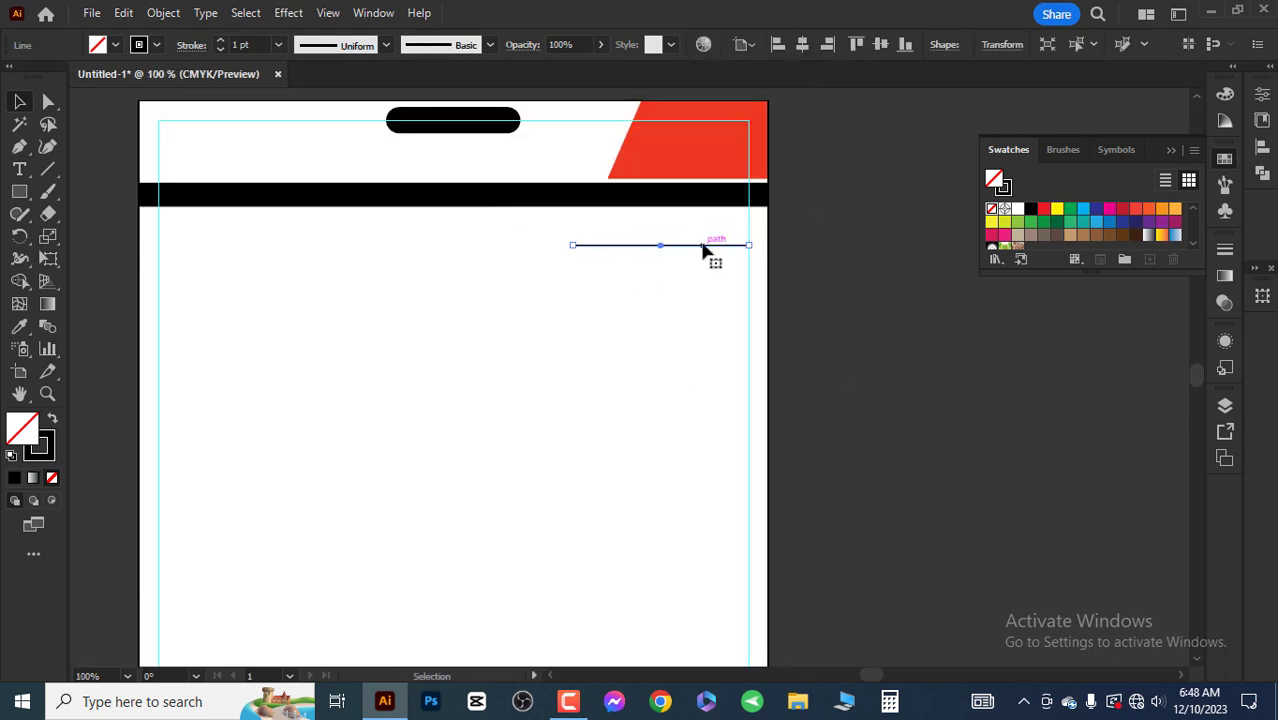
{"action": "left_click_drag", "start_coordinate": [704, 250], "coordinate": [700, 270], "text": "alt"}
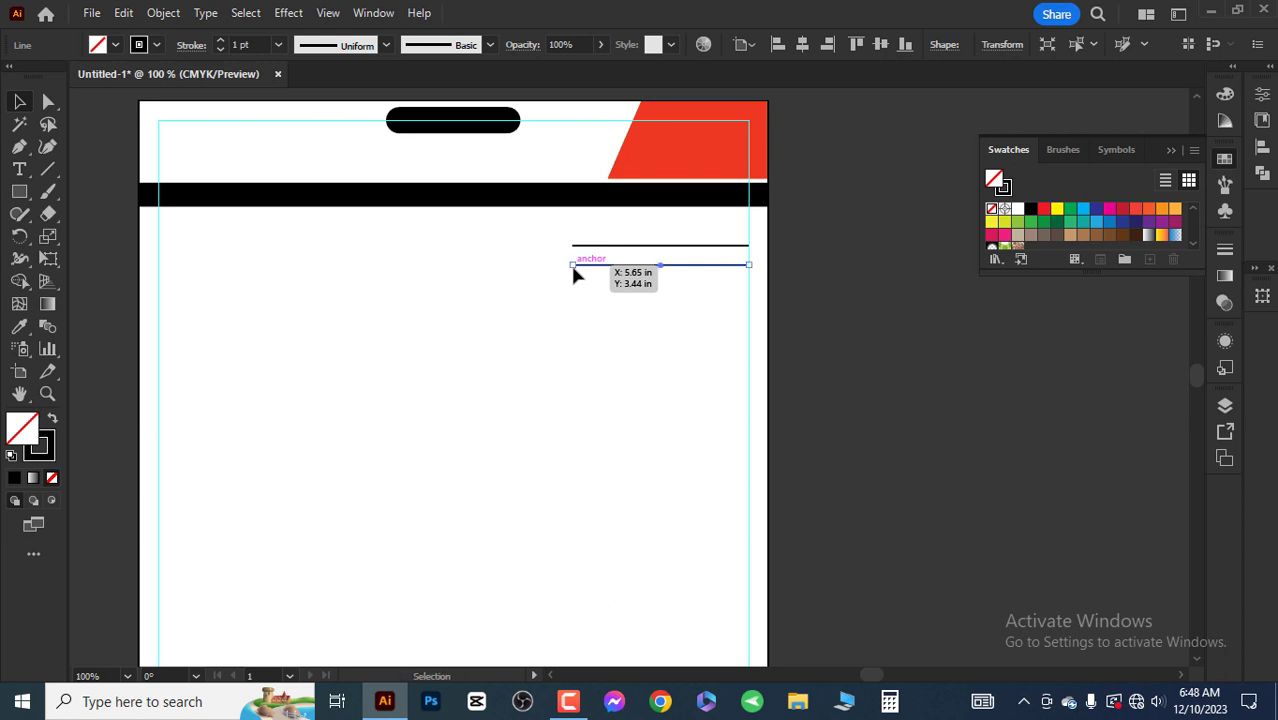
{"action": "left_click", "coordinate": [1219, 333]}
{"action": "left_click", "coordinate": [921, 397]}
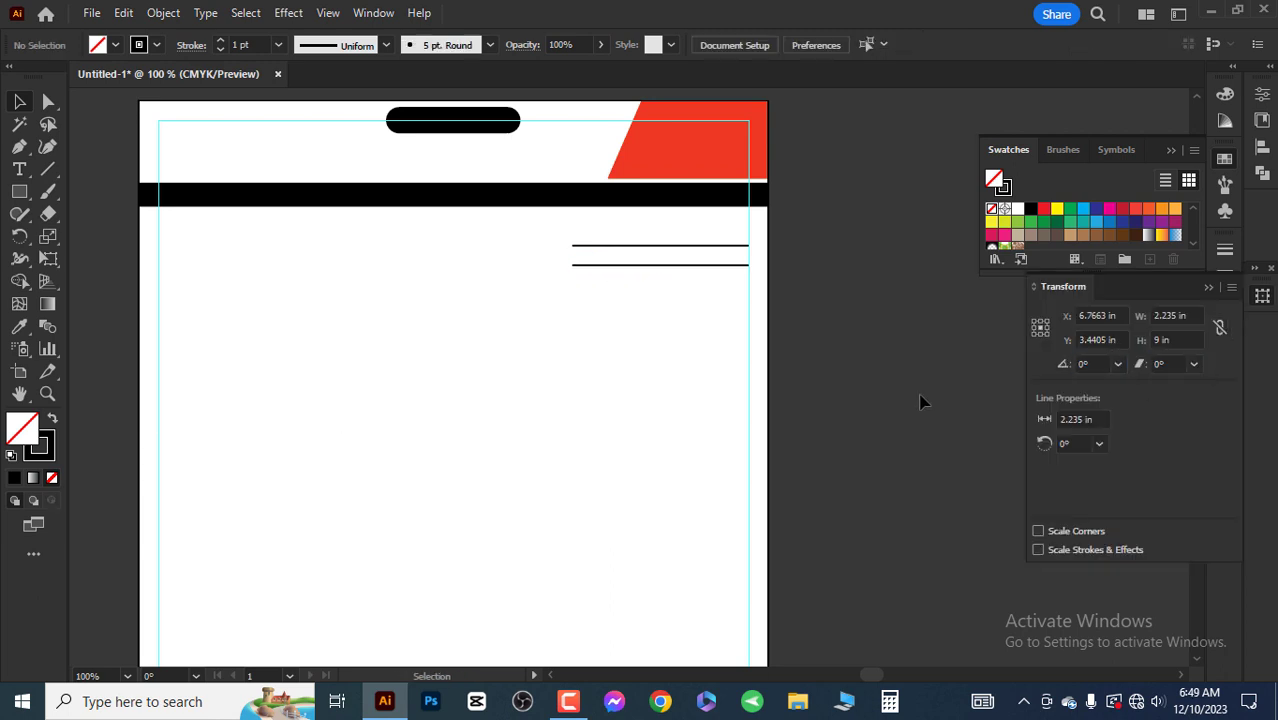
{"action": "left_click", "coordinate": [695, 266]}
{"action": "left_click", "coordinate": [1165, 315]}
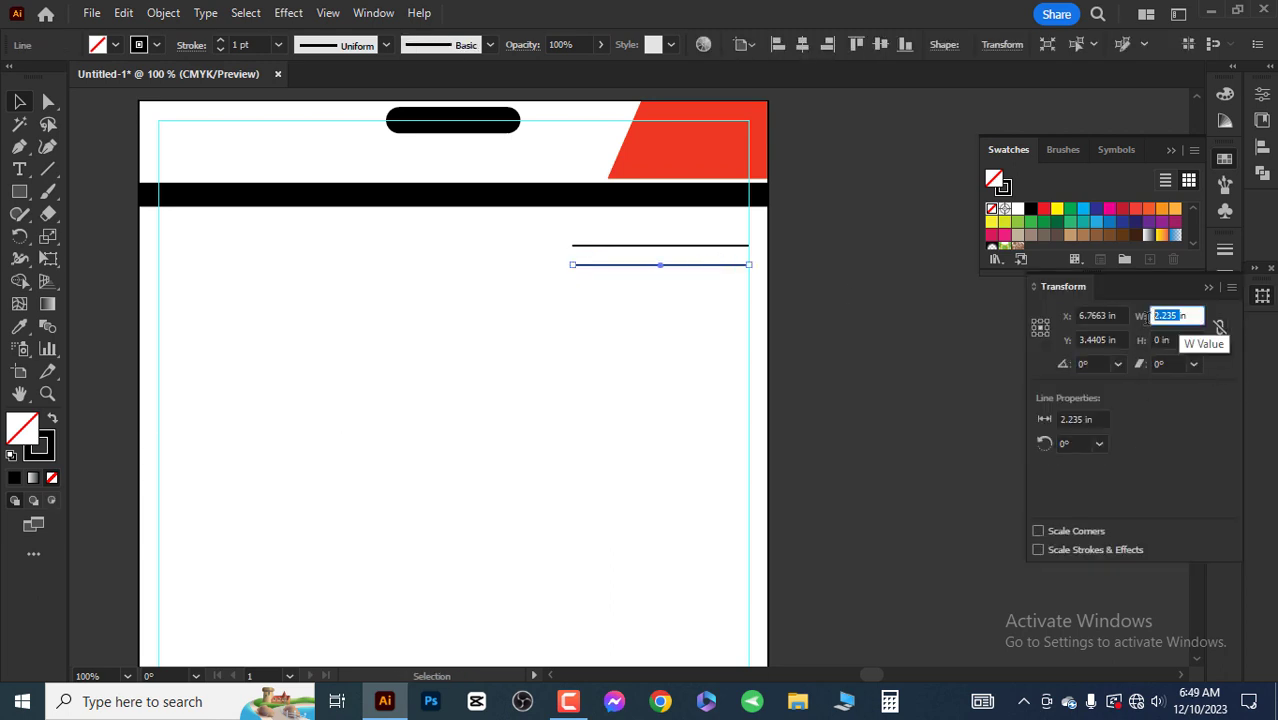
{"action": "type", "text": "9"}
{"action": "key", "text": "Tab"}
{"action": "left_click", "coordinate": [802, 44]}
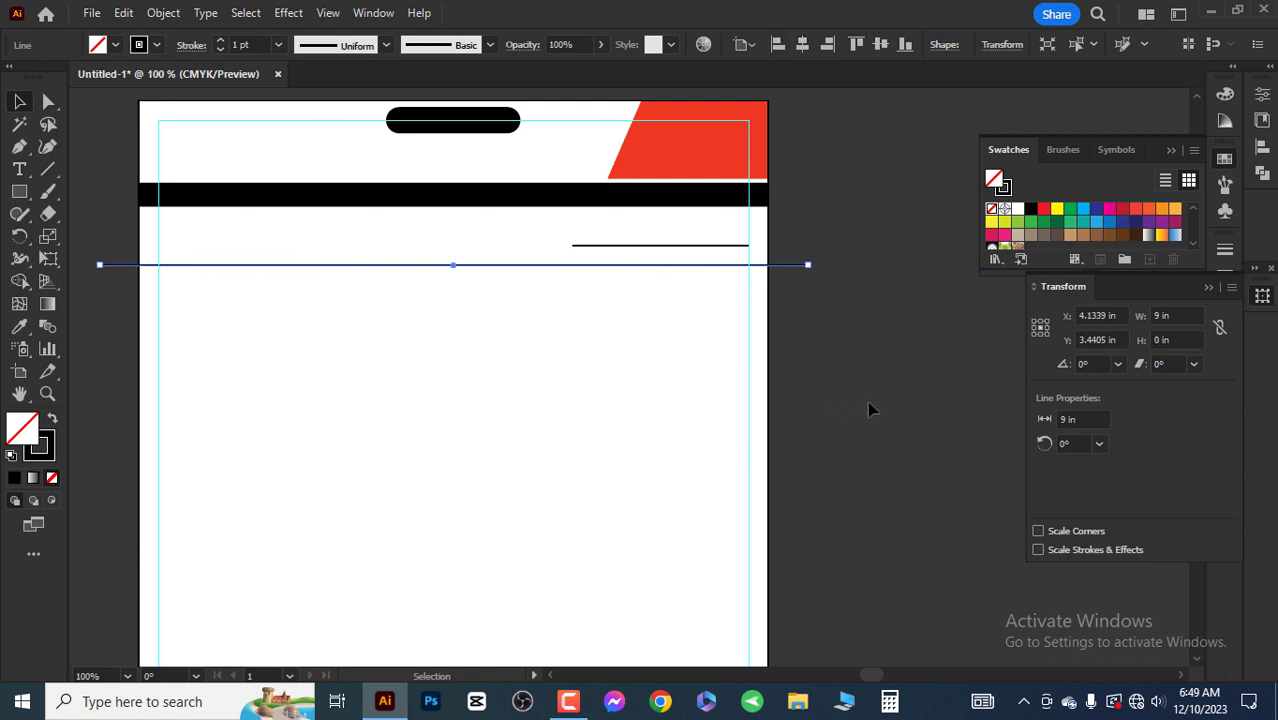
{"action": "left_click", "coordinate": [950, 364]}
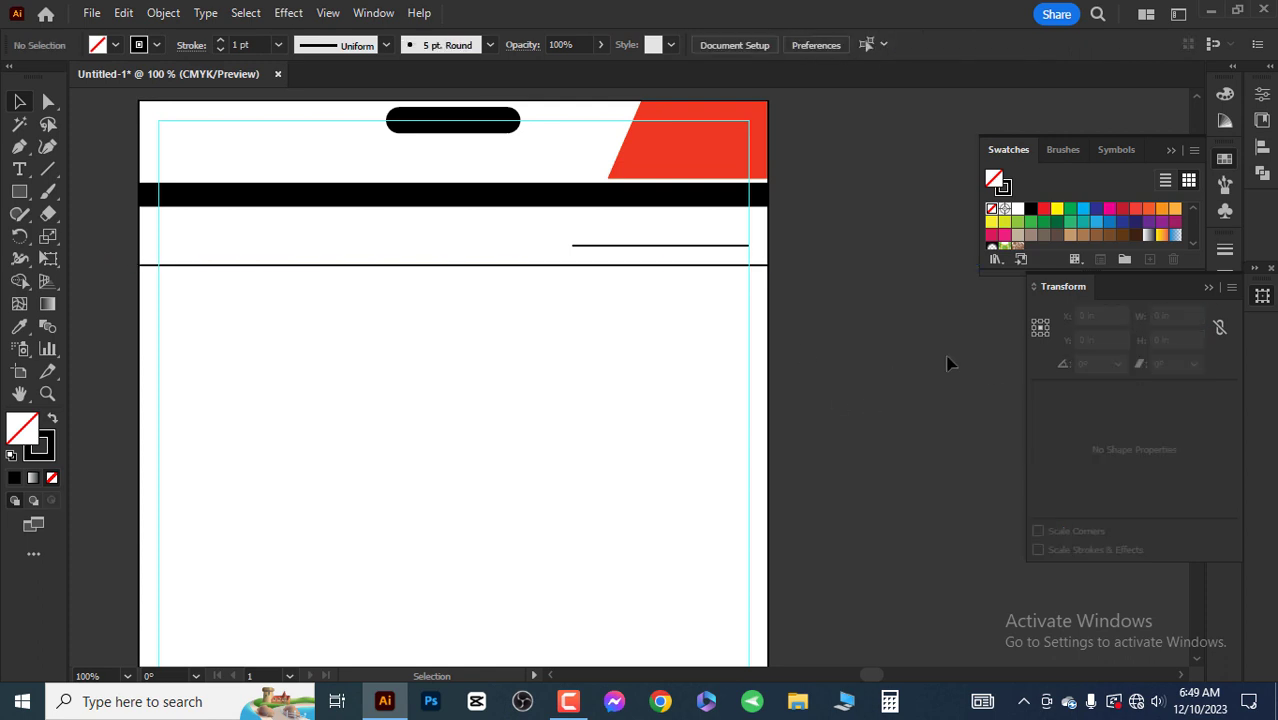
Step: Resize the long line to 7.5 in wide and duplicate it just below as a second rule
{"action": "left_click", "coordinate": [676, 266]}
{"action": "type", "text": "7."}
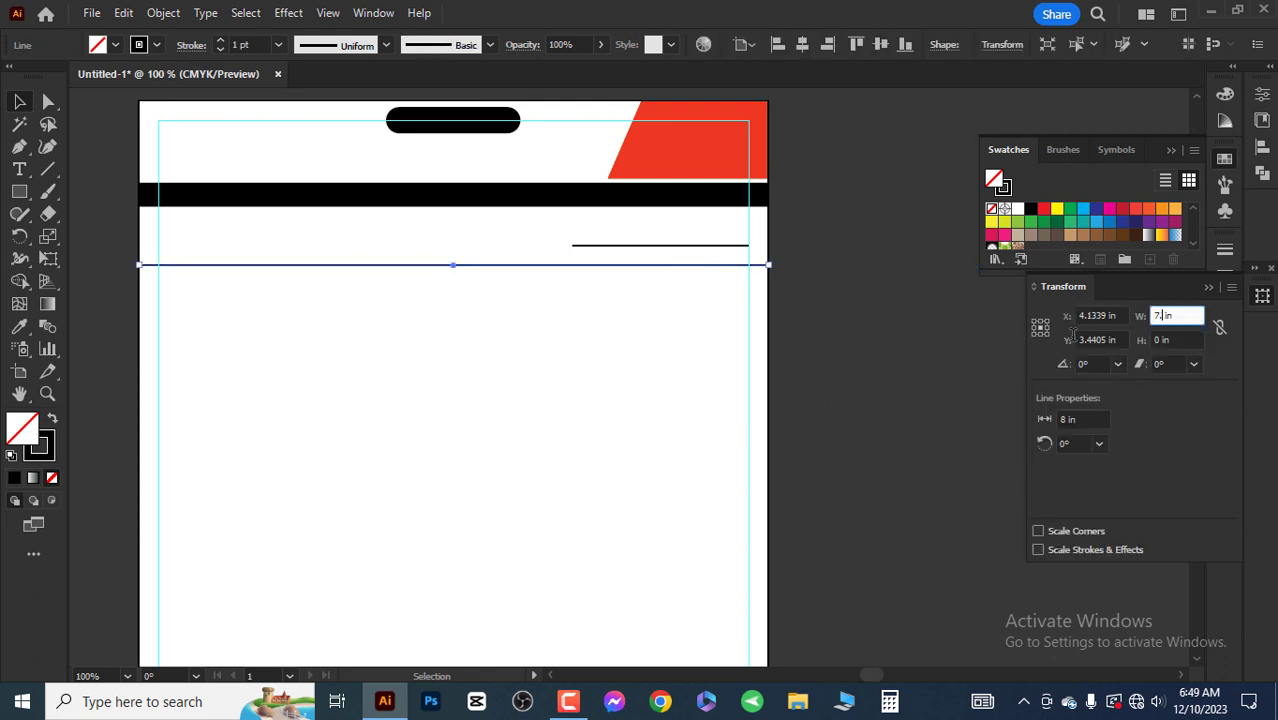
{"action": "type", "text": "75"}
{"action": "key", "text": "Tab"}
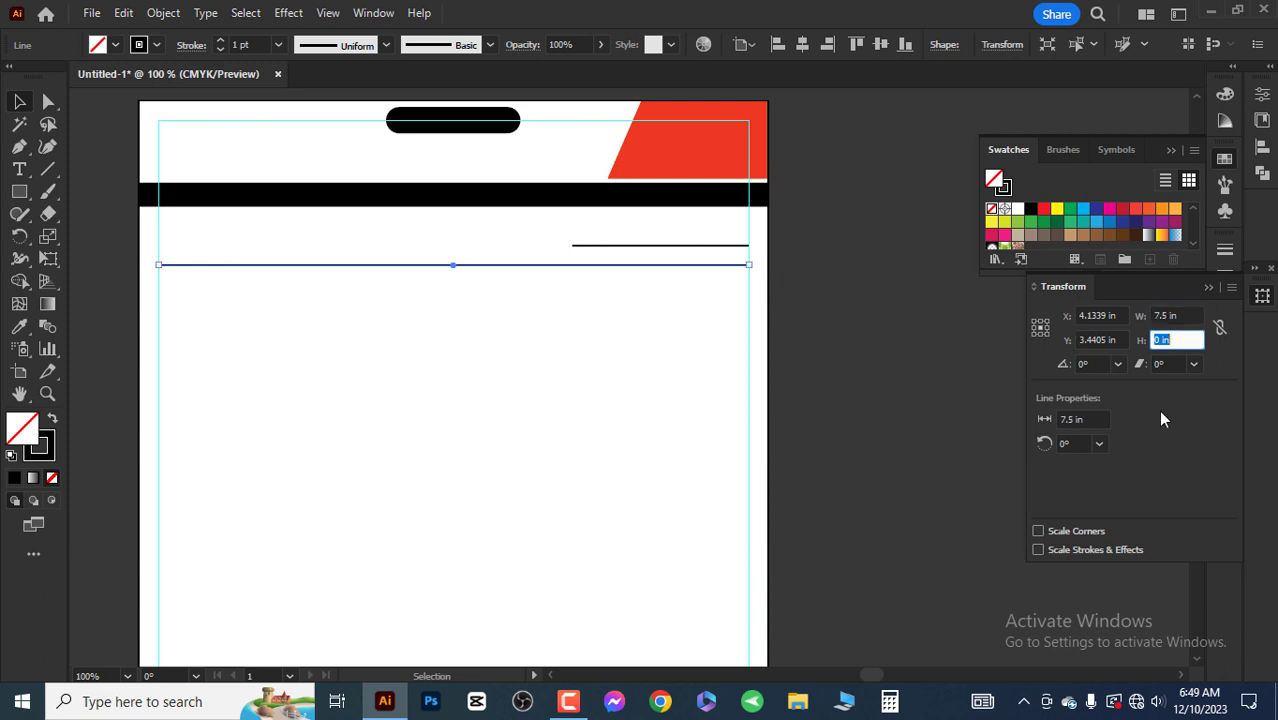
{"action": "left_click", "coordinate": [926, 387]}
{"action": "mouse_move", "coordinate": [673, 266]}
{"action": "left_mouse_down", "text": "alt"}
{"action": "mouse_move", "coordinate": [673, 285]}
{"action": "mouse_move", "coordinate": [690, 234]}
{"action": "mouse_move", "coordinate": [685, 258]}
{"action": "left_mouse_up", "text": "alt"}
{"action": "left_click", "coordinate": [892, 374]}
{"action": "left_click", "coordinate": [880, 318]}
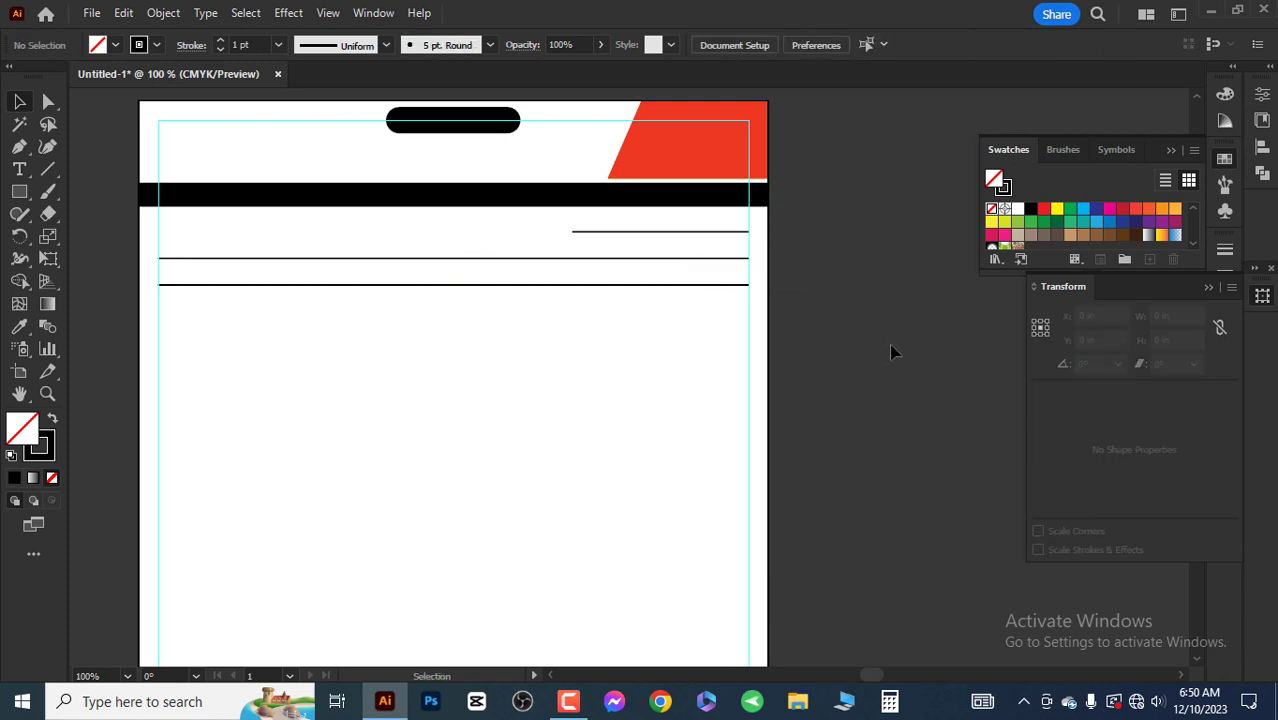
{"action": "scroll", "coordinate": [880, 340], "scroll_direction": "down", "scroll_amount": 1}
{"action": "scroll", "coordinate": [860, 390], "scroll_direction": "down", "scroll_amount": 1}
{"action": "scroll", "coordinate": [815, 420], "scroll_direction": "up", "scroll_amount": 1}
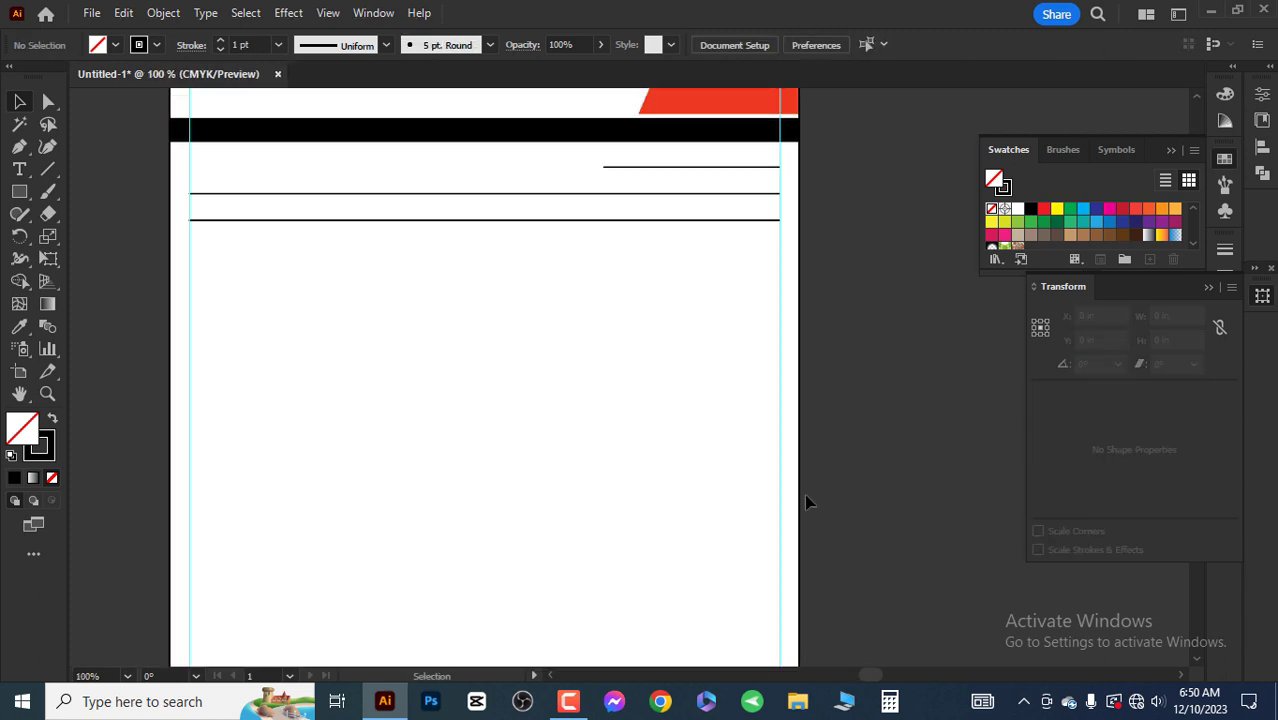
{"action": "scroll", "coordinate": [807, 500], "scroll_direction": "up", "scroll_amount": 1}
Step: Select and then deselect the page-size background rectangle
{"action": "left_click", "coordinate": [795, 405]}
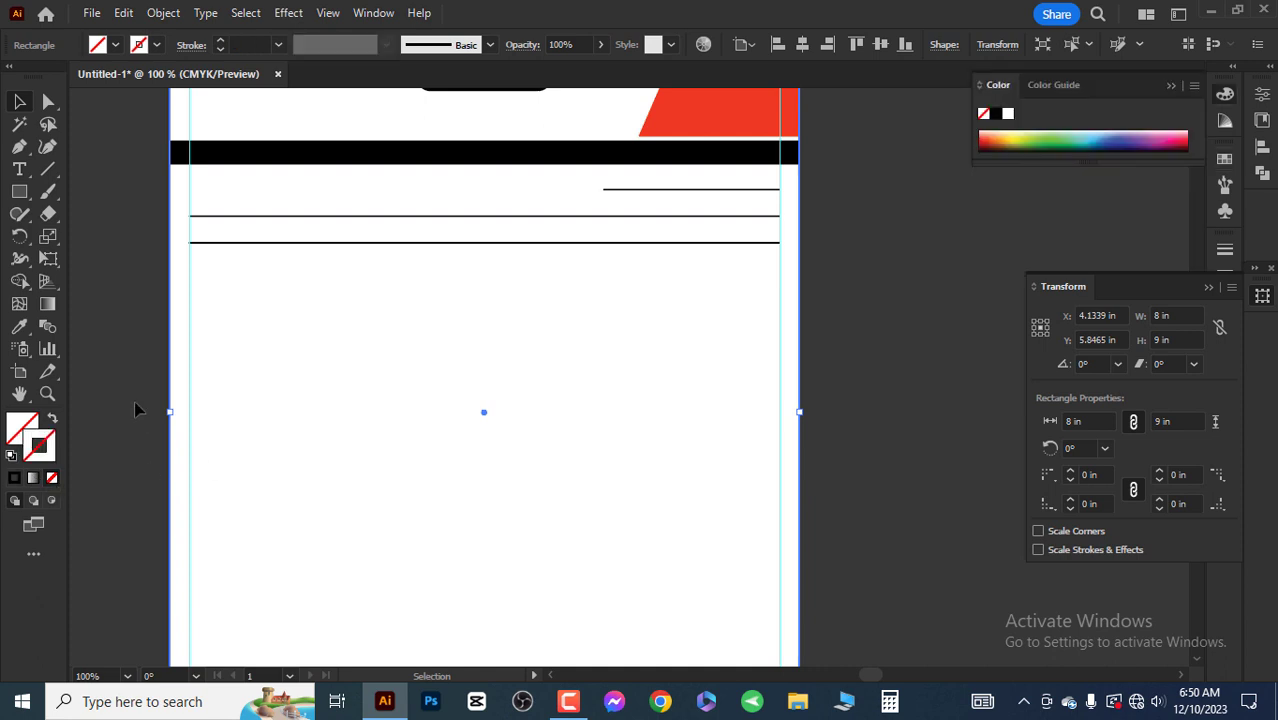
{"action": "scroll", "coordinate": [268, 464], "scroll_direction": "down", "scroll_amount": 1}
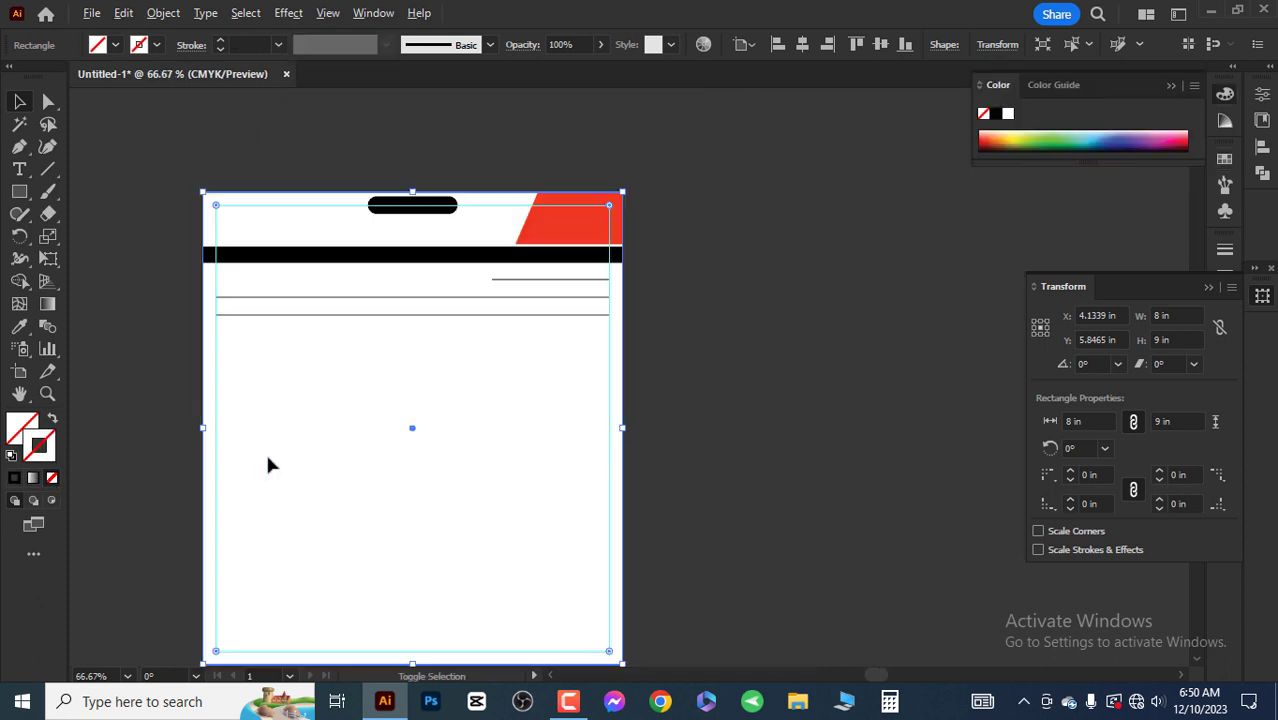
{"action": "left_click", "coordinate": [707, 445]}
{"action": "scroll", "coordinate": [316, 472], "scroll_direction": "up", "scroll_amount": 1}
{"action": "scroll", "coordinate": [368, 445], "scroll_direction": "up", "scroll_amount": 1}
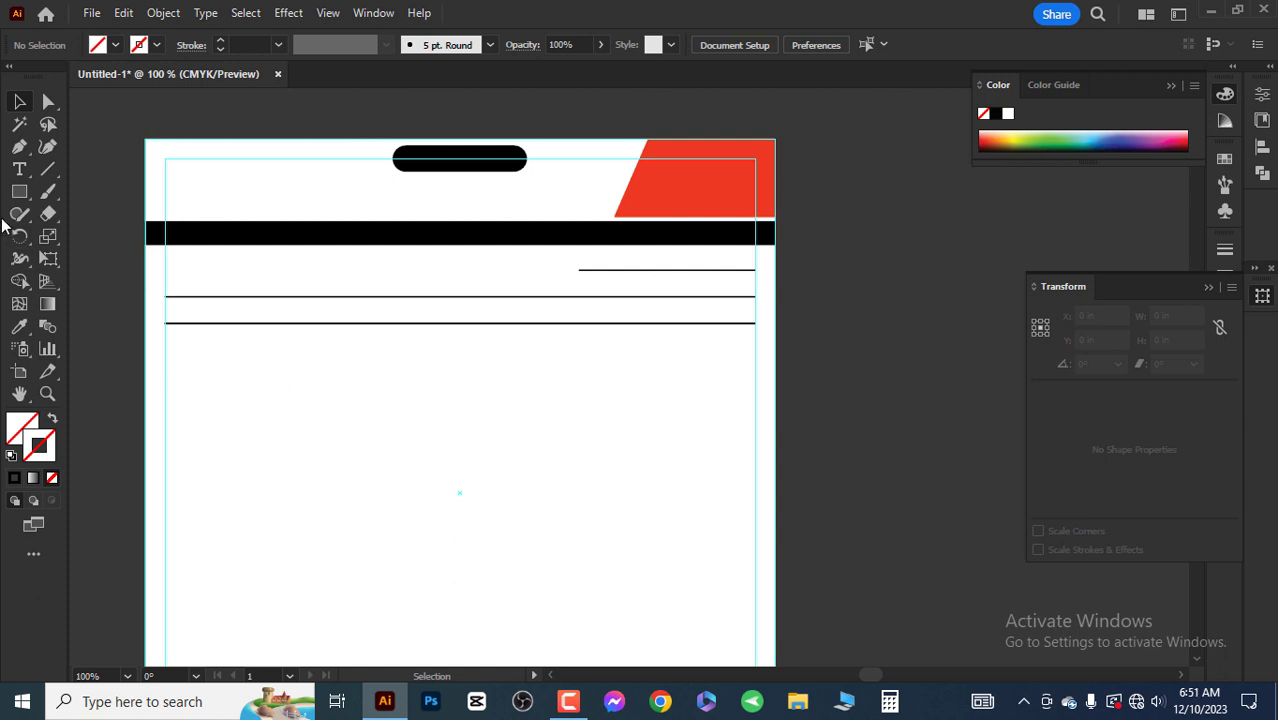
Step: With the Rectangular Grid Tool, set the grid to 7.5 in wide, 6.5 in tall, 14 horizontal dividers
{"action": "key", "text": "t"}
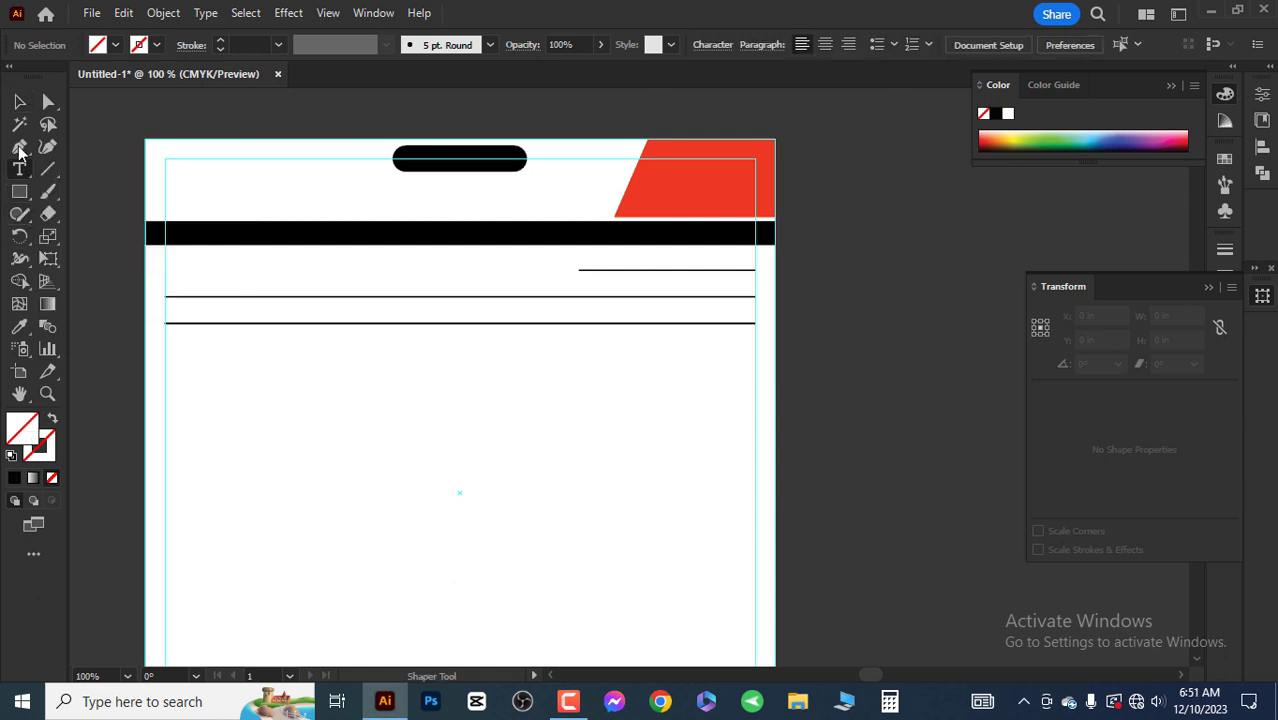
{"action": "key", "text": "p"}
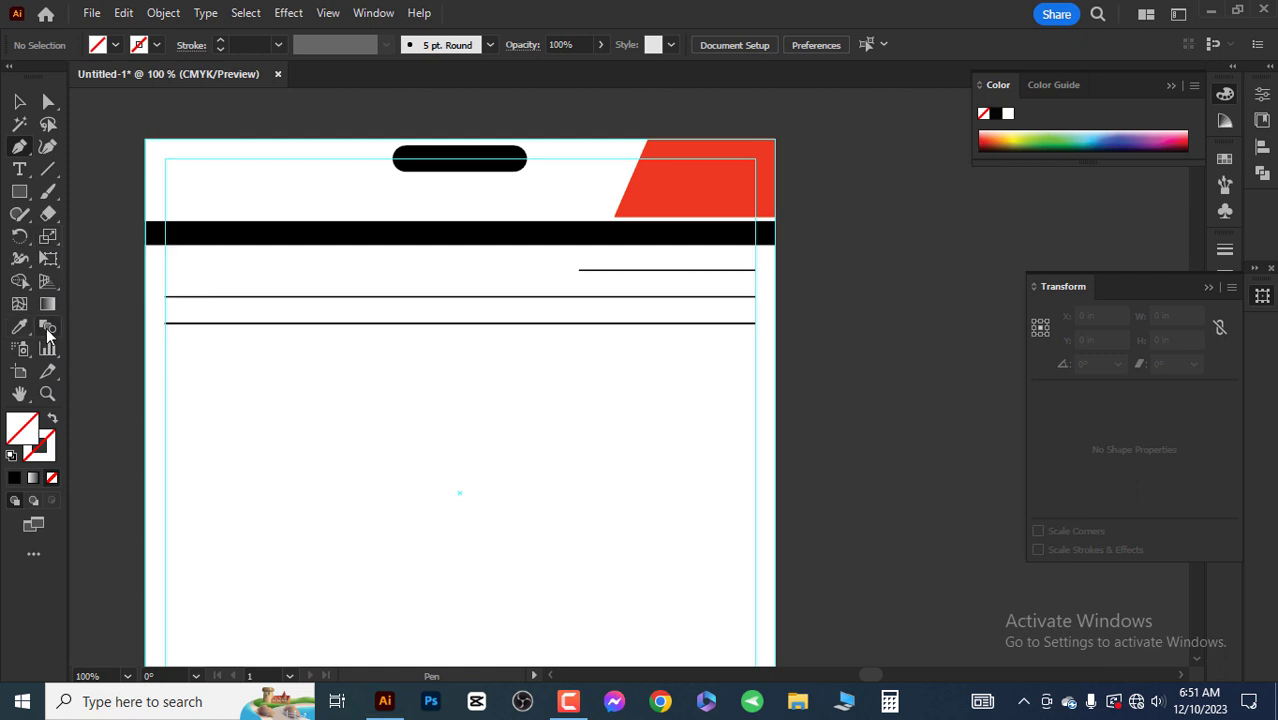
{"action": "left_click", "coordinate": [21, 343]}
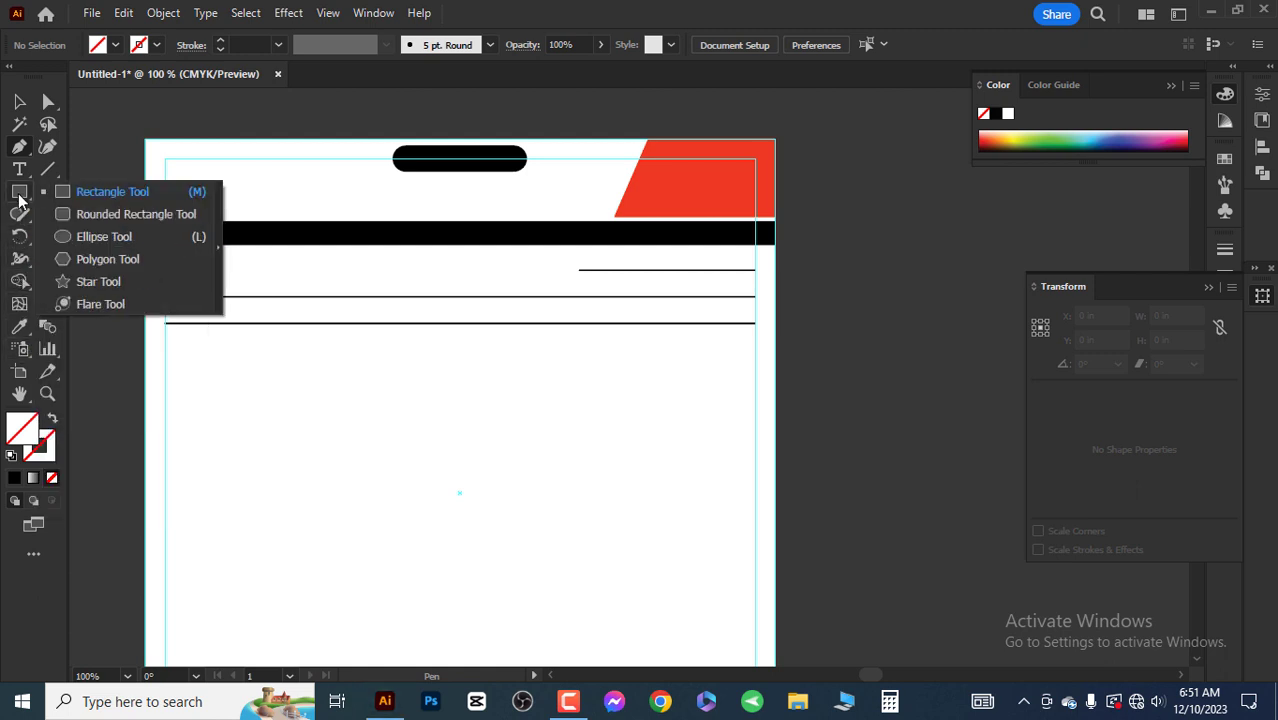
{"action": "left_click", "coordinate": [100, 169]}
{"action": "left_click", "coordinate": [110, 236]}
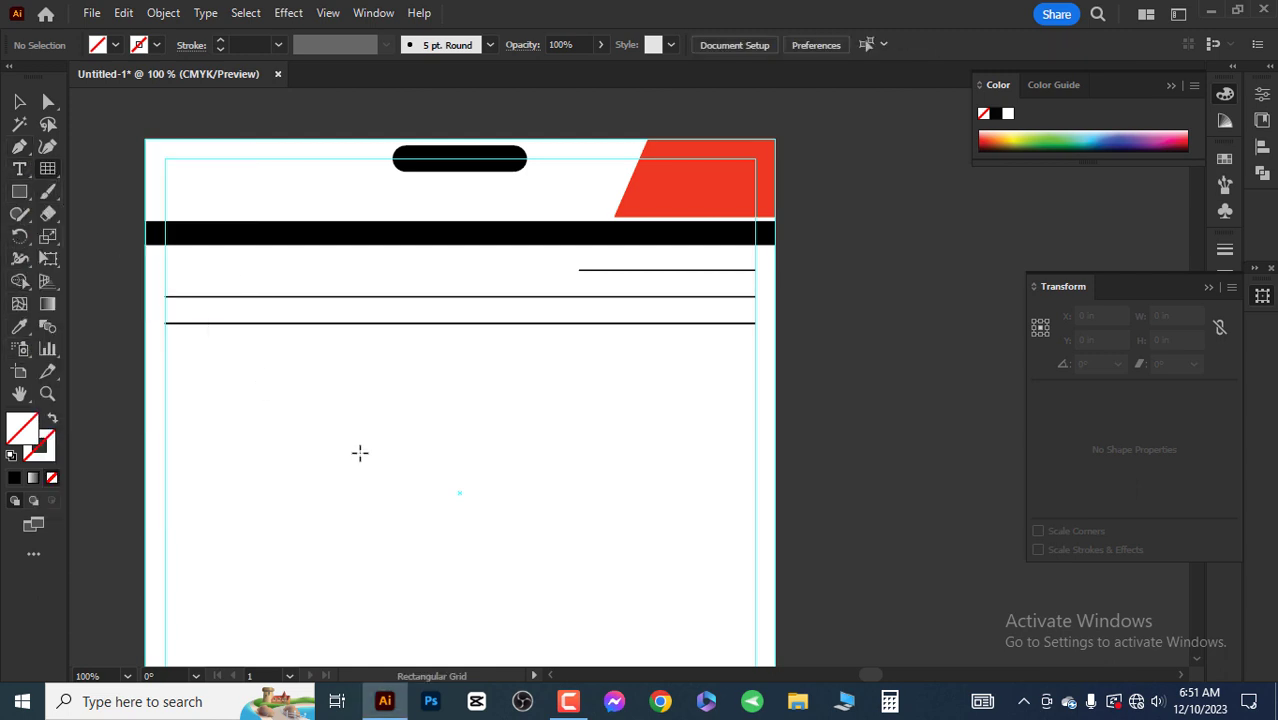
{"action": "left_click", "coordinate": [359, 451]}
{"action": "type", "text": "7.5"}
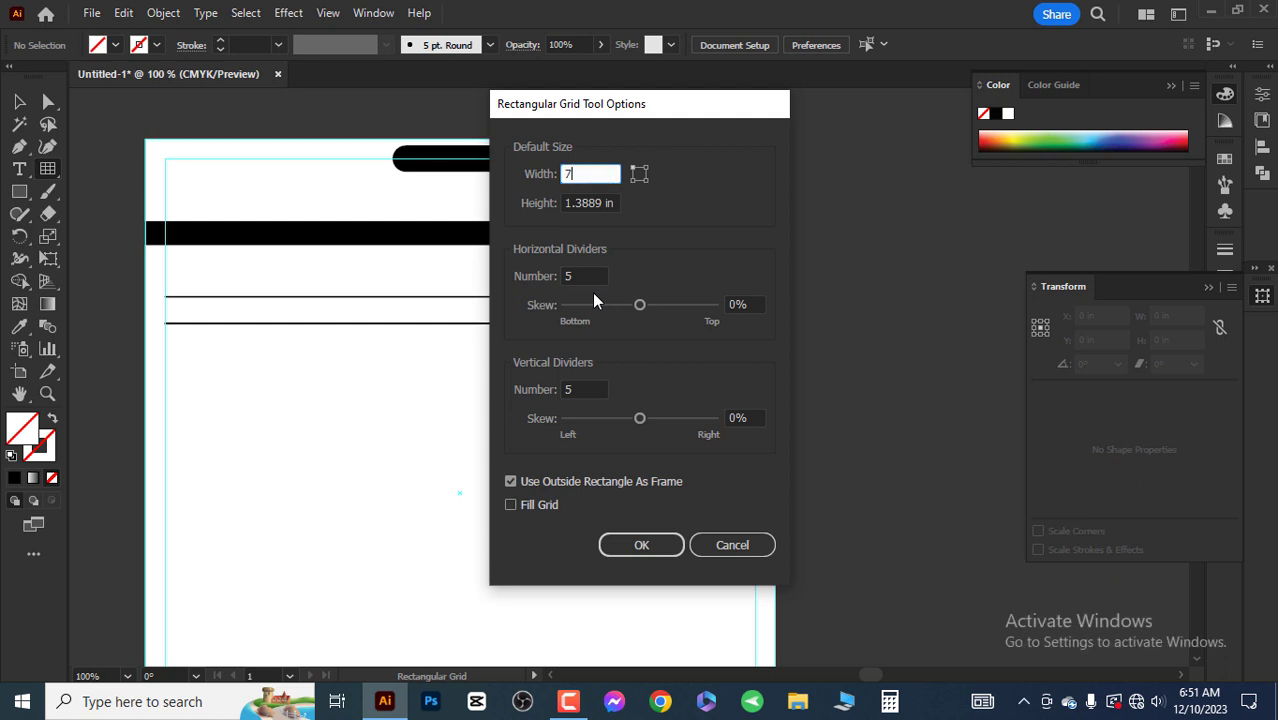
{"action": "key", "text": "Tab"}
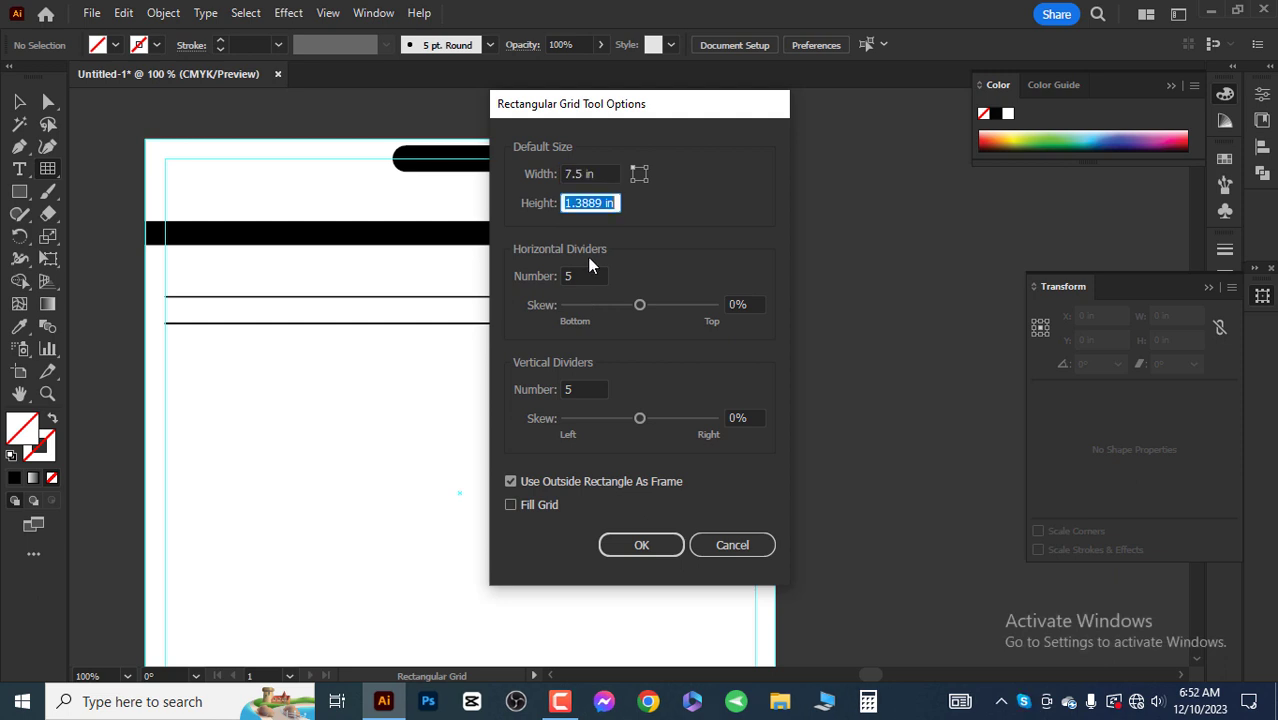
{"action": "type", "text": "6.5"}
{"action": "key", "text": "Tab"}
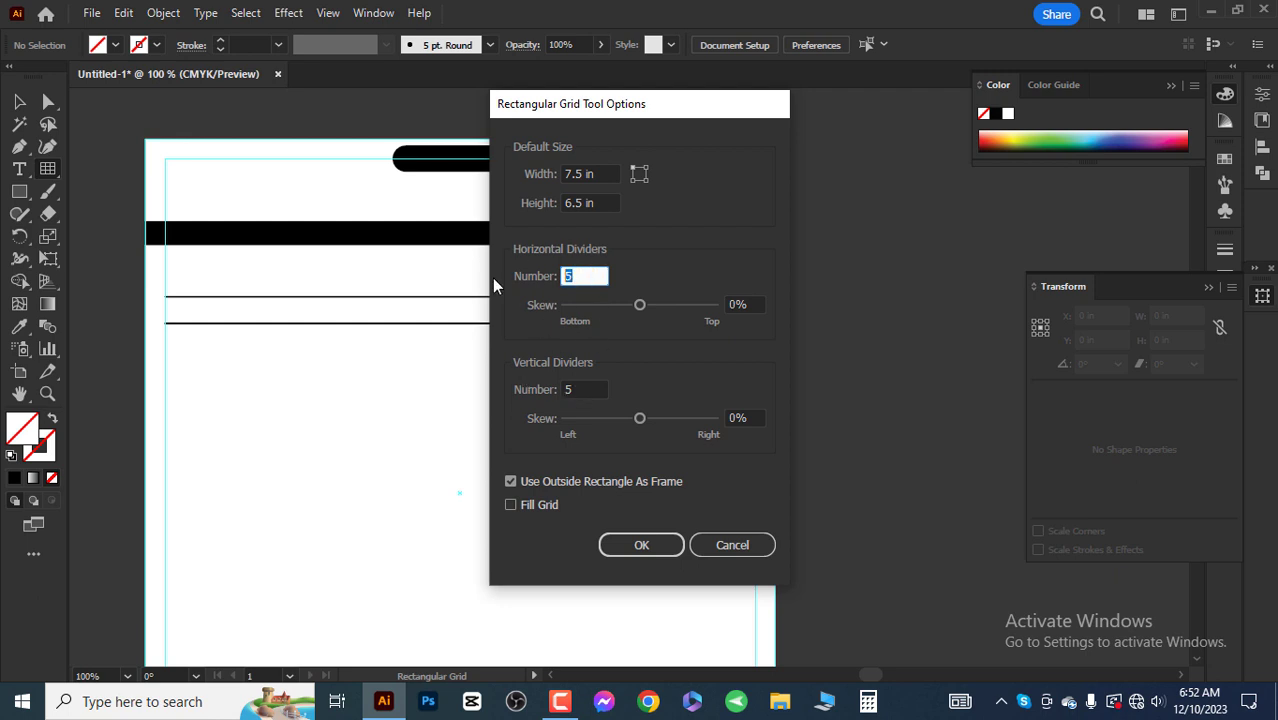
{"action": "type", "text": "14"}
{"action": "key", "text": "Tab"}
{"action": "key", "text": "Tab"}
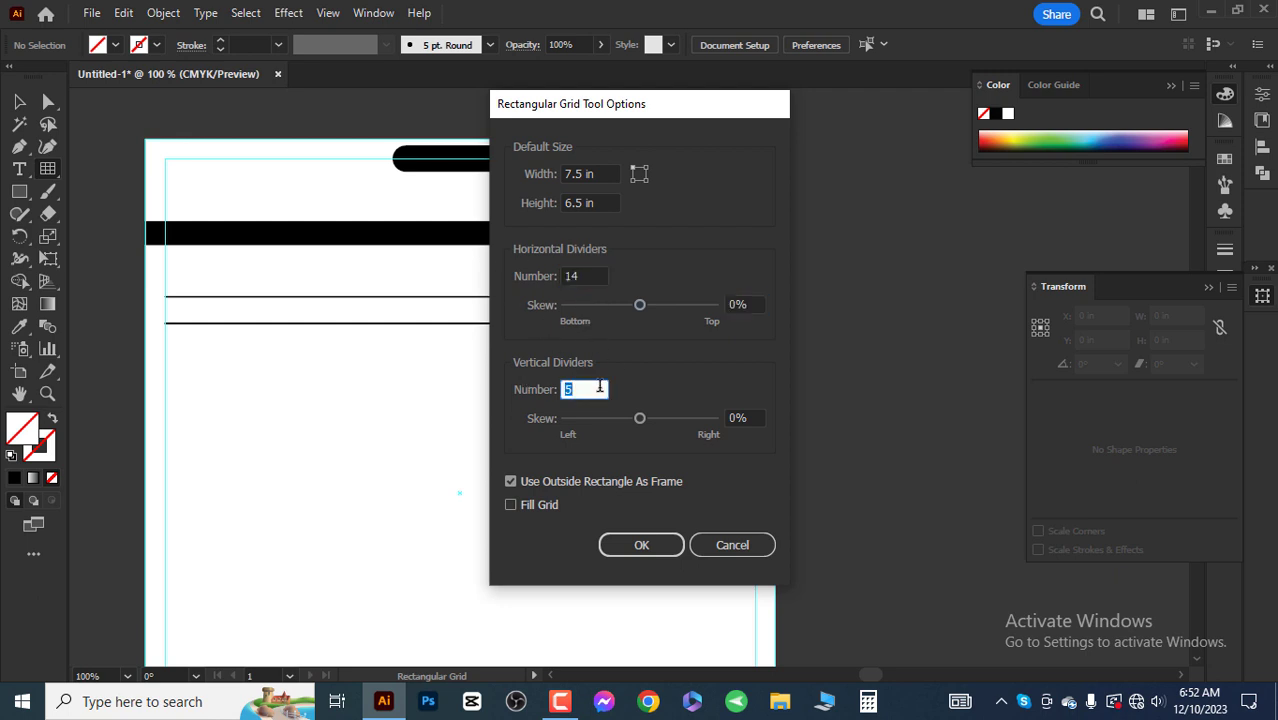
Step: Set 5 vertical dividers and create the table grid, redoing it once
{"action": "left_click", "coordinate": [587, 392]}
{"action": "left_click", "coordinate": [641, 544]}
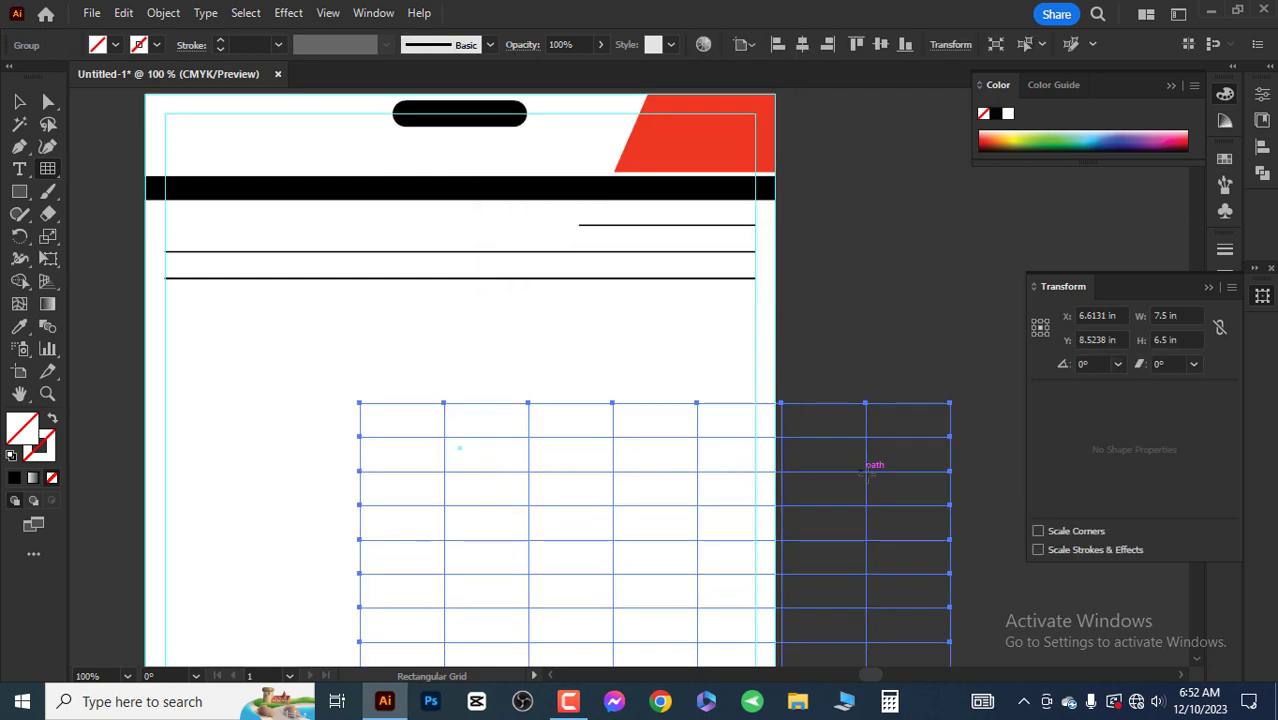
{"action": "key", "text": "Delete"}
{"action": "left_click", "coordinate": [760, 115]}
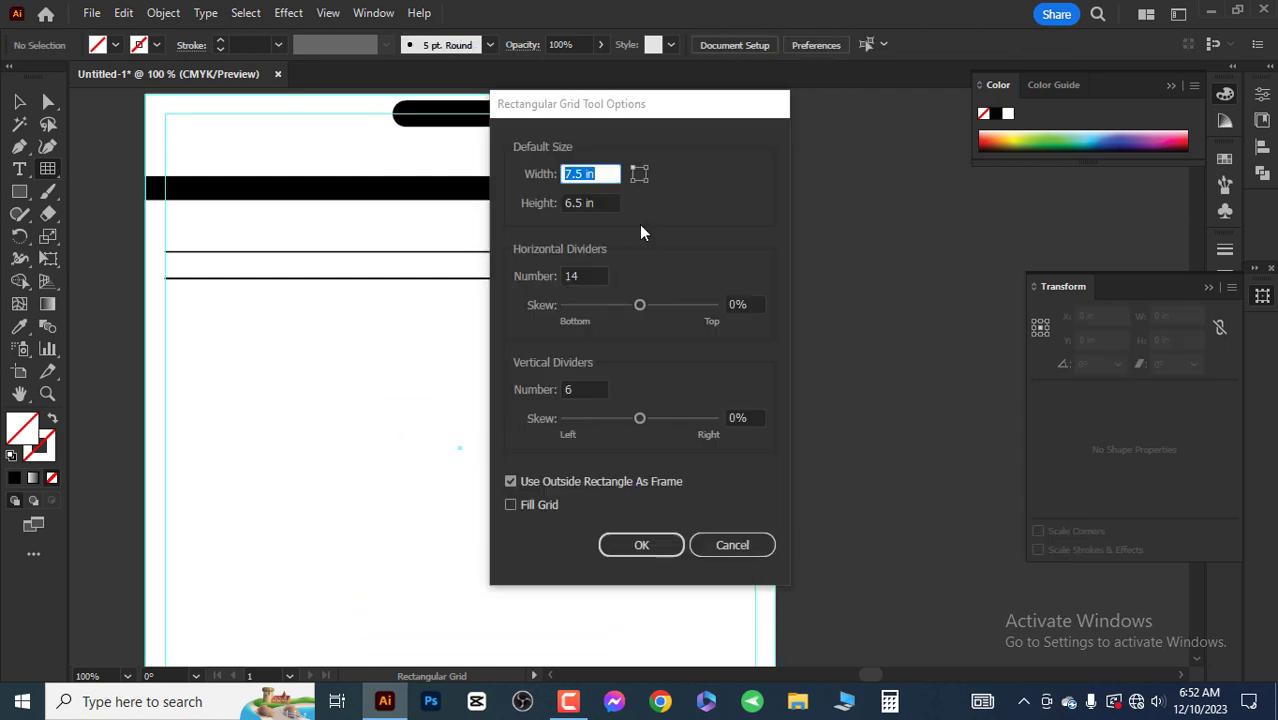
{"action": "left_click", "coordinate": [642, 545]}
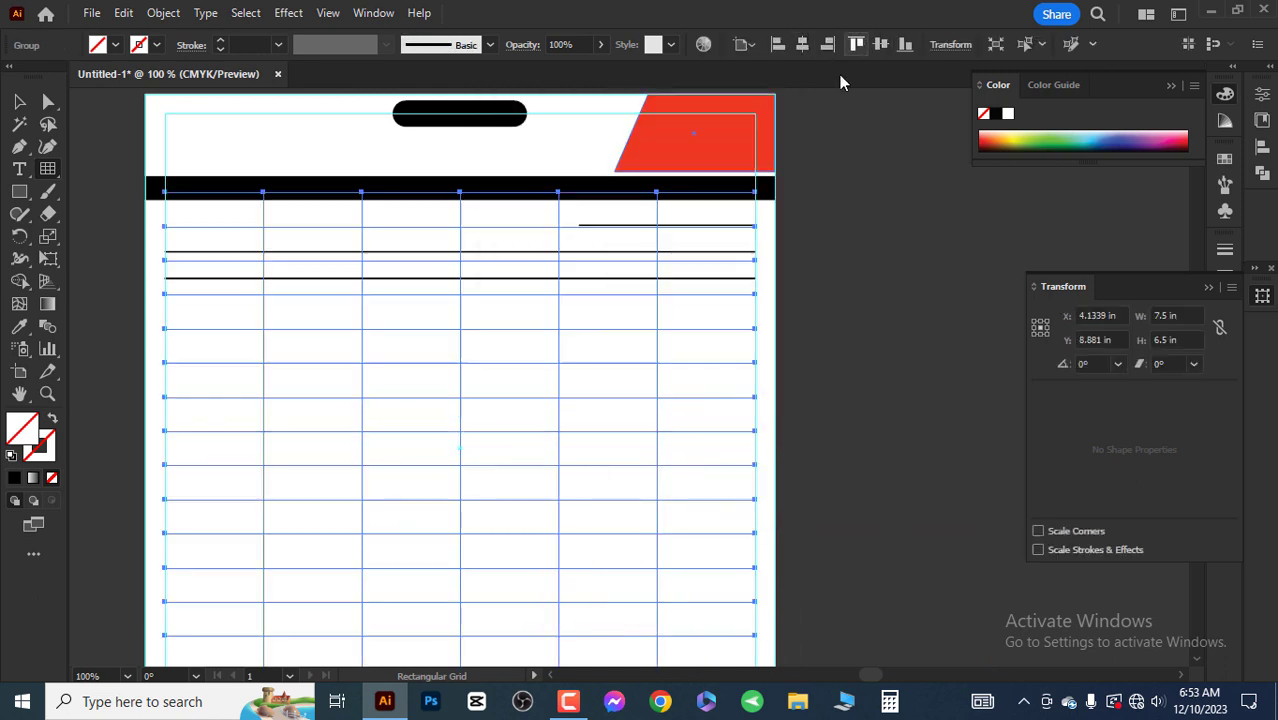
Step: Move the table grid down into position on the page
{"action": "key", "text": "v"}
{"action": "left_click_drag", "start_coordinate": [358, 165], "coordinate": [362, 308]}
{"action": "scroll", "coordinate": [431, 390], "scroll_direction": "down", "scroll_amount": 5}
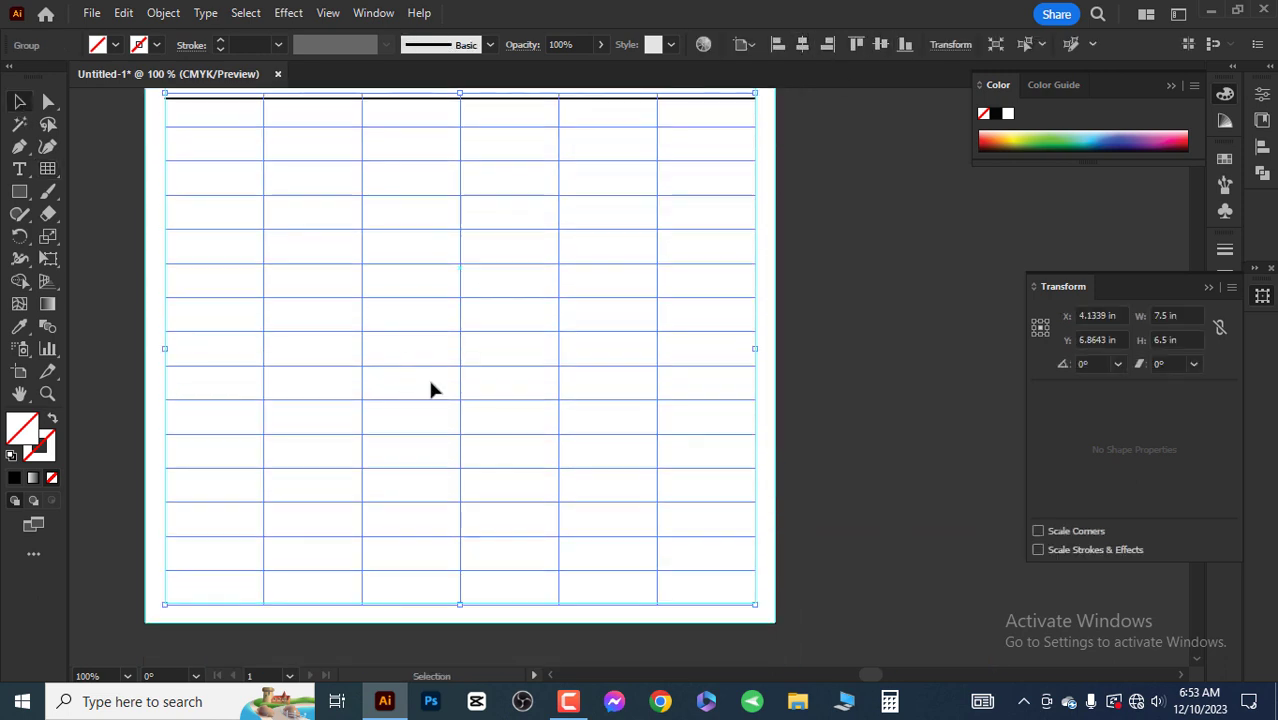
{"action": "scroll", "coordinate": [431, 390], "scroll_direction": "up", "scroll_amount": 3}
{"action": "left_click_drag", "start_coordinate": [358, 219], "coordinate": [358, 230]}
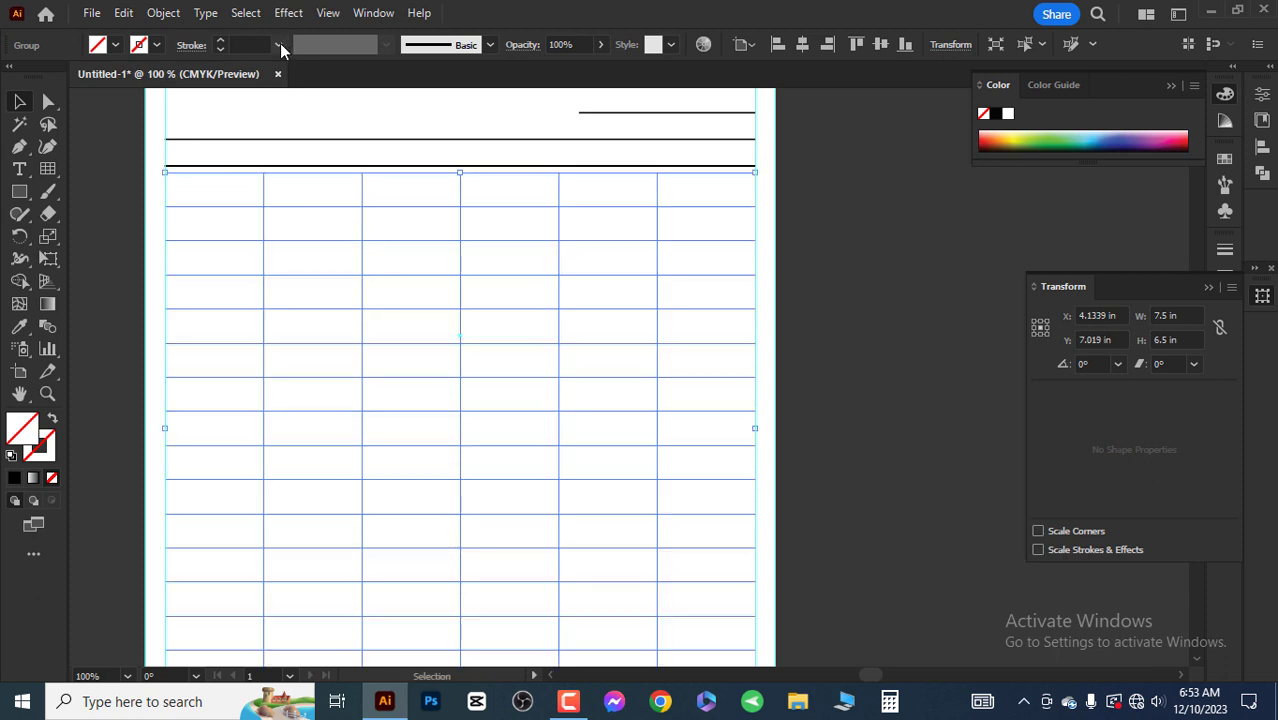
{"action": "left_click", "coordinate": [820, 324]}
Step: Narrow the first column, widen the description column, and space the middle column lines evenly
{"action": "double_click", "coordinate": [264, 286]}
{"action": "left_click_drag", "start_coordinate": [264, 288], "coordinate": [222, 285]}
{"action": "left_click_drag", "start_coordinate": [462, 328], "coordinate": [511, 328]}
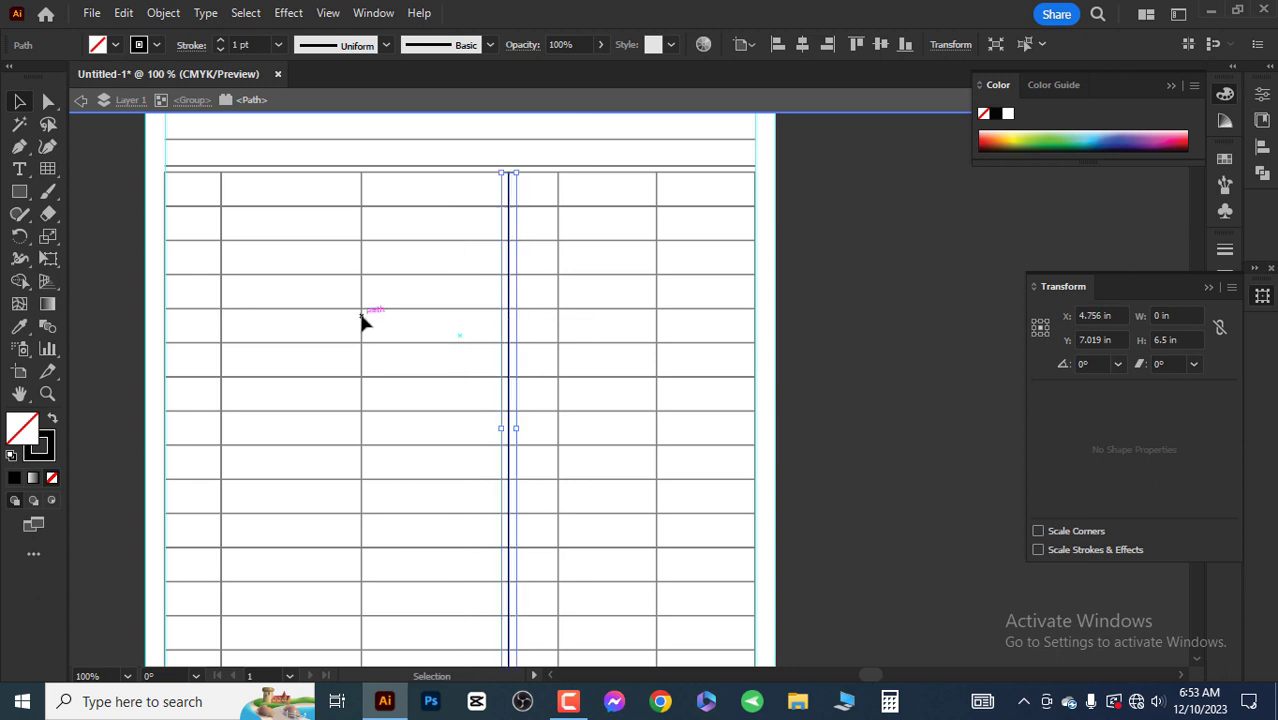
{"action": "left_click", "coordinate": [358, 318]}
{"action": "left_click_drag", "start_coordinate": [361, 322], "coordinate": [456, 332]}
{"action": "left_click_drag", "start_coordinate": [656, 326], "coordinate": [640, 350]}
{"action": "left_click", "coordinate": [600, 349]}
{"action": "left_click", "coordinate": [457, 368]}
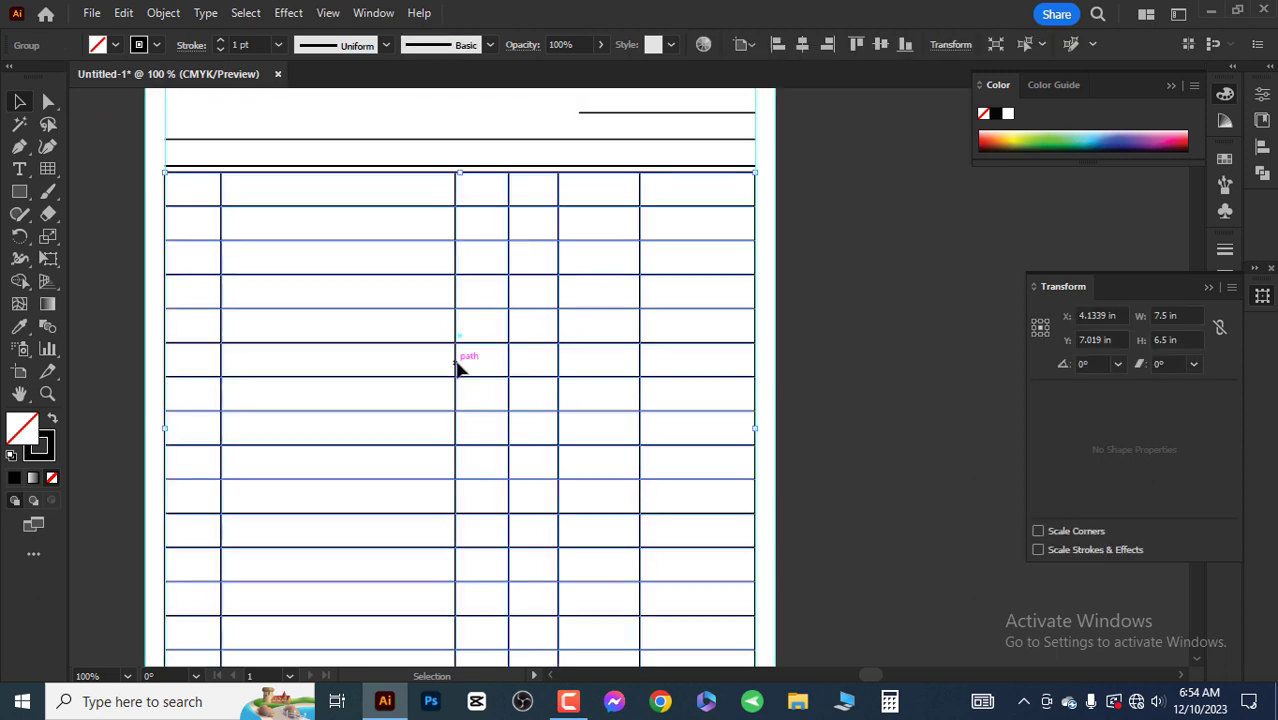
{"action": "double_click", "coordinate": [457, 368]}
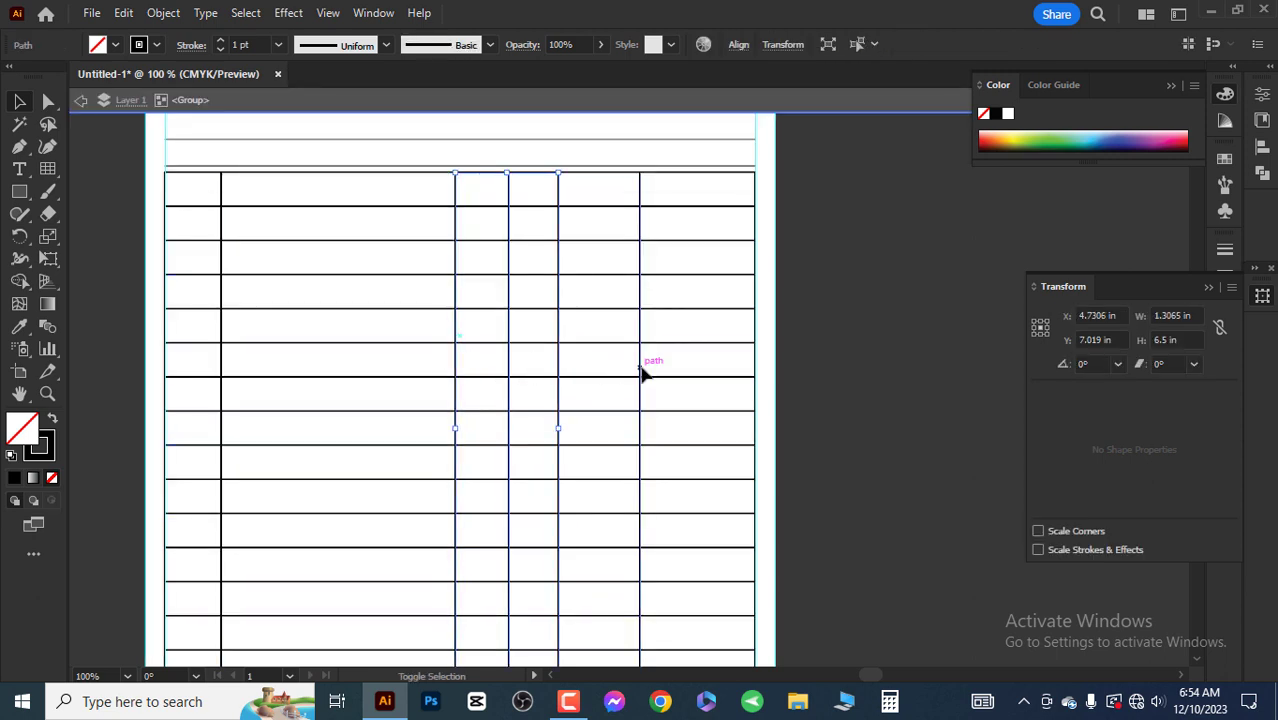
{"action": "left_click", "coordinate": [1191, 190]}
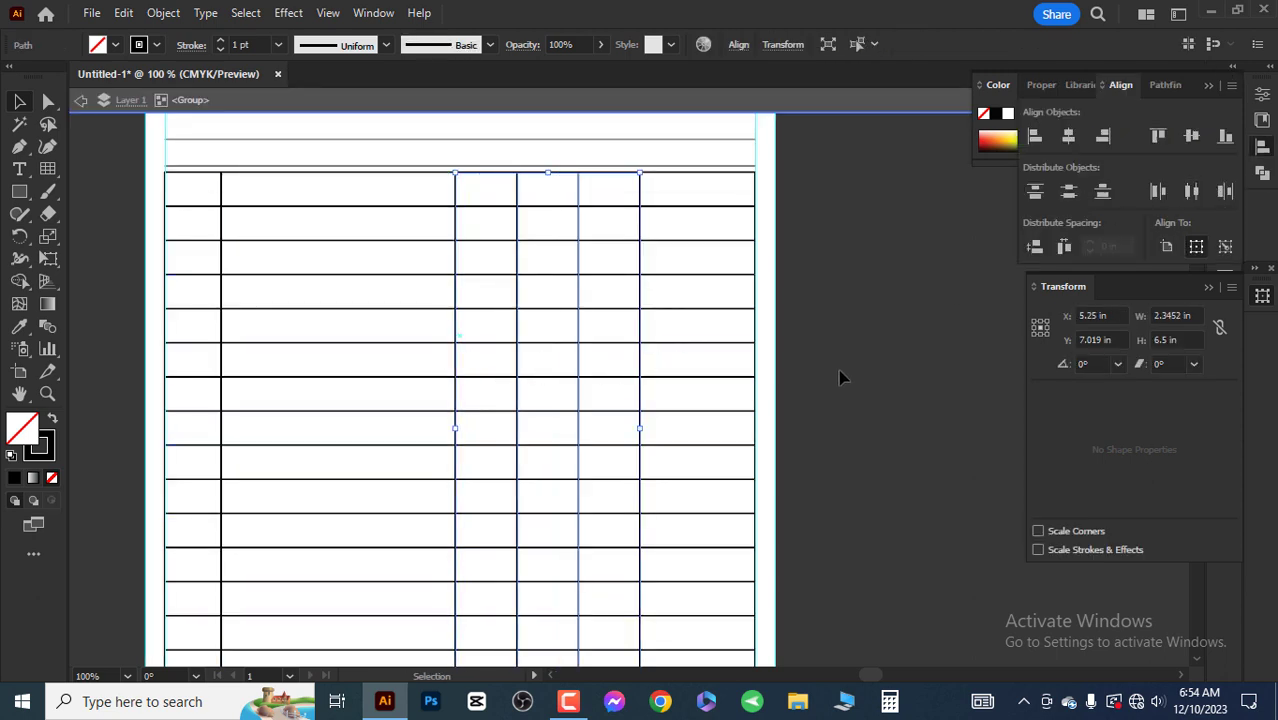
{"action": "left_click", "coordinate": [815, 405]}
Step: Shrink the table to 5 in tall and move it up under the header lines
{"action": "scroll", "coordinate": [585, 595], "scroll_direction": "down", "scroll_amount": 1}
{"action": "scroll", "coordinate": [362, 540], "scroll_direction": "up", "scroll_amount": 1}
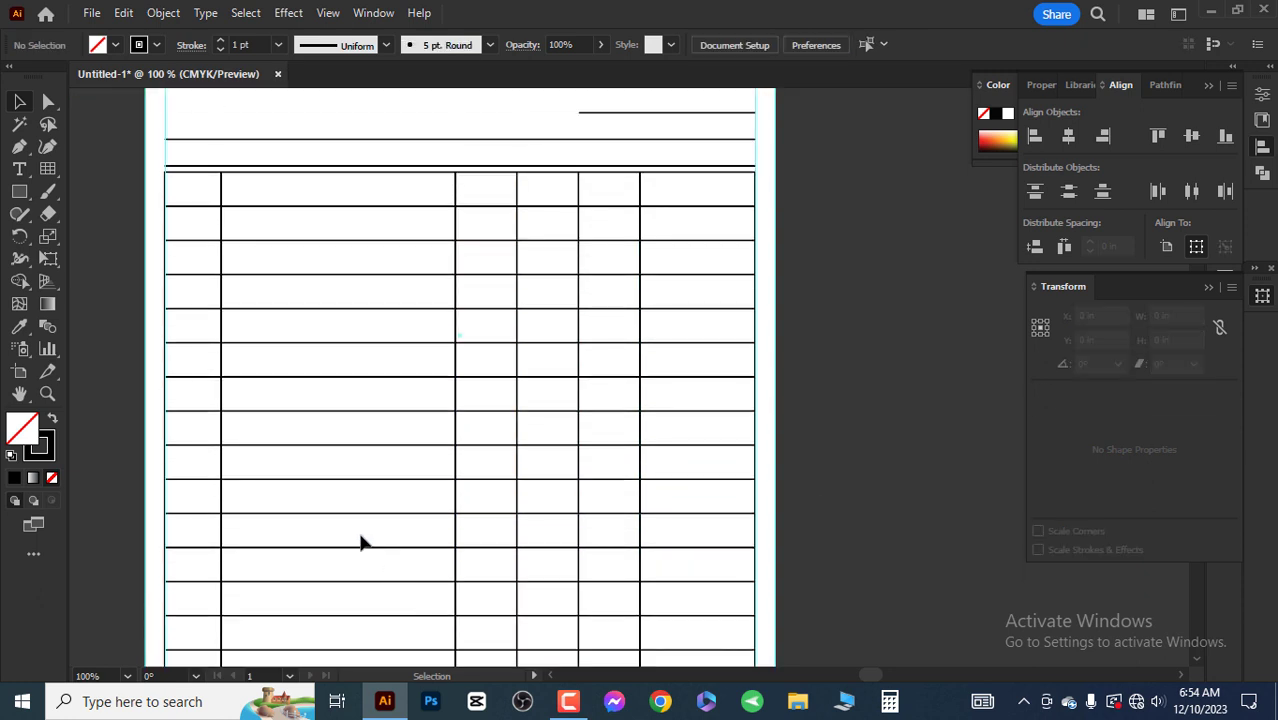
{"action": "left_click", "coordinate": [222, 228]}
{"action": "left_click", "coordinate": [744, 328]}
{"action": "left_click", "coordinate": [456, 257]}
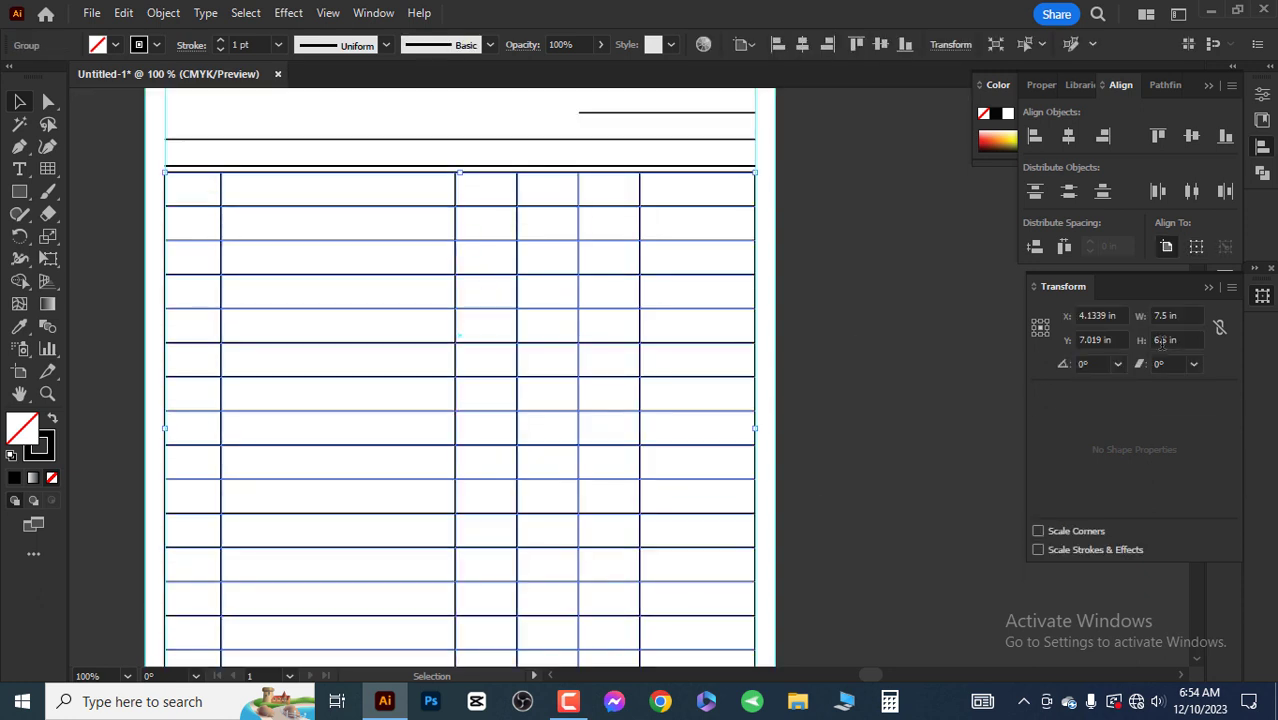
{"action": "type", "text": "5"}
{"action": "key", "text": "Return"}
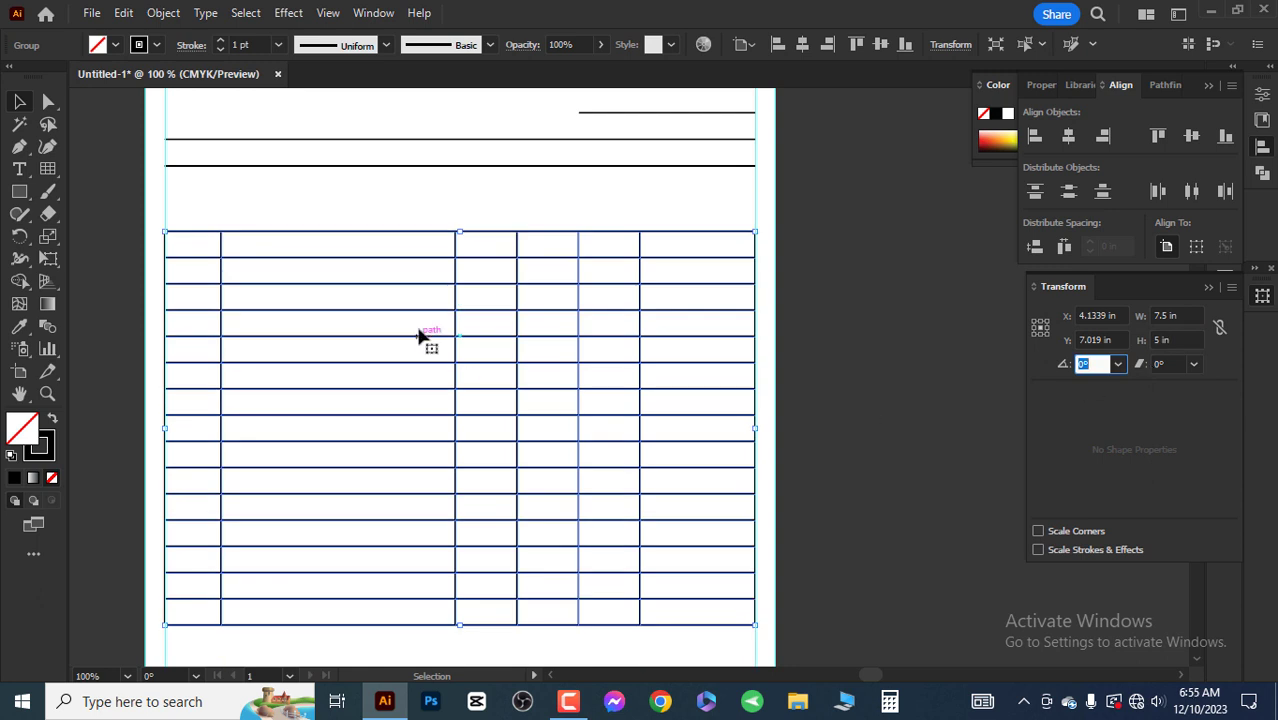
{"action": "left_click_drag", "start_coordinate": [425, 338], "coordinate": [430, 284]}
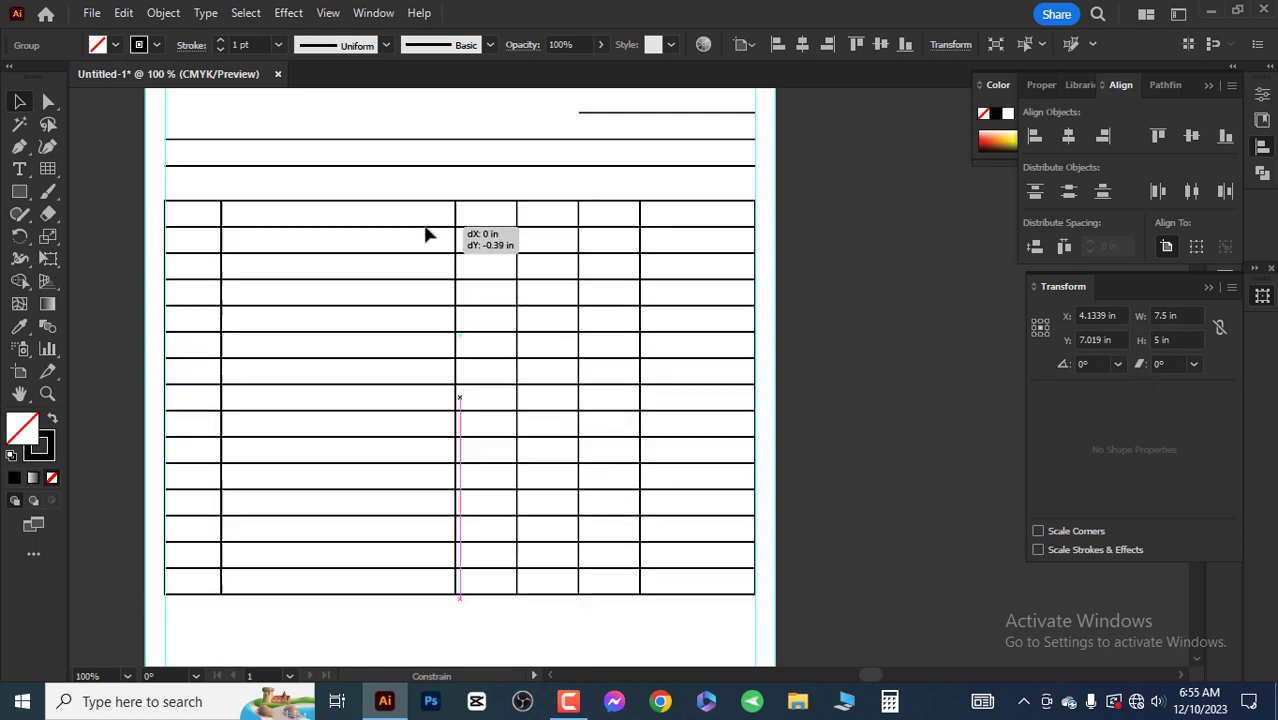
{"action": "left_click", "coordinate": [818, 378]}
Step: Set the table's stroke weight to 0.75 pt, then to 1 pt
{"action": "scroll", "coordinate": [700, 460], "scroll_direction": "up", "scroll_amount": 1}
{"action": "scroll", "coordinate": [620, 585], "scroll_direction": "down", "scroll_amount": 2}
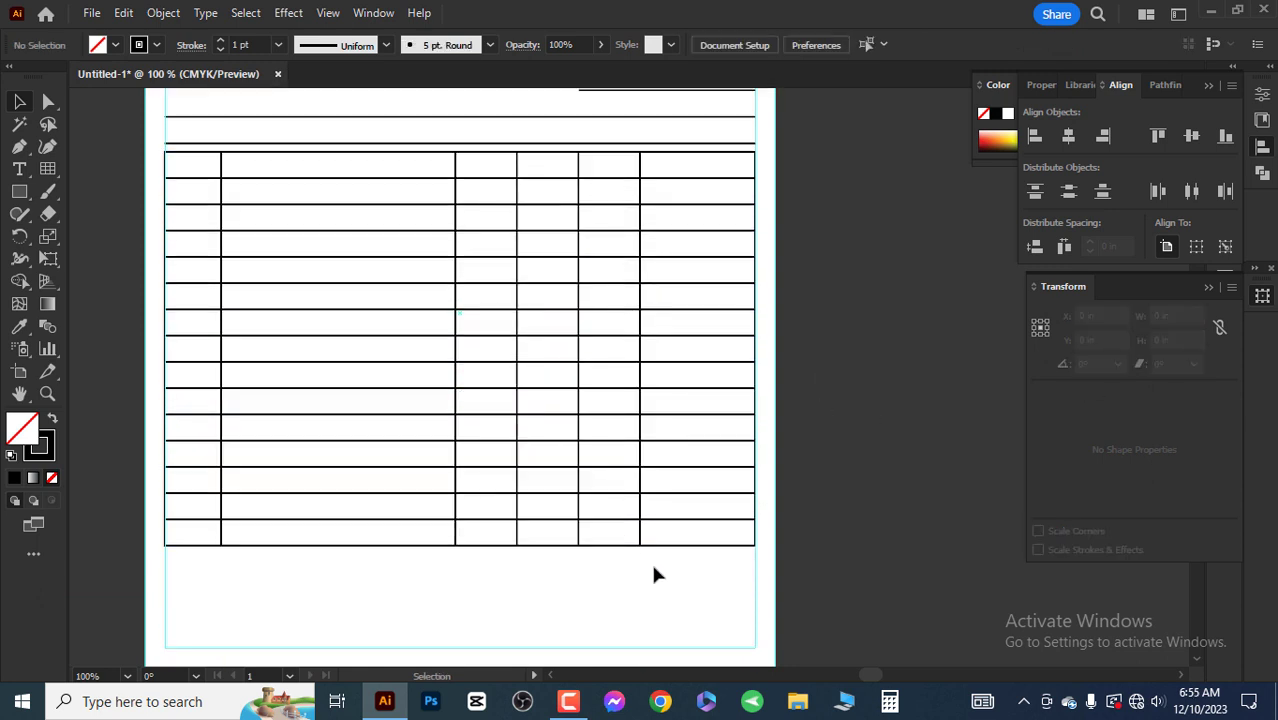
{"action": "scroll", "coordinate": [655, 574], "scroll_direction": "up", "scroll_amount": 1}
{"action": "left_click", "coordinate": [228, 180]}
{"action": "left_click", "coordinate": [278, 45]}
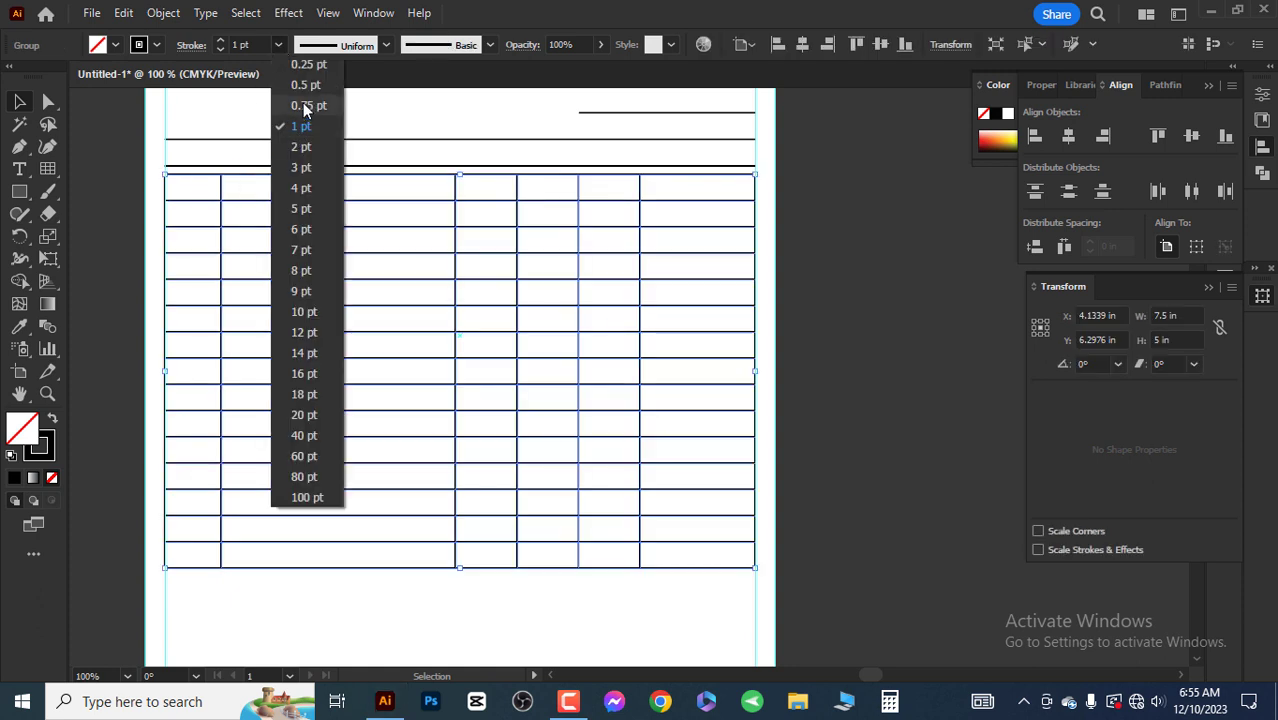
{"action": "left_click", "coordinate": [305, 106]}
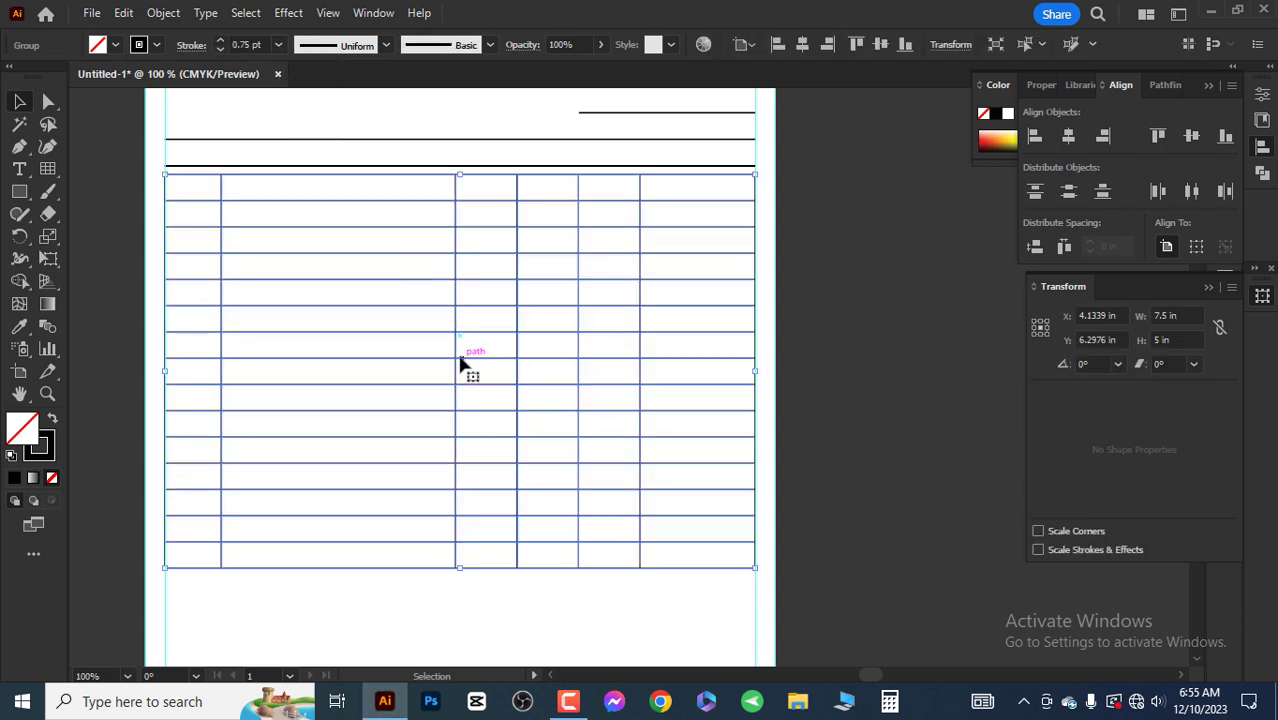
{"action": "left_click", "coordinate": [197, 203]}
{"action": "left_click", "coordinate": [165, 214]}
{"action": "left_click", "coordinate": [278, 45]}
{"action": "left_click", "coordinate": [305, 126]}
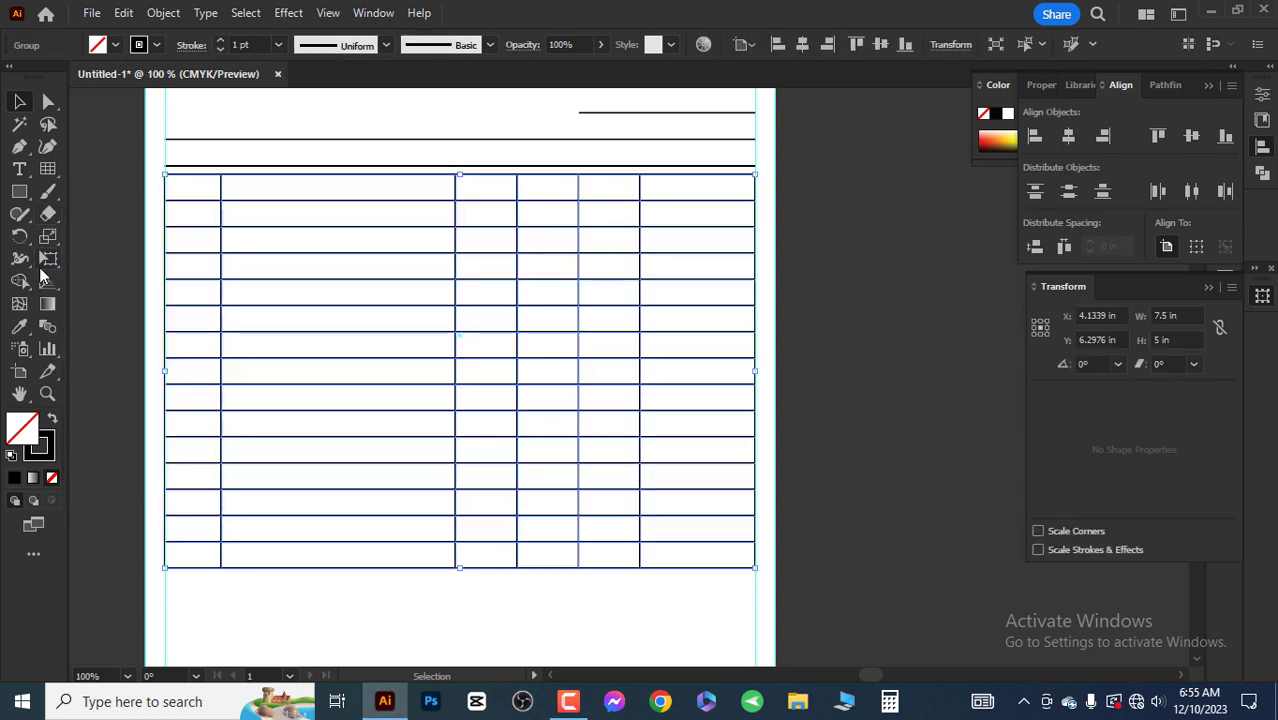
Step: Paint the table's top row red with the Live Paint Bucket
{"action": "left_click", "coordinate": [19, 281]}
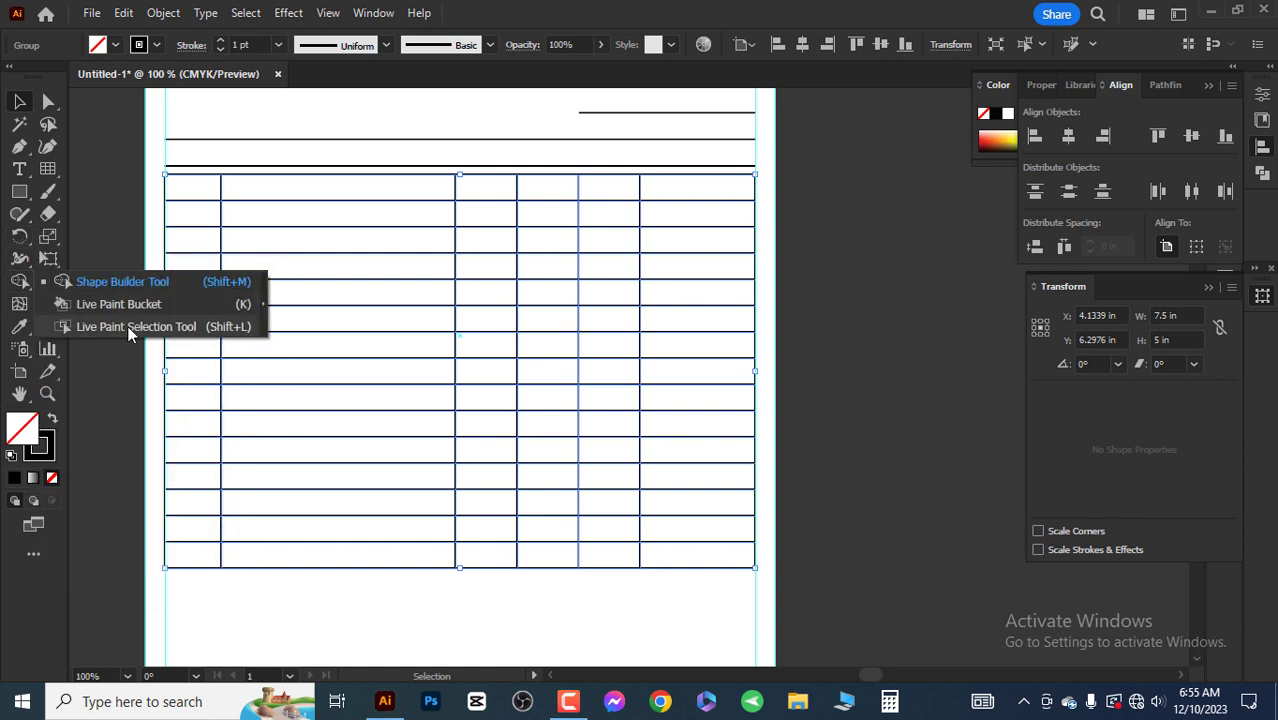
{"action": "left_click", "coordinate": [118, 304]}
{"action": "key", "text": "Right"}
{"action": "key", "text": "Right"}
{"action": "key", "text": "Right"}
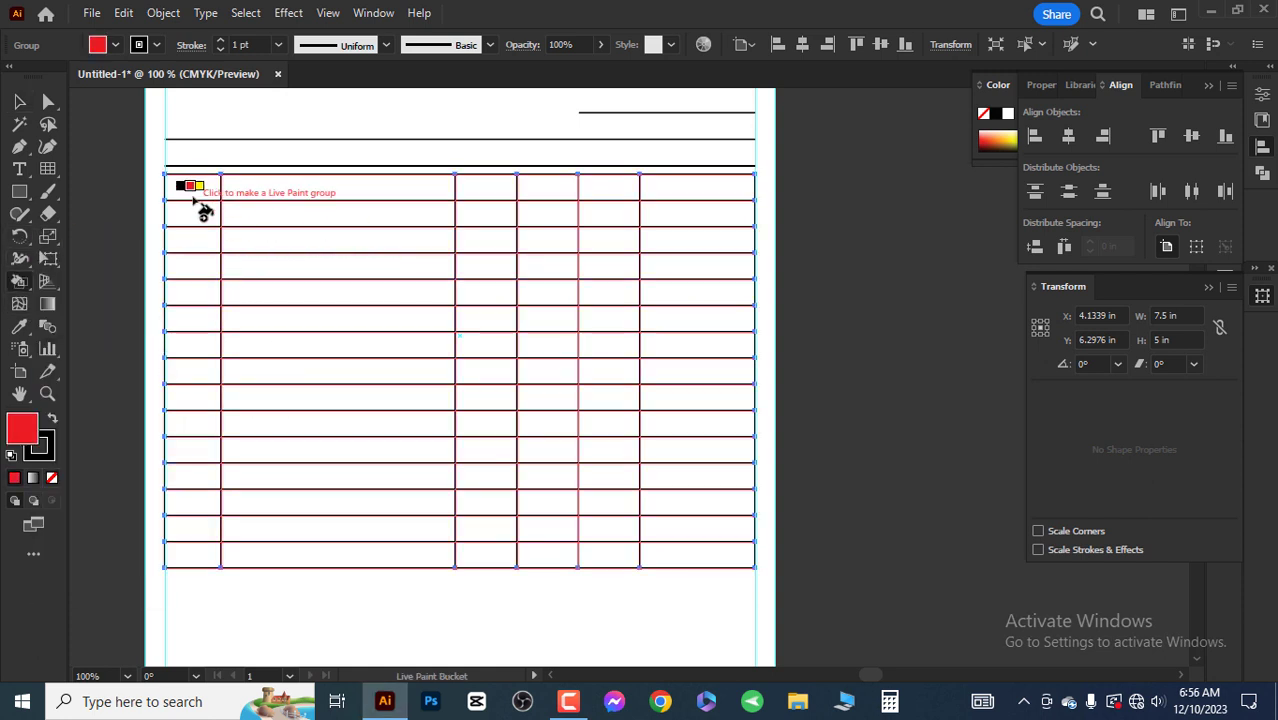
{"action": "mouse_move", "coordinate": [192, 187]}
{"action": "left_mouse_down"}
{"action": "mouse_move", "coordinate": [308, 200]}
{"action": "mouse_move", "coordinate": [700, 188]}
{"action": "left_mouse_up"}
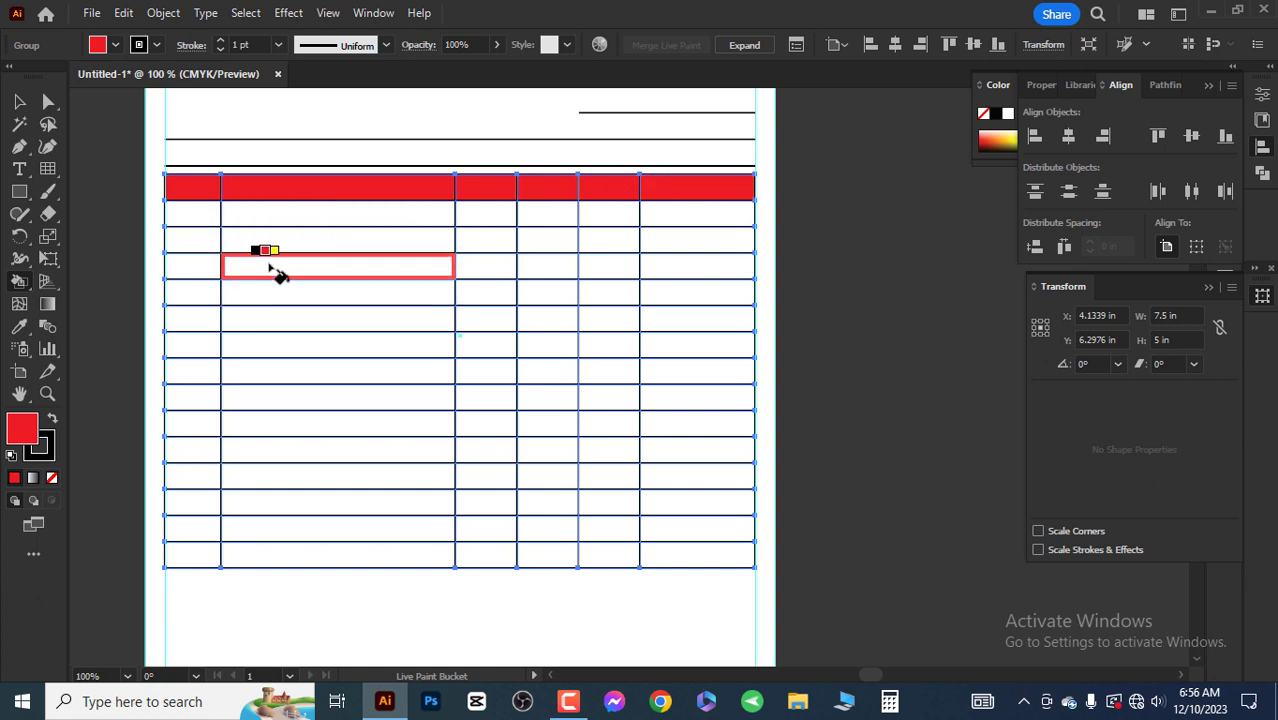
{"action": "key", "text": "Right"}
{"action": "key", "text": "Right"}
{"action": "key", "text": "Right"}
{"action": "key", "text": "Right"}
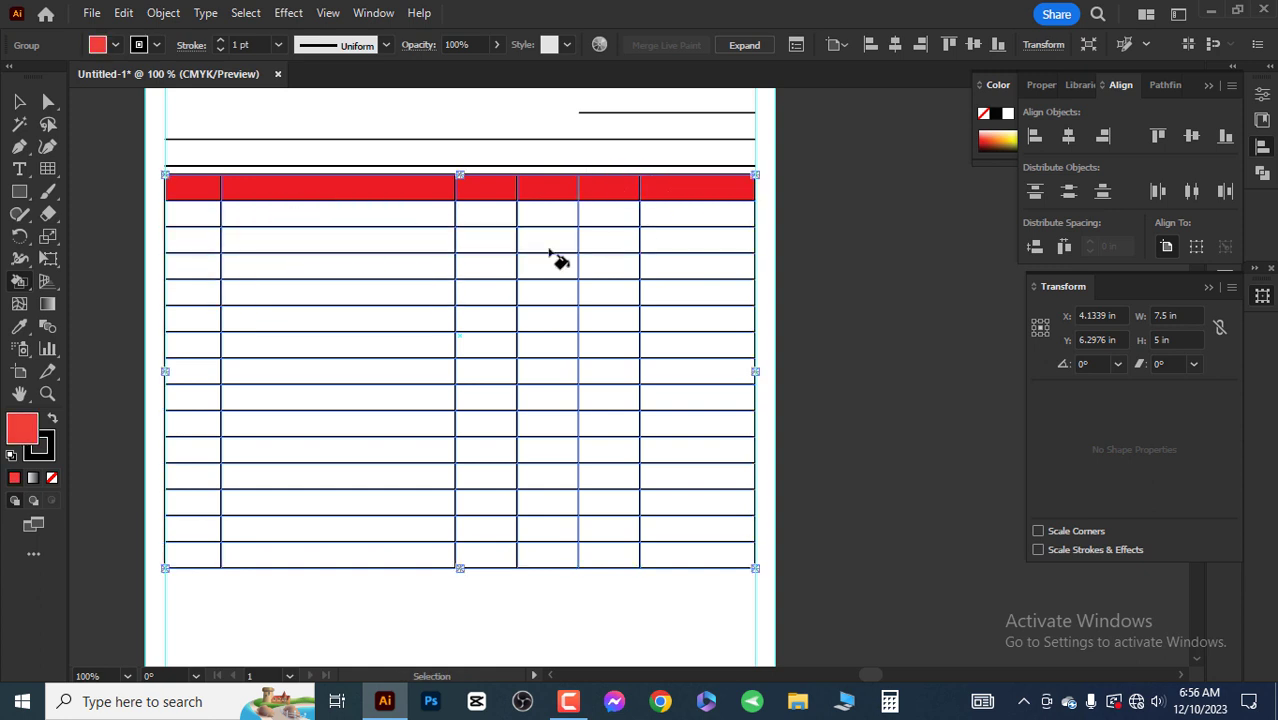
{"action": "left_click_drag", "start_coordinate": [200, 240], "coordinate": [670, 240]}
{"action": "key", "text": "ctrl+z"}
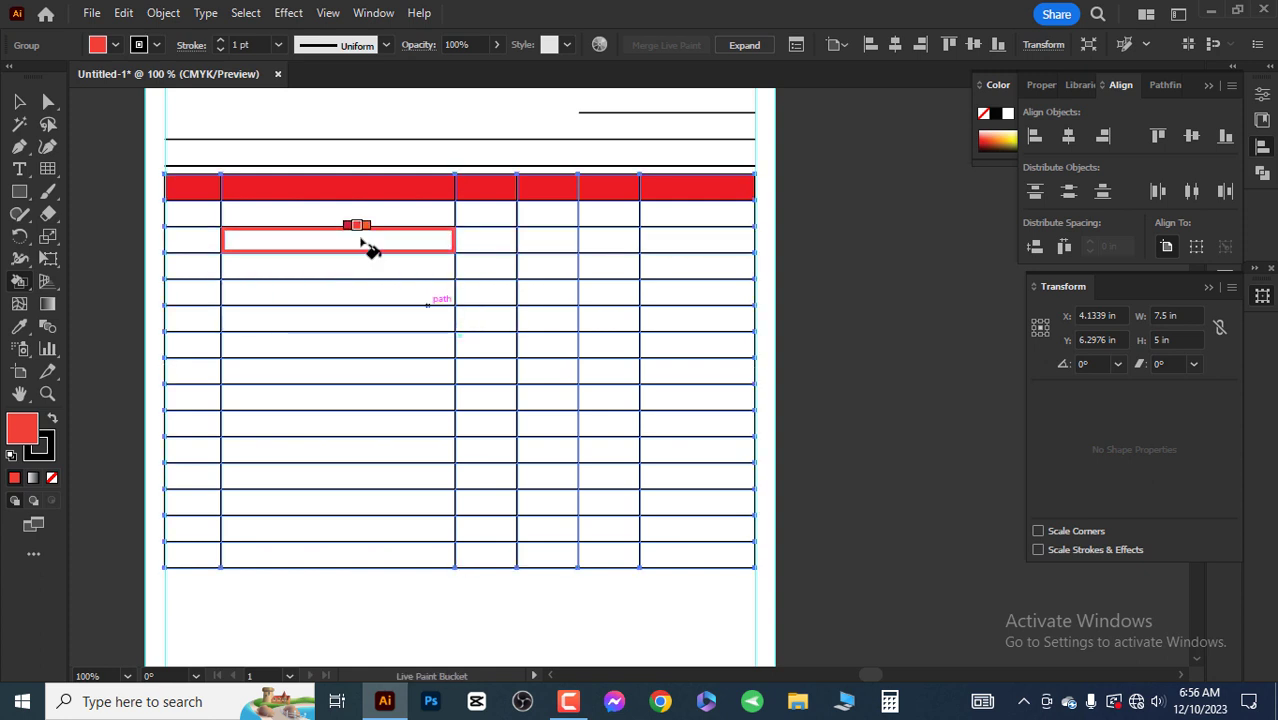
Step: Paint every alternate table row below the header orange
{"action": "key", "text": "Right"}
{"action": "key", "text": "Right"}
{"action": "key", "text": "Right"}
{"action": "key", "text": "Right"}
{"action": "key", "text": "Right"}
{"action": "key", "text": "Right"}
{"action": "key", "text": "Right"}
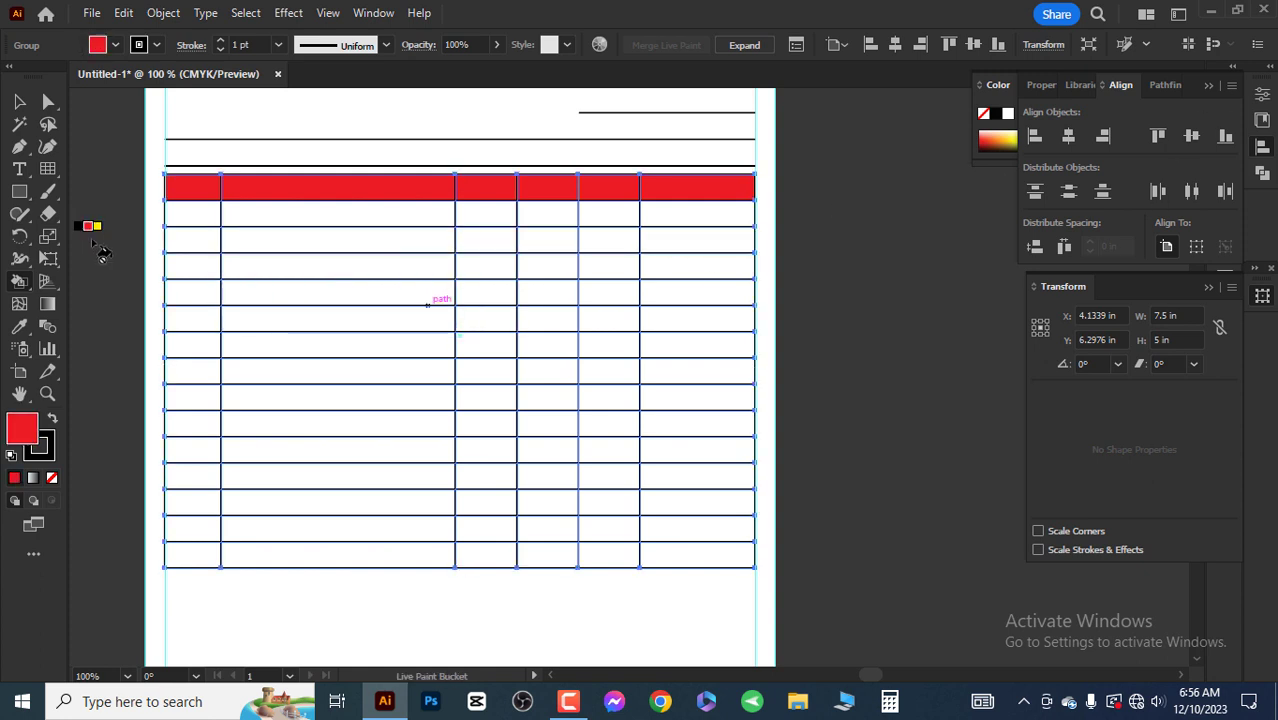
{"action": "key", "text": "Right"}
{"action": "key", "text": "Right"}
{"action": "key", "text": "Right"}
{"action": "key", "text": "Right"}
{"action": "key", "text": "Right"}
{"action": "mouse_move", "coordinate": [190, 240]}
{"action": "left_mouse_down"}
{"action": "mouse_move", "coordinate": [542, 251]}
{"action": "mouse_move", "coordinate": [720, 240]}
{"action": "left_mouse_up"}
{"action": "left_click_drag", "start_coordinate": [190, 292], "coordinate": [740, 293]}
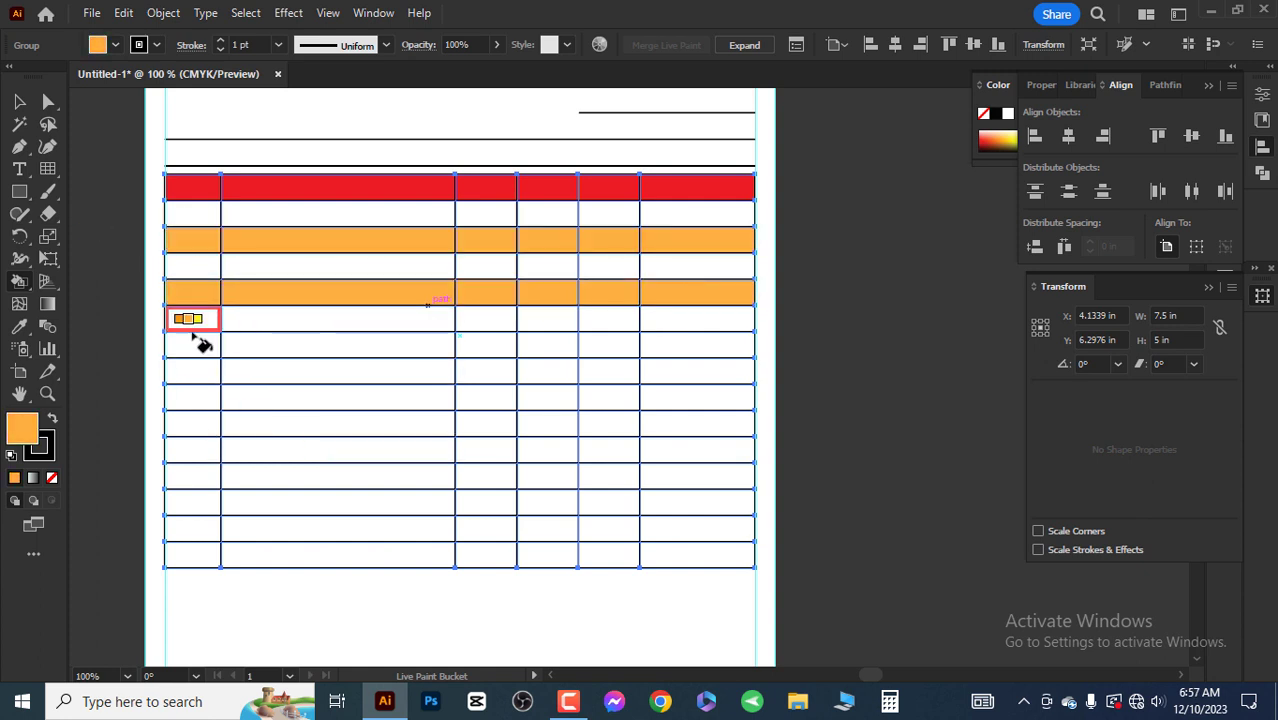
{"action": "left_click_drag", "start_coordinate": [195, 342], "coordinate": [555, 343]}
{"action": "left_click_drag", "start_coordinate": [720, 345], "coordinate": [705, 344]}
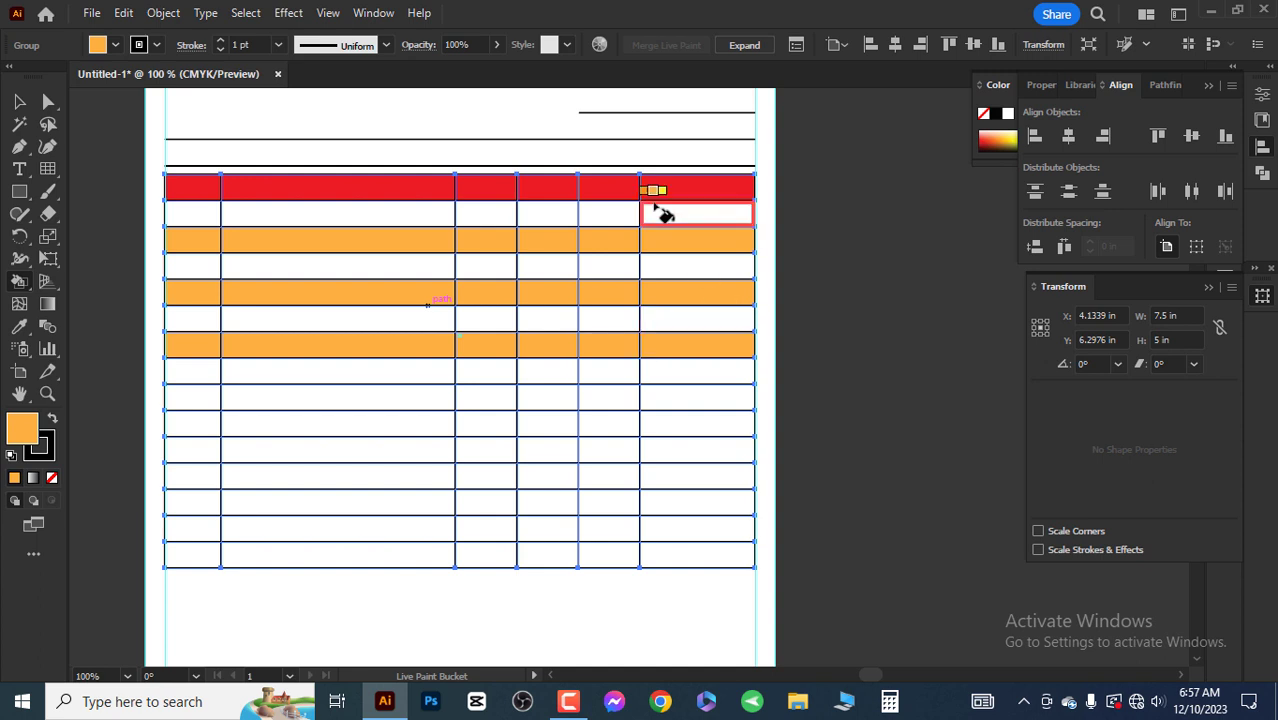
{"action": "left_click_drag", "start_coordinate": [213, 400], "coordinate": [690, 402]}
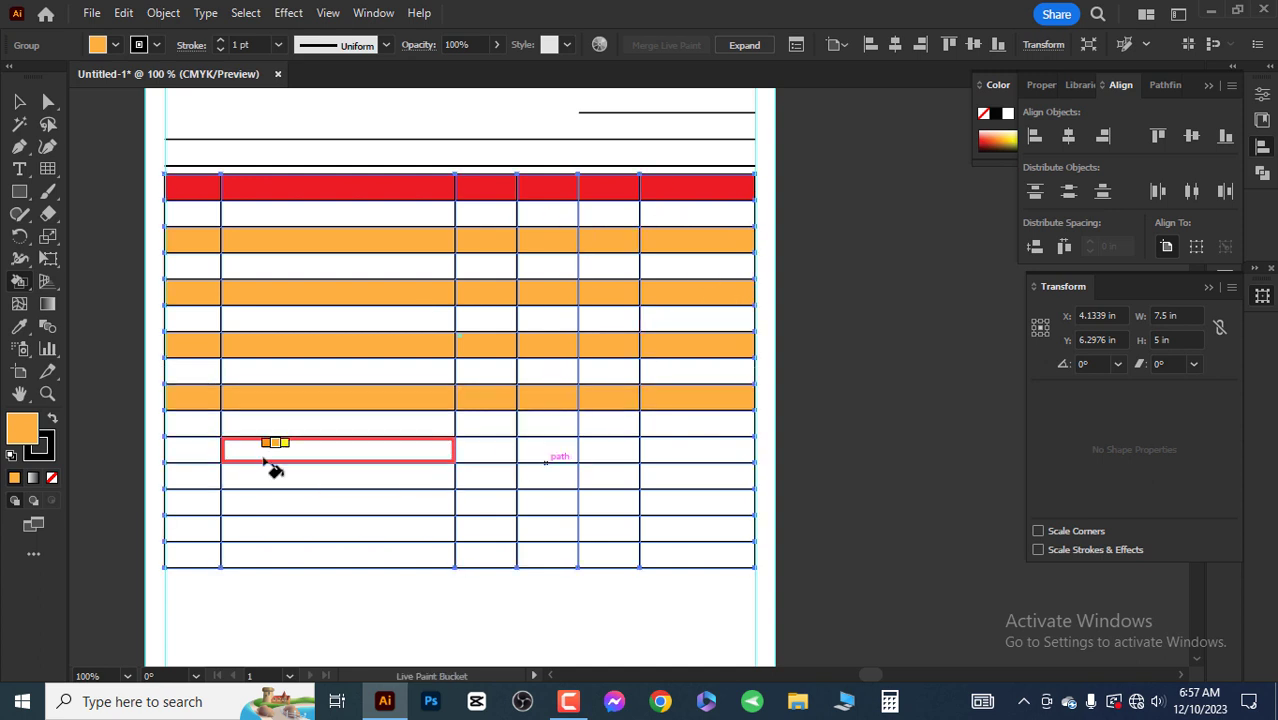
{"action": "left_click_drag", "start_coordinate": [205, 462], "coordinate": [679, 451]}
{"action": "left_click_drag", "start_coordinate": [195, 502], "coordinate": [700, 502]}
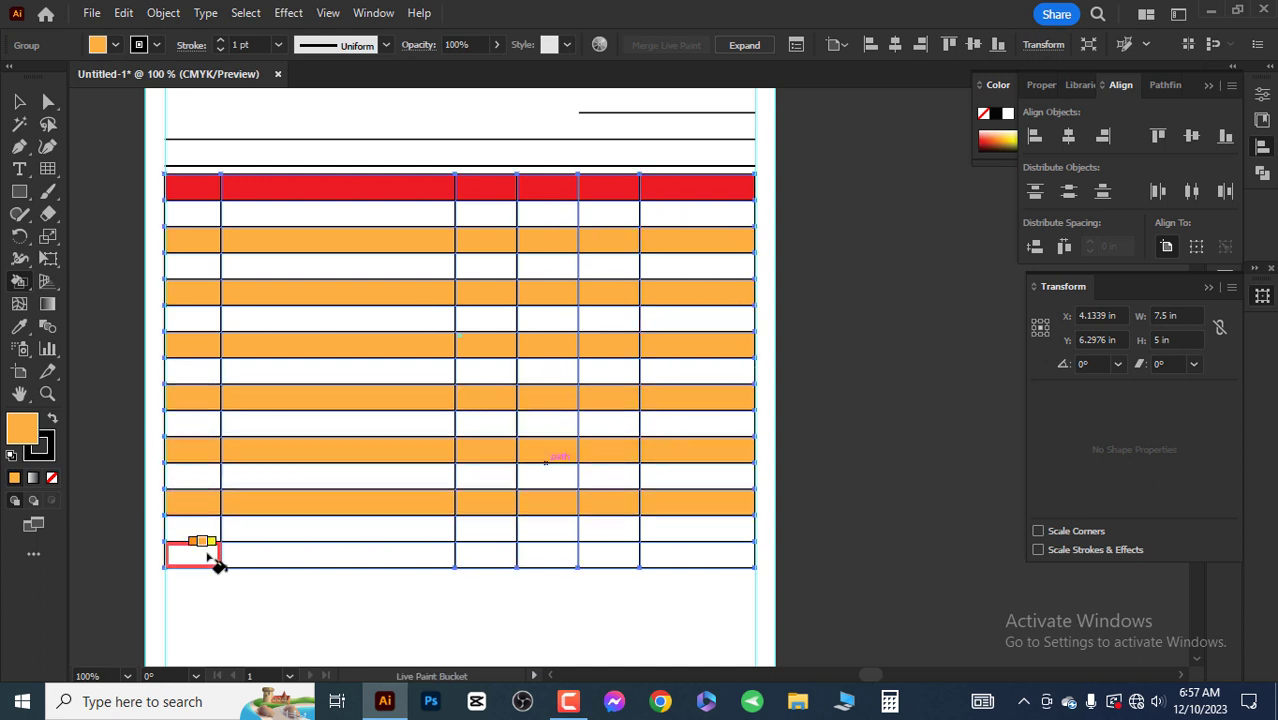
{"action": "left_click_drag", "start_coordinate": [214, 559], "coordinate": [700, 555]}
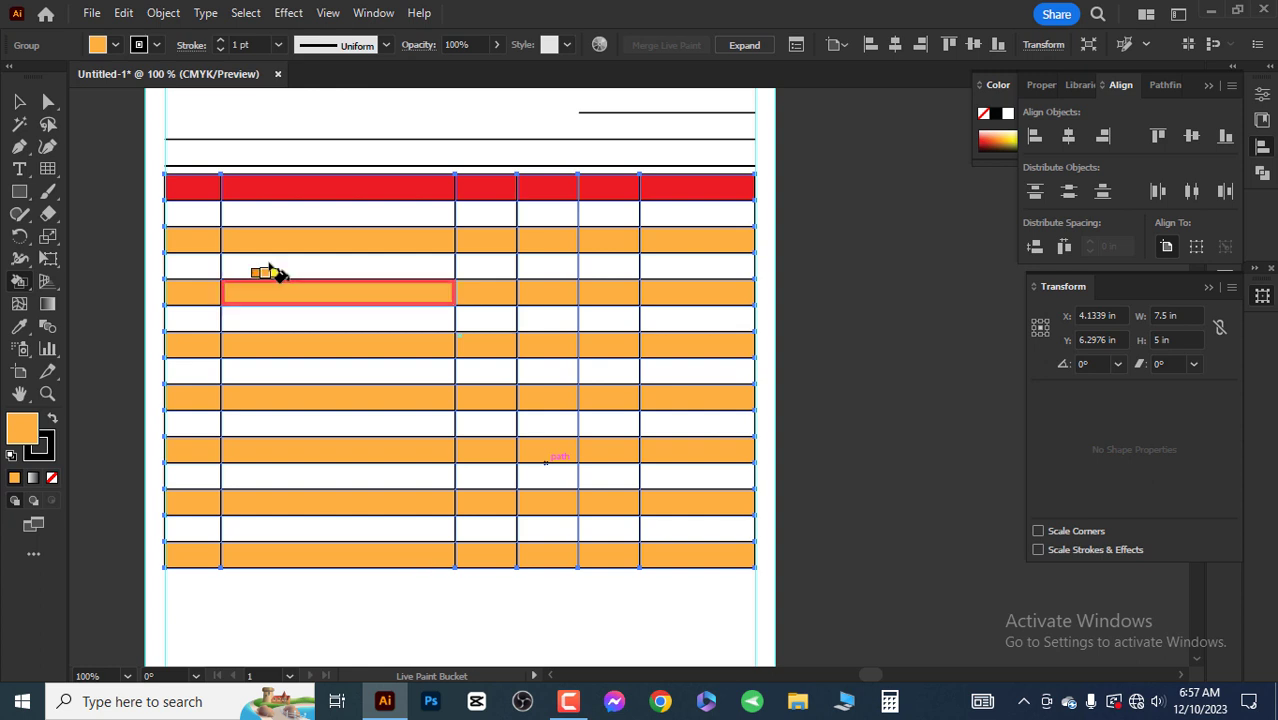
{"action": "key", "text": "v"}
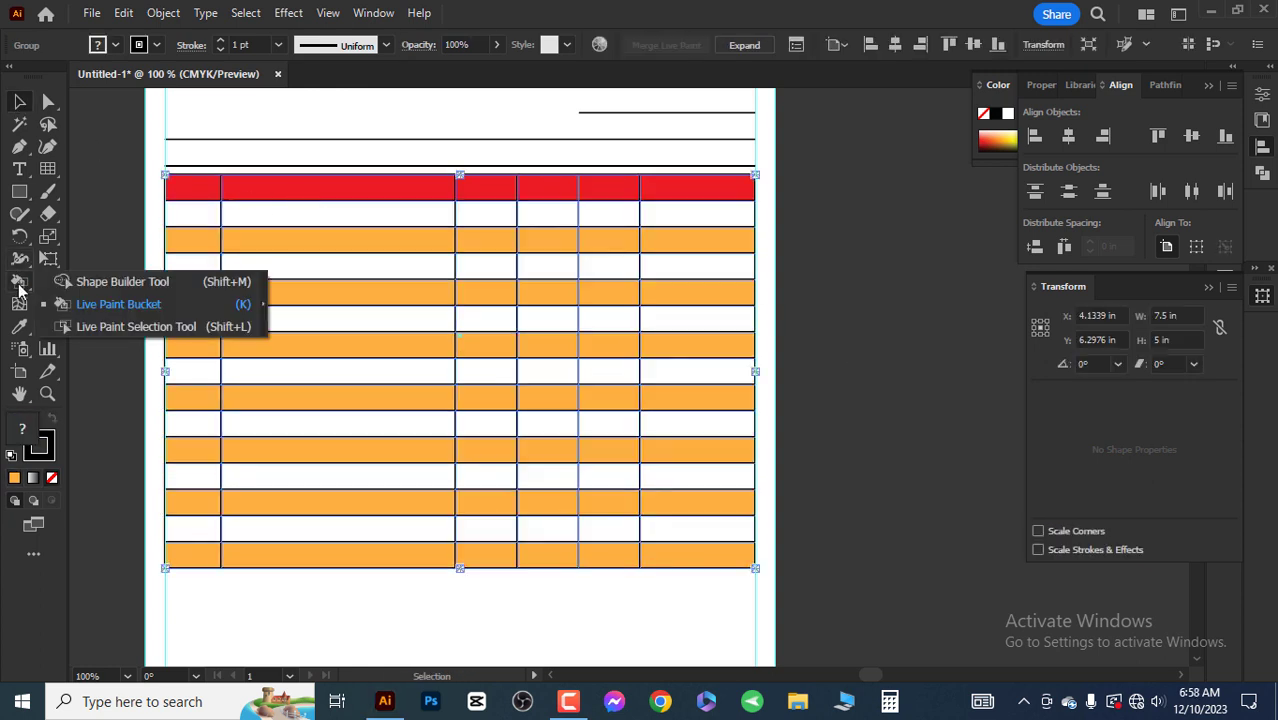
{"action": "left_click_drag", "start_coordinate": [17, 283], "coordinate": [110, 302]}
Step: Repaint the header row orange-red and the first two orange stripes a darker orange
{"action": "left_click_drag", "start_coordinate": [17, 283], "coordinate": [110, 325]}
{"action": "left_click", "coordinate": [209, 197]}
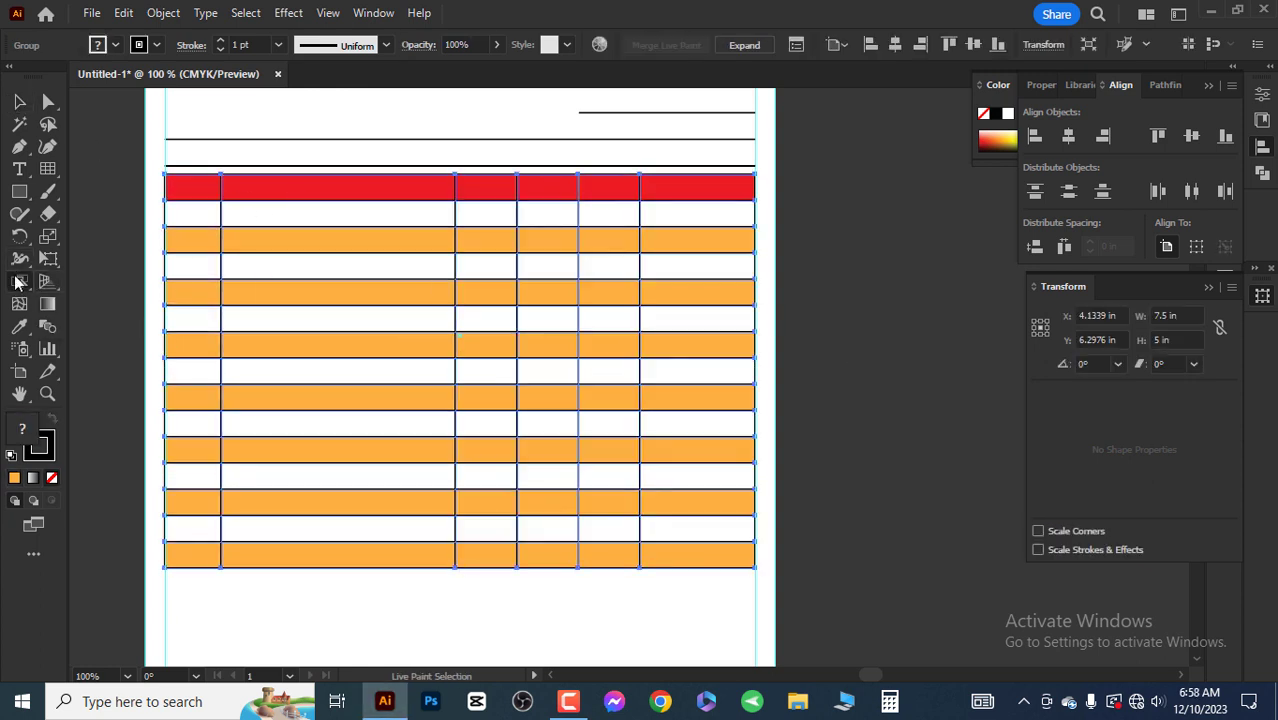
{"action": "left_click_drag", "start_coordinate": [20, 283], "coordinate": [110, 304]}
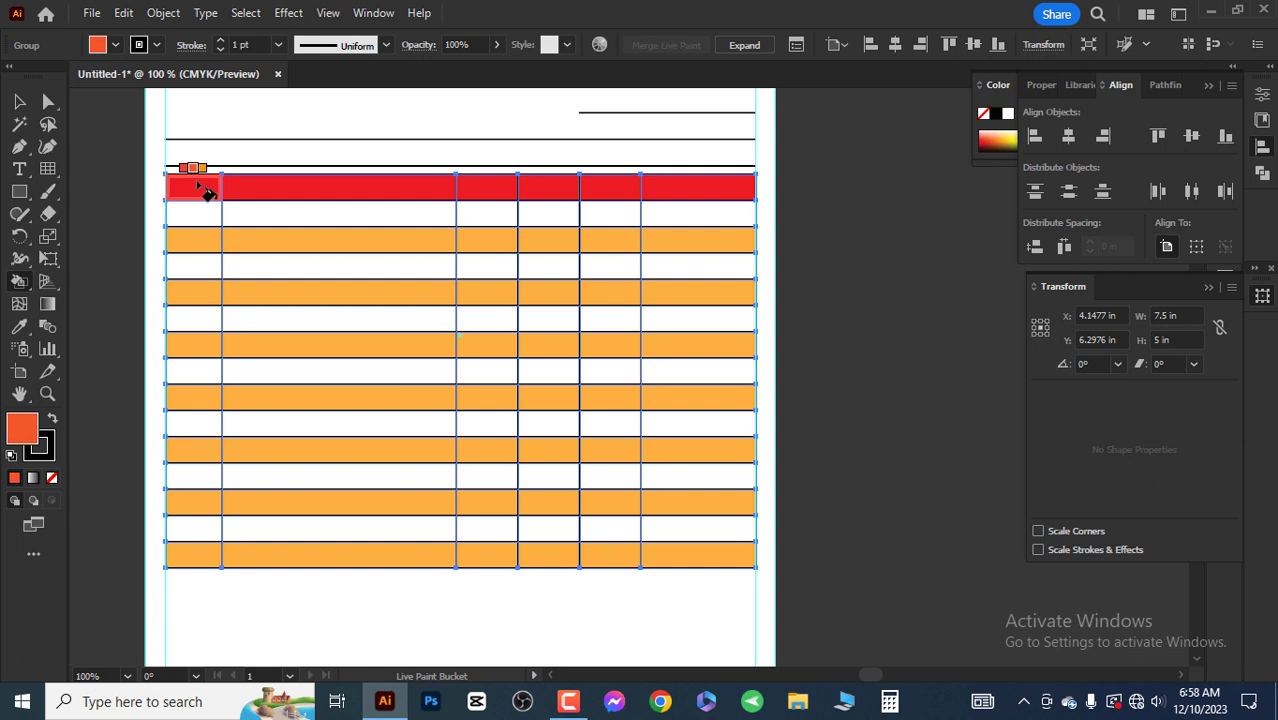
{"action": "left_click_drag", "start_coordinate": [207, 193], "coordinate": [693, 194]}
{"action": "scroll", "coordinate": [450, 300], "scroll_direction": "up", "scroll_amount": 2}
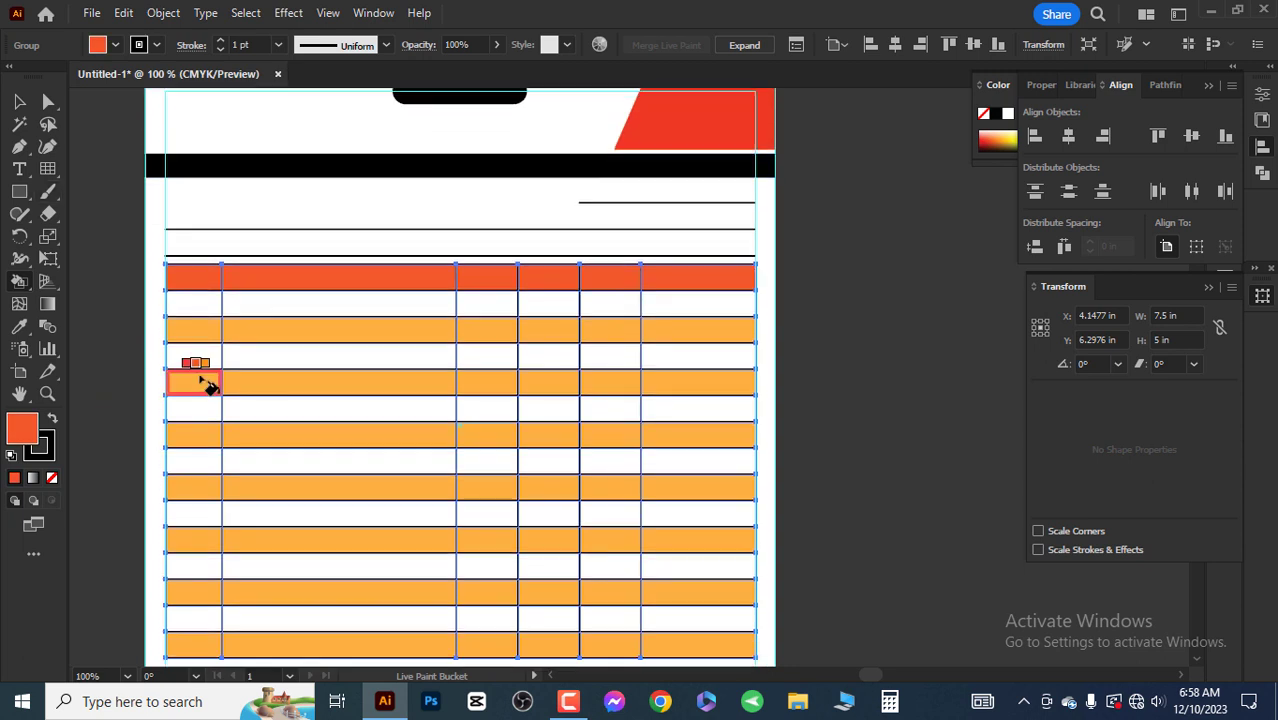
{"action": "left_click_drag", "start_coordinate": [195, 332], "coordinate": [745, 330]}
{"action": "scroll", "coordinate": [230, 400], "scroll_direction": "down", "scroll_amount": 2}
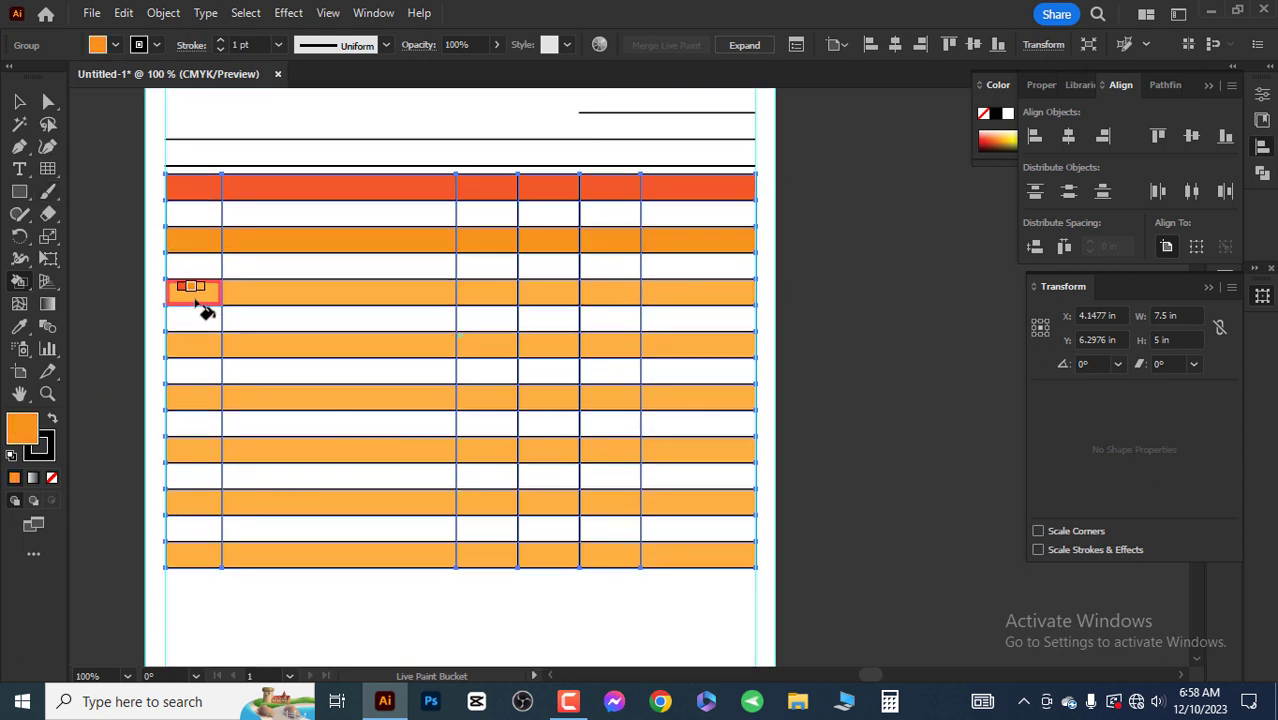
{"action": "left_click_drag", "start_coordinate": [196, 300], "coordinate": [700, 294]}
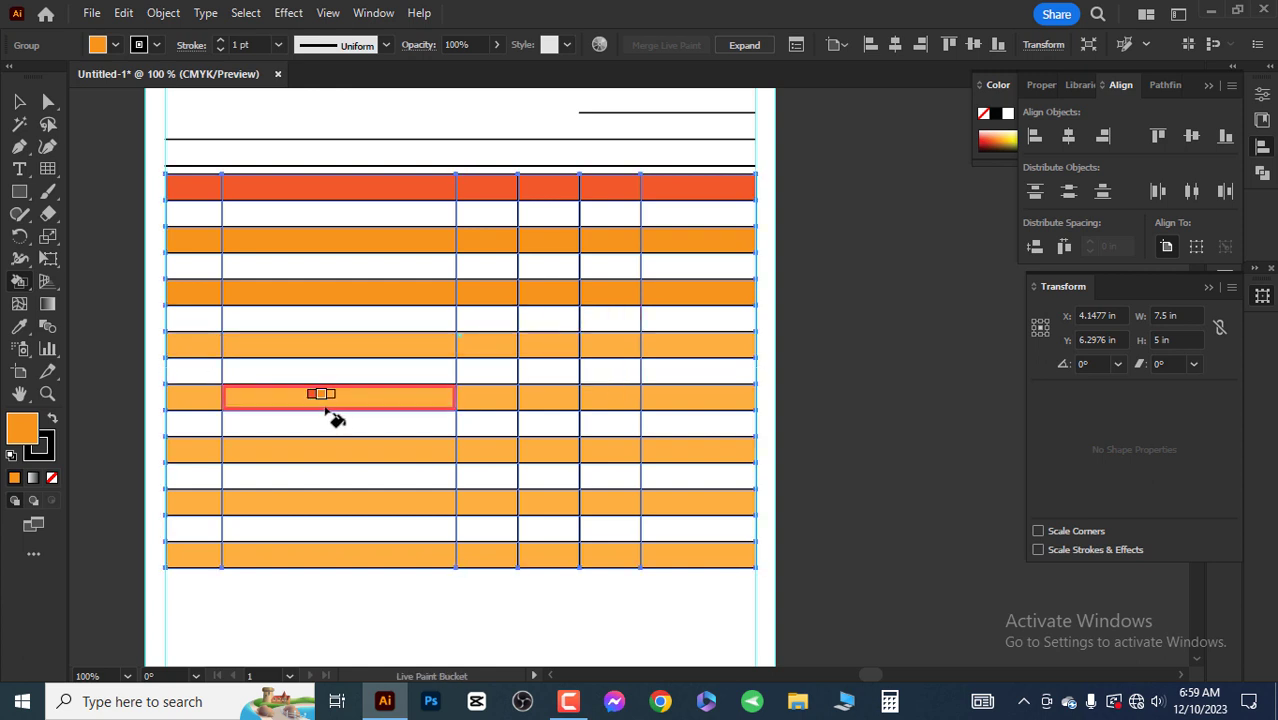
{"action": "key", "text": "v"}
{"action": "left_click", "coordinate": [916, 465]}
{"action": "scroll", "coordinate": [488, 459], "scroll_direction": "up", "scroll_amount": 3}
Step: Shorten the painted table to 4.5 in tall and move it up under the header lines
{"action": "scroll", "coordinate": [406, 594], "scroll_direction": "down", "scroll_amount": 5}
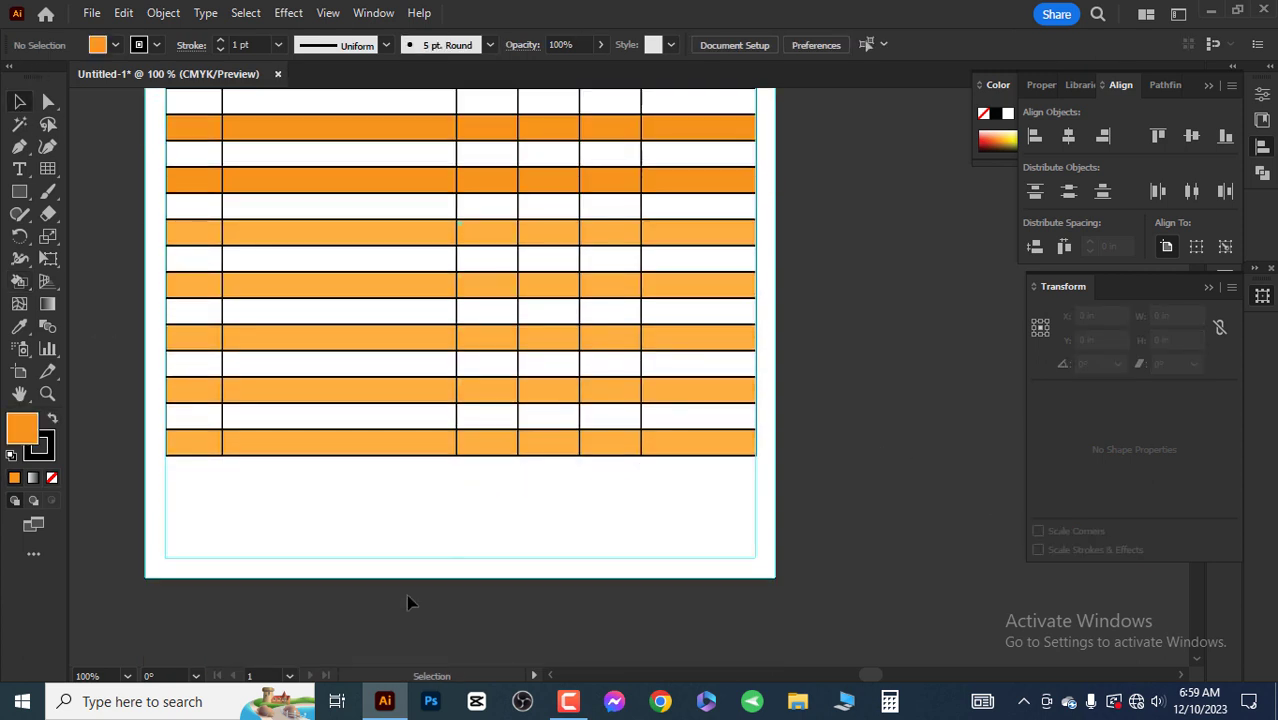
{"action": "key", "text": "ctrl+a"}
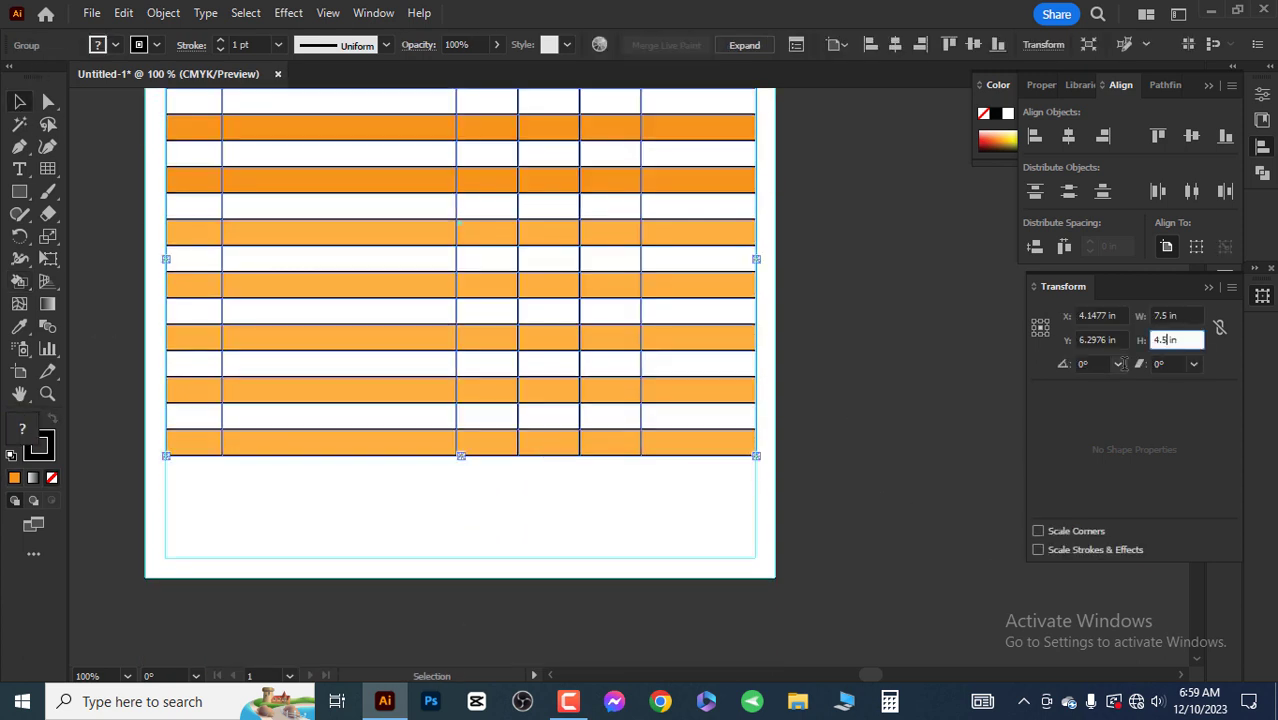
{"action": "key", "text": "Return"}
{"action": "key", "text": "ctrl+shift+a"}
{"action": "left_click_drag", "start_coordinate": [336, 213], "coordinate": [336, 207]}
{"action": "scroll", "coordinate": [617, 240], "scroll_direction": "up", "scroll_amount": 3}
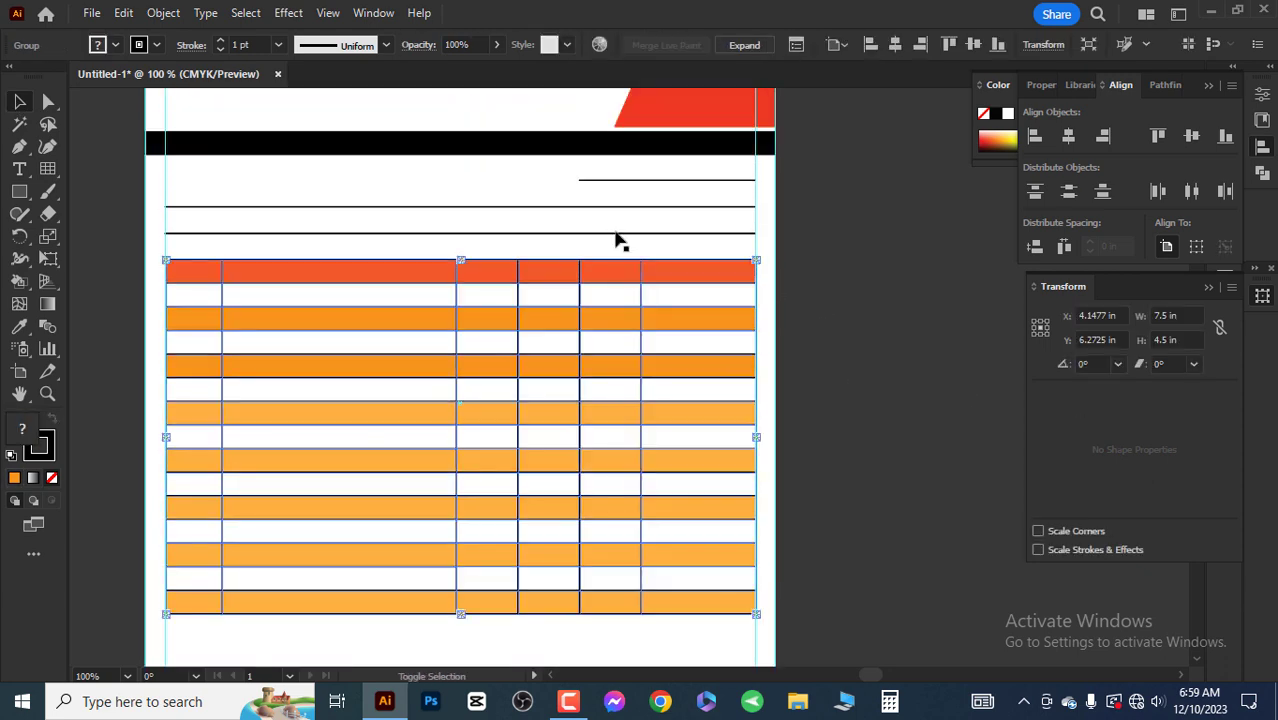
{"action": "left_click", "coordinate": [614, 208], "text": "shift"}
{"action": "left_click", "coordinate": [849, 298]}
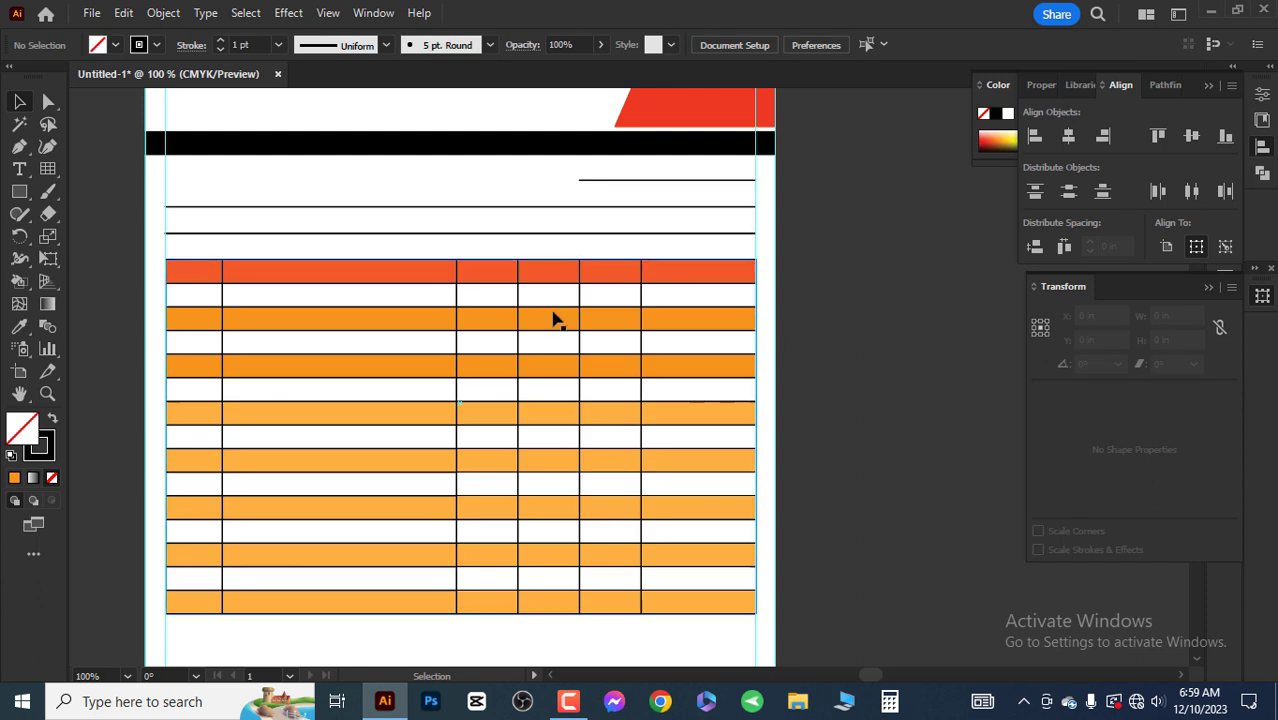
{"action": "scroll", "coordinate": [520, 400], "scroll_direction": "down", "scroll_amount": 3}
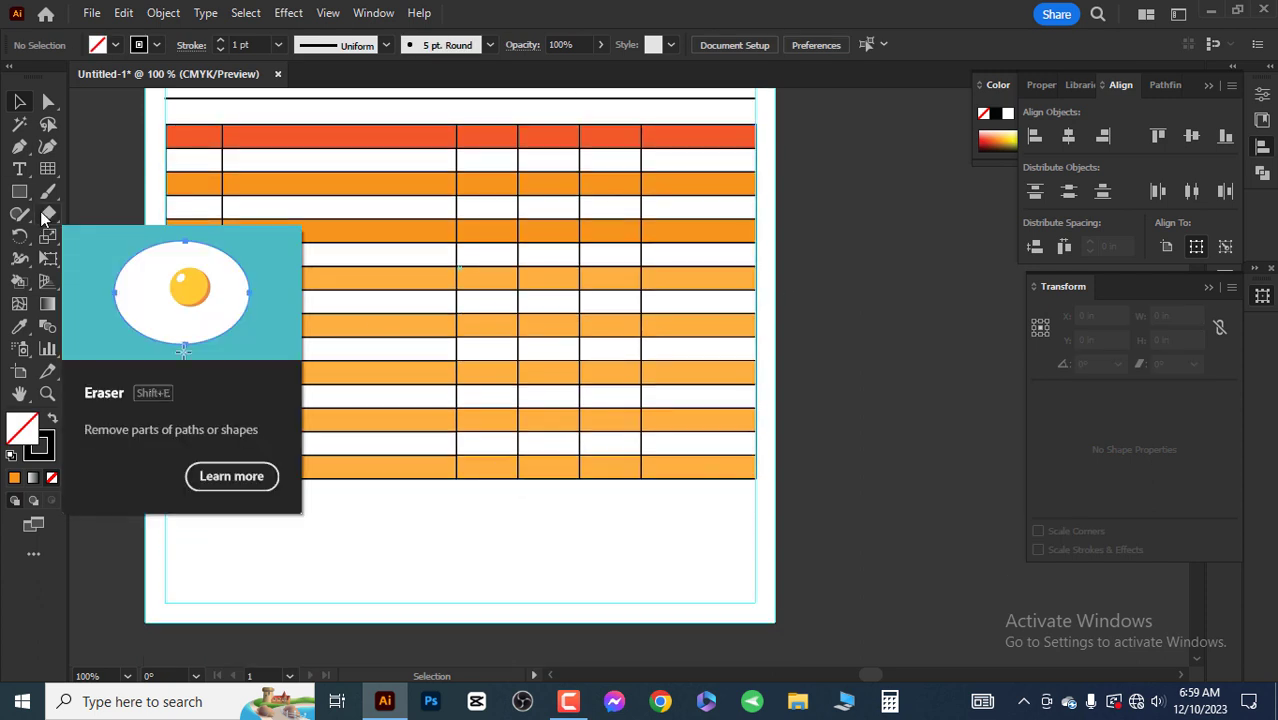
Step: Open the Rectangular Grid Tool options for a new grid
{"action": "left_click", "coordinate": [47, 168]}
{"action": "left_click", "coordinate": [120, 237]}
{"action": "mouse_move", "coordinate": [569, 483]}
{"action": "left_mouse_down"}
{"action": "mouse_move", "coordinate": [700, 590]}
{"action": "mouse_move", "coordinate": [569, 483]}
{"action": "left_mouse_up"}
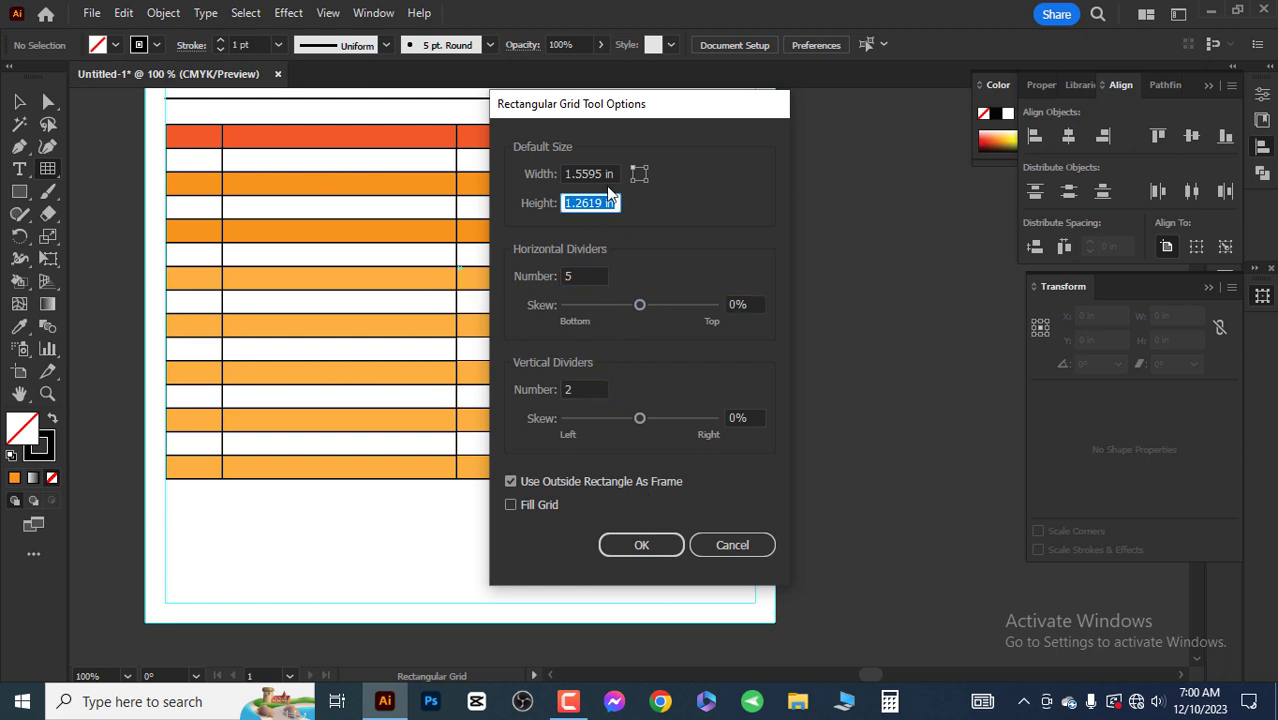
Step: Create a grid with 5 horizontal and 2 vertical dividers below the table's right end
{"action": "left_click", "coordinate": [641, 544]}
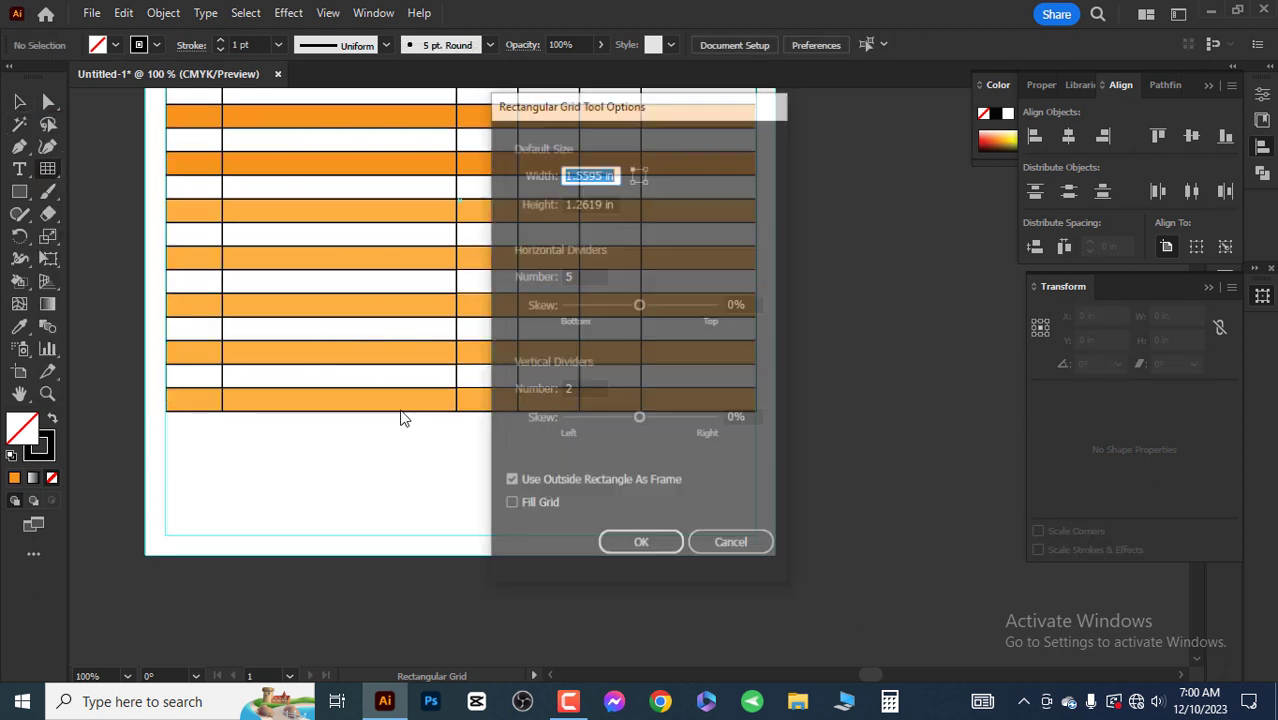
{"action": "left_click", "coordinate": [641, 541]}
{"action": "key", "text": "v"}
{"action": "mouse_move", "coordinate": [496, 501]}
{"action": "left_mouse_down"}
{"action": "mouse_move", "coordinate": [695, 465]}
{"action": "mouse_move", "coordinate": [643, 472]}
{"action": "mouse_move", "coordinate": [644, 450]}
{"action": "left_mouse_up"}
{"action": "double_click", "coordinate": [668, 450]}
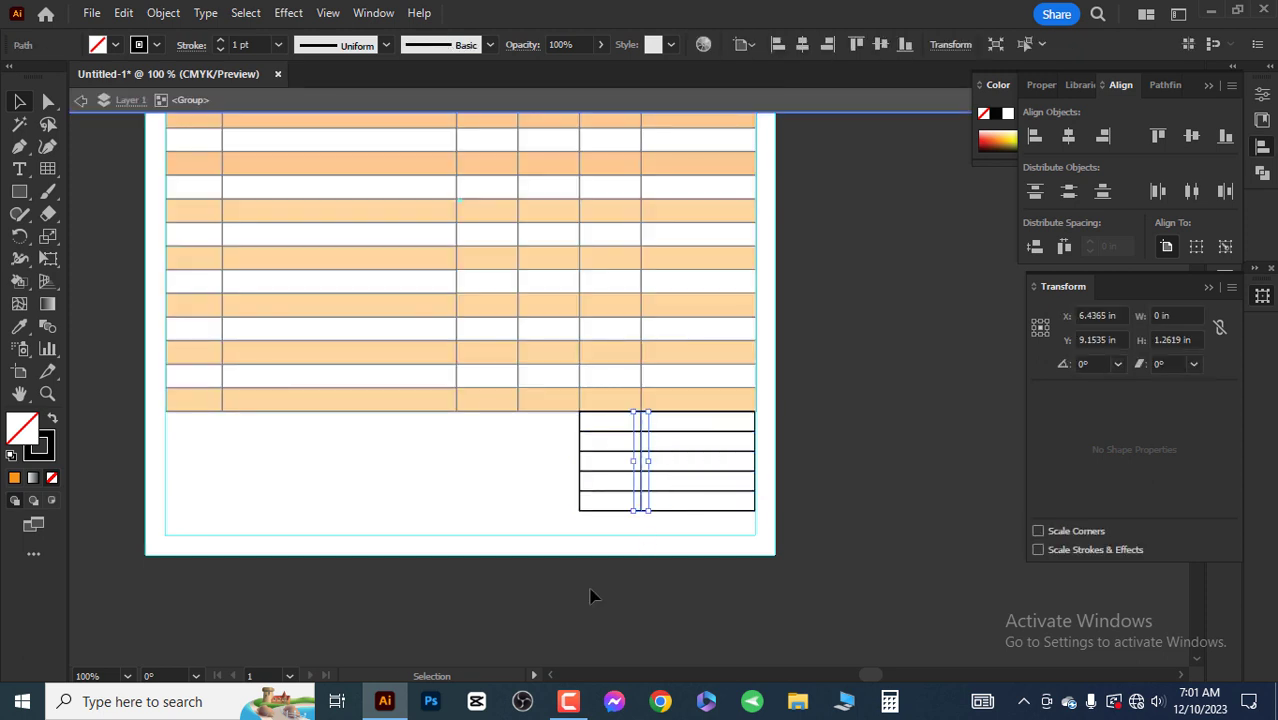
{"action": "double_click", "coordinate": [838, 528]}
{"action": "scroll", "coordinate": [824, 566], "scroll_direction": "up", "scroll_amount": 2}
{"action": "double_click", "coordinate": [583, 490]}
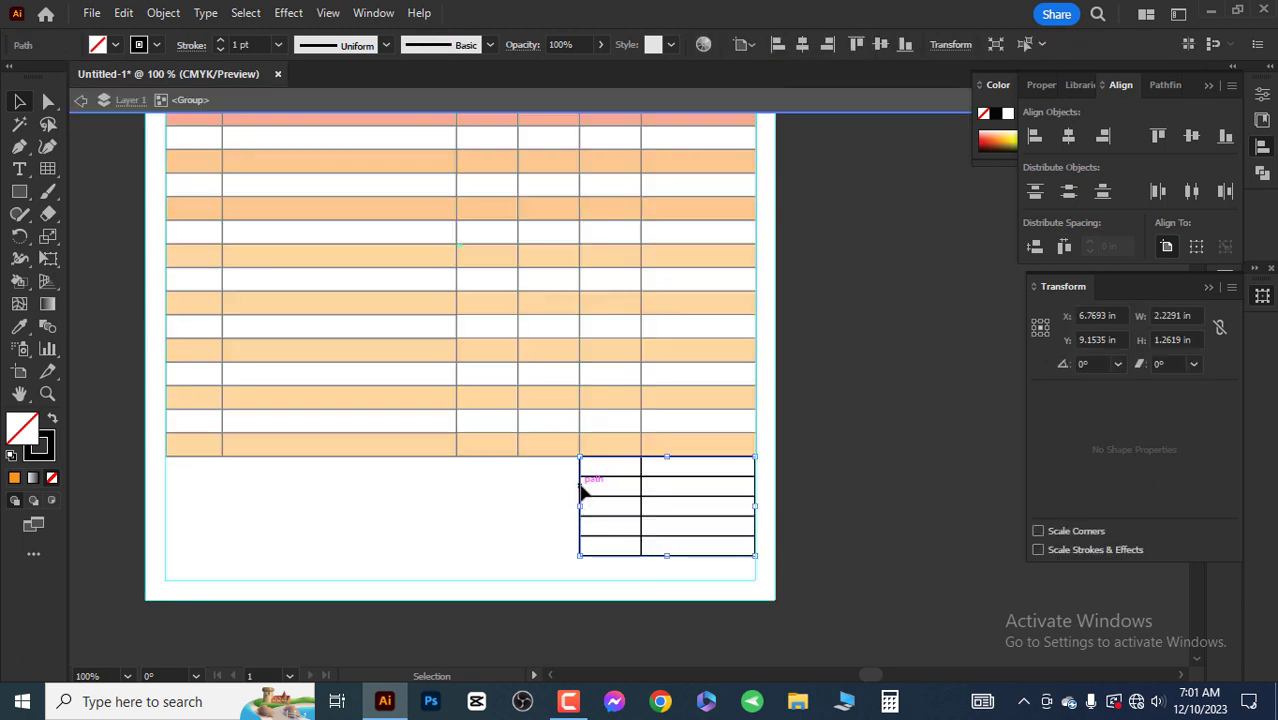
{"action": "double_click", "coordinate": [524, 487]}
{"action": "scroll", "coordinate": [715, 520], "scroll_direction": "down", "scroll_amount": 2}
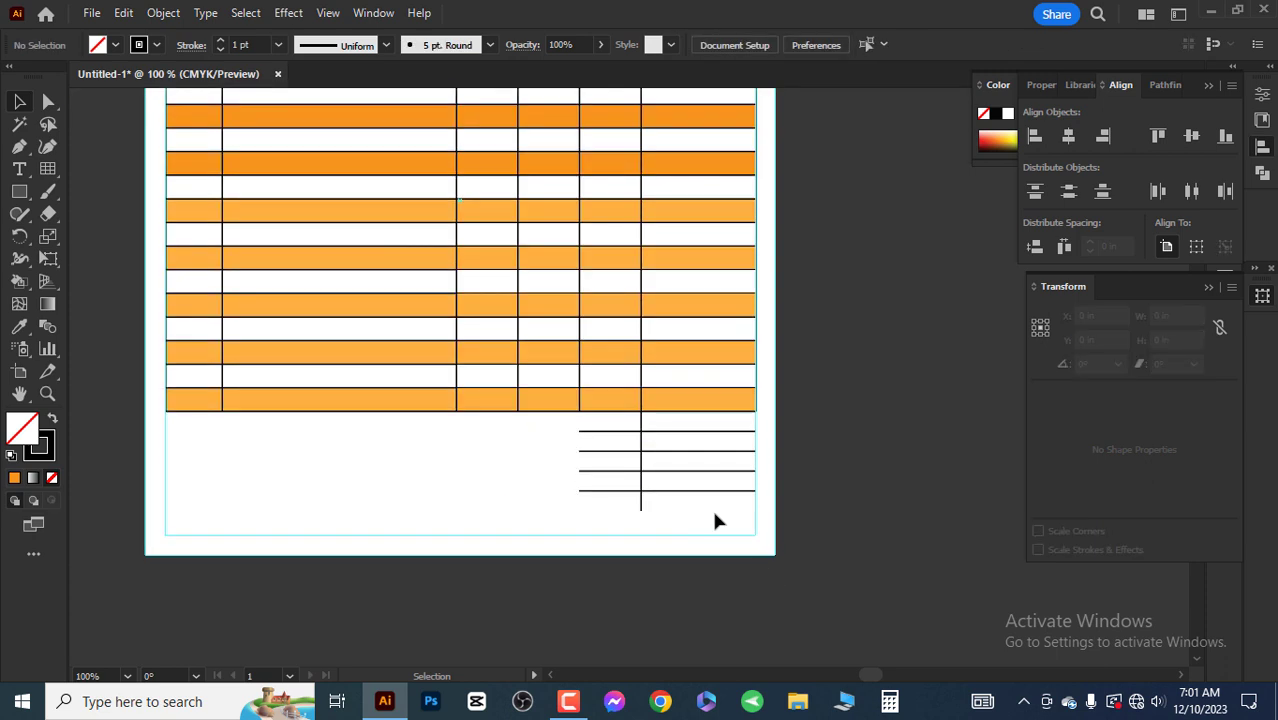
{"action": "double_click", "coordinate": [500, 478]}
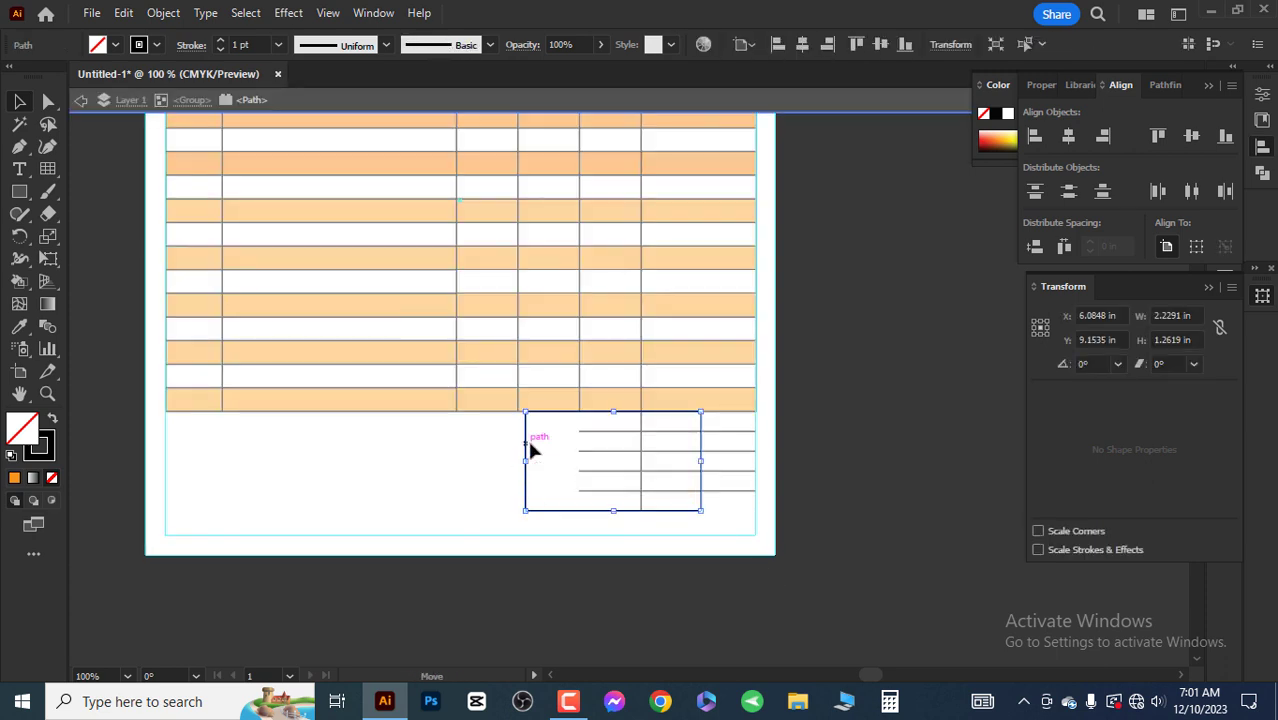
Step: Drag the totals box's outer border left edge in to the right-hand column divider
{"action": "mouse_move", "coordinate": [530, 450]}
{"action": "left_mouse_down"}
{"action": "mouse_move", "coordinate": [584, 450]}
{"action": "mouse_move", "coordinate": [559, 516]}
{"action": "left_mouse_up"}
{"action": "key", "text": "a"}
{"action": "key", "text": "Delete"}
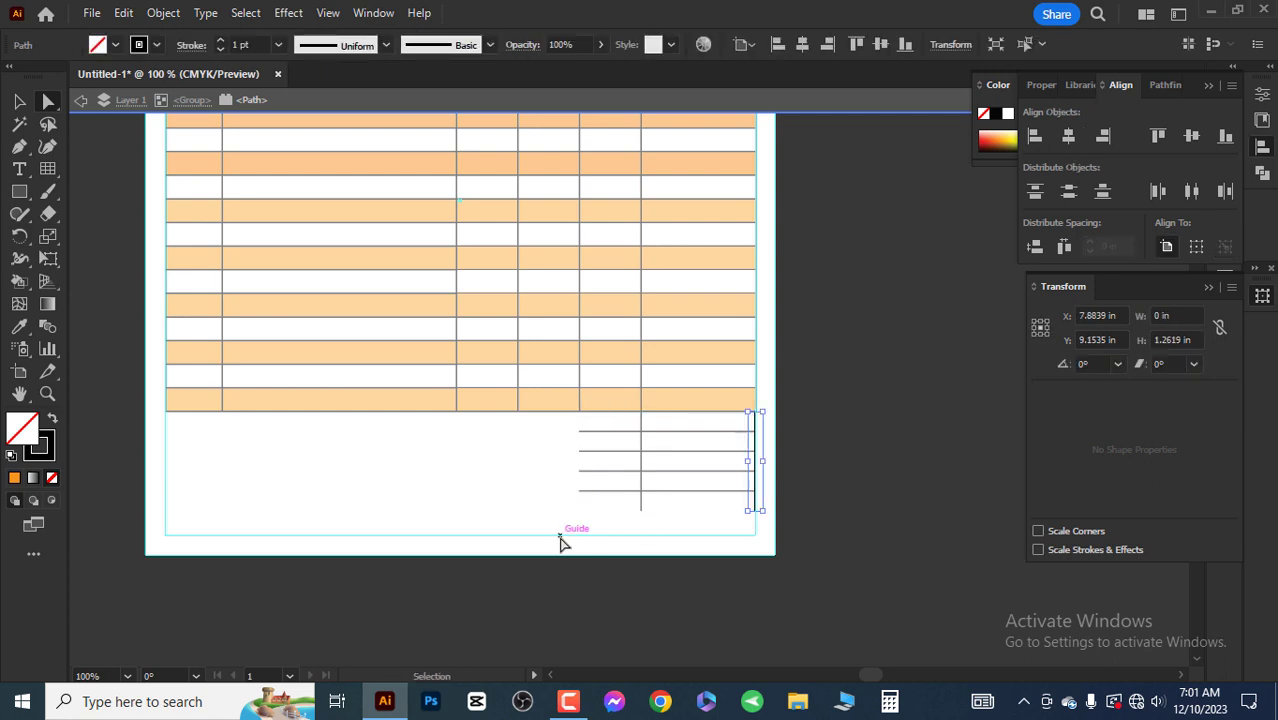
{"action": "key", "text": "ctrl+z"}
{"action": "left_click", "coordinate": [554, 511]}
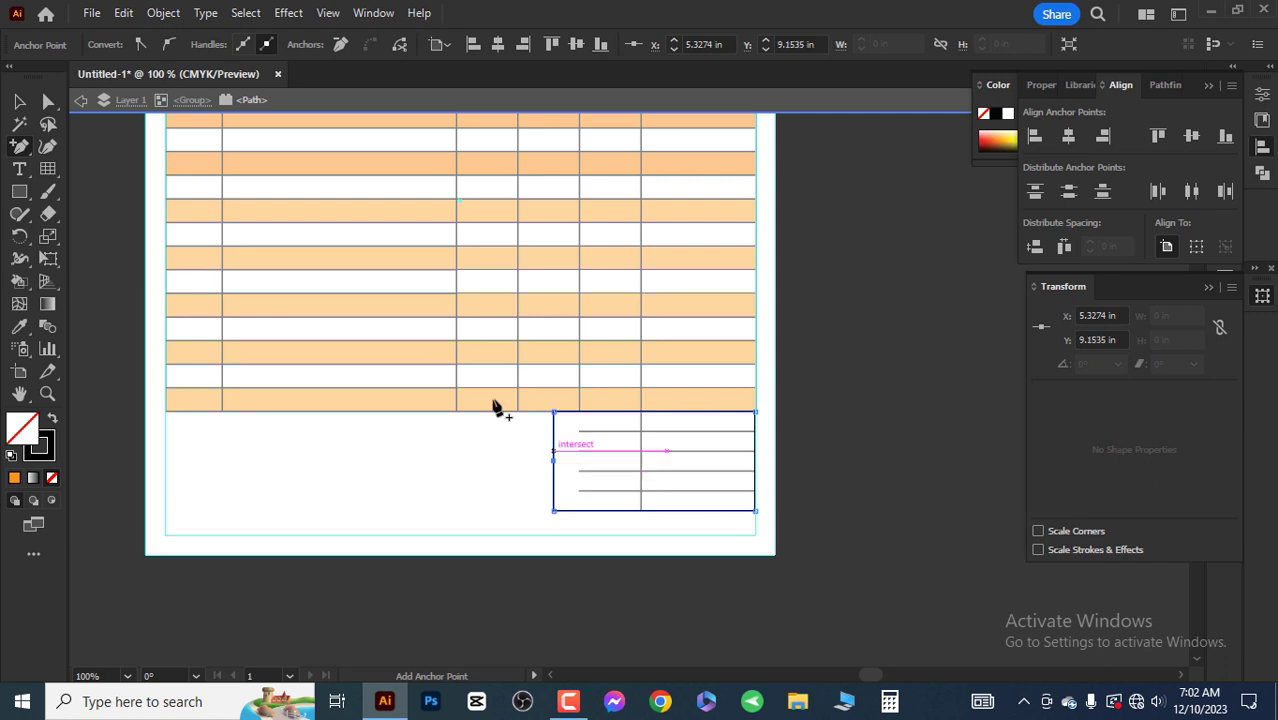
{"action": "left_click", "coordinate": [554, 467]}
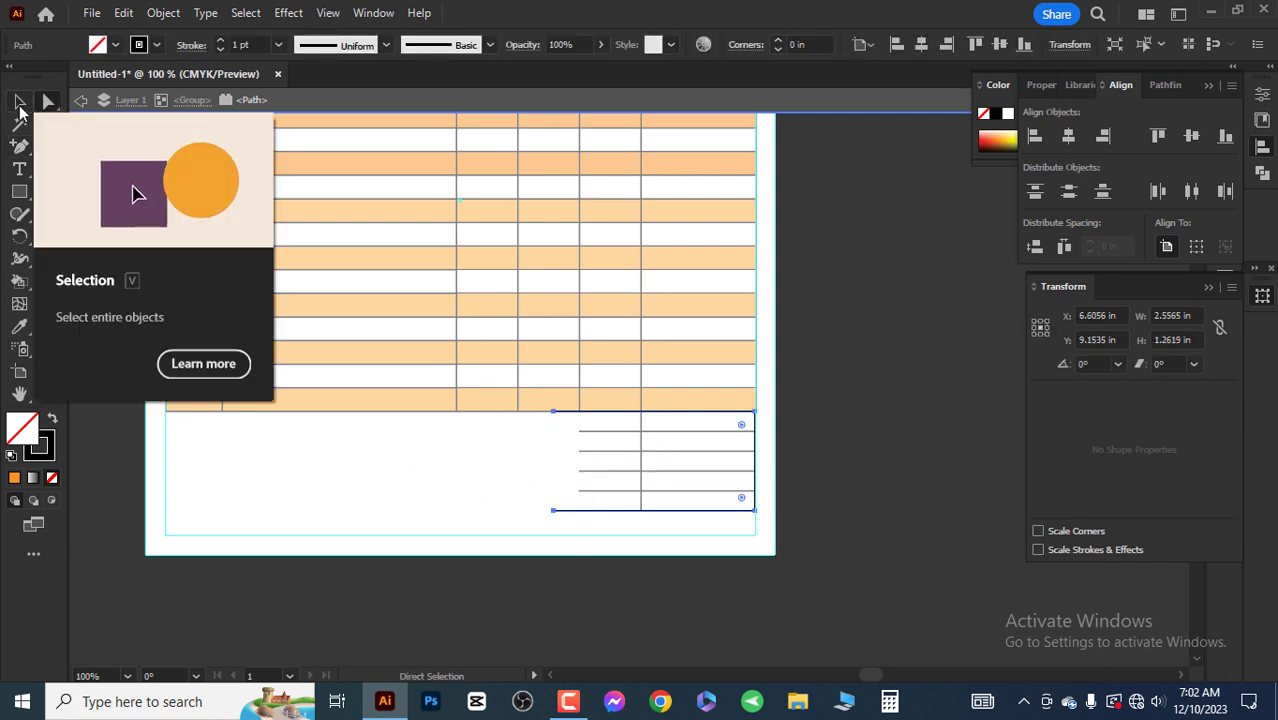
{"action": "left_click", "coordinate": [18, 101]}
{"action": "left_click_drag", "start_coordinate": [557, 463], "coordinate": [641, 465]}
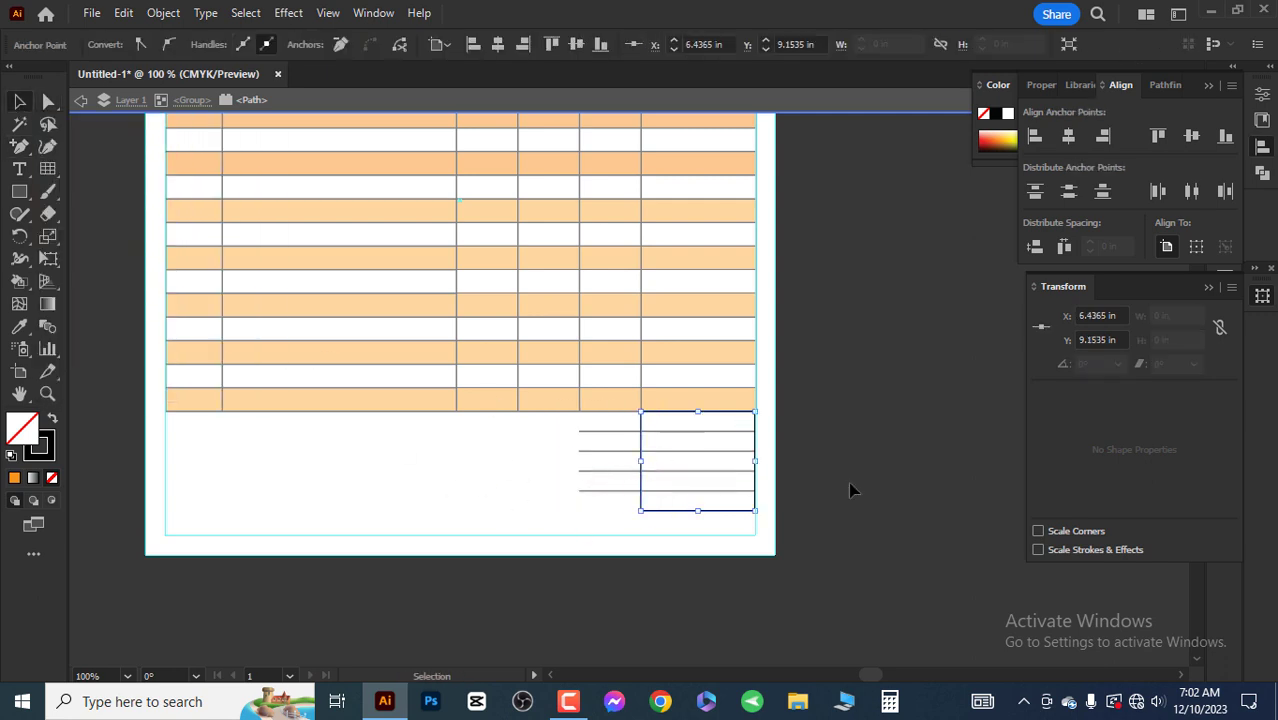
{"action": "double_click", "coordinate": [848, 482]}
{"action": "left_click_drag", "start_coordinate": [822, 504], "coordinate": [513, 437]}
Step: Live Paint the second and fourth right-column cells of the totals box orange
{"action": "left_click", "coordinate": [19, 258]}
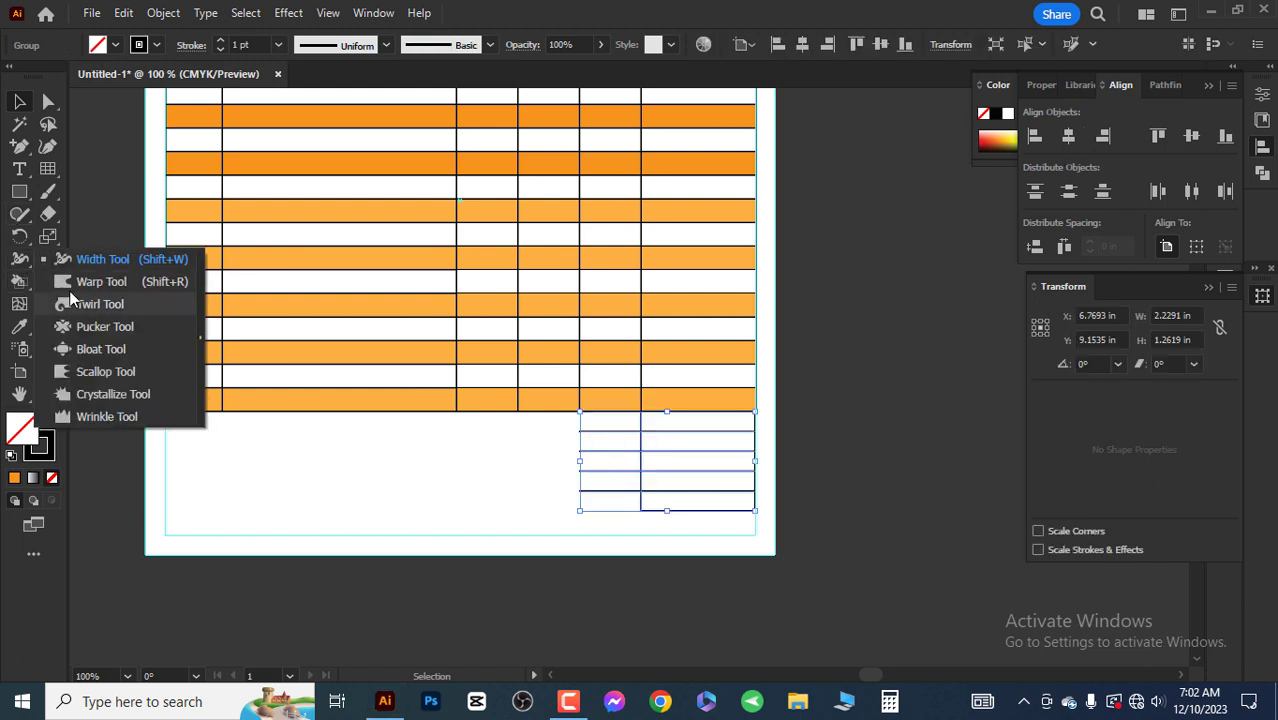
{"action": "key", "text": "Right"}
{"action": "key", "text": "Right"}
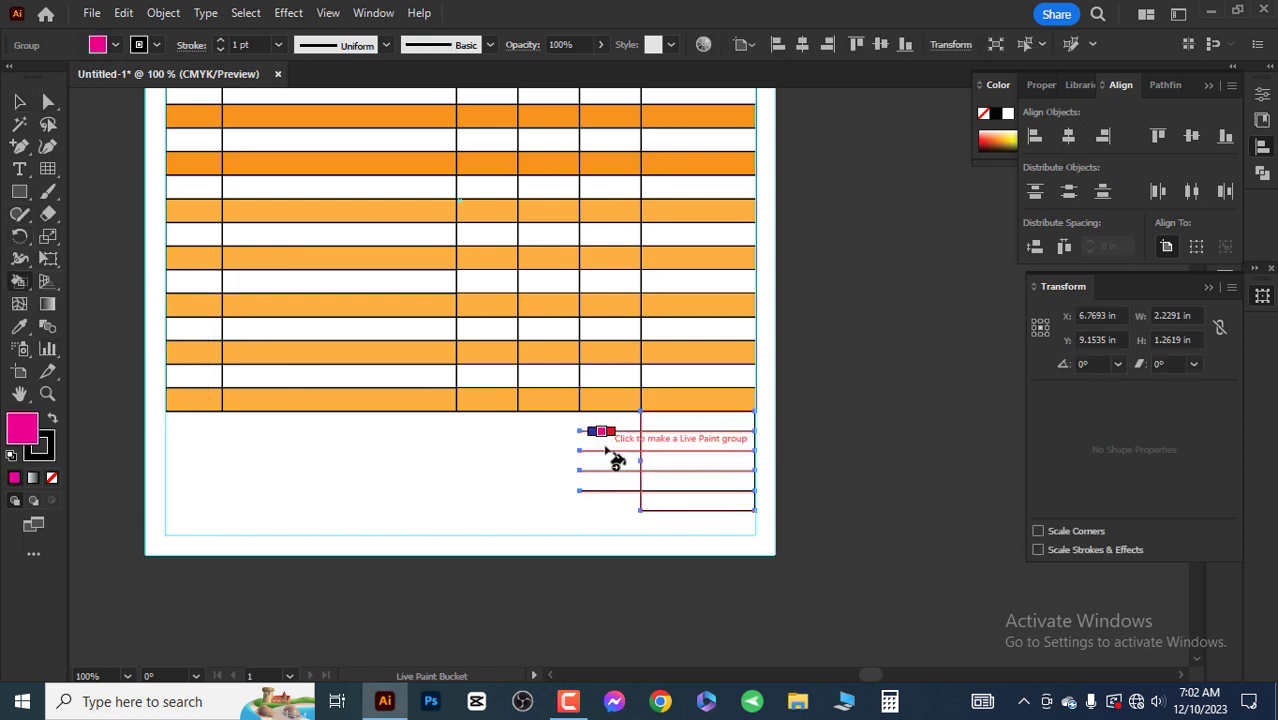
{"action": "key", "text": "Right"}
{"action": "key", "text": "Right"}
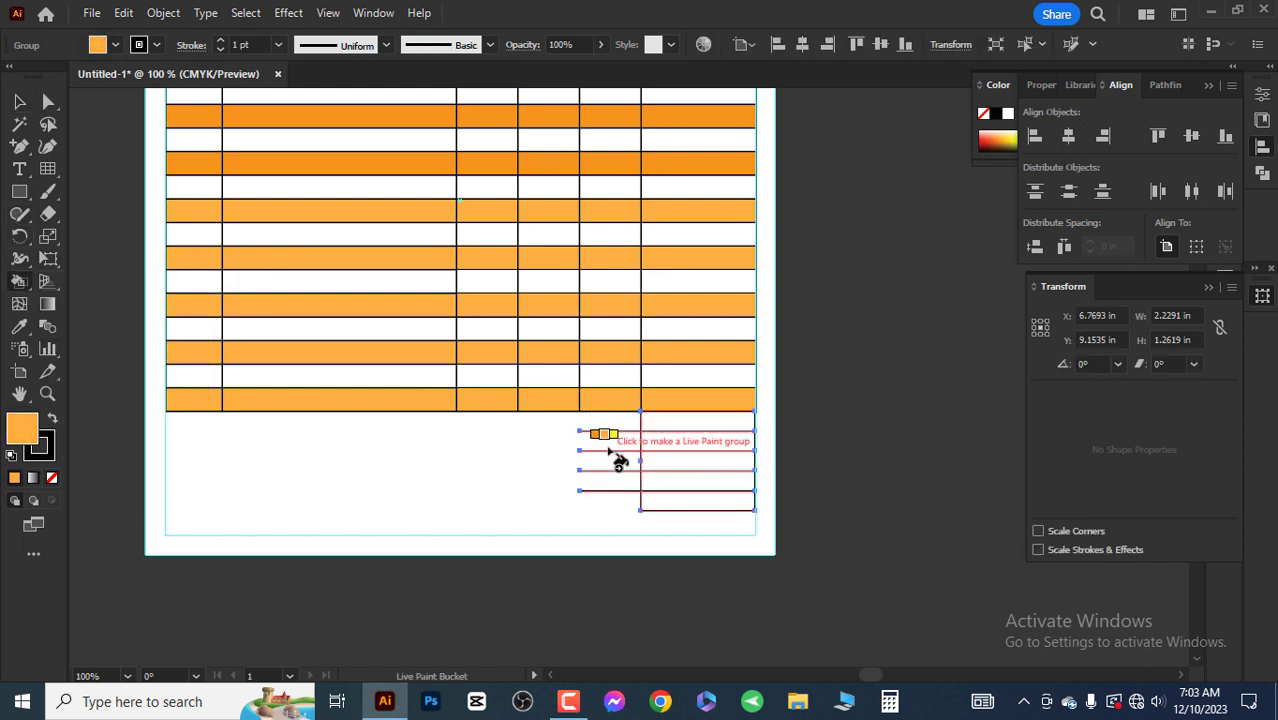
{"action": "left_click", "coordinate": [700, 441]}
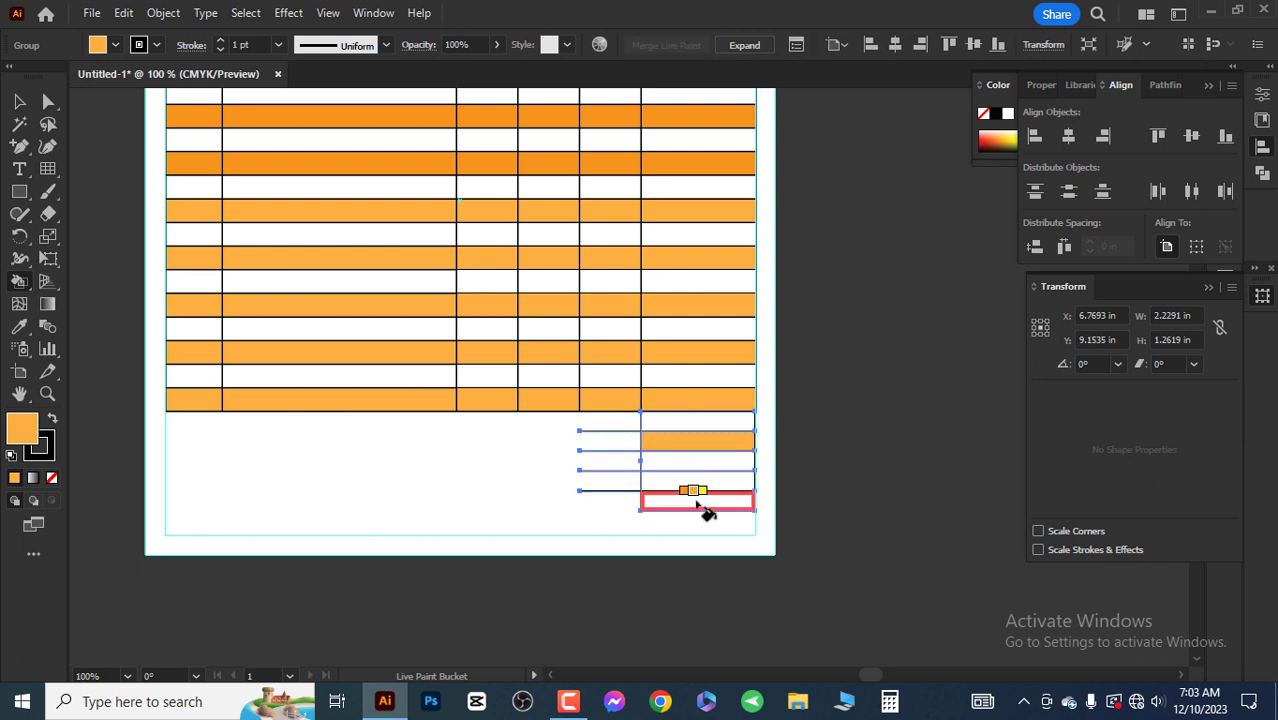
{"action": "left_click", "coordinate": [702, 480]}
{"action": "key", "text": "v"}
{"action": "left_click", "coordinate": [913, 482]}
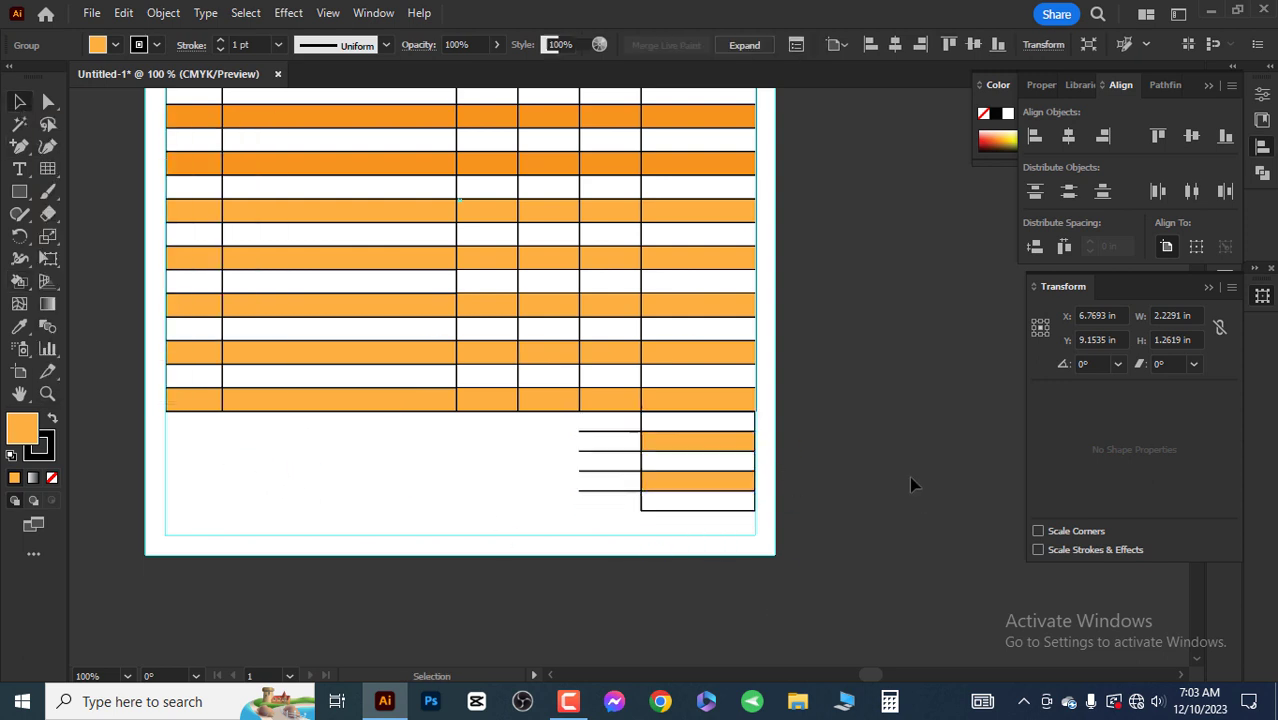
{"action": "double_click", "coordinate": [583, 458]}
Step: Fill the totals box's left-column cells in rows two and four orange
{"action": "left_click", "coordinate": [596, 491]}
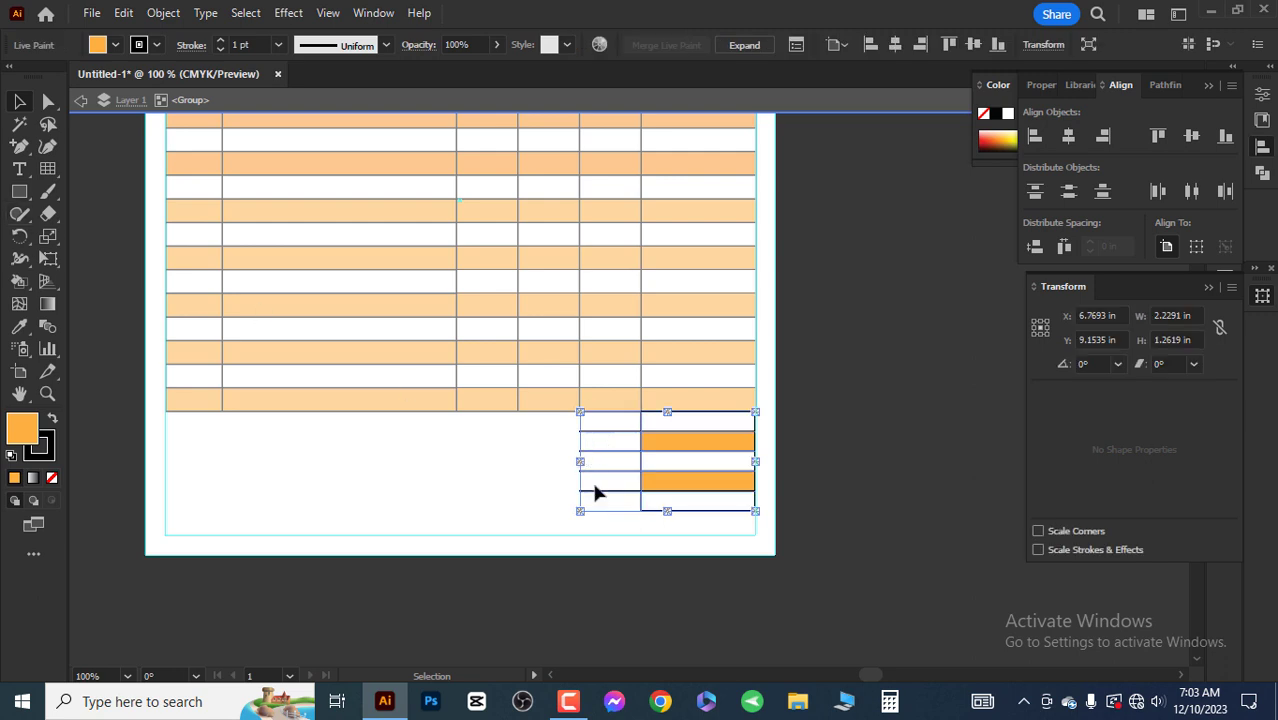
{"action": "scroll", "coordinate": [665, 508], "scroll_direction": "up", "scroll_amount": 2}
{"action": "left_click_drag", "start_coordinate": [672, 514], "coordinate": [631, 527]}
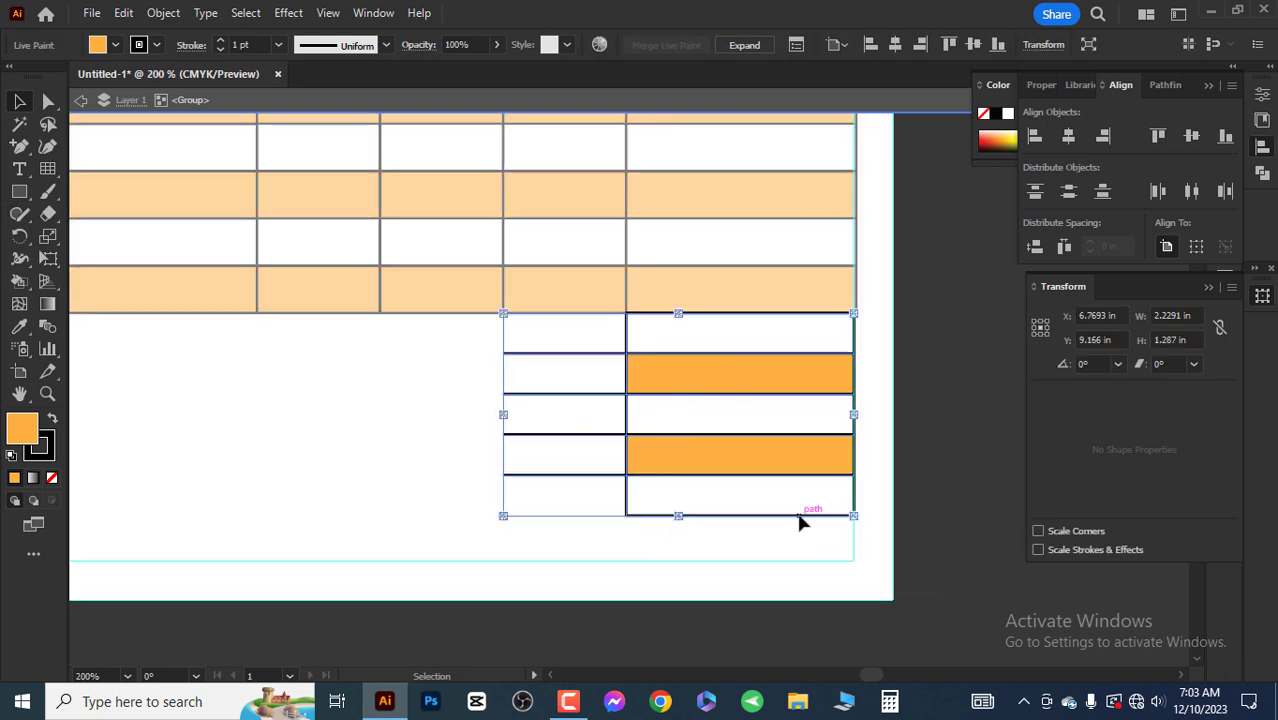
{"action": "left_click_drag", "start_coordinate": [503, 414], "coordinate": [505, 409]}
{"action": "left_click", "coordinate": [890, 430]}
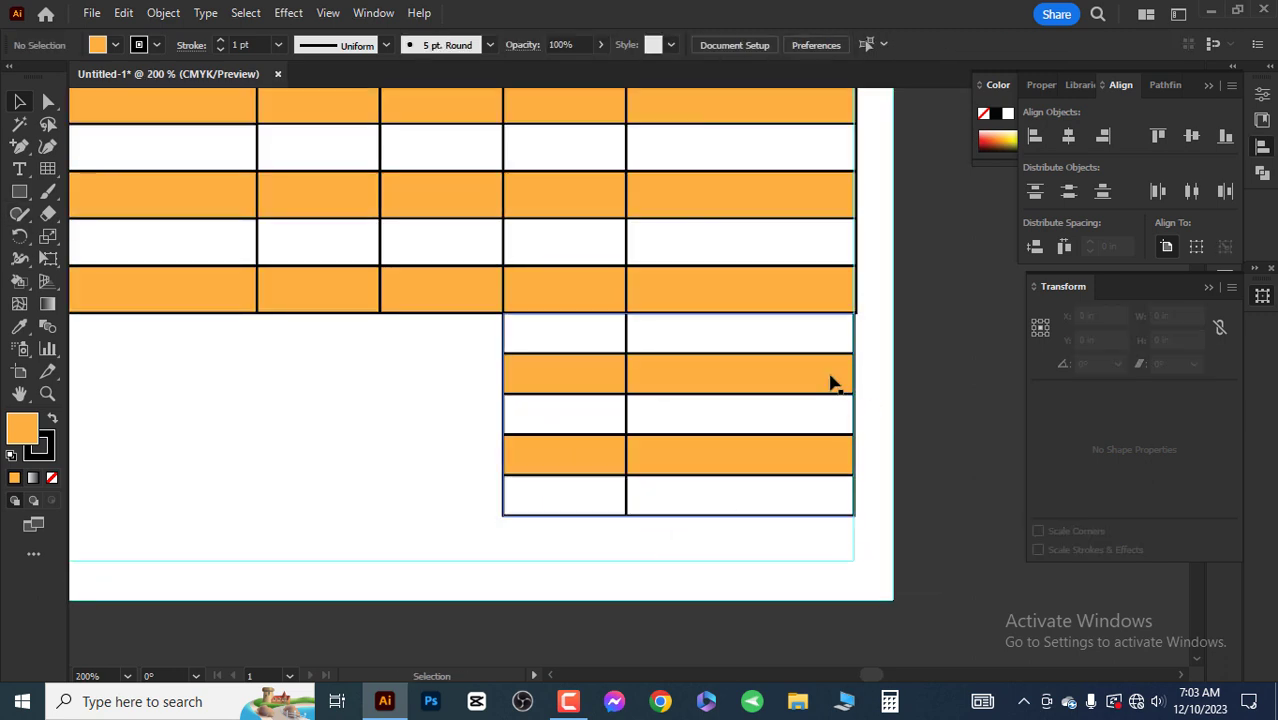
{"action": "scroll", "coordinate": [830, 380], "scroll_direction": "up", "scroll_amount": 4}
{"action": "scroll", "coordinate": [750, 371], "scroll_direction": "down", "scroll_amount": 2}
{"action": "left_click", "coordinate": [852, 524]}
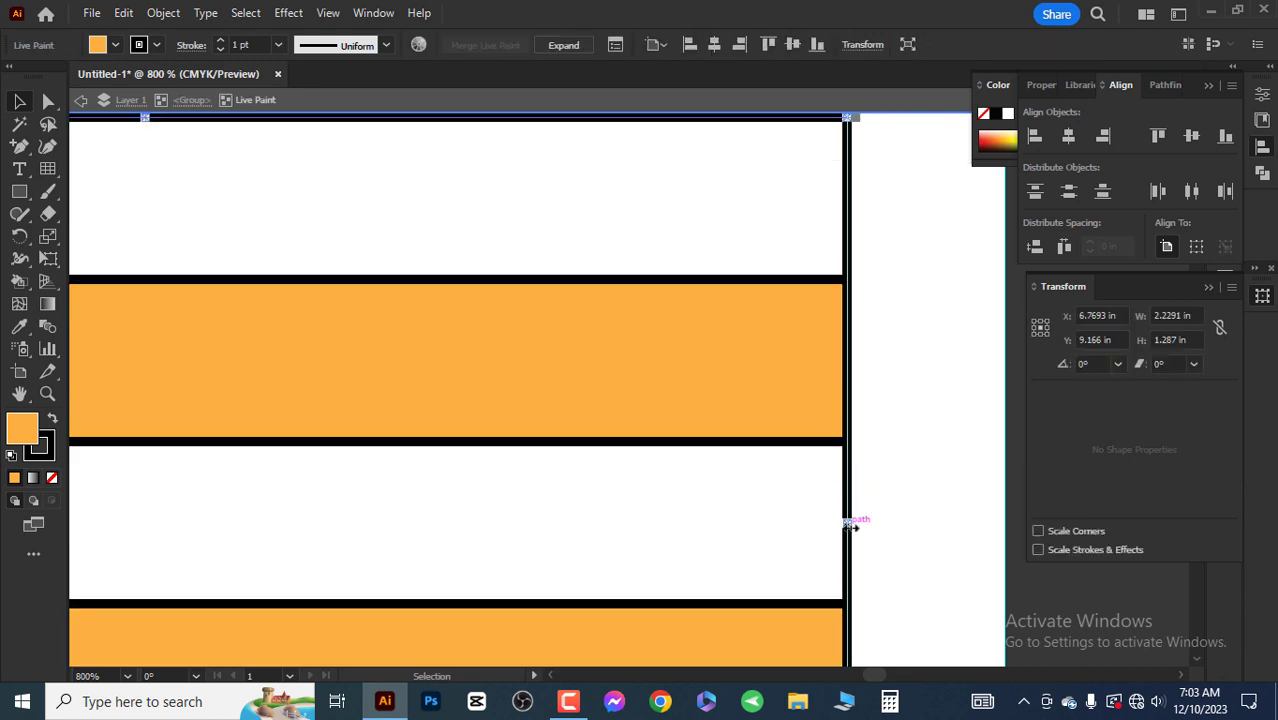
{"action": "left_click", "coordinate": [960, 413]}
Step: Select the main table and totals box, with the main table as key object
{"action": "key", "text": "ctrl+minus"}
{"action": "key", "text": "ctrl+minus"}
{"action": "key", "text": "ctrl+minus"}
{"action": "key", "text": "ctrl+minus"}
{"action": "key", "text": "ctrl+minus"}
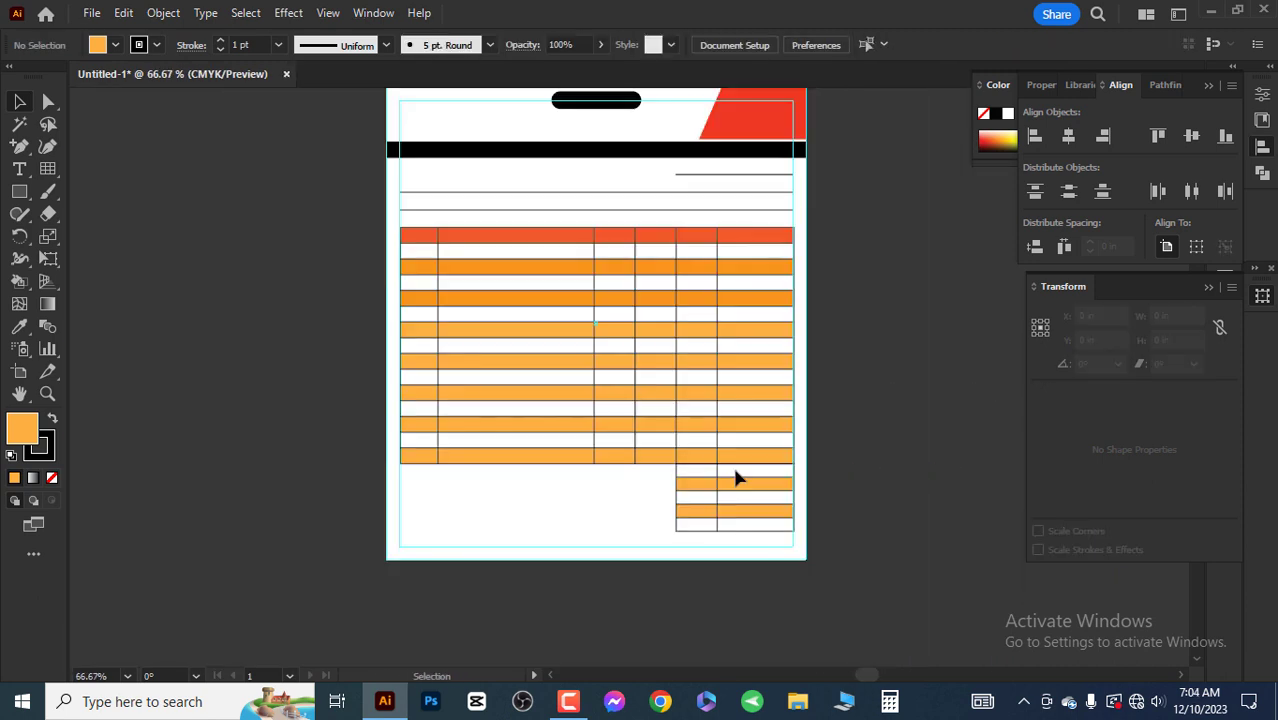
{"action": "key", "text": "ctrl+plus"}
{"action": "key", "text": "ctrl+plus"}
{"action": "left_click", "coordinate": [884, 105]}
{"action": "scroll", "coordinate": [610, 442], "scroll_direction": "down", "scroll_amount": 3}
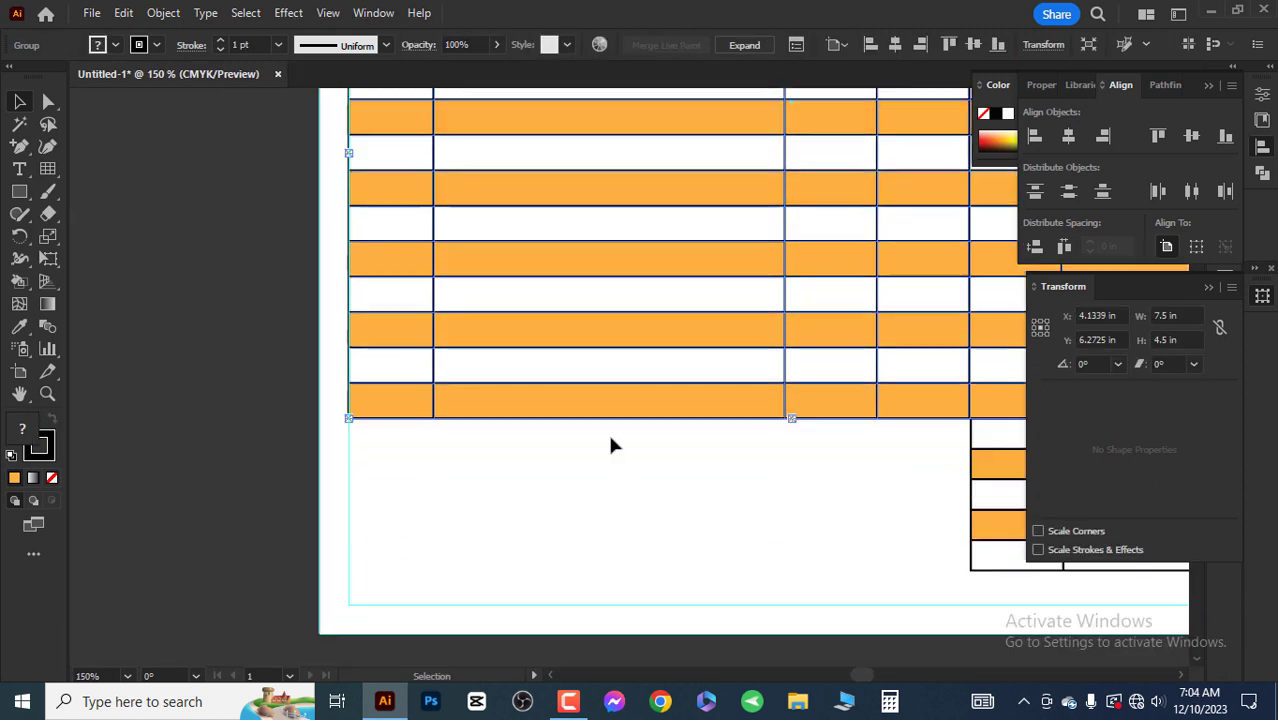
{"action": "scroll", "coordinate": [677, 400], "scroll_direction": "right", "scroll_amount": 3}
{"action": "left_click", "coordinate": [677, 400], "text": "shift"}
{"action": "left_click", "coordinate": [653, 245]}
Step: Right-align the totals box to the table and set the main table's height to 4 in
{"action": "left_click", "coordinate": [1158, 191]}
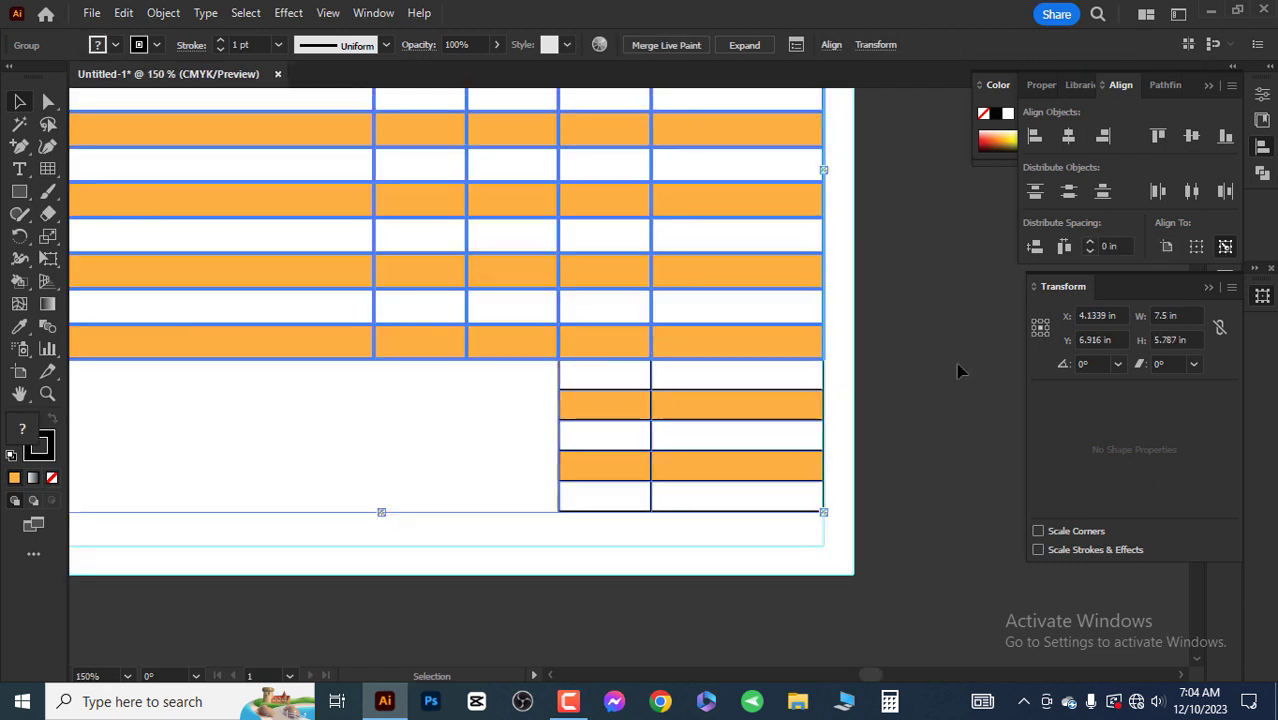
{"action": "left_click", "coordinate": [935, 545]}
{"action": "key", "text": "ctrl+minus"}
{"action": "key", "text": "ctrl+minus"}
{"action": "left_click", "coordinate": [739, 240]}
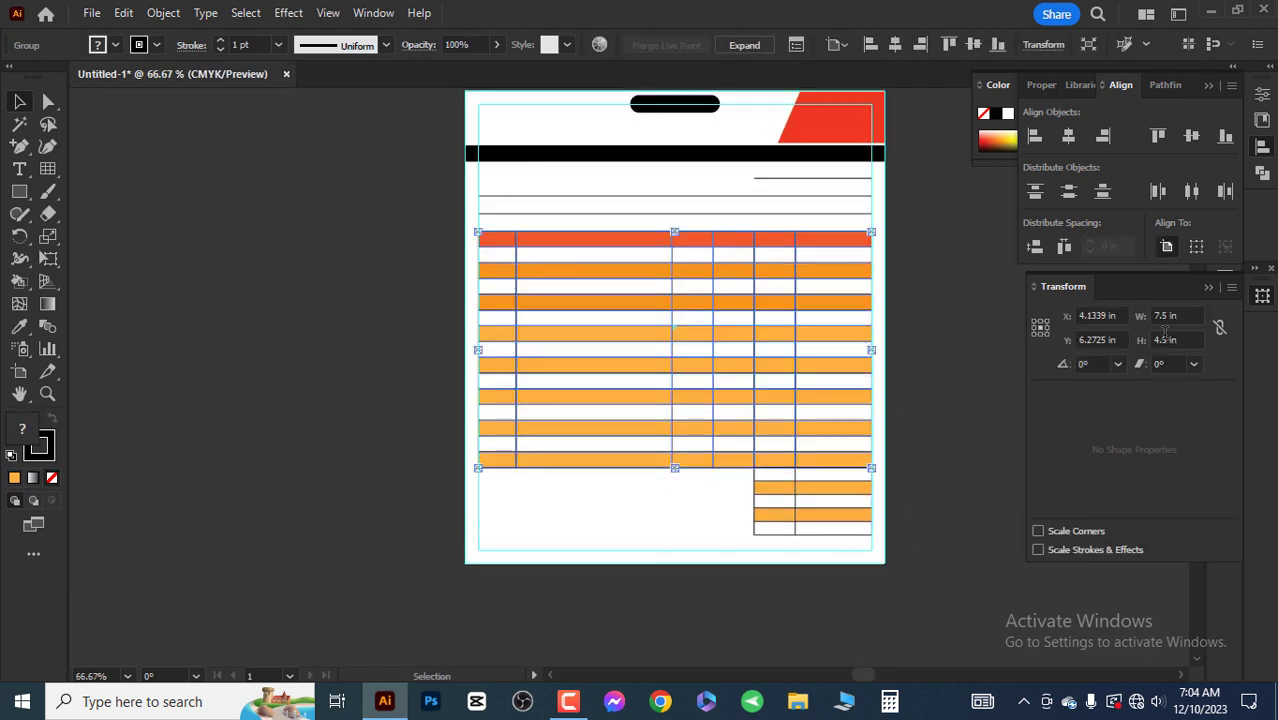
{"action": "type", "text": "4"}
{"action": "key", "text": "Return"}
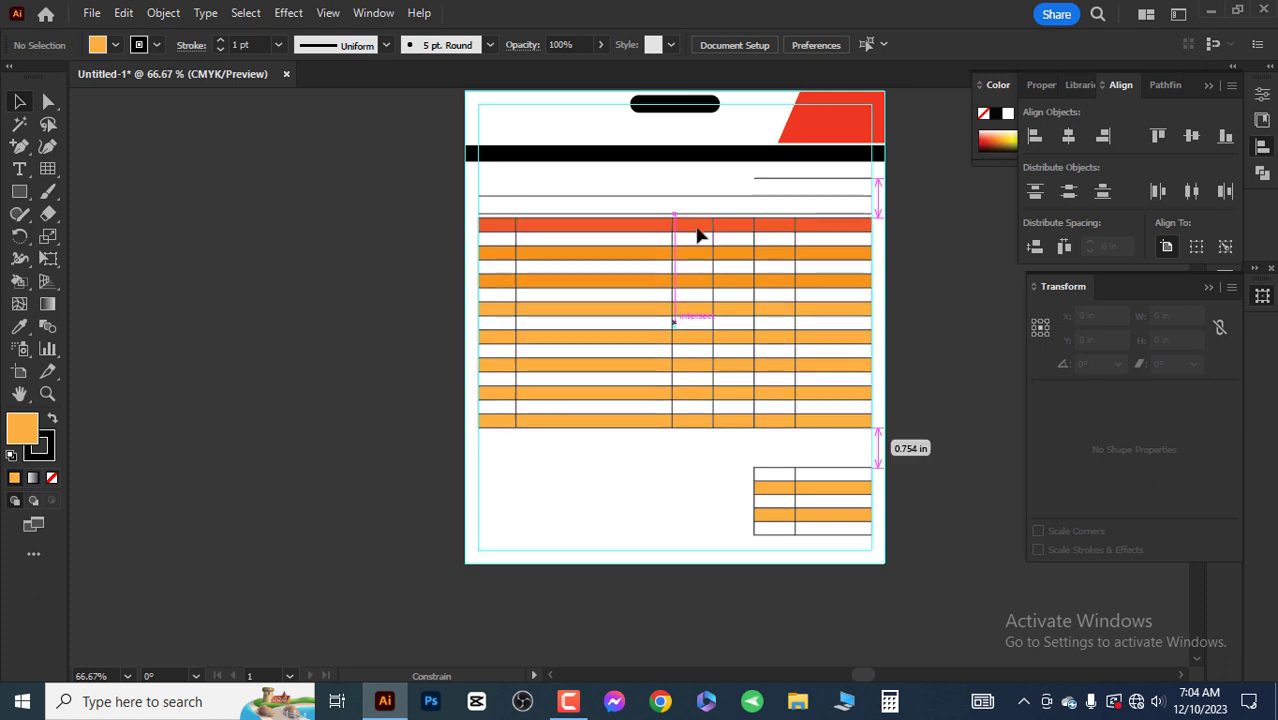
Step: Move the totals box up against the table's bottom and stretch it left
{"action": "left_click_drag", "start_coordinate": [822, 506], "coordinate": [822, 471]}
{"action": "left_click", "coordinate": [907, 479]}
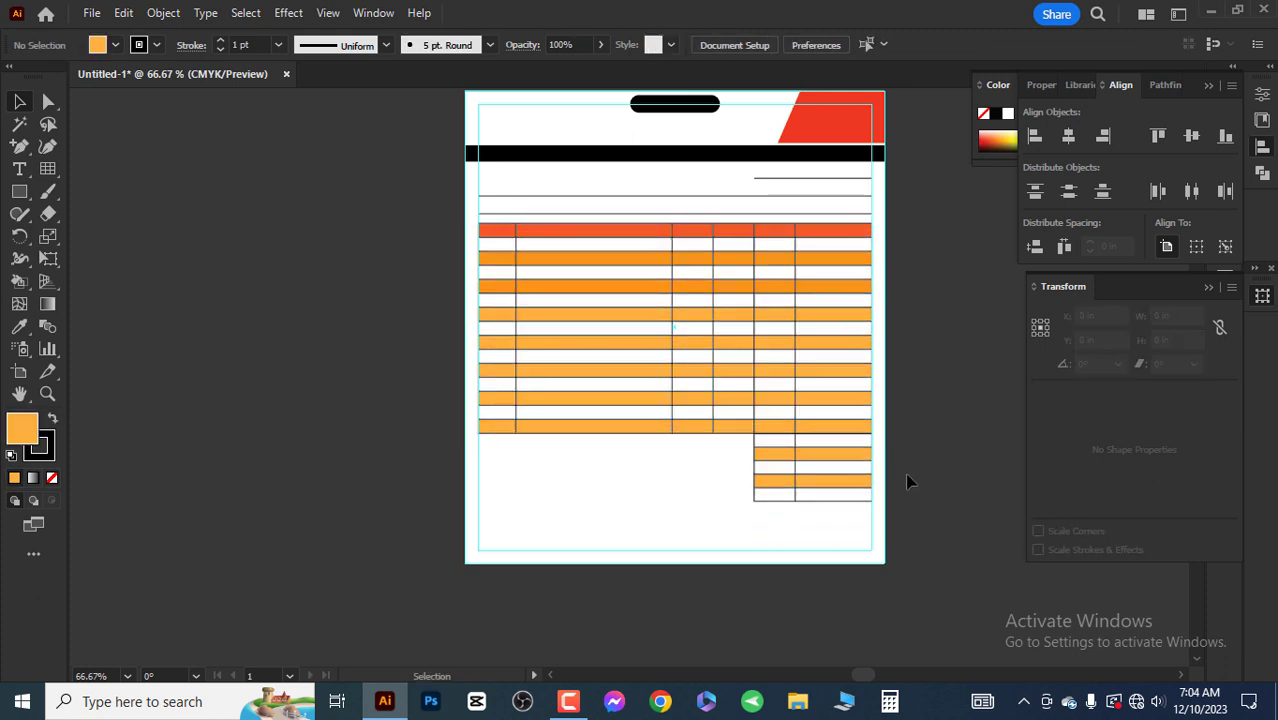
{"action": "scroll", "coordinate": [799, 486], "scroll_direction": "up", "scroll_amount": 3}
{"action": "left_click", "coordinate": [674, 422]}
{"action": "left_click_drag", "start_coordinate": [666, 423], "coordinate": [548, 413]}
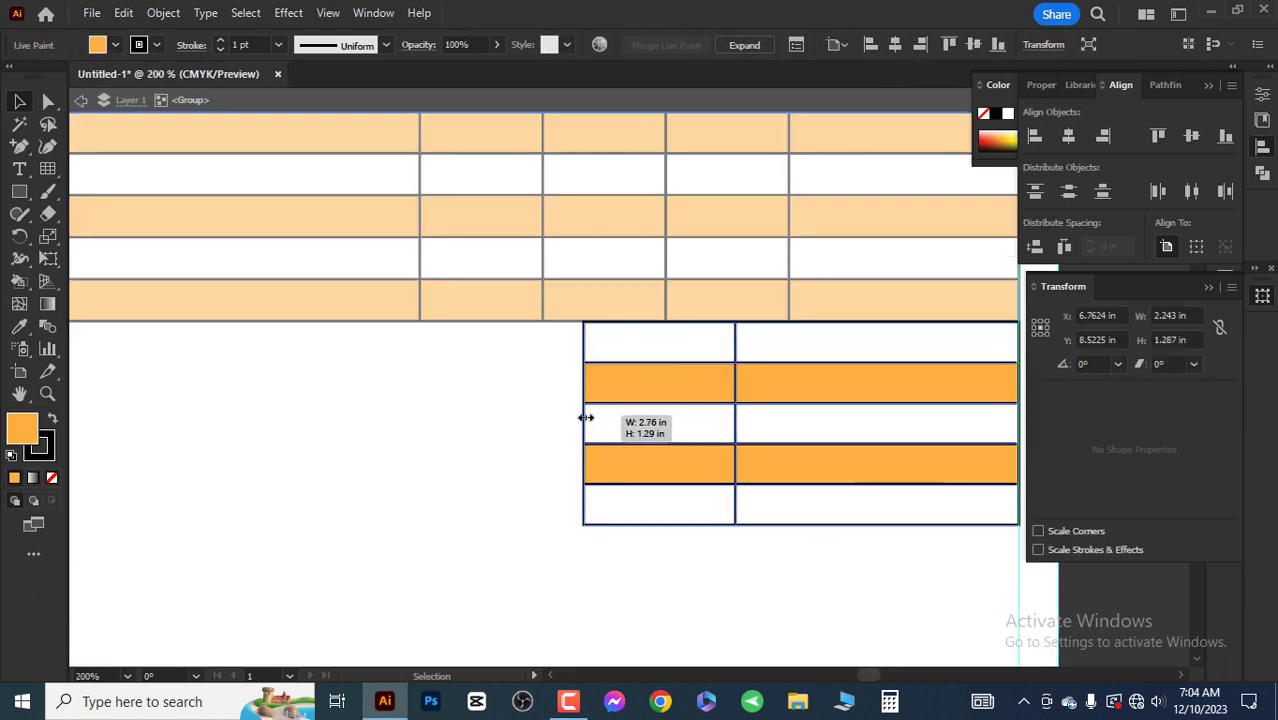
Step: Shift the totals box's column divider and left edge to match the table's last two columns
{"action": "double_click", "coordinate": [548, 413]}
{"action": "left_click_drag", "start_coordinate": [710, 423], "coordinate": [790, 423]}
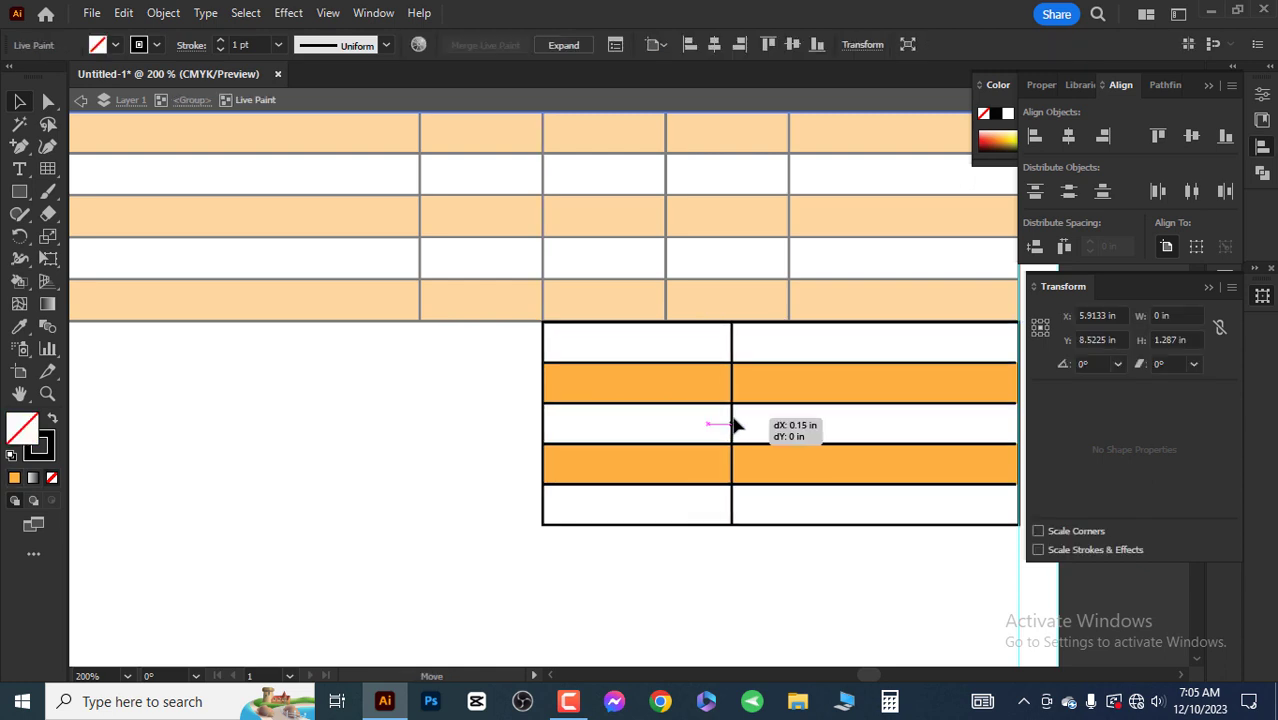
{"action": "left_click_drag", "start_coordinate": [544, 405], "coordinate": [546, 422]}
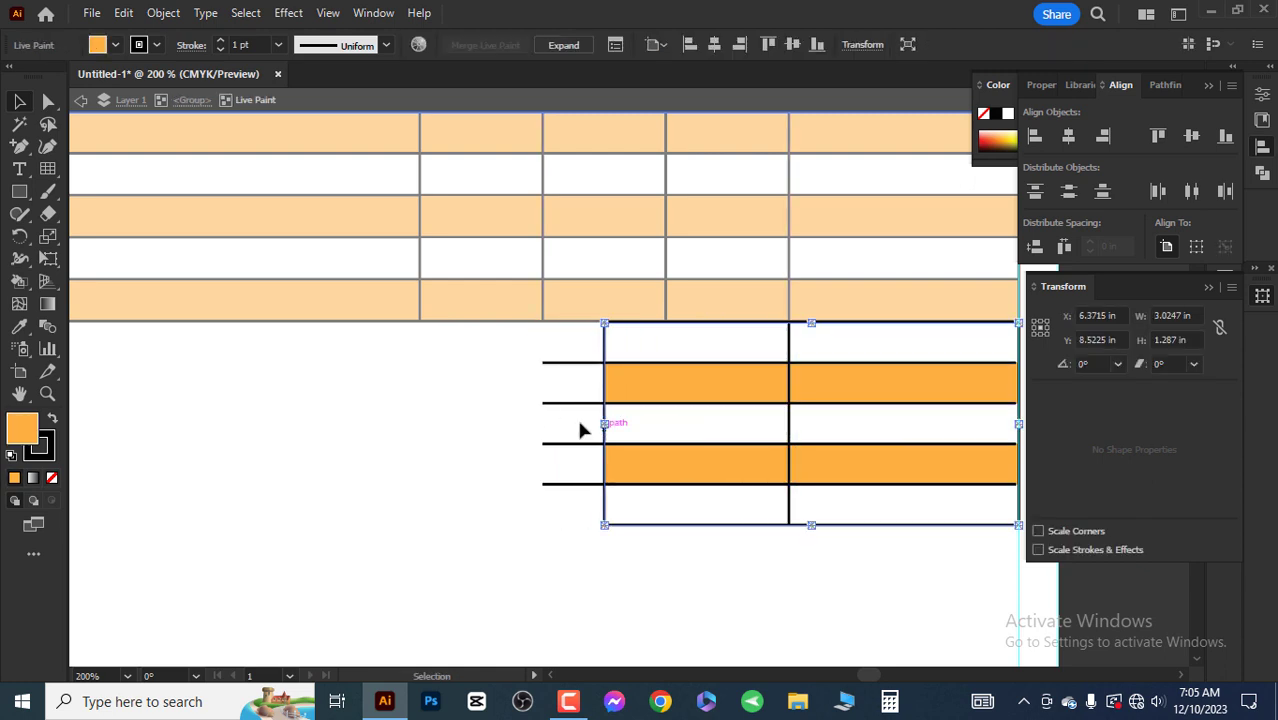
{"action": "double_click", "coordinate": [498, 438]}
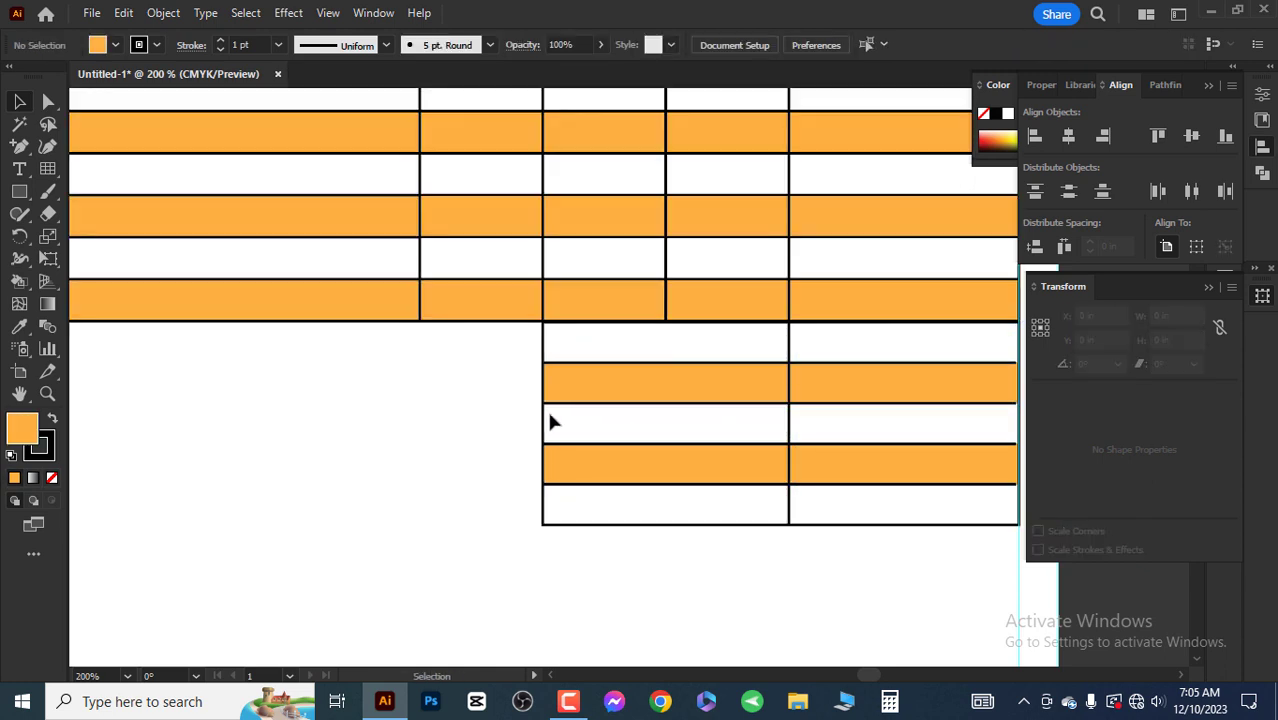
{"action": "left_click", "coordinate": [547, 408]}
{"action": "mouse_move", "coordinate": [542, 423]}
{"action": "left_mouse_down"}
{"action": "mouse_move", "coordinate": [620, 425]}
{"action": "mouse_move", "coordinate": [608, 423]}
{"action": "left_mouse_up"}
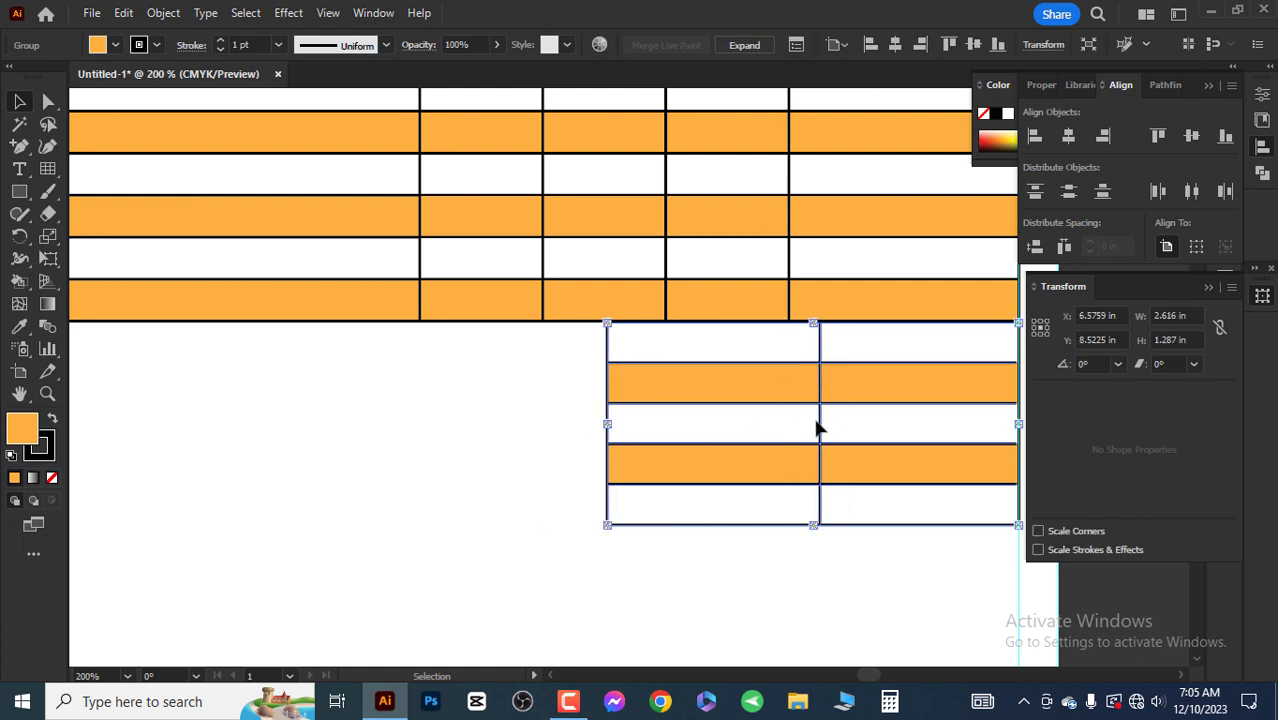
{"action": "double_click", "coordinate": [820, 424]}
{"action": "double_click", "coordinate": [494, 422]}
{"action": "scroll", "coordinate": [494, 422], "scroll_direction": "down", "scroll_amount": 3}
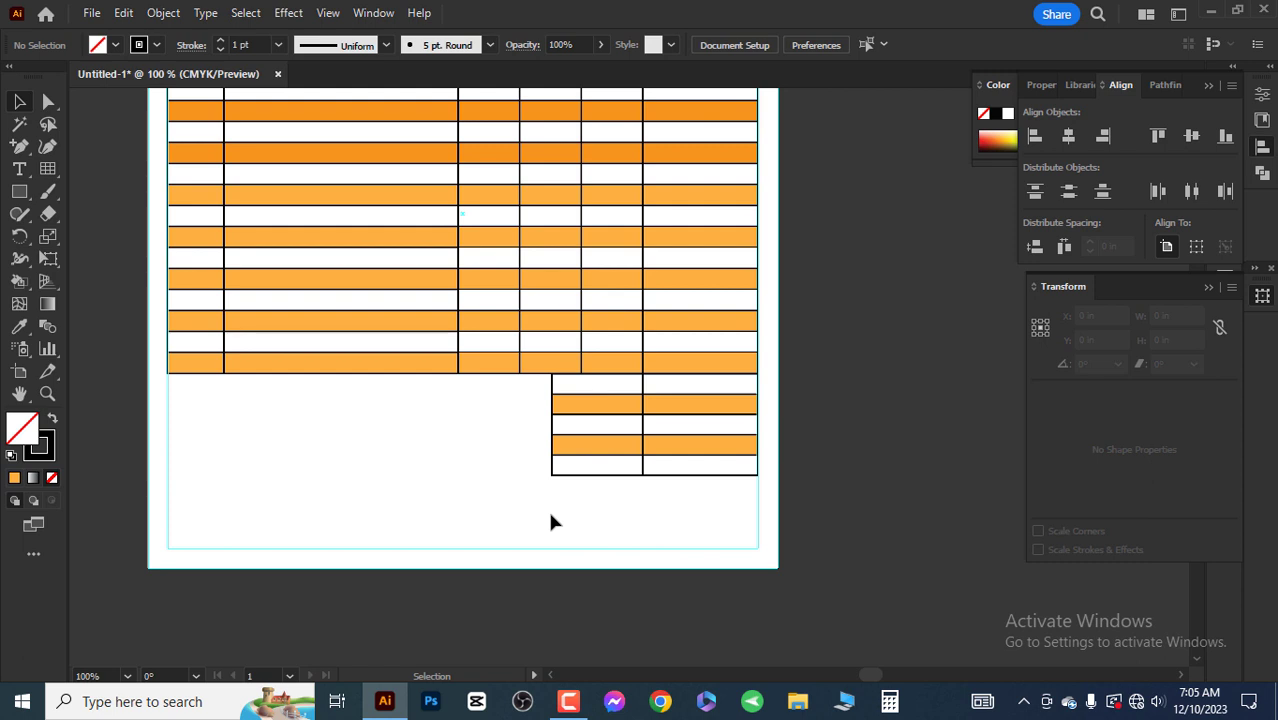
{"action": "scroll", "coordinate": [660, 530], "scroll_direction": "up", "scroll_amount": 2}
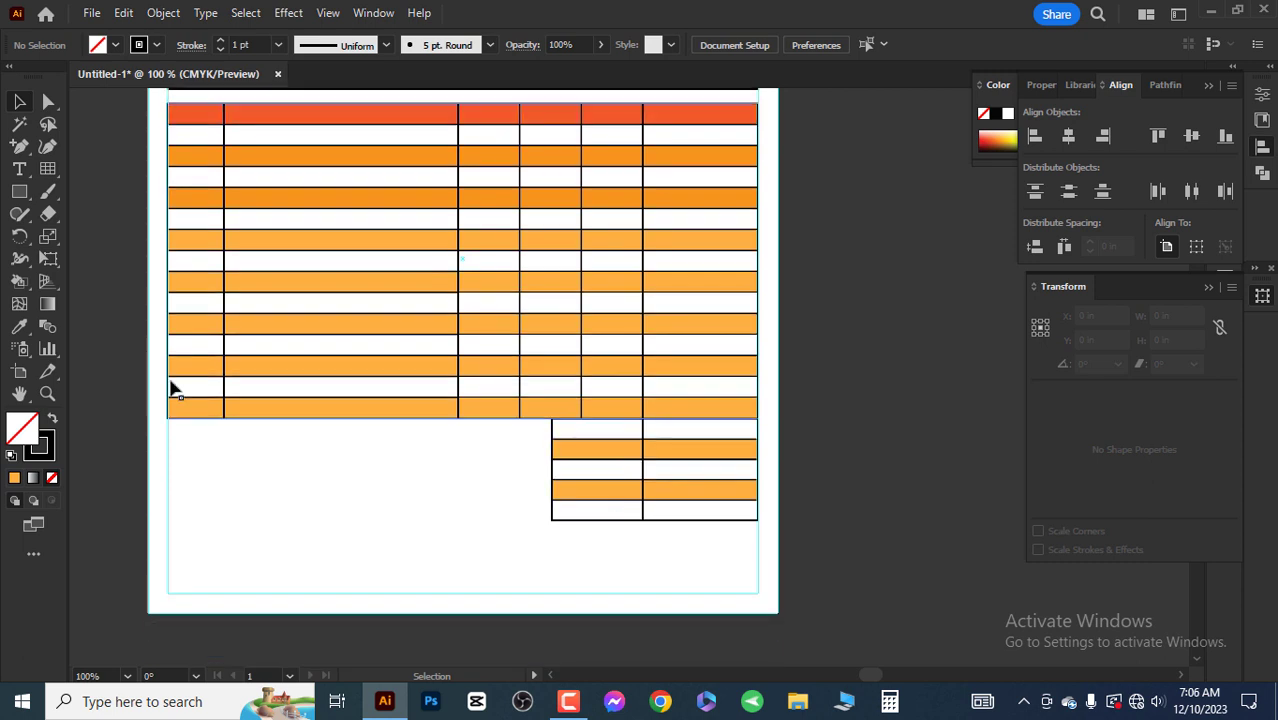
Step: Draw a long horizontal line left of the totals box and a copy below it
{"action": "left_click", "coordinate": [47, 169]}
{"action": "left_click", "coordinate": [112, 173]}
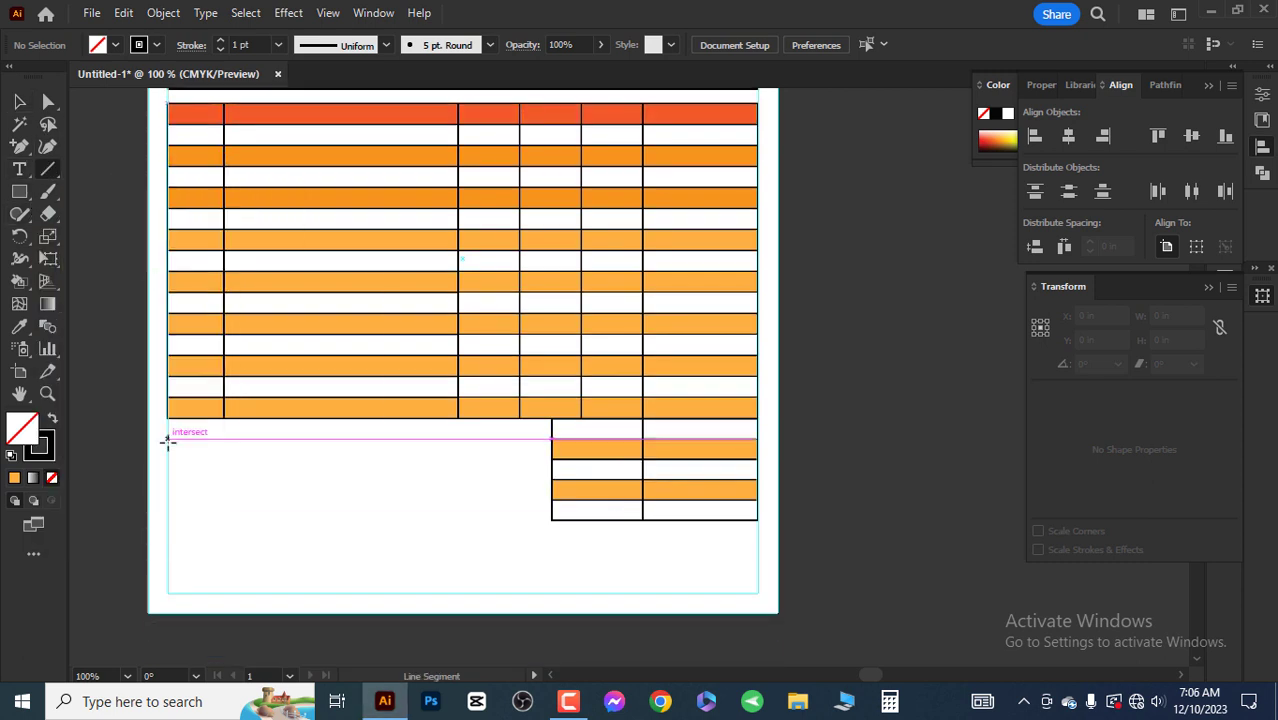
{"action": "mouse_move", "coordinate": [168, 440]}
{"action": "left_mouse_down"}
{"action": "mouse_move", "coordinate": [518, 438]}
{"action": "mouse_move", "coordinate": [497, 467]}
{"action": "left_mouse_up"}
{"action": "key", "text": "v"}
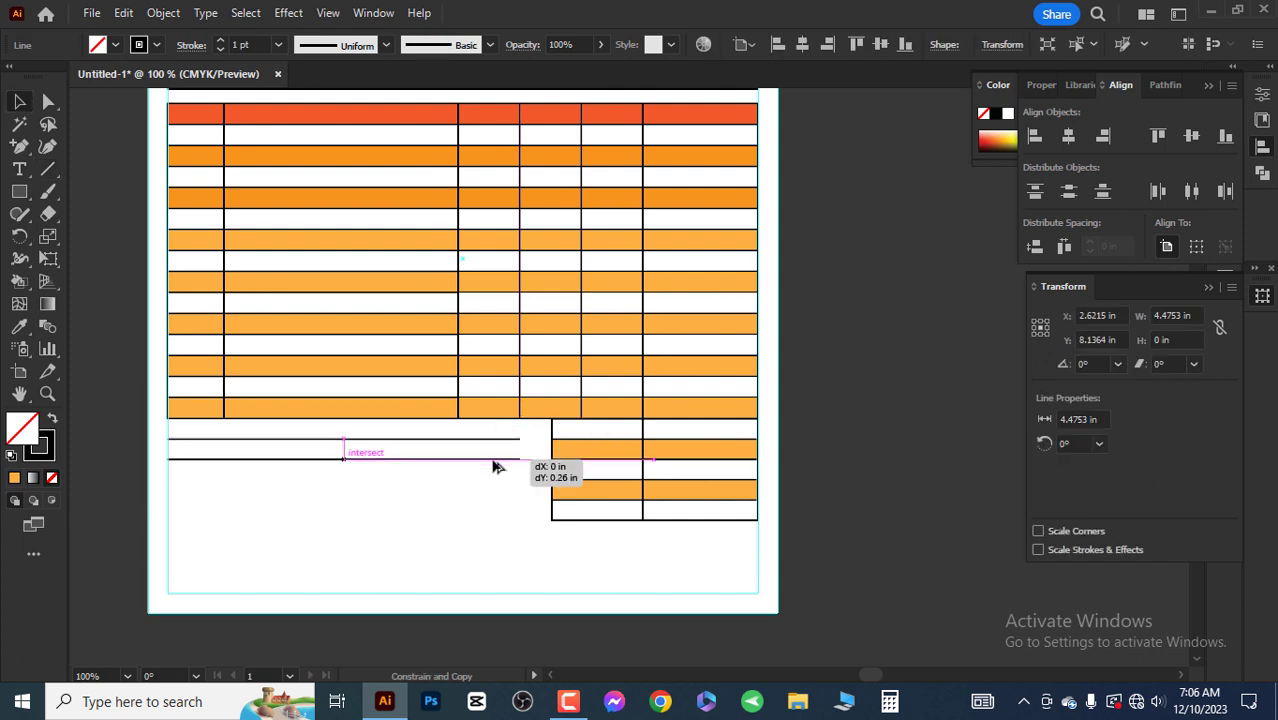
{"action": "left_click", "coordinate": [381, 498]}
{"action": "scroll", "coordinate": [395, 530], "scroll_direction": "down", "scroll_amount": 1}
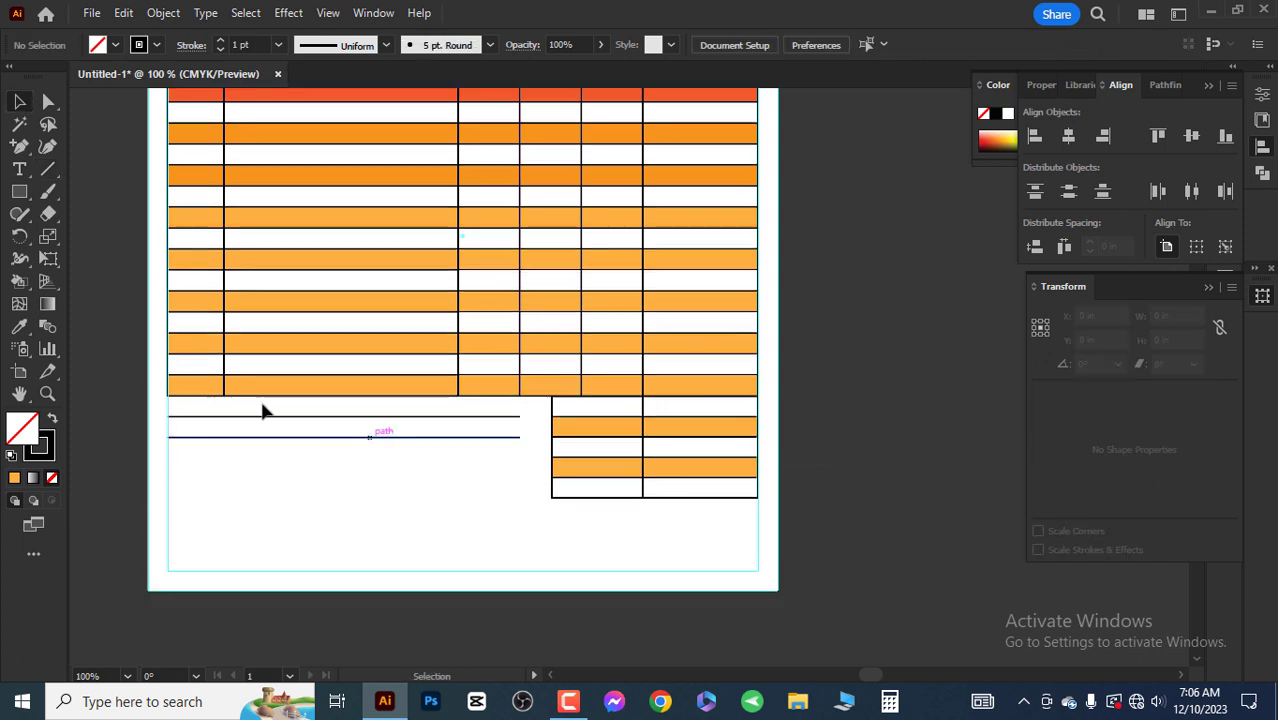
Step: Add signature lines at both bottom corners and preview the invoice full screen
{"action": "left_click_drag", "start_coordinate": [167, 548], "coordinate": [731, 550]}
{"action": "key", "text": "v"}
{"action": "left_click", "coordinate": [856, 524]}
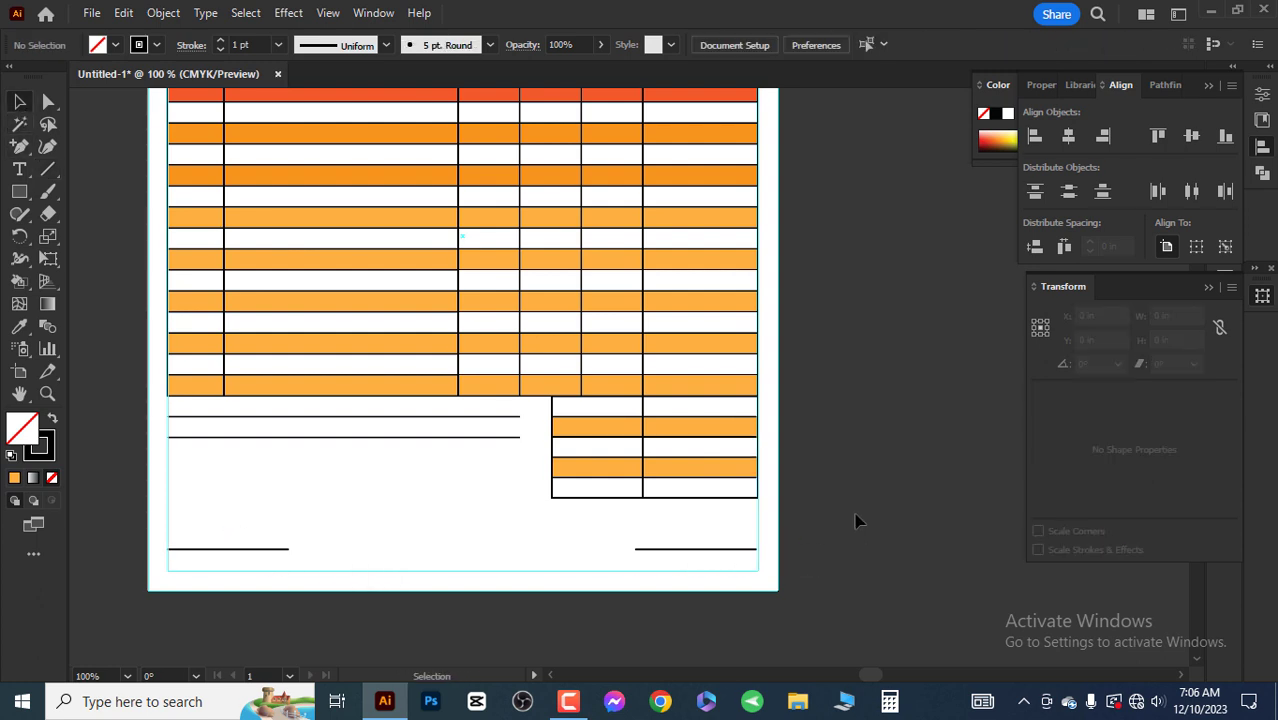
{"action": "key", "text": "ctrl+minus"}
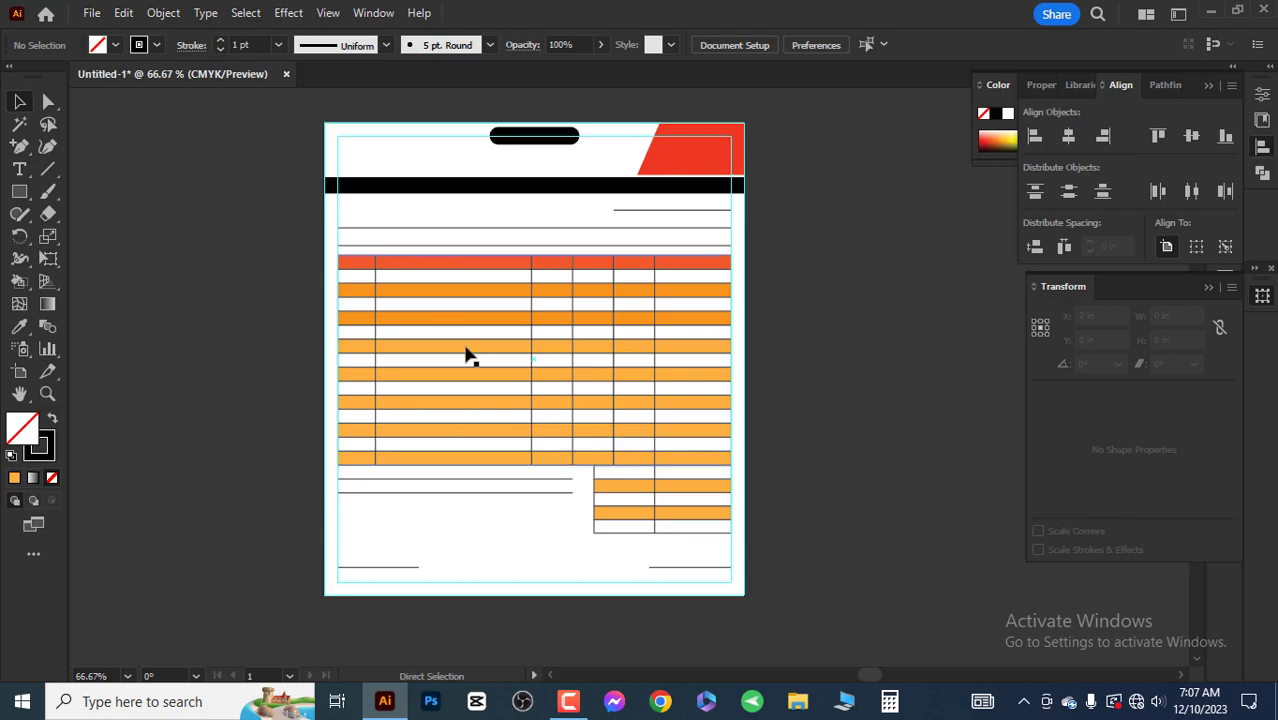
{"action": "key", "text": "ctrl+0"}
{"action": "key", "text": "shift+f"}
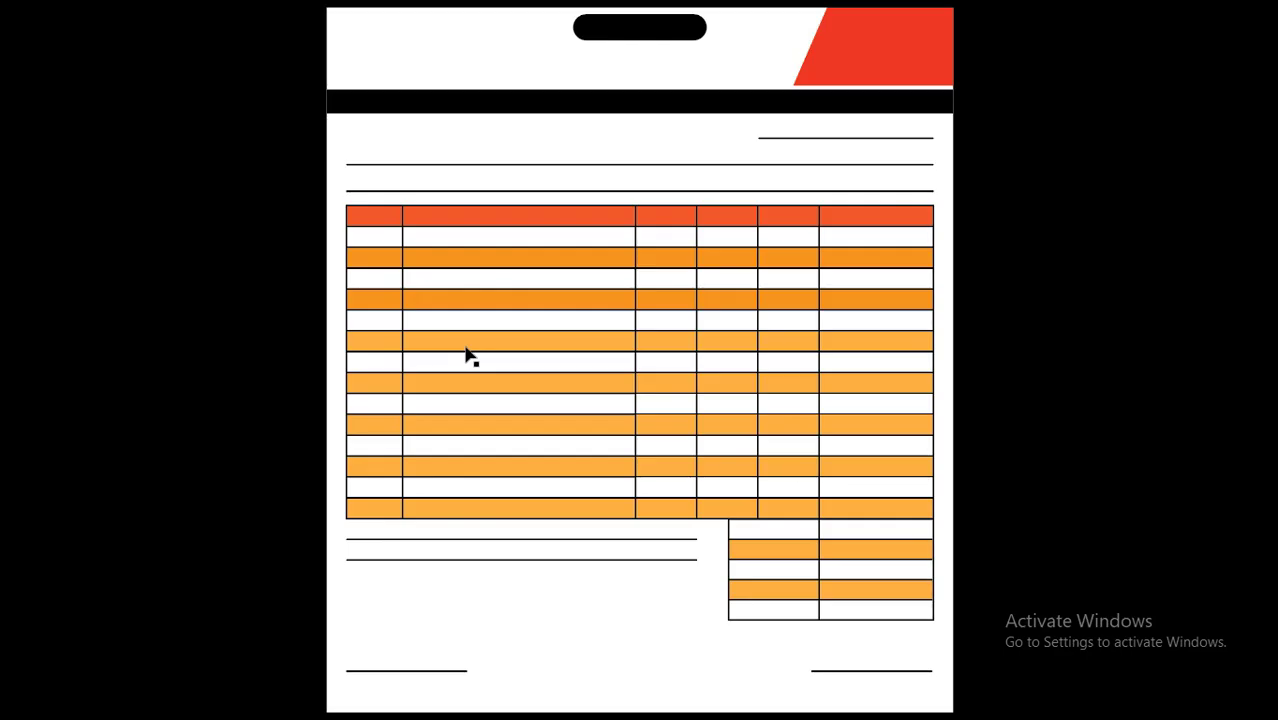
Step: Create a 'Logo' text object set in Montserrat Bold
{"action": "key", "text": "Escape"}
{"action": "key", "text": "t"}
{"action": "left_click", "coordinate": [593, 197]}
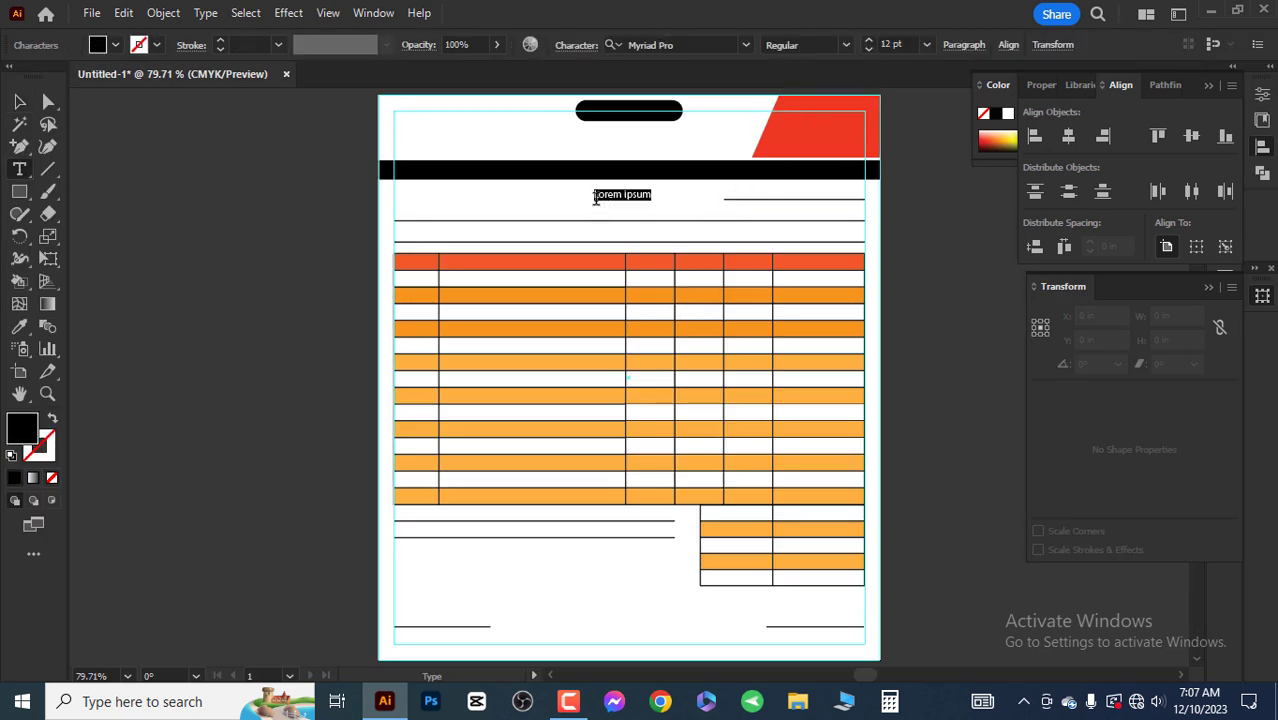
{"action": "key", "text": "ctrl+plus"}
{"action": "key", "text": "ctrl+plus"}
{"action": "key", "text": "ctrl+plus"}
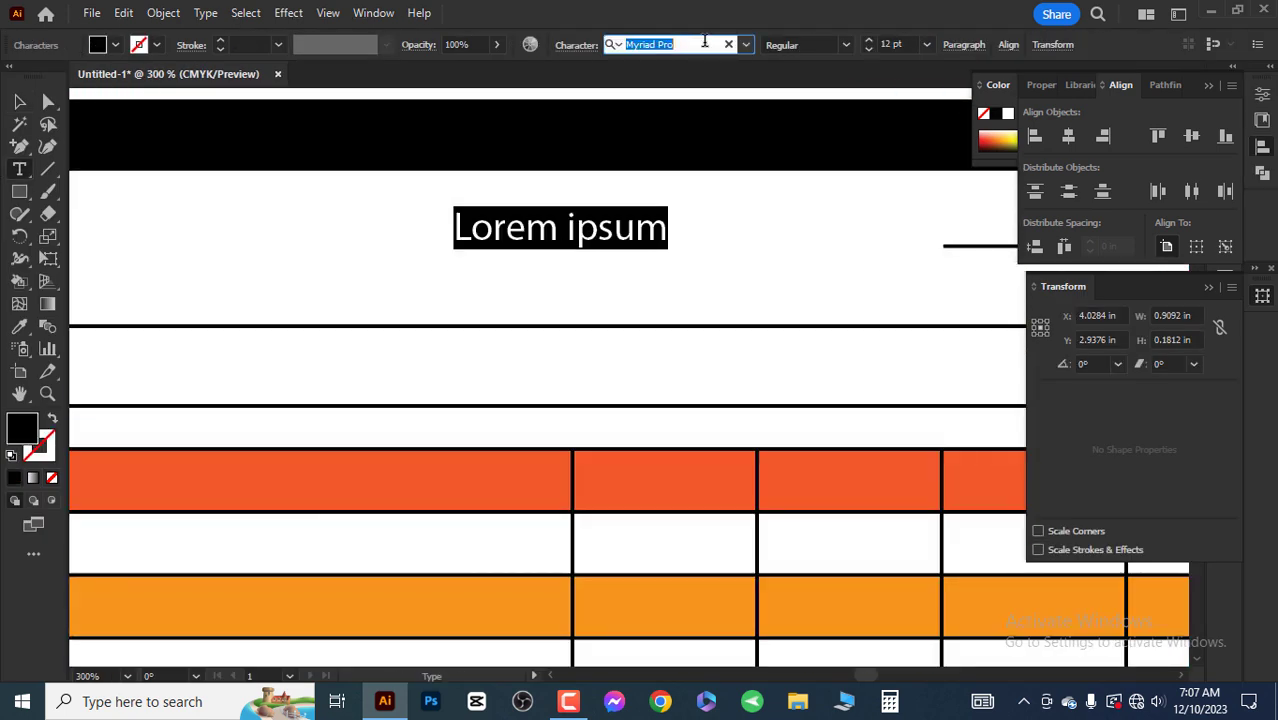
{"action": "type", "text": "Montserrat"}
{"action": "left_click", "coordinate": [713, 134]}
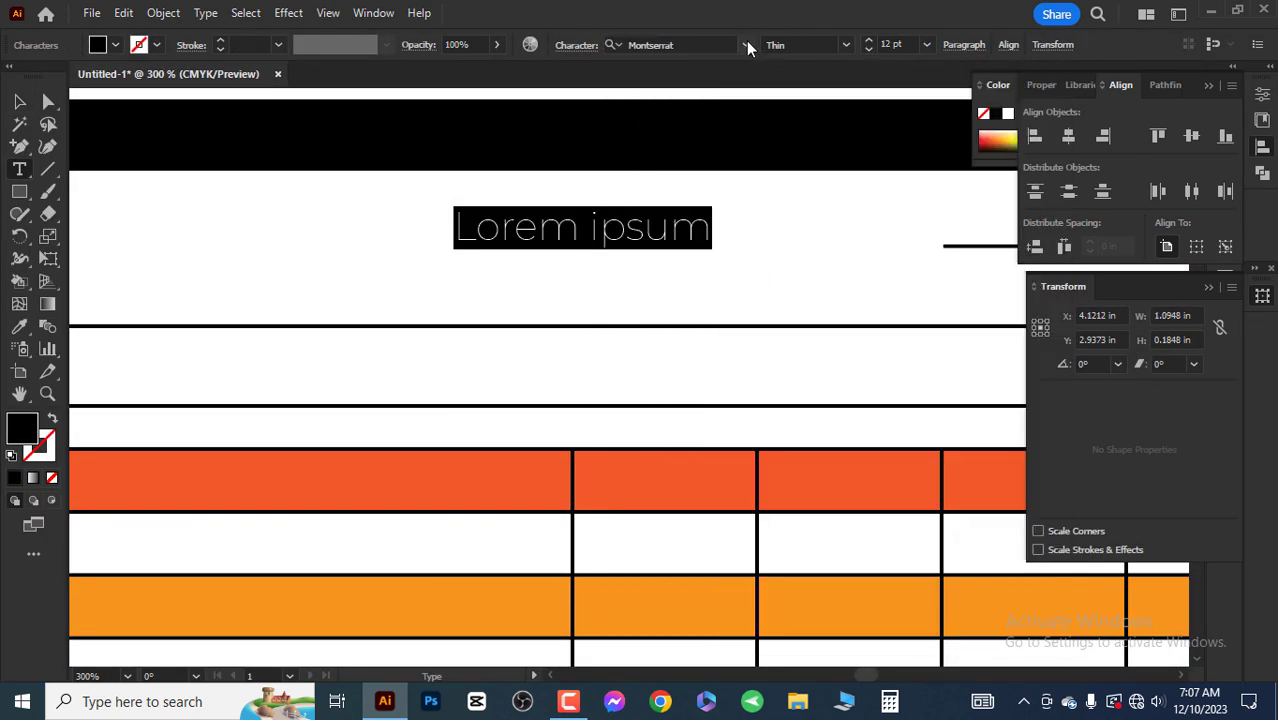
{"action": "left_click", "coordinate": [745, 45]}
{"action": "left_click", "coordinate": [805, 44]}
{"action": "left_click", "coordinate": [805, 311]}
{"action": "key", "text": "ctrl+1"}
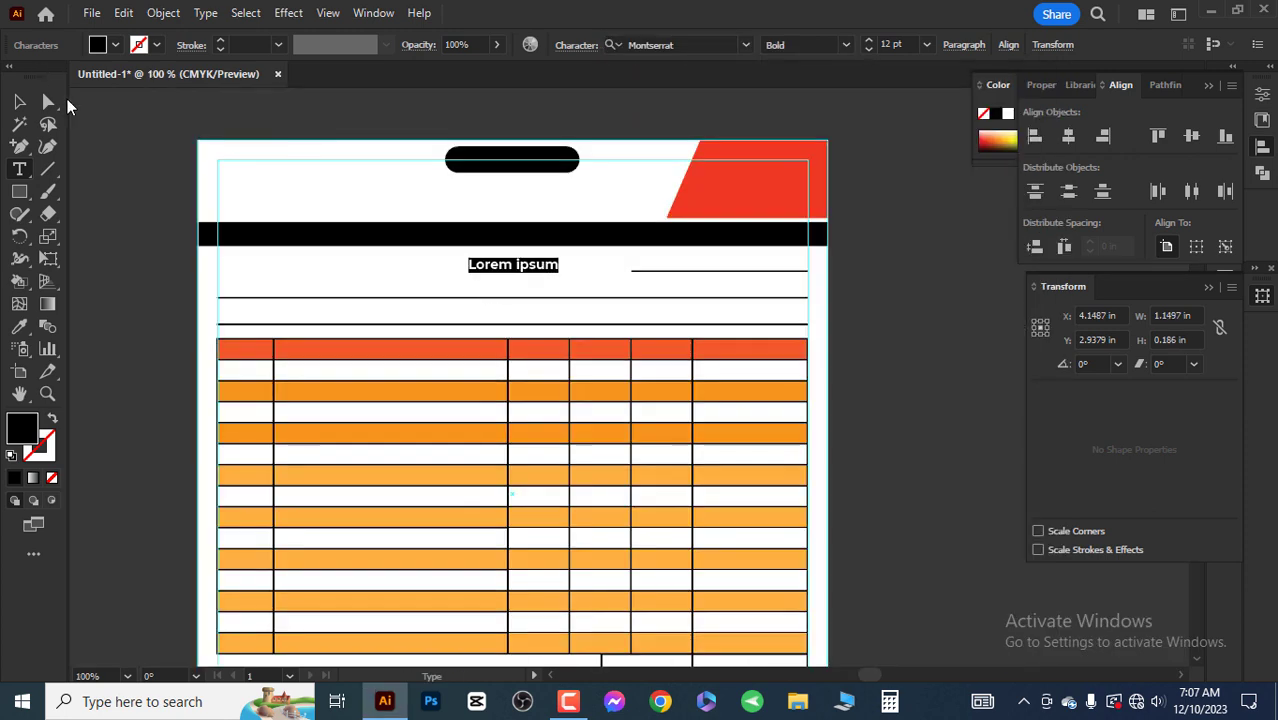
{"action": "type", "text": "Logo"}
Step: Centre the Logo text horizontally and vertically on the red shape
{"action": "left_click", "coordinate": [19, 101]}
{"action": "left_click", "coordinate": [747, 191], "text": "shift"}
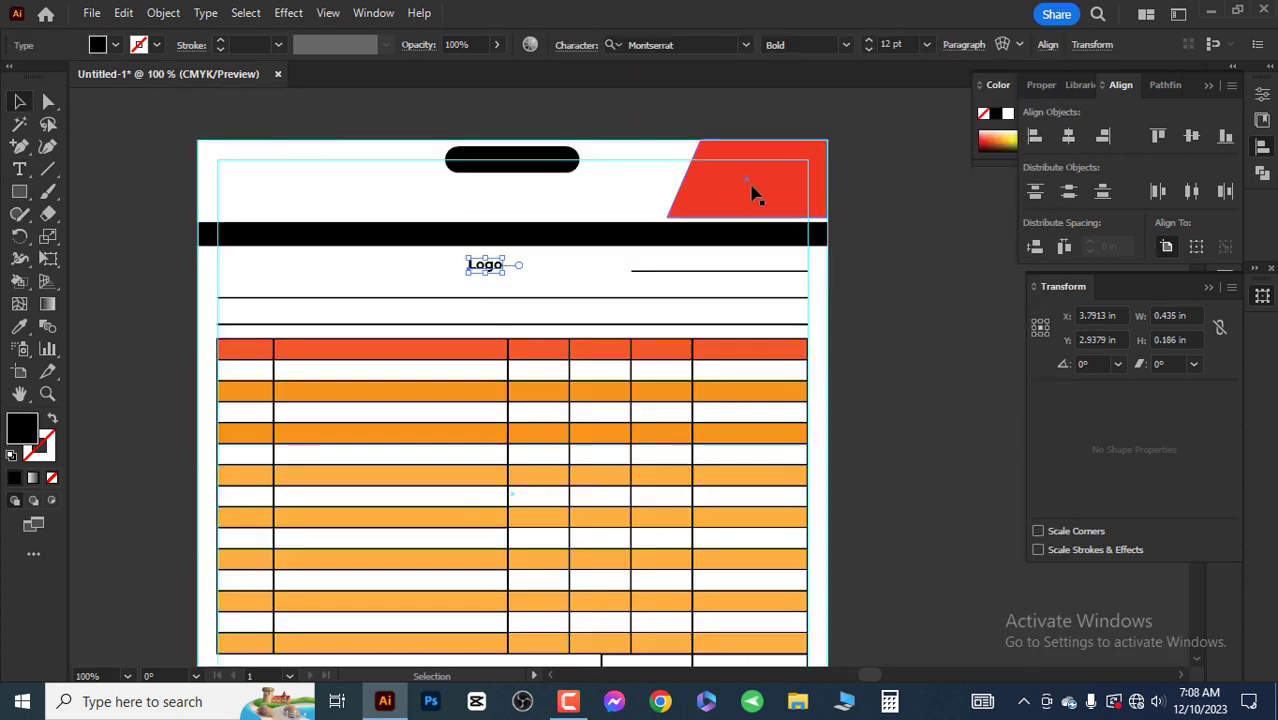
{"action": "left_click", "coordinate": [629, 44]}
{"action": "left_click", "coordinate": [706, 44]}
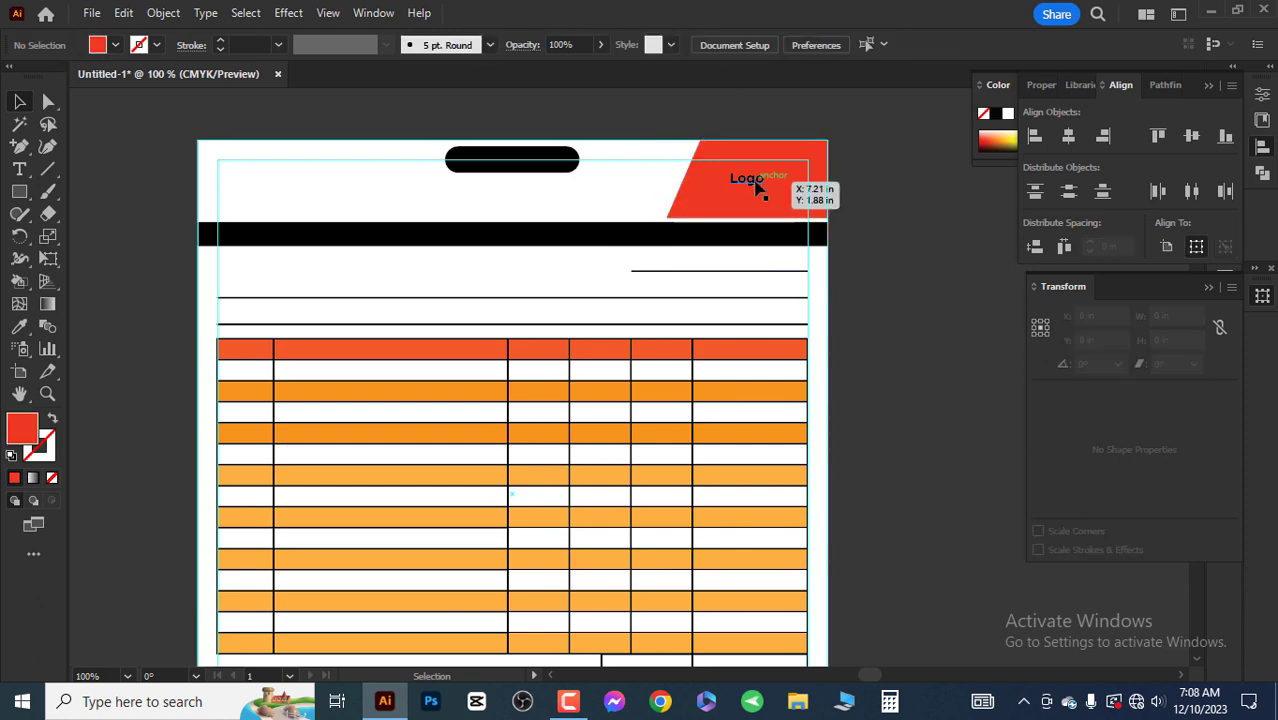
Step: Fill the Logo text white and enlarge it to fill the red block
{"action": "left_click", "coordinate": [747, 178]}
{"action": "left_click", "coordinate": [115, 45]}
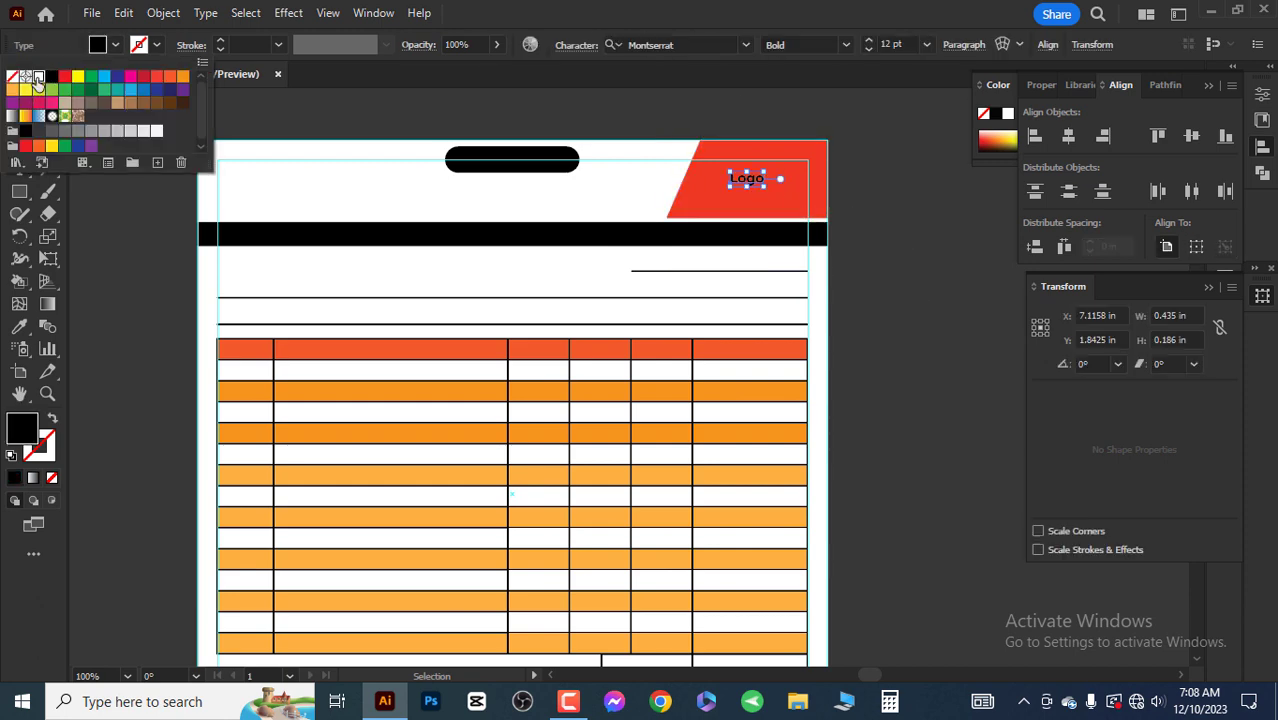
{"action": "left_click", "coordinate": [40, 74]}
{"action": "scroll", "coordinate": [757, 185], "scroll_direction": "up", "scroll_amount": 3}
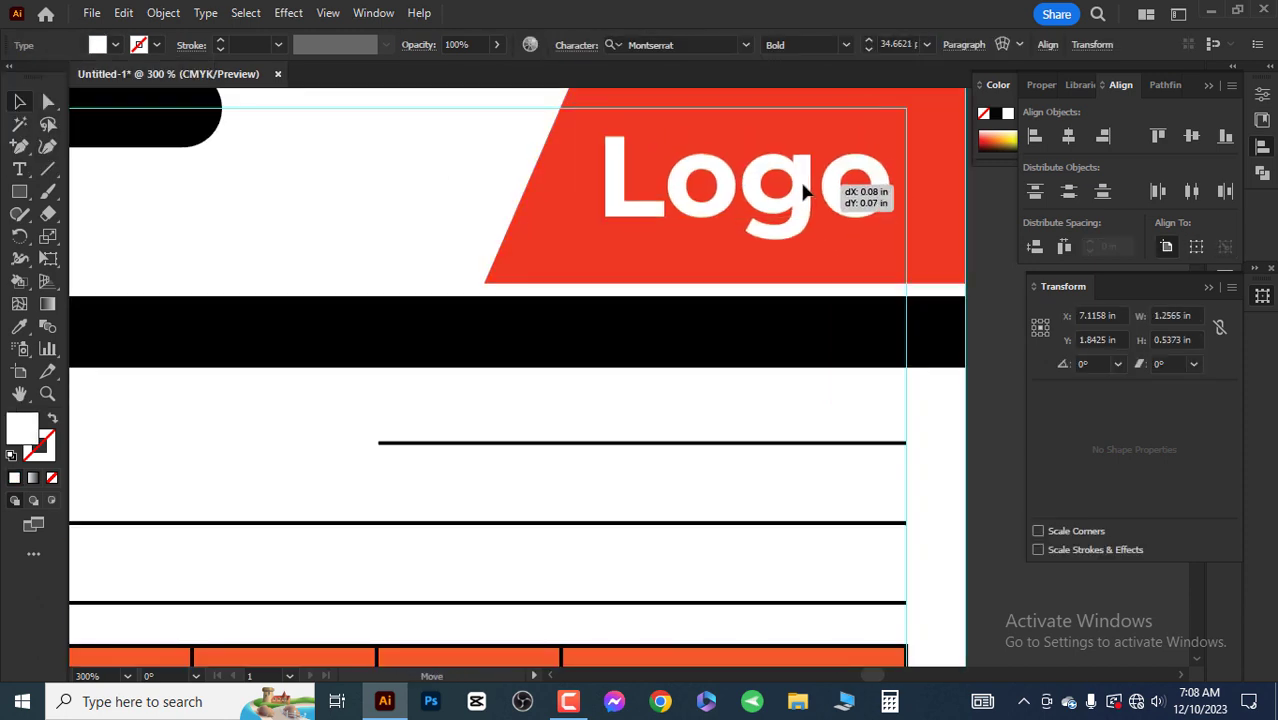
{"action": "key", "text": "ctrl+0"}
{"action": "left_click", "coordinate": [812, 303]}
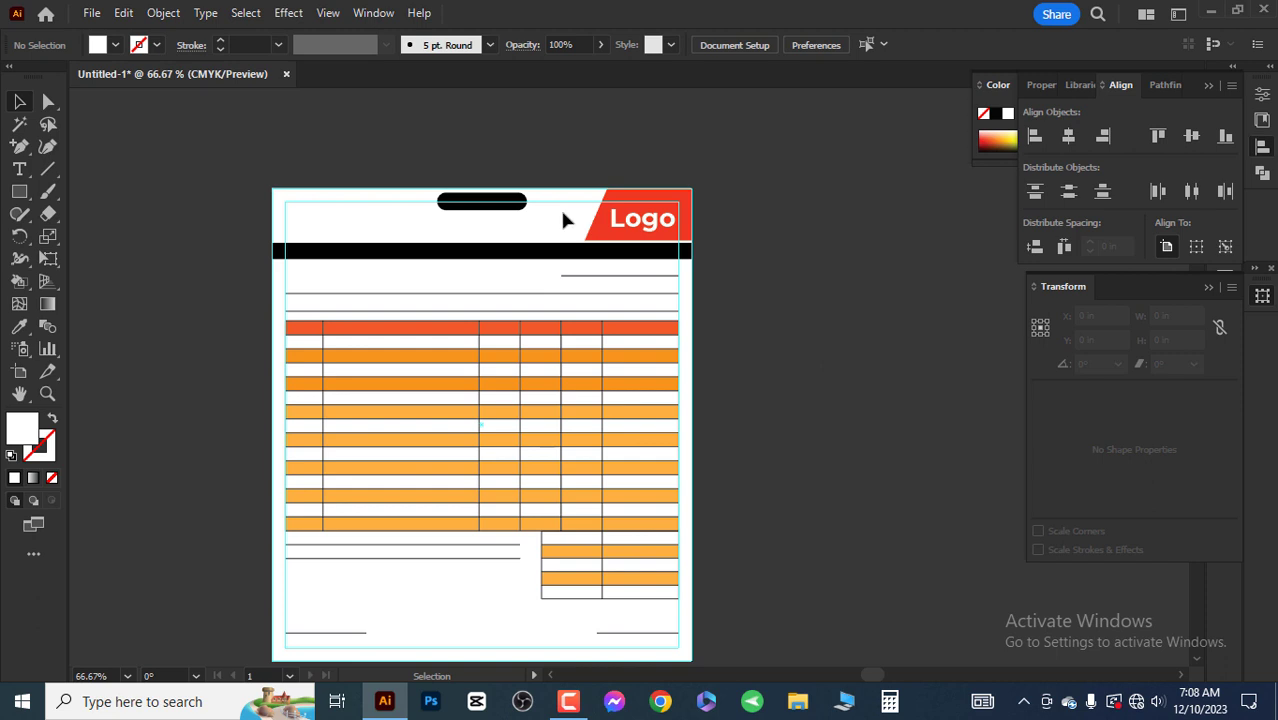
{"action": "scroll", "coordinate": [563, 219], "scroll_direction": "up", "scroll_amount": 3}
{"action": "scroll", "coordinate": [265, 222], "scroll_direction": "down", "scroll_amount": 3}
{"action": "left_click", "coordinate": [452, 240]}
Step: Type 'Cash Memo' as a new text object inside the black bar
{"action": "scroll", "coordinate": [476, 255], "scroll_direction": "up", "scroll_amount": 1}
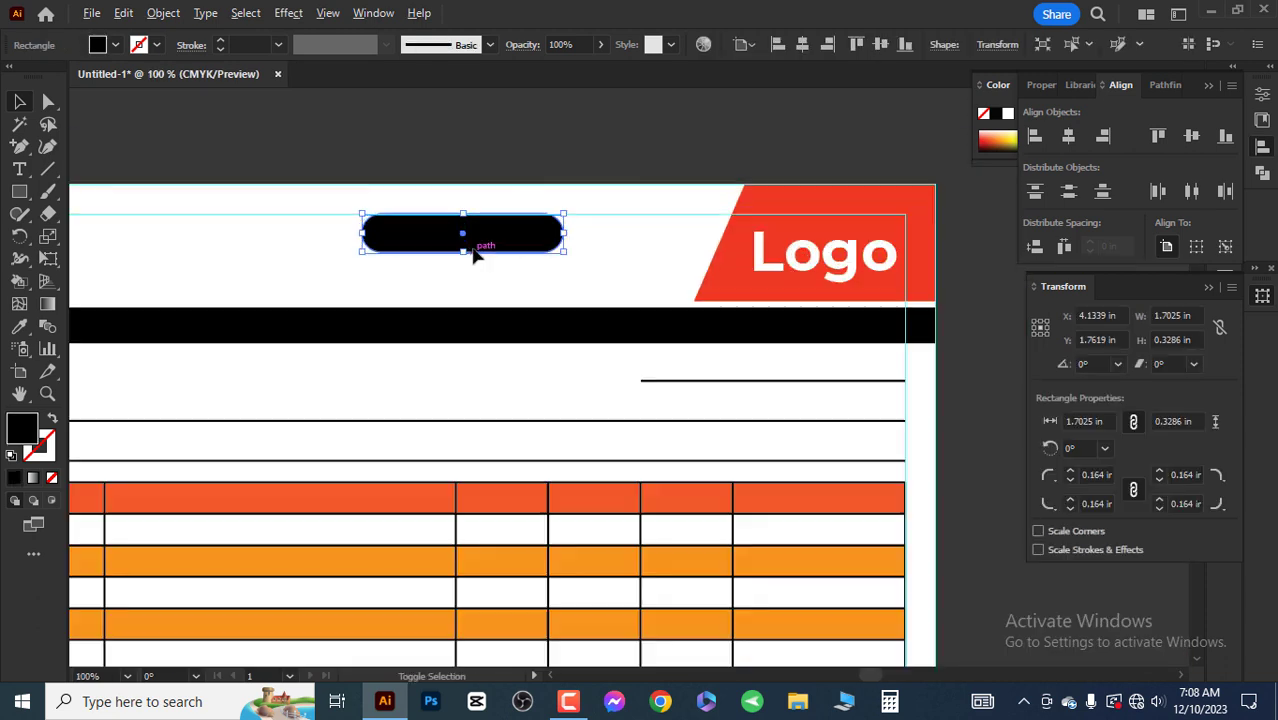
{"action": "key", "text": "t"}
{"action": "left_click", "coordinate": [466, 251]}
{"action": "key", "text": "BackSpace"}
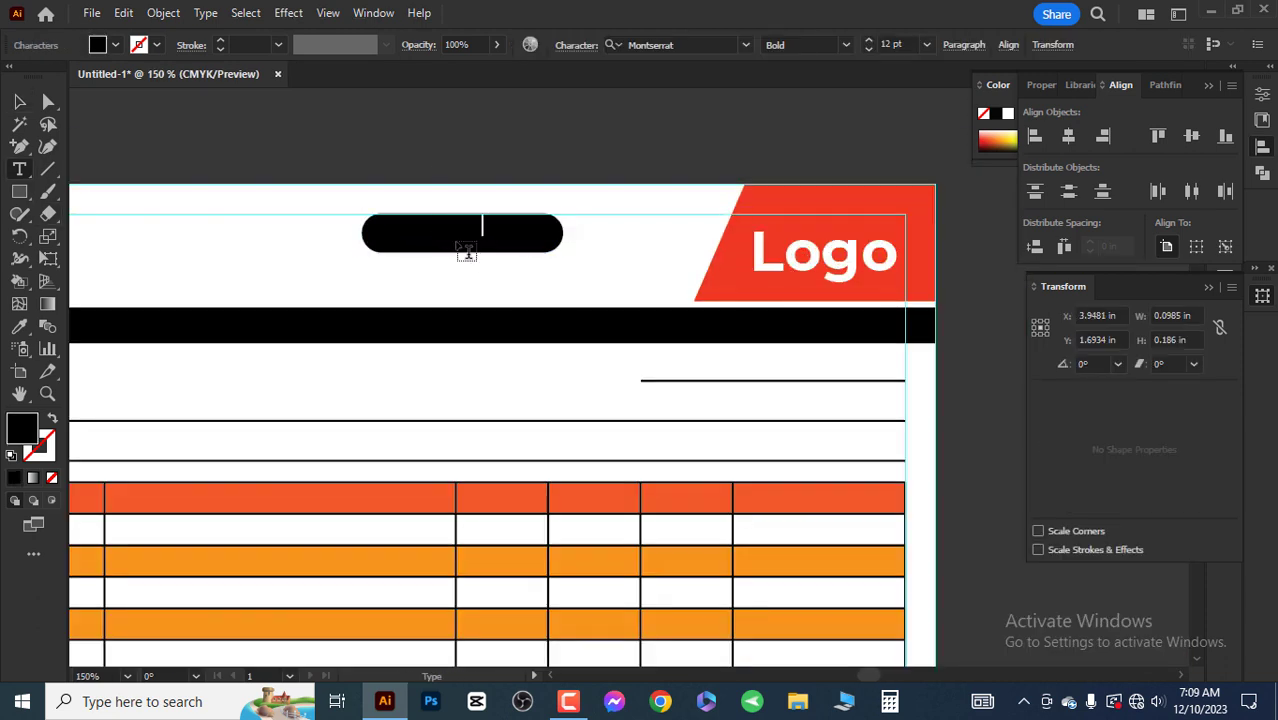
{"action": "type", "text": "Cash Memo"}
{"action": "key", "text": "Escape"}
Step: Give 'Cash Memo' the Logo's white bold style, scaled and centred in the black bar
{"action": "key", "text": "i"}
{"action": "left_click", "coordinate": [807, 258]}
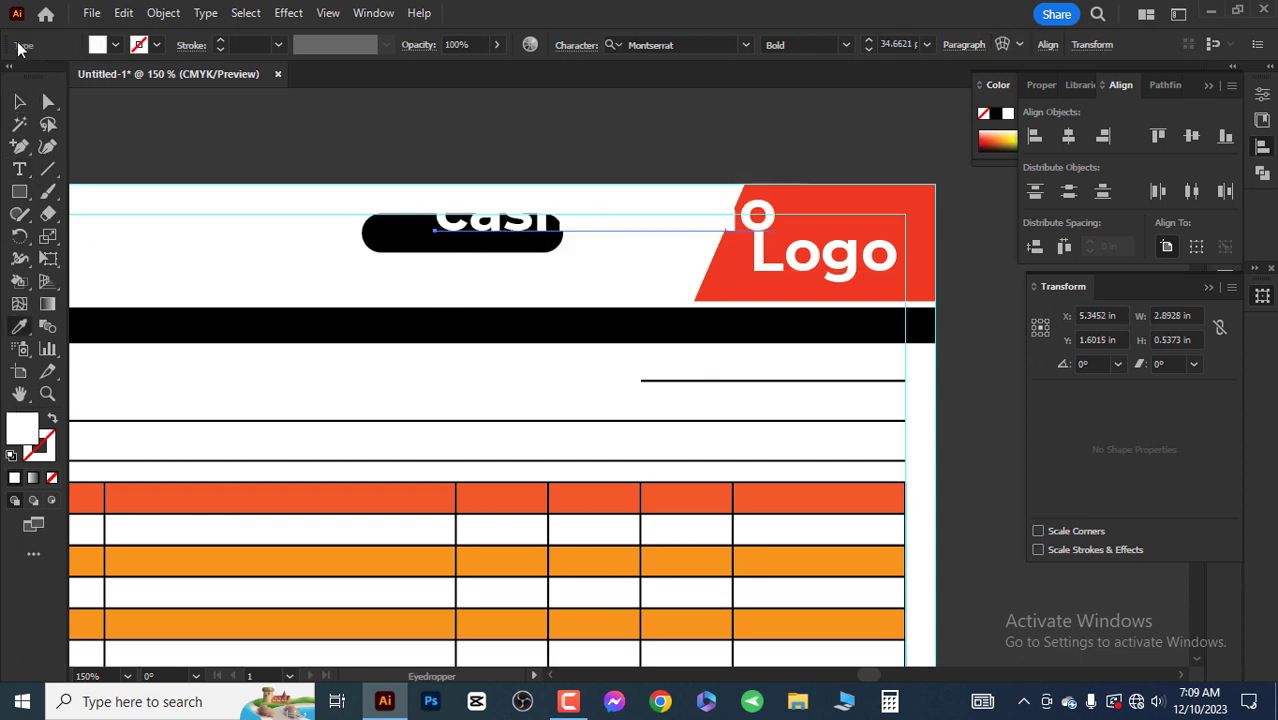
{"action": "key", "text": "v"}
{"action": "left_click_drag", "start_coordinate": [497, 222], "coordinate": [453, 230]}
{"action": "left_click", "coordinate": [555, 245], "text": "shift"}
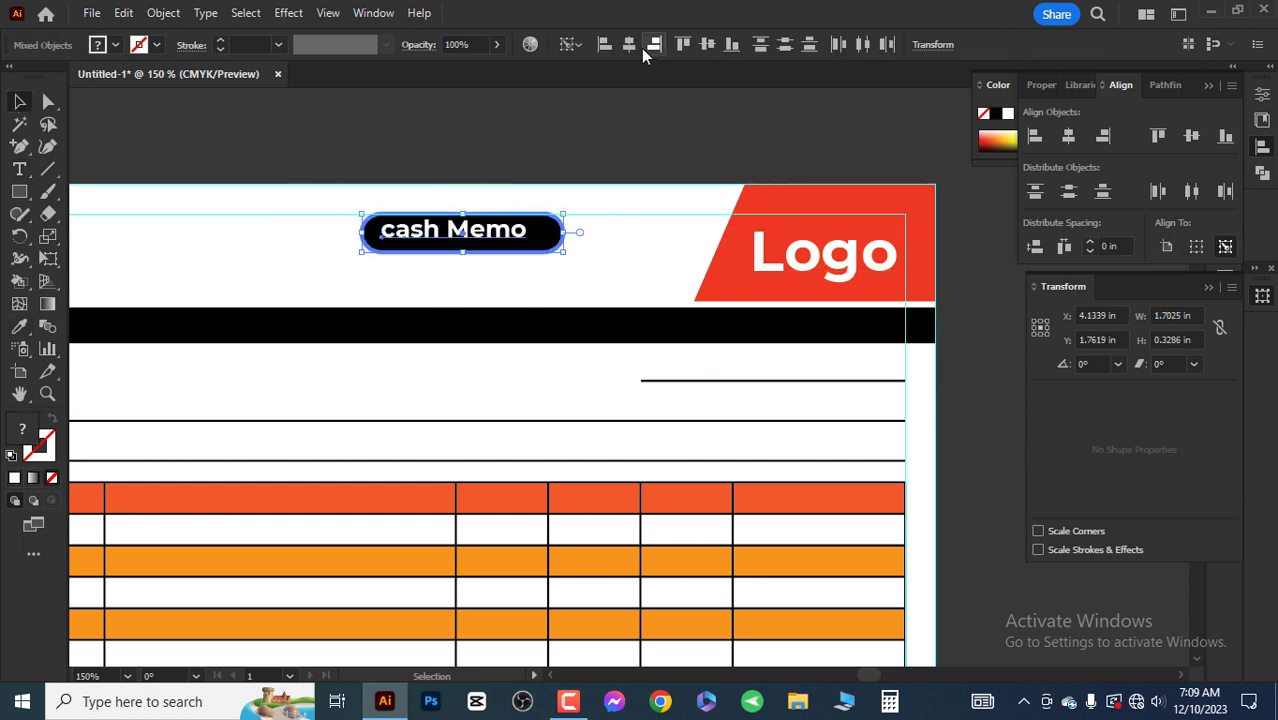
{"action": "left_click", "coordinate": [462, 232]}
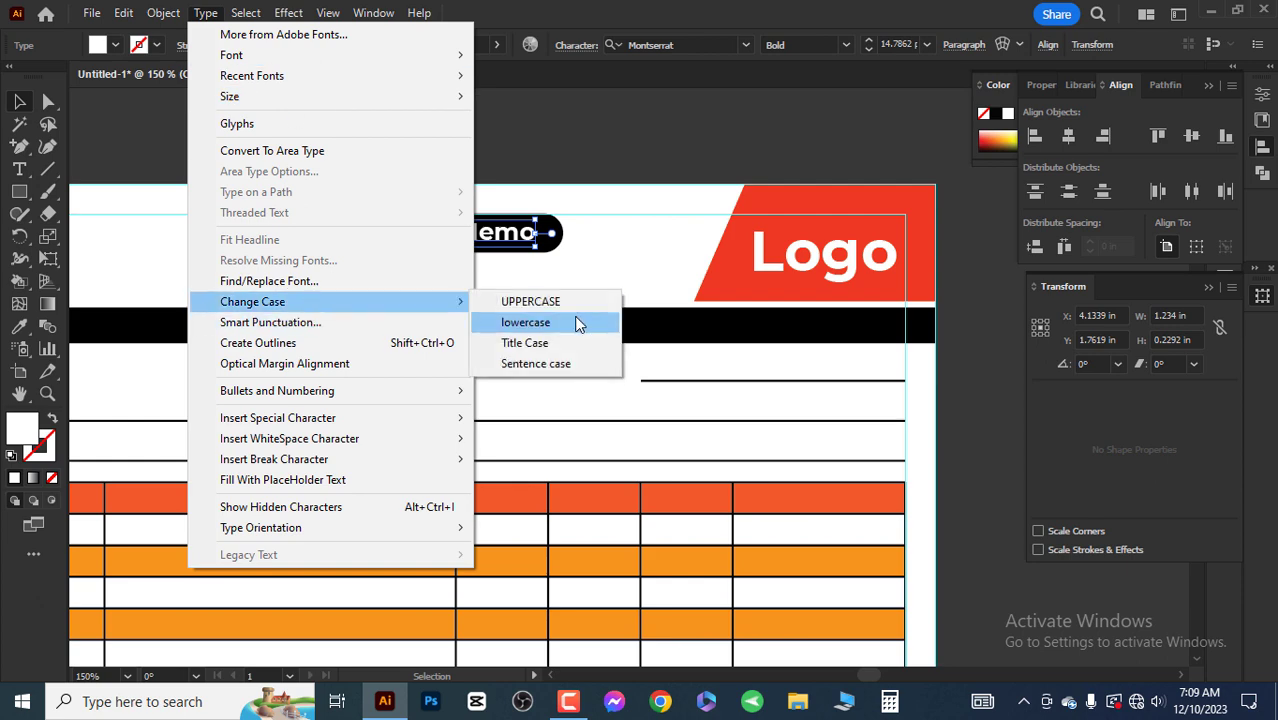
Step: Change the 'Cash Memo' title to Title Case
{"action": "left_click", "coordinate": [540, 345]}
{"action": "left_click", "coordinate": [205, 12]}
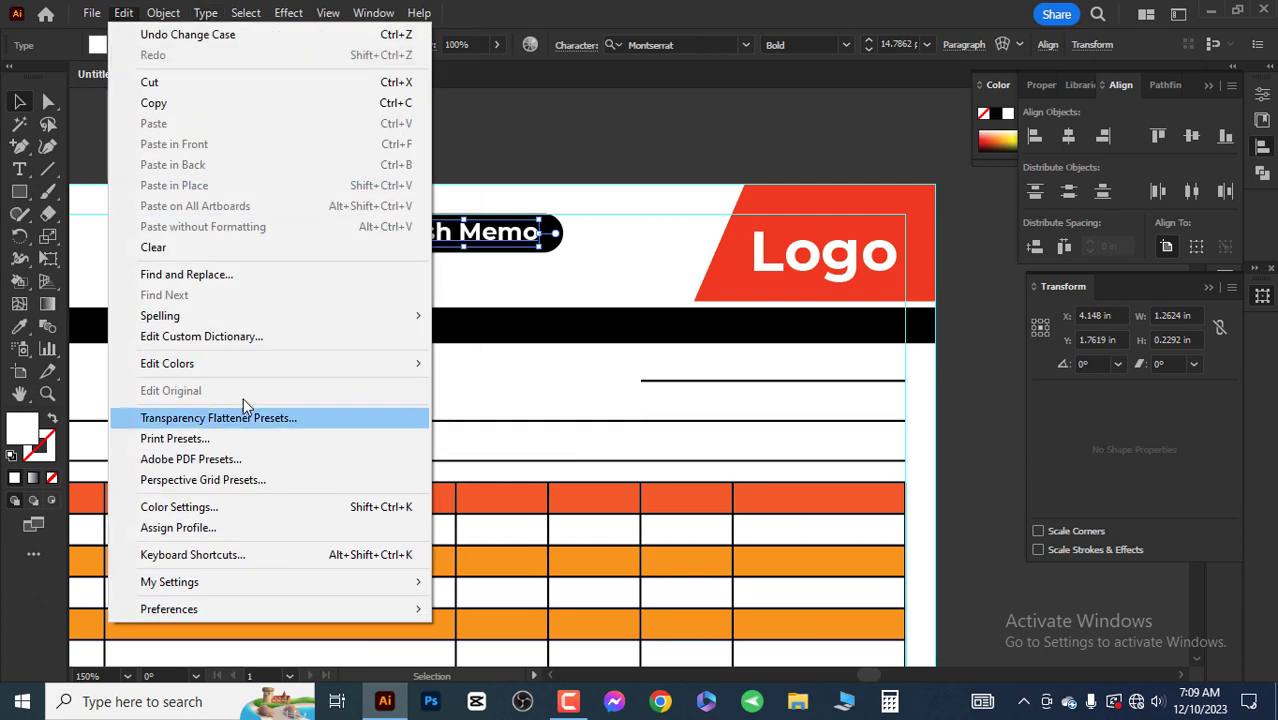
{"action": "mouse_move", "coordinate": [160, 315]}
{"action": "left_click", "coordinate": [500, 331]}
{"action": "left_click", "coordinate": [780, 485]}
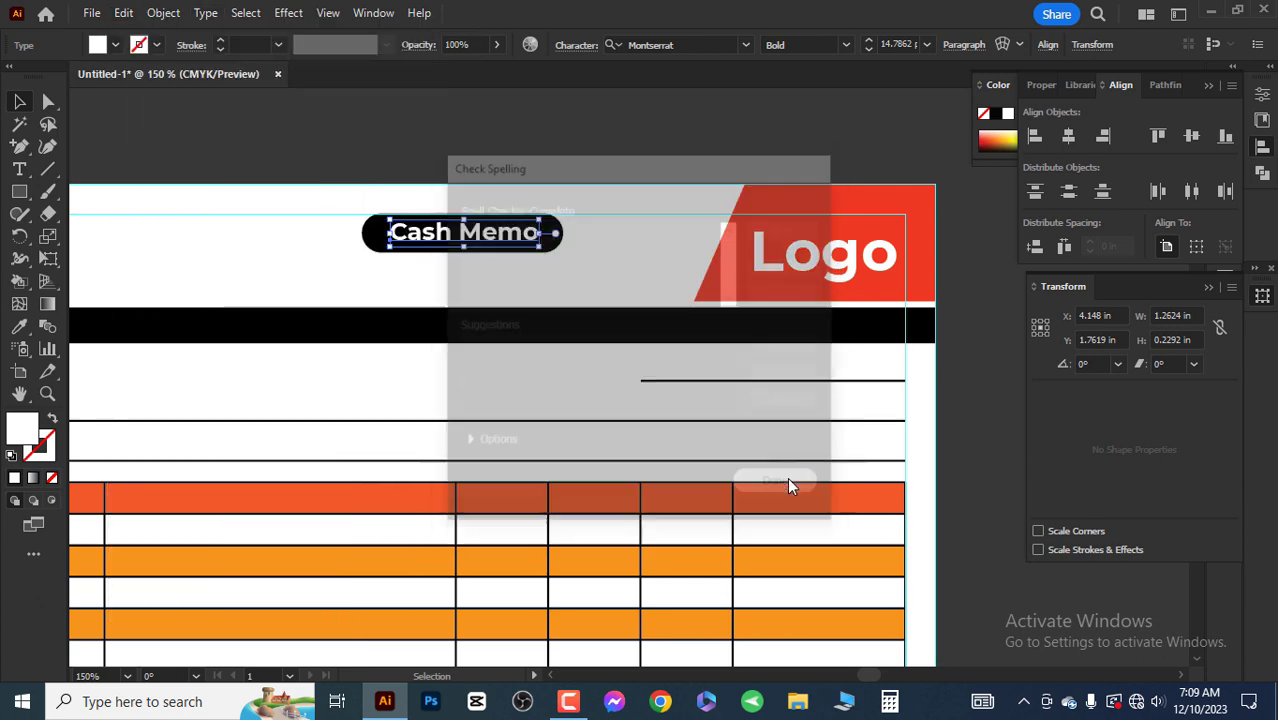
Step: Place a copy of 'Cash Memo' below the header
{"action": "key", "text": "ctrl+minus"}
{"action": "key", "text": "ctrl+minus"}
{"action": "left_click", "coordinate": [845, 44]}
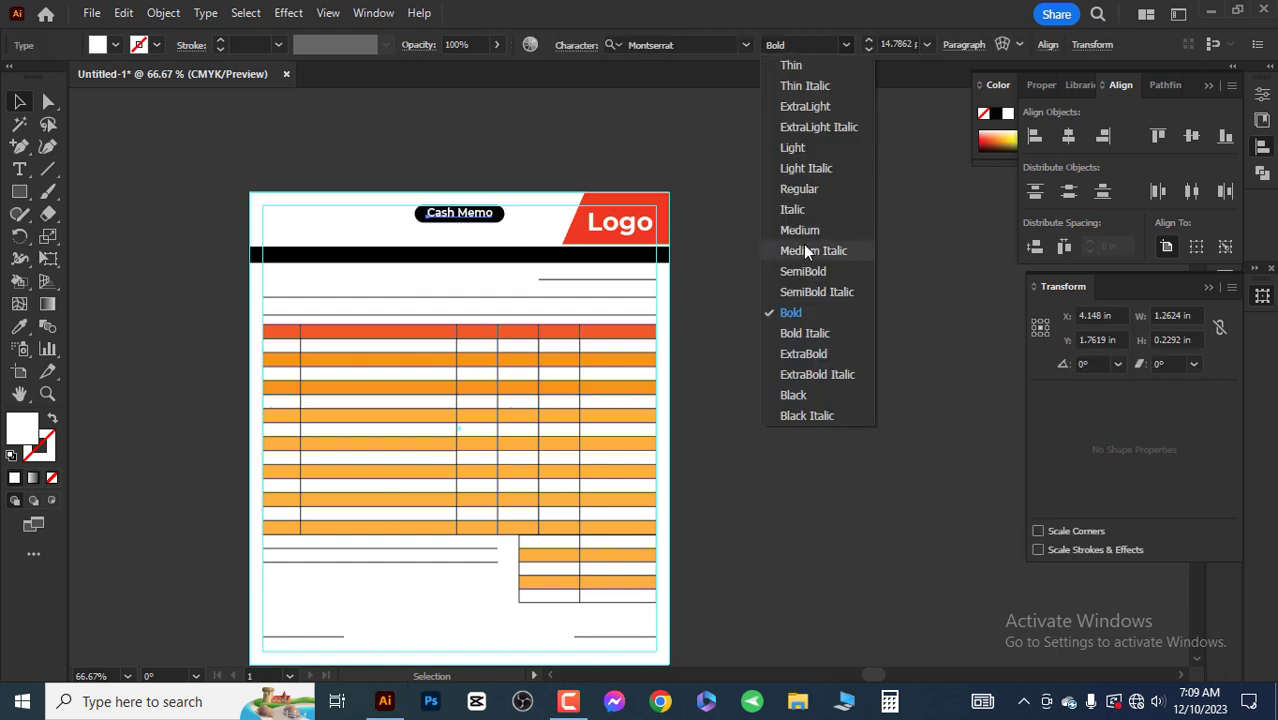
{"action": "left_click", "coordinate": [751, 196]}
{"action": "key", "text": "ctrl+plus"}
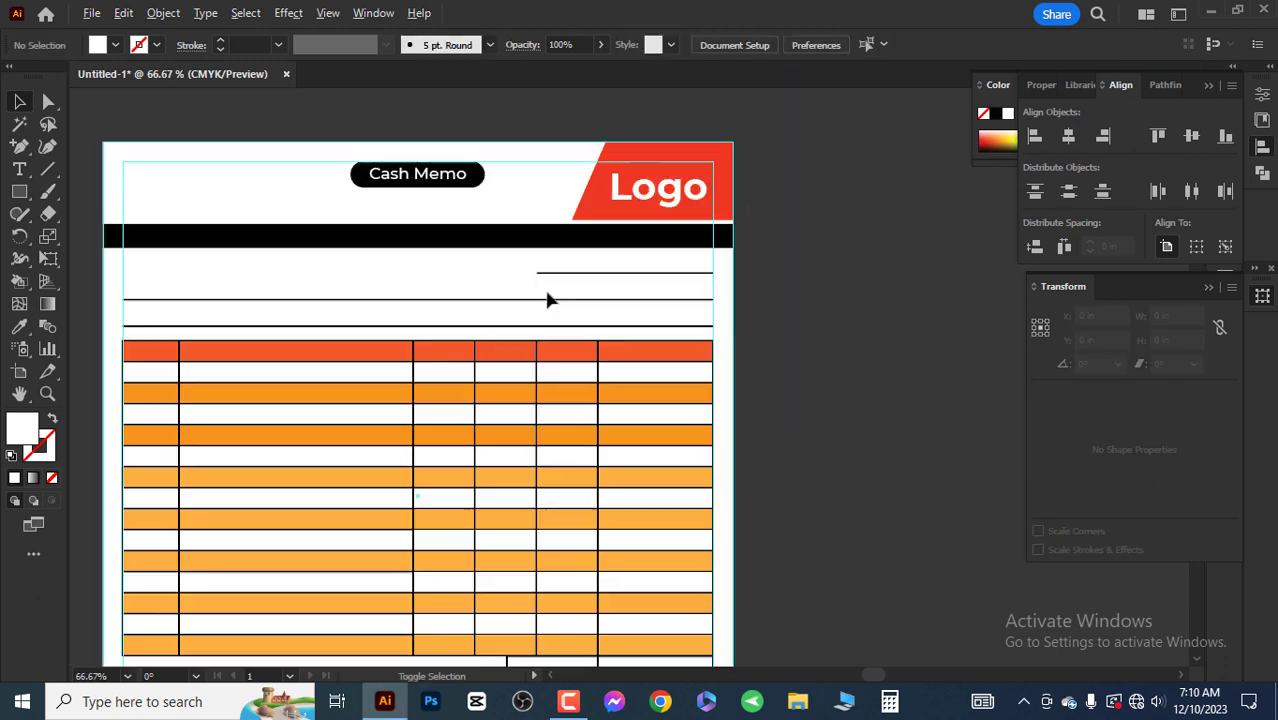
{"action": "key", "text": "ctrl+plus"}
{"action": "mouse_move", "coordinate": [413, 117]}
{"action": "left_mouse_down"}
{"action": "mouse_move", "coordinate": [596, 301]}
{"action": "mouse_move", "coordinate": [592, 256]}
{"action": "left_mouse_up"}
Step: Recolour the copied text black, change it to 'Memo No:' and place it on the first right line
{"action": "left_click", "coordinate": [56, 64]}
{"action": "double_click", "coordinate": [540, 255]}
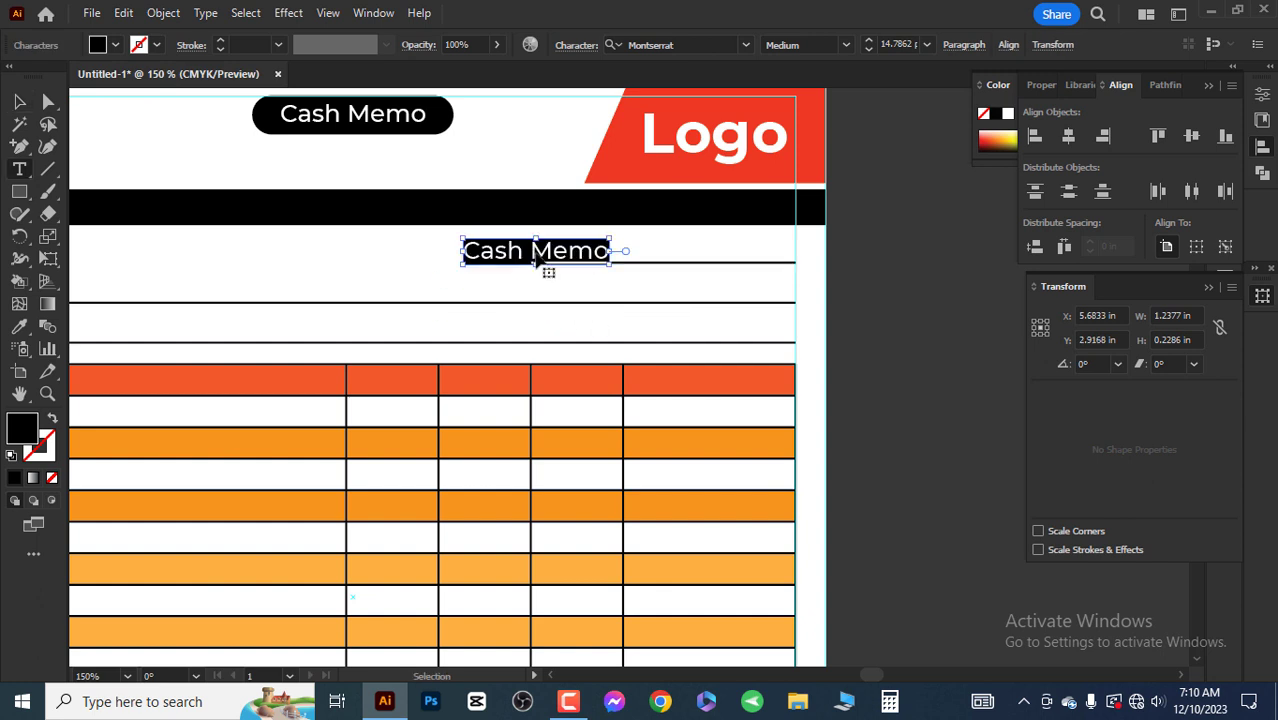
{"action": "key", "text": "Home"}
{"action": "key", "text": "Delete"}
{"action": "key", "text": "Delete"}
{"action": "key", "text": "Delete"}
{"action": "type", "text": "No"}
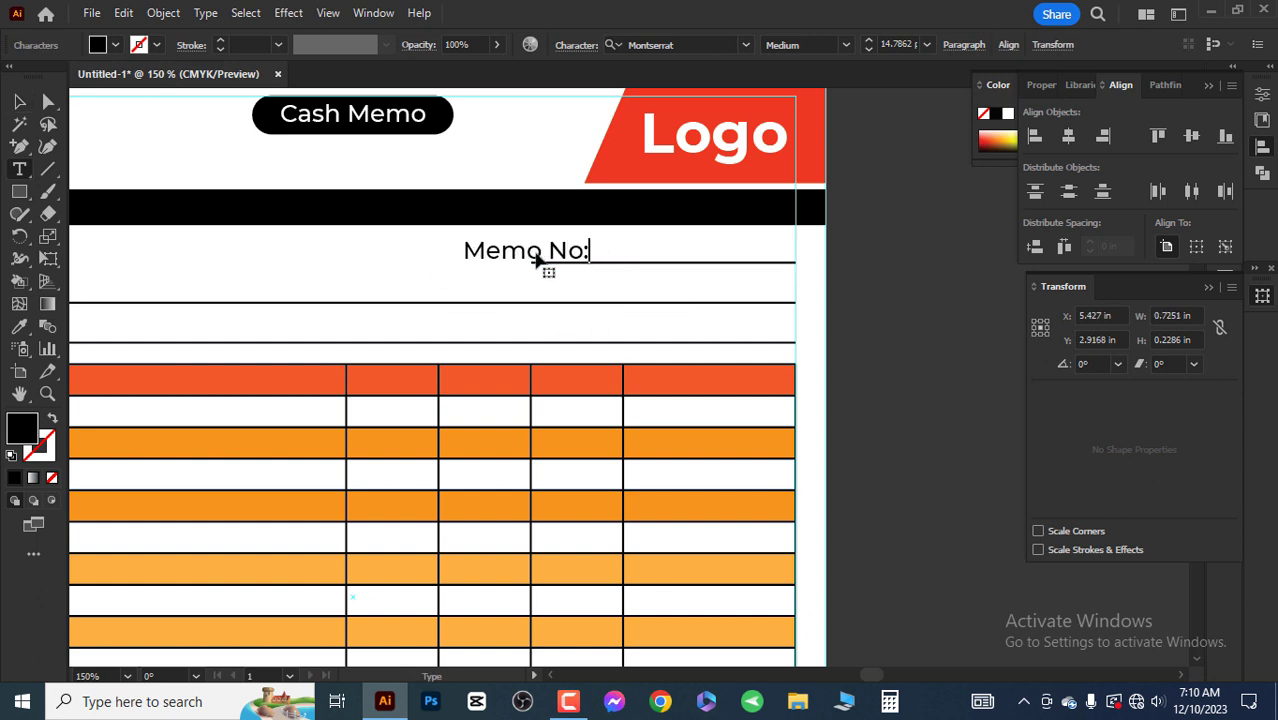
{"action": "type", "text": ":"}
{"action": "key", "text": "Escape"}
{"action": "mouse_move", "coordinate": [528, 252]}
{"action": "left_mouse_down"}
{"action": "mouse_move", "coordinate": [634, 257]}
{"action": "mouse_move", "coordinate": [633, 300]}
{"action": "mouse_move", "coordinate": [572, 341]}
{"action": "left_mouse_up"}
Step: Turn the label copies into 'Date :' and 'Mobile:', leaving the three labels left-aligned
{"action": "triple_click", "coordinate": [634, 300]}
{"action": "type", "text": "Date :"}
{"action": "key", "text": "Escape"}
{"action": "triple_click", "coordinate": [575, 340]}
{"action": "key", "text": "BackSpace"}
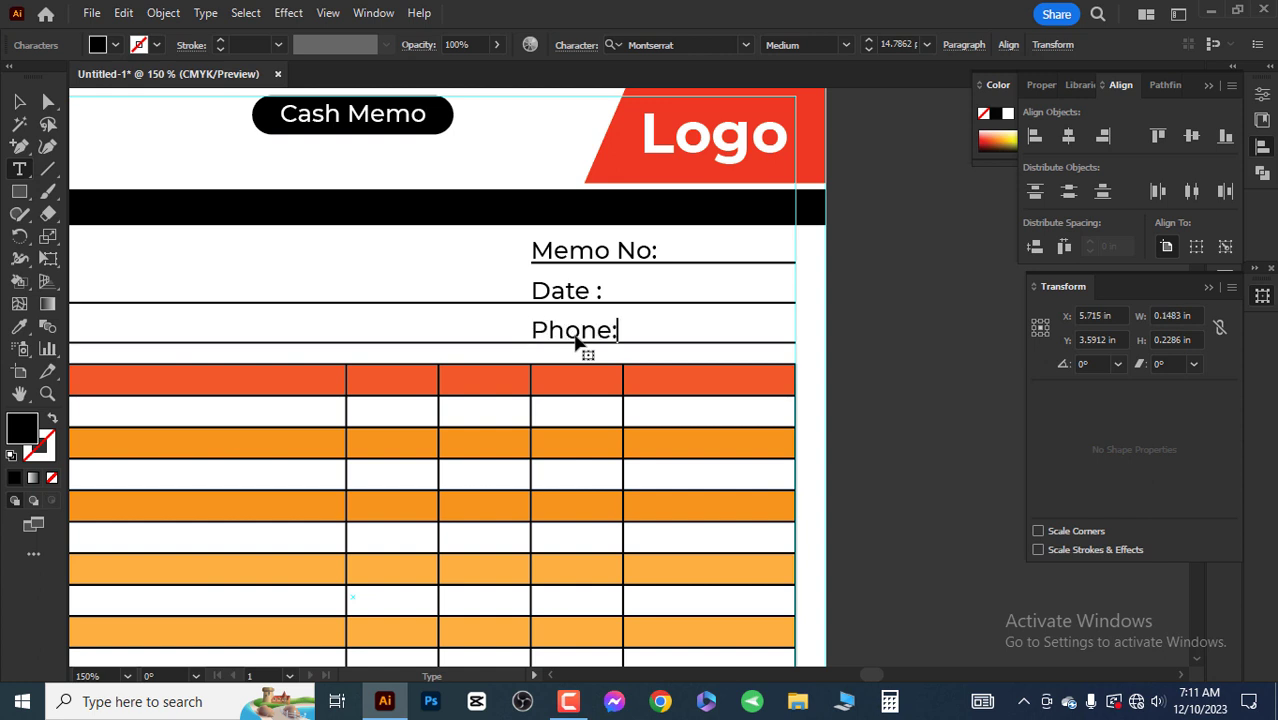
{"action": "type", "text": ":"}
{"action": "key", "text": "Escape"}
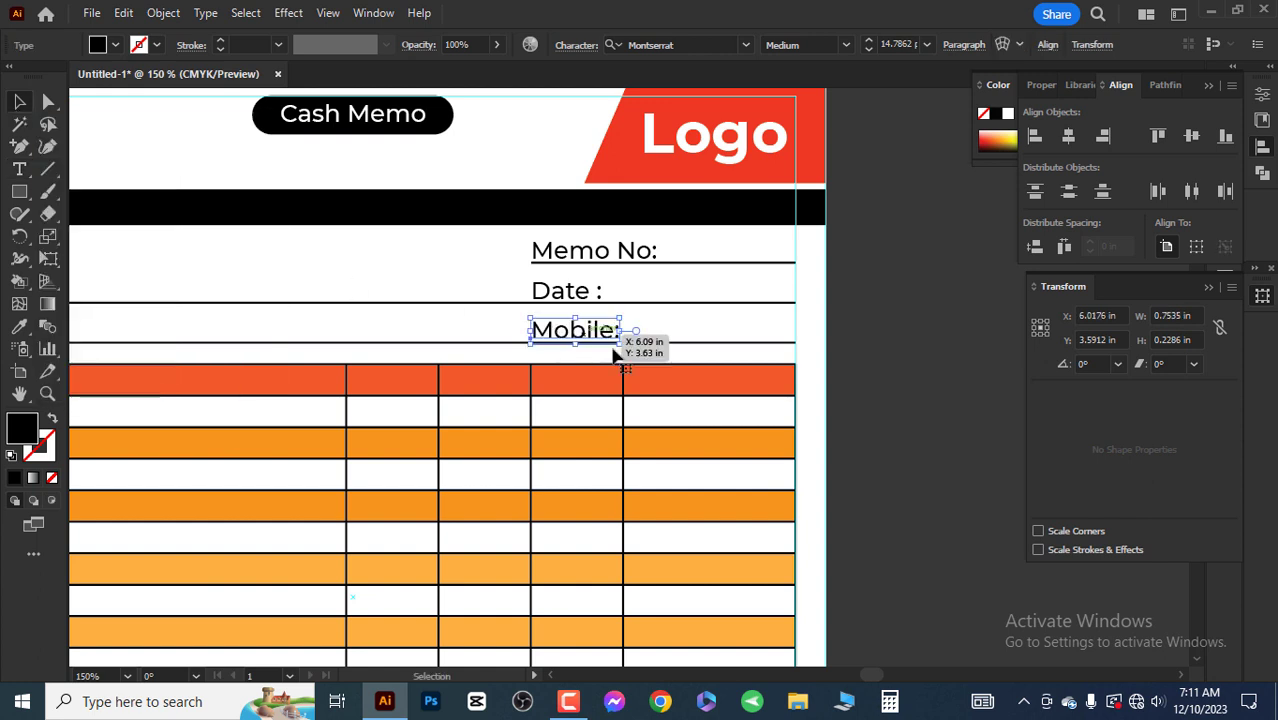
{"action": "left_click", "coordinate": [595, 291], "text": "shift"}
{"action": "left_click", "coordinate": [612, 258], "text": "shift"}
{"action": "left_click", "coordinate": [1103, 136]}
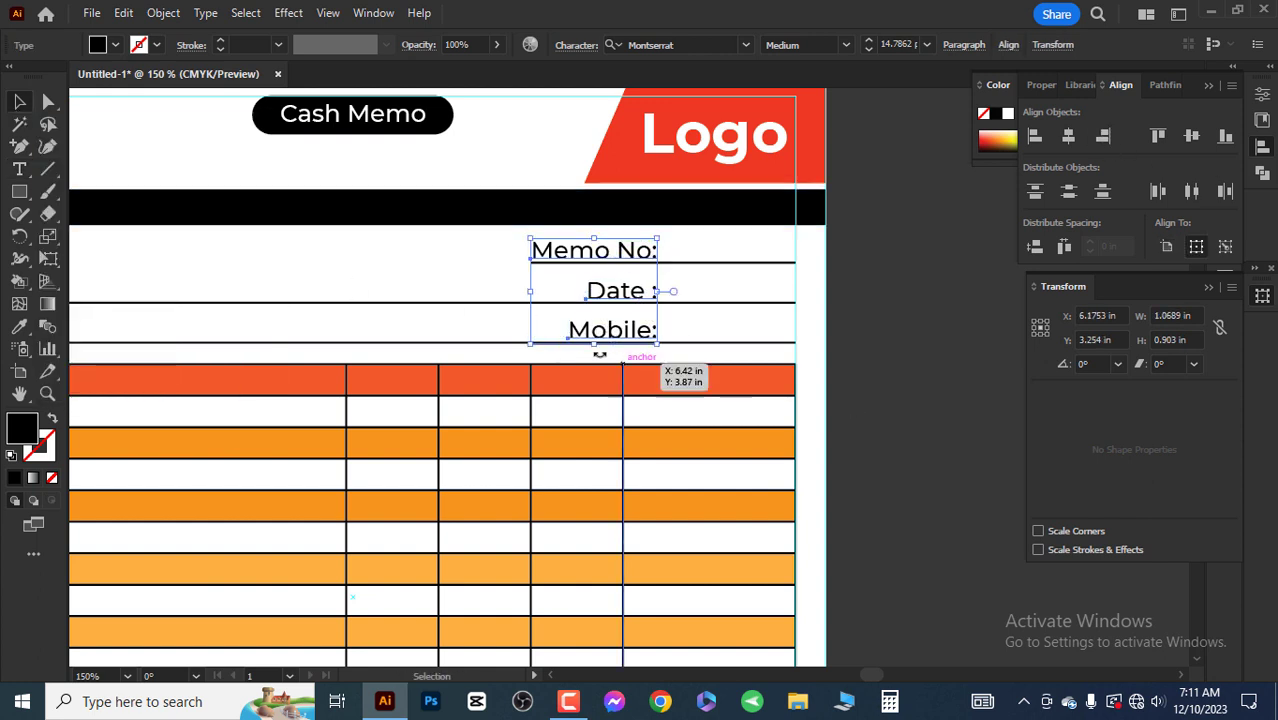
{"action": "key", "text": "ctrl+z"}
{"action": "left_click", "coordinate": [892, 359]}
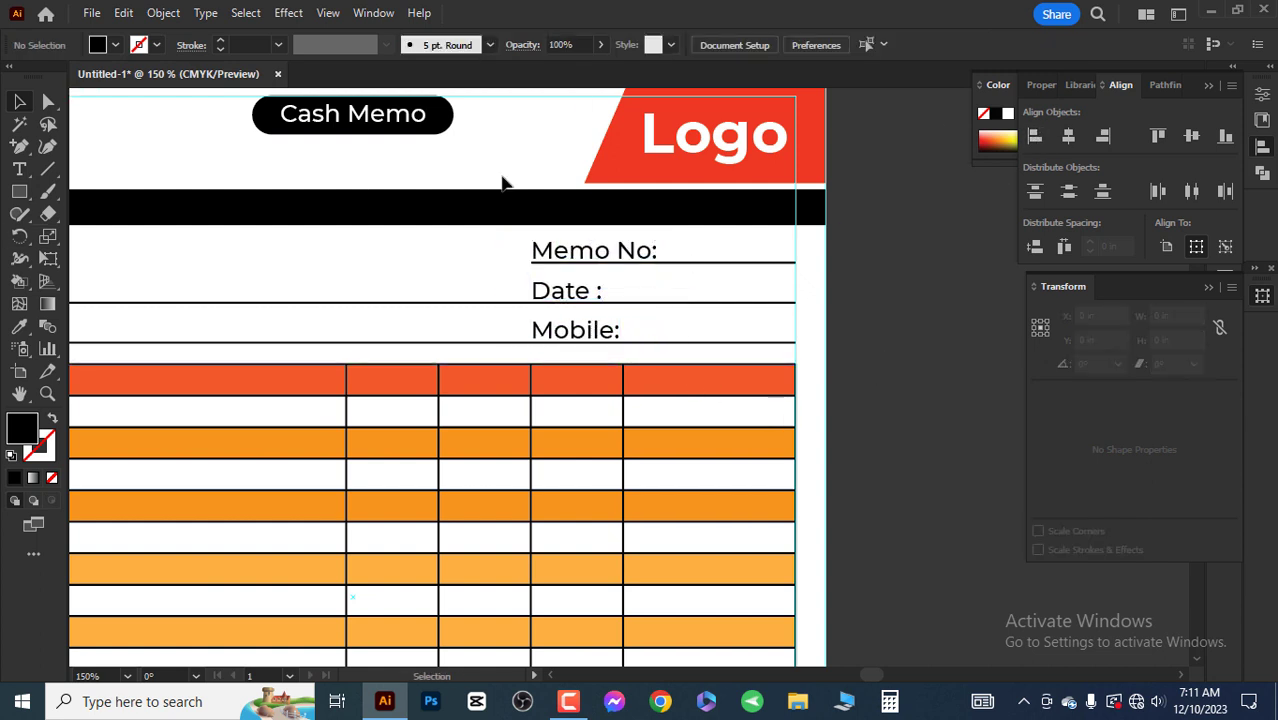
Step: Add a bold '01' beside Memo No:
{"action": "mouse_move", "coordinate": [582, 294]}
{"action": "left_mouse_down"}
{"action": "mouse_move", "coordinate": [735, 255]}
{"action": "mouse_move", "coordinate": [683, 252]}
{"action": "mouse_move", "coordinate": [732, 256]}
{"action": "left_mouse_up"}
{"action": "double_click", "coordinate": [735, 255]}
{"action": "type", "text": "01"}
{"action": "left_click", "coordinate": [845, 45]}
{"action": "left_click", "coordinate": [798, 311]}
{"action": "key", "text": "Escape"}
{"action": "left_click", "coordinate": [898, 281]}
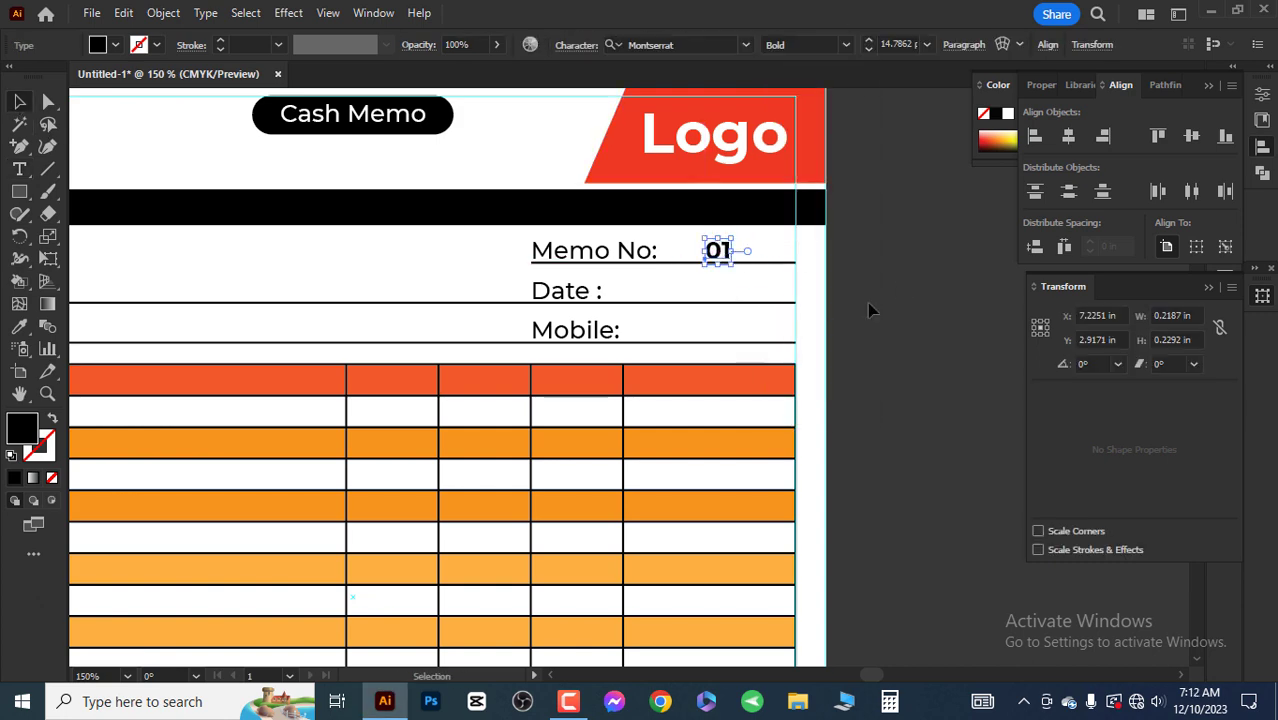
{"action": "left_click", "coordinate": [867, 303]}
{"action": "key", "text": "ctrl+minus"}
Step: Copy a label to the left line as 'Address' and fix its spelling with Check Spelling
{"action": "key", "text": "ctrl+plus"}
{"action": "left_click_drag", "start_coordinate": [765, 311], "coordinate": [145, 318]}
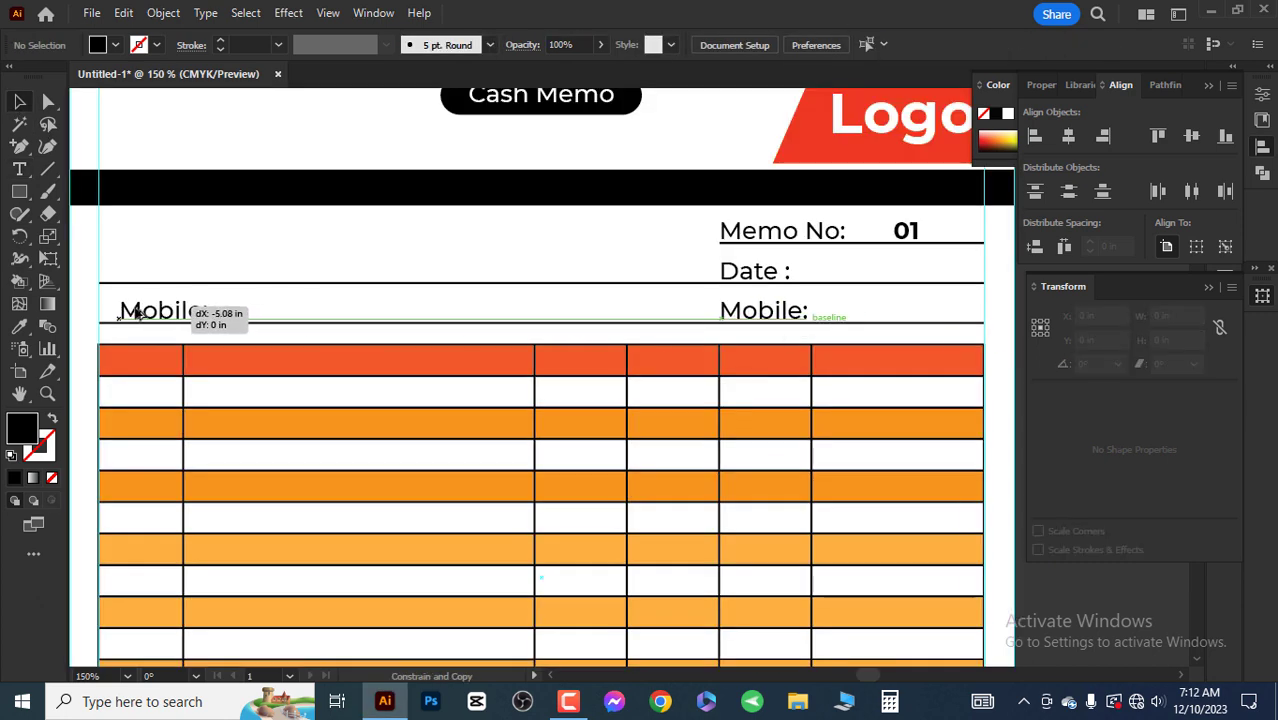
{"action": "double_click", "coordinate": [145, 312]}
{"action": "type", "text": "Adre"}
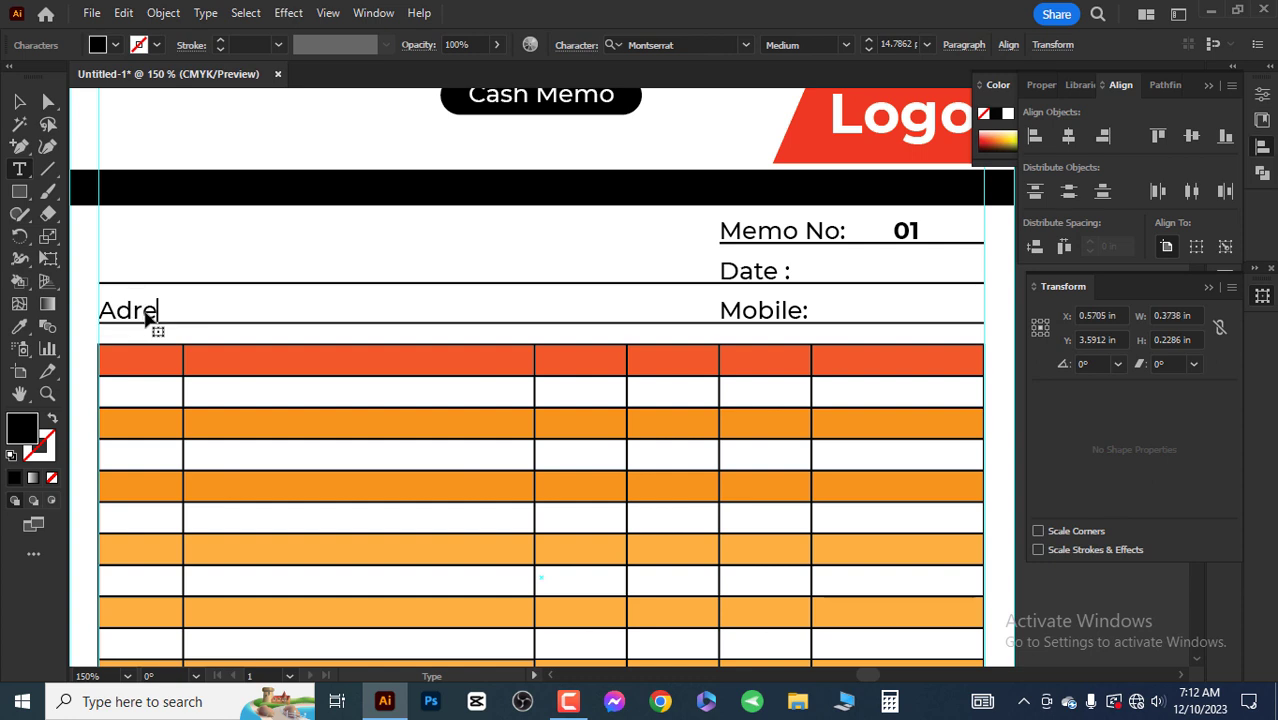
{"action": "type", "text": "ss"}
{"action": "left_click", "coordinate": [123, 13]}
{"action": "left_click", "coordinate": [500, 337]}
{"action": "left_click", "coordinate": [788, 229]}
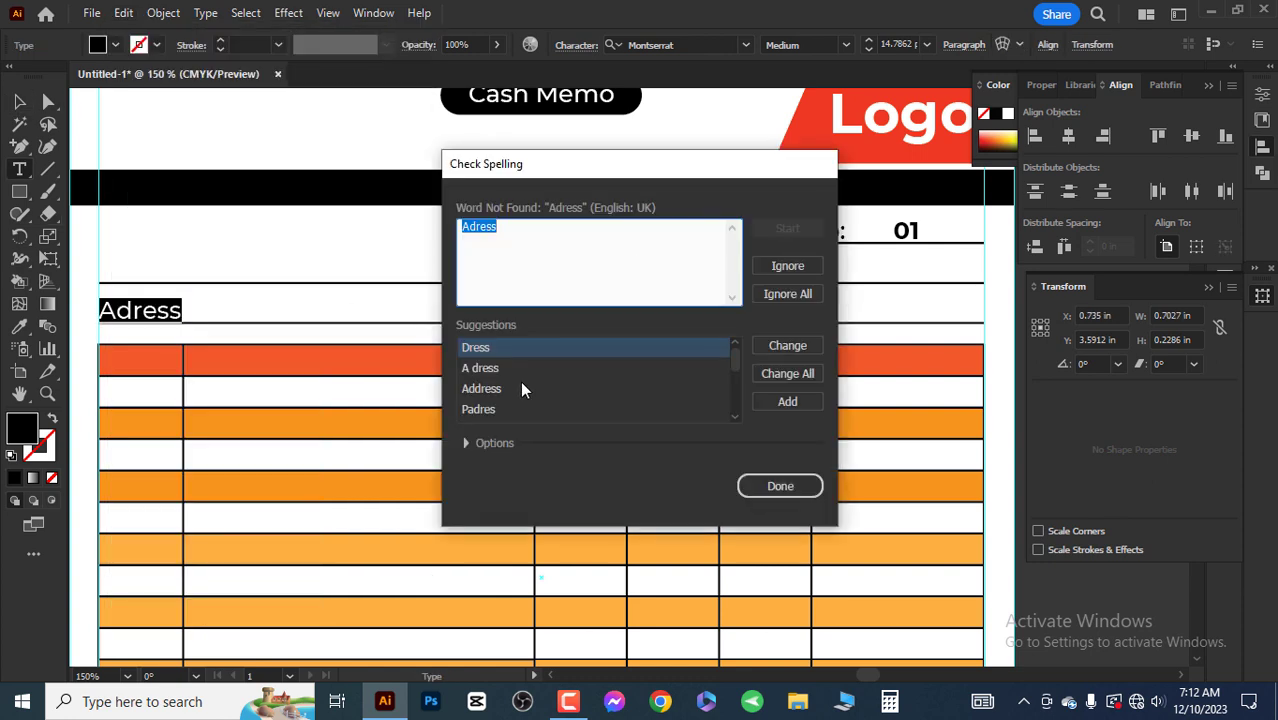
{"action": "left_click", "coordinate": [481, 388]}
{"action": "left_click", "coordinate": [787, 345]}
Step: Complete the left labels as 'Address:' and 'Name:' on the line above
{"action": "left_click", "coordinate": [780, 486]}
{"action": "key", "text": "Escape"}
{"action": "left_click_drag", "start_coordinate": [170, 315], "coordinate": [170, 279]}
{"action": "double_click", "coordinate": [192, 311]}
{"action": "type", "text": ":"}
{"action": "double_click", "coordinate": [192, 270]}
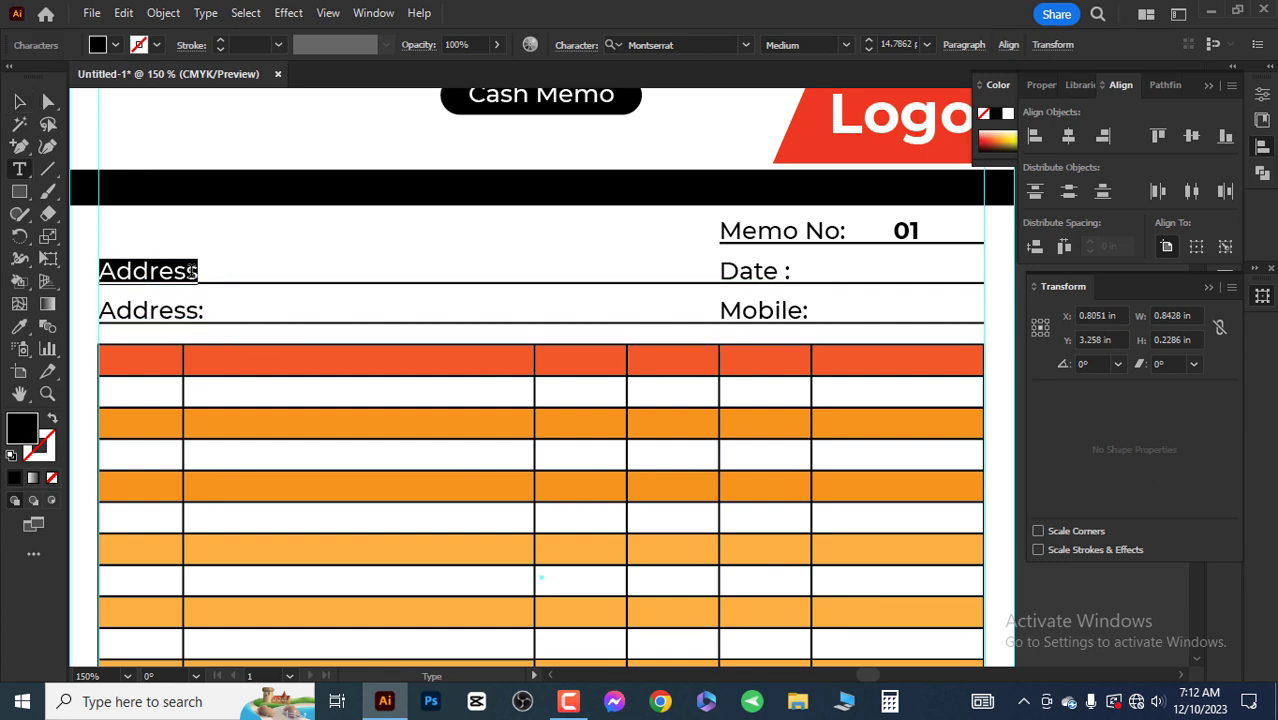
{"action": "type", "text": "Name:"}
{"action": "left_click", "coordinate": [19, 101]}
Step: Add a white 'Sl' label centred in the first header cell
{"action": "left_click", "coordinate": [255, 321]}
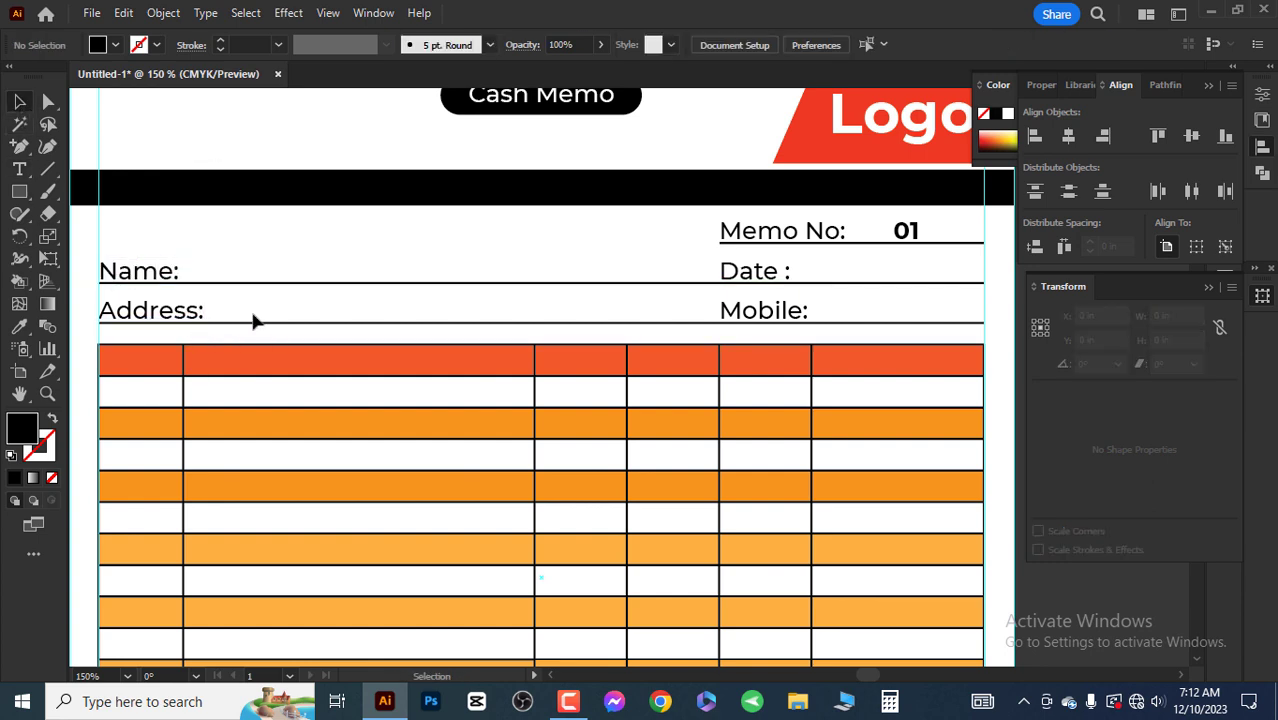
{"action": "key", "text": "ctrl+equal"}
{"action": "left_click_drag", "start_coordinate": [180, 266], "coordinate": [180, 387]}
{"action": "left_click", "coordinate": [115, 44]}
{"action": "left_click", "coordinate": [156, 130]}
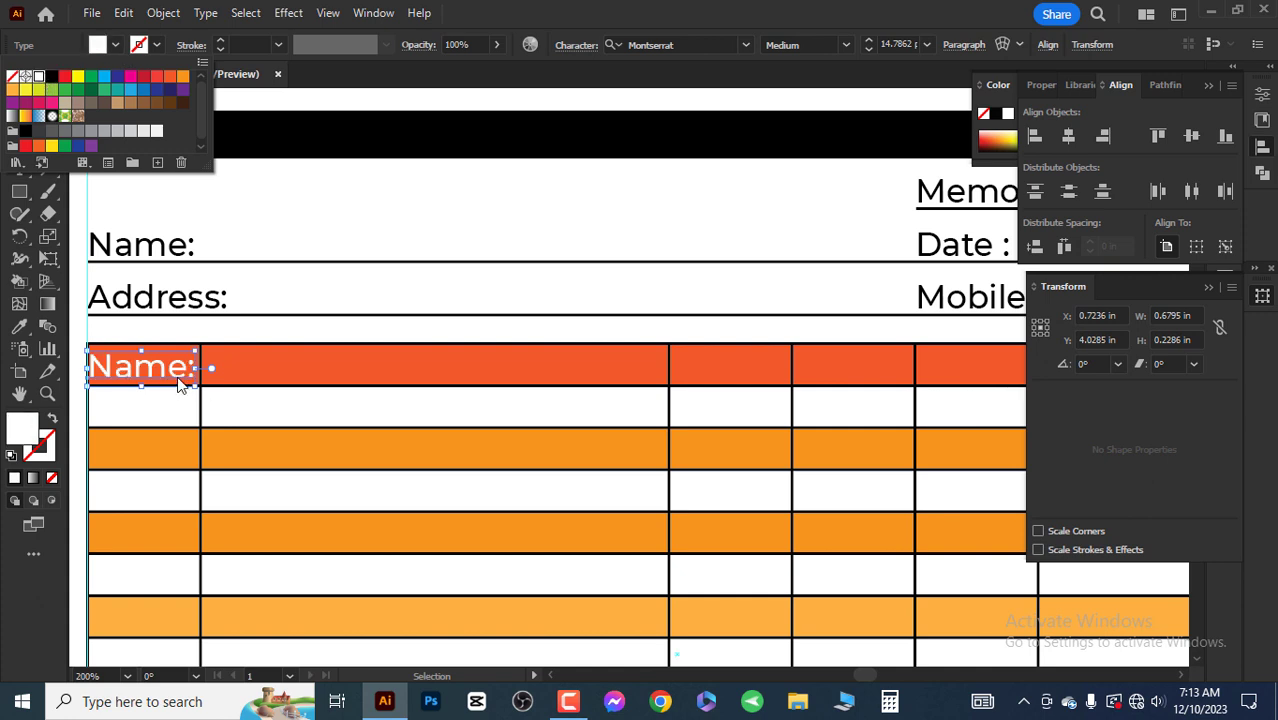
{"action": "double_click", "coordinate": [178, 382]}
{"action": "type", "text": "S"}
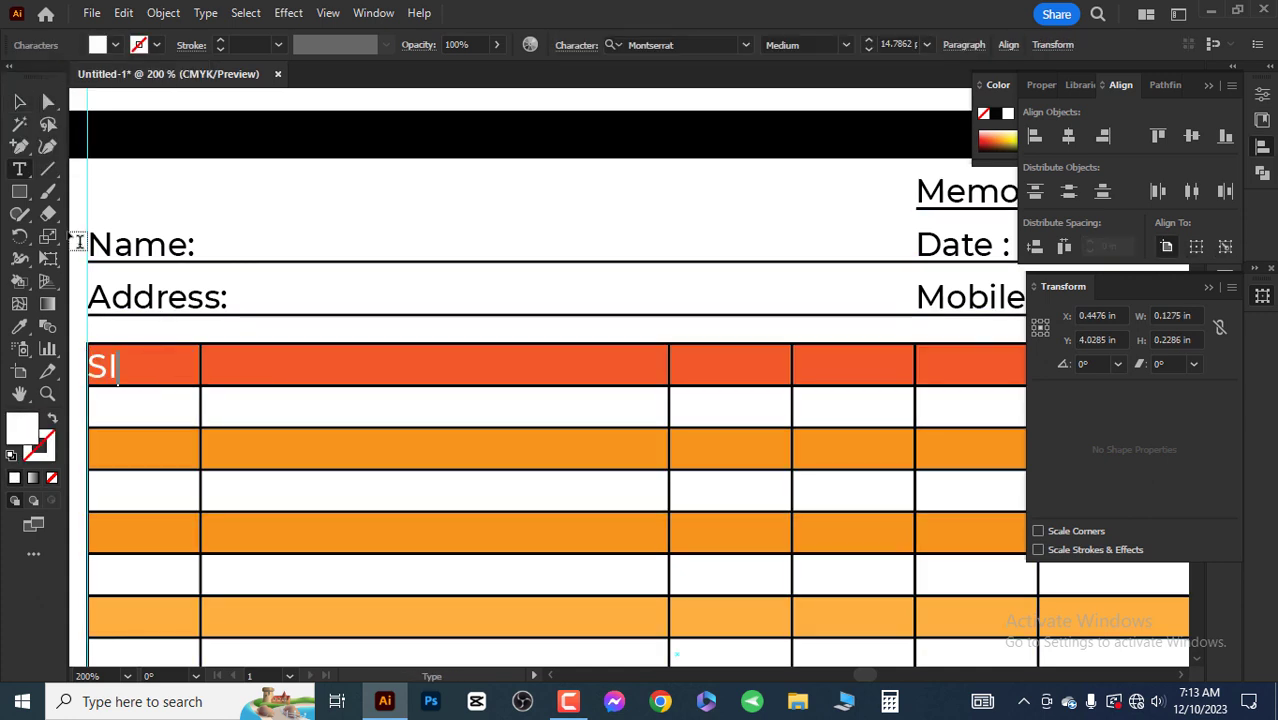
{"action": "type", "text": "l"}
{"action": "key", "text": "Escape"}
{"action": "left_click_drag", "start_coordinate": [100, 368], "coordinate": [145, 368]}
{"action": "key", "text": "ctrl+equal"}
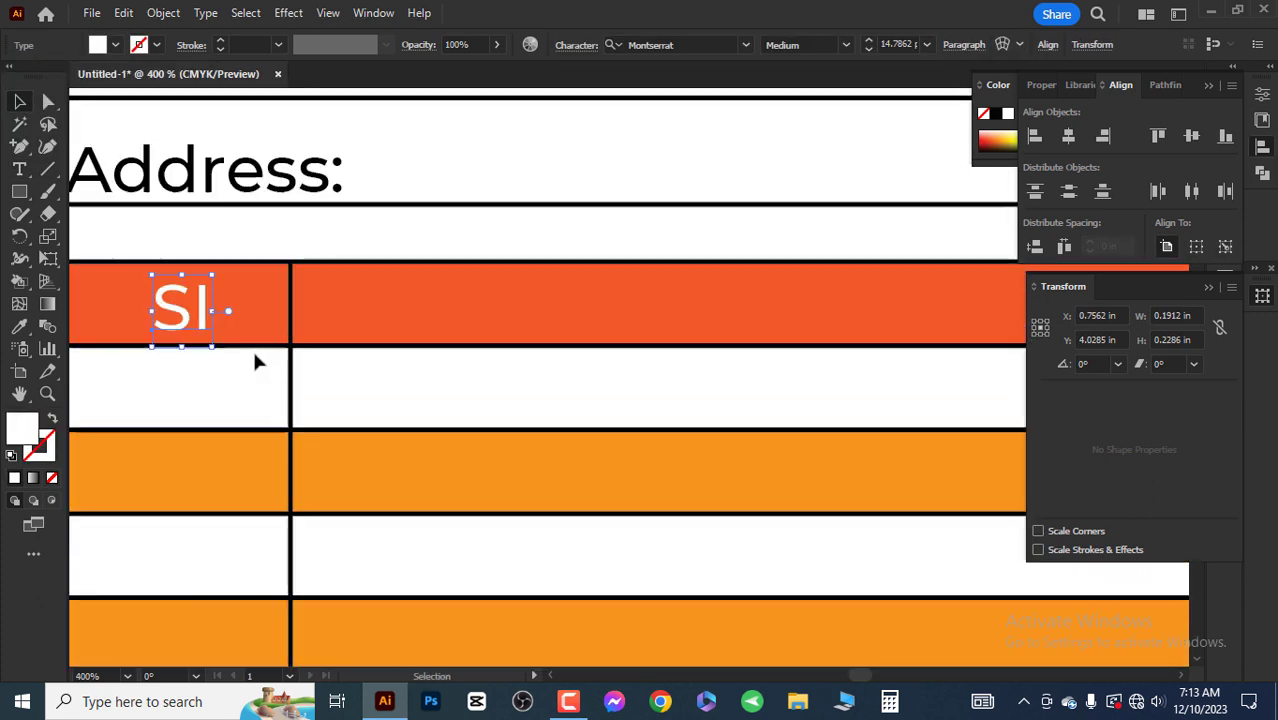
{"action": "mouse_move", "coordinate": [182, 308]}
{"action": "left_mouse_down"}
{"action": "mouse_move", "coordinate": [213, 340]}
{"action": "mouse_move", "coordinate": [500, 340]}
{"action": "left_mouse_up"}
{"action": "key", "text": "ctrl+minus"}
Step: Add a 'Description' label centred in the second column
{"action": "key", "text": "t"}
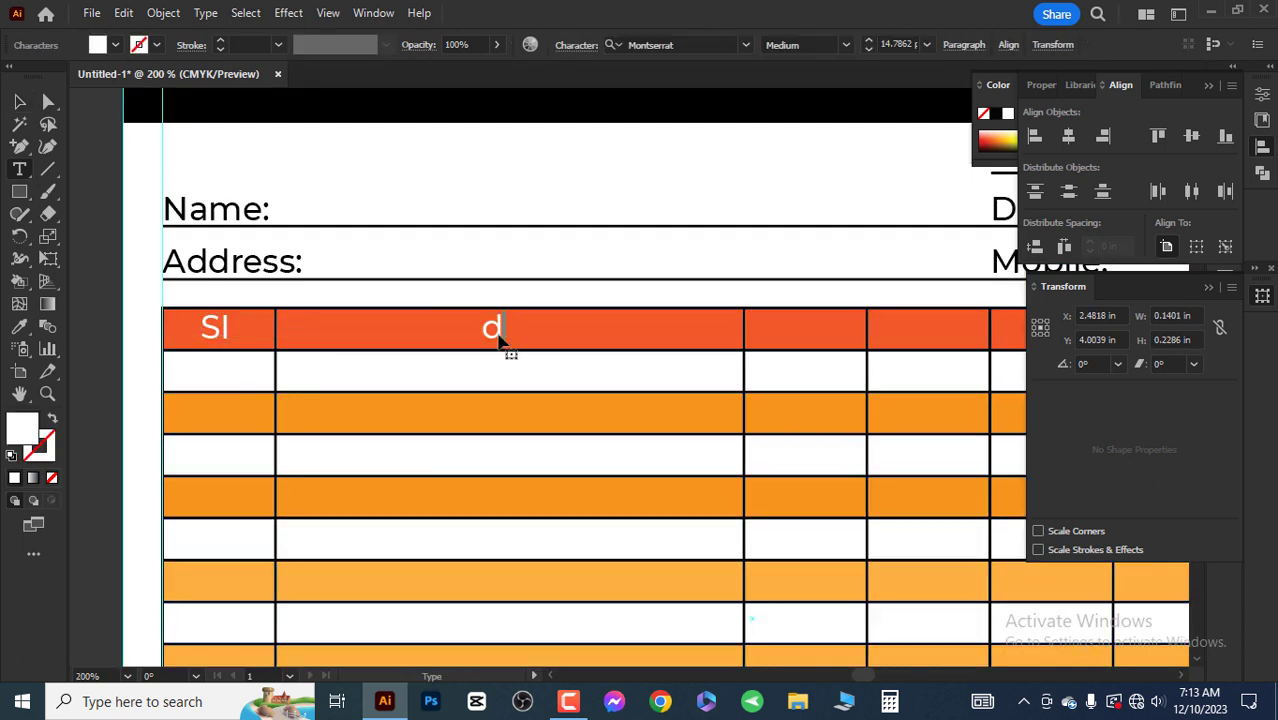
{"action": "key", "text": "Escape"}
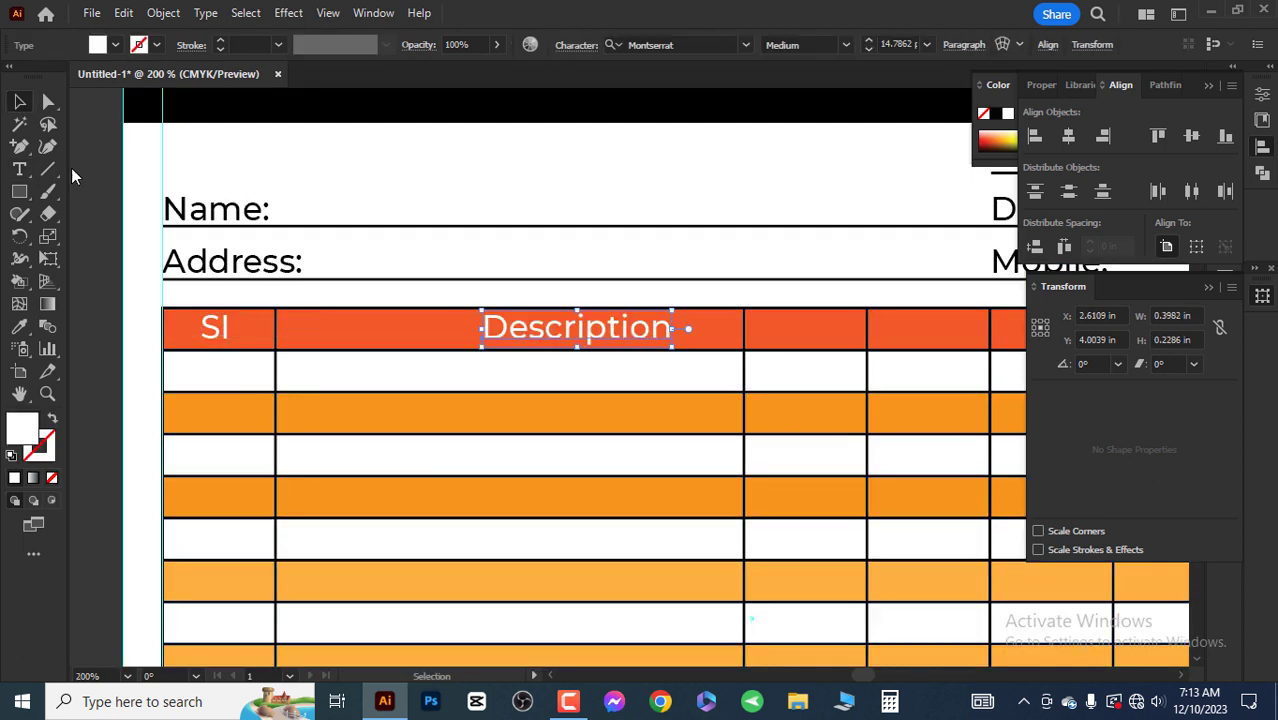
{"action": "left_click_drag", "start_coordinate": [500, 340], "coordinate": [450, 280]}
{"action": "key", "text": "ctrl+minus"}
{"action": "key", "text": "ctrl+plus"}
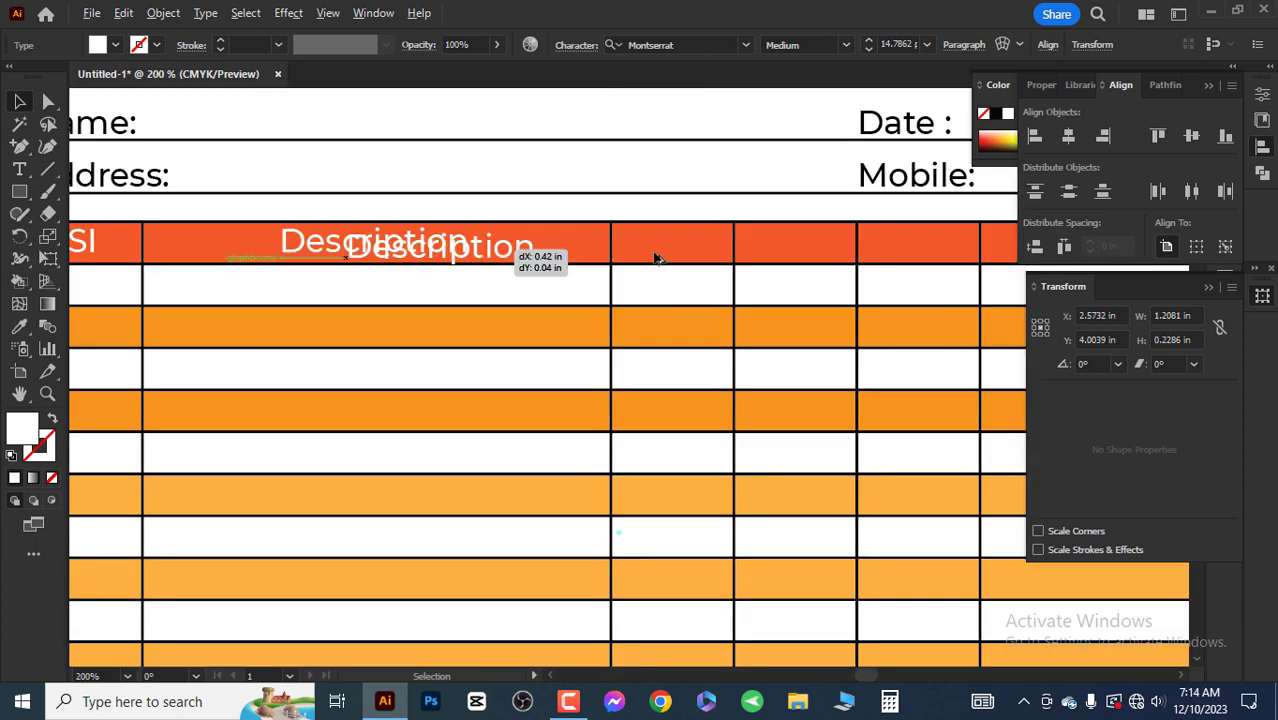
Step: Add a third-column label and correct 'Bandle' to 'Bundle' with the spell checker
{"action": "left_click_drag", "start_coordinate": [450, 280], "coordinate": [722, 250]}
{"action": "key", "text": "t"}
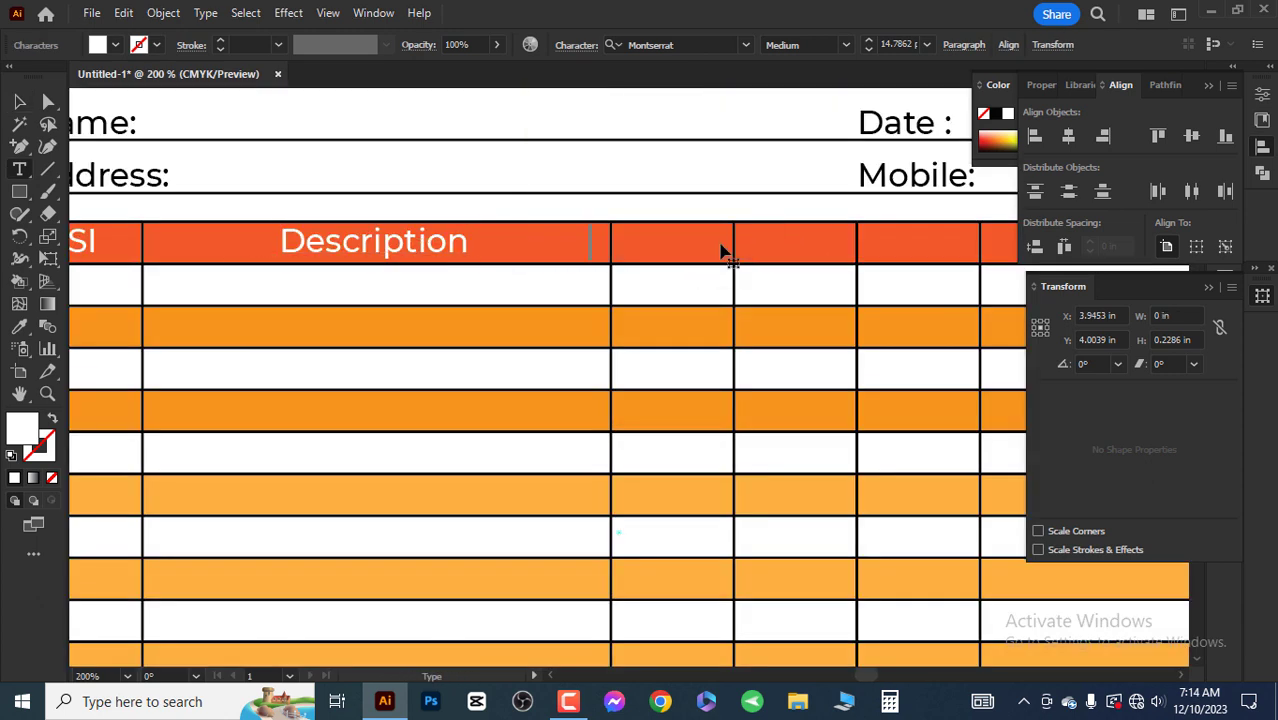
{"action": "type", "text": "Bandle"}
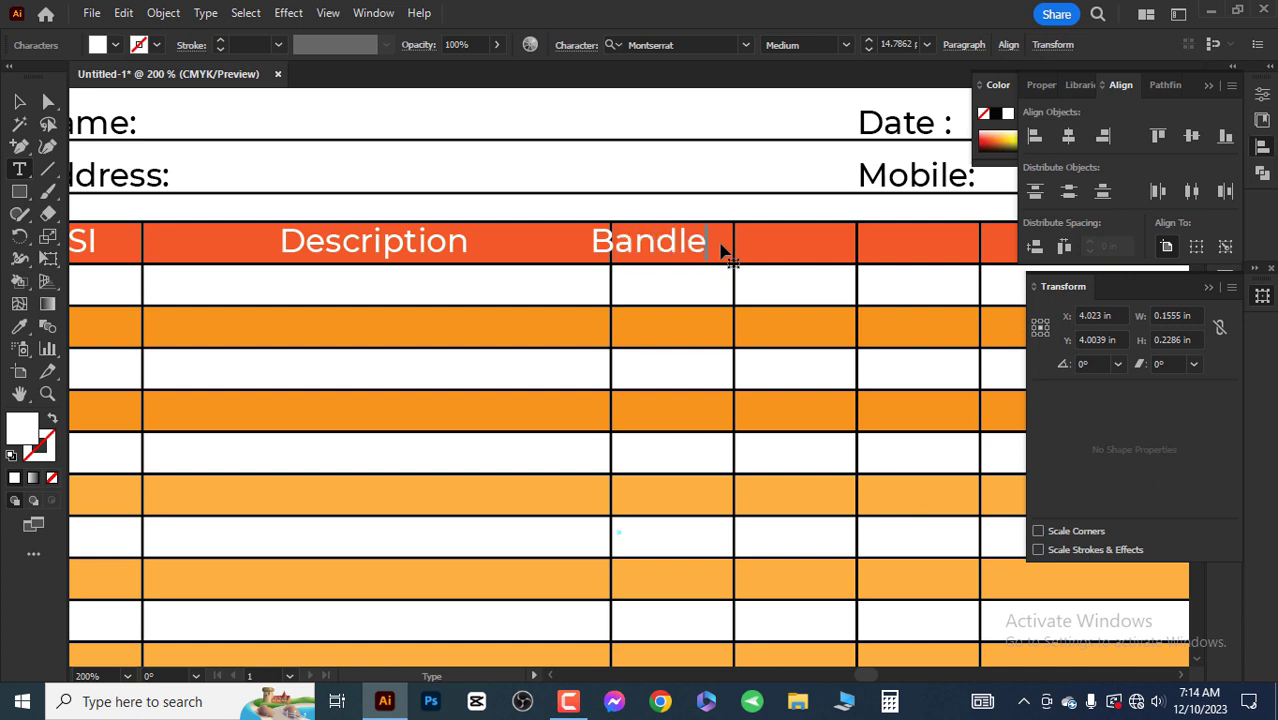
{"action": "key", "text": "Escape"}
{"action": "left_click_drag", "start_coordinate": [722, 250], "coordinate": [700, 258]}
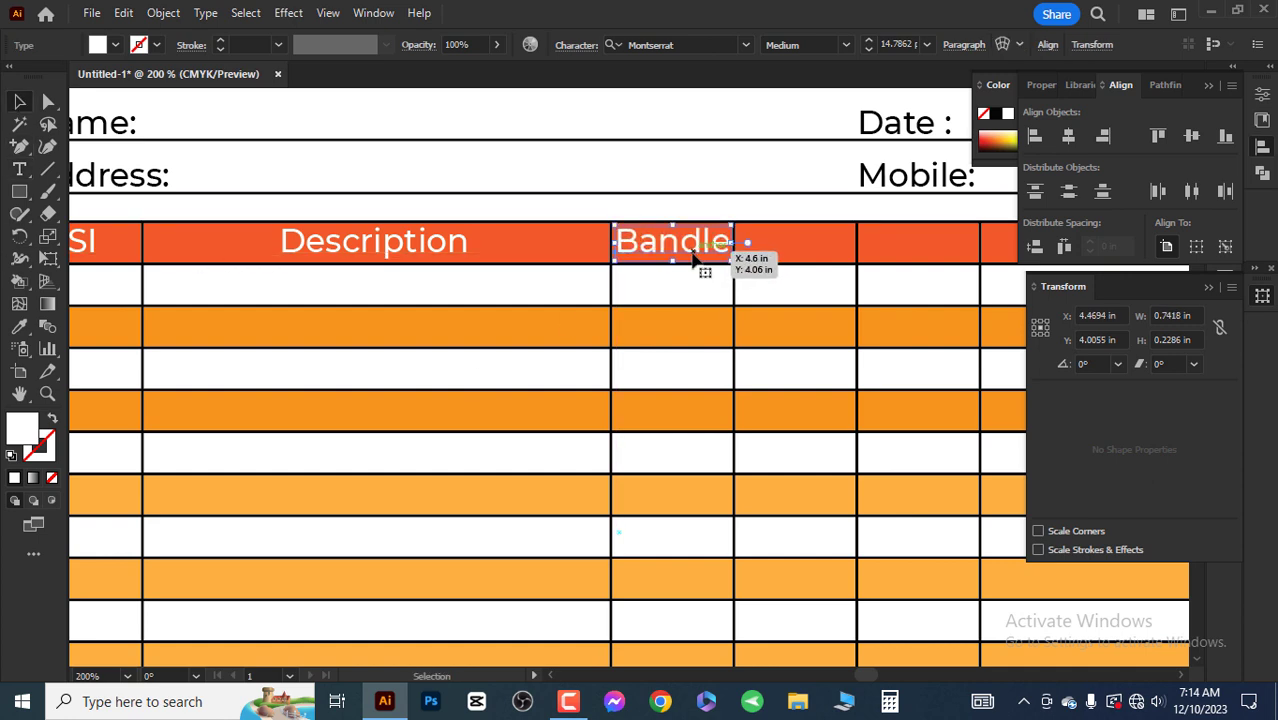
{"action": "left_click", "coordinate": [123, 12]}
{"action": "left_click", "coordinate": [480, 316]}
{"action": "left_click", "coordinate": [788, 228]}
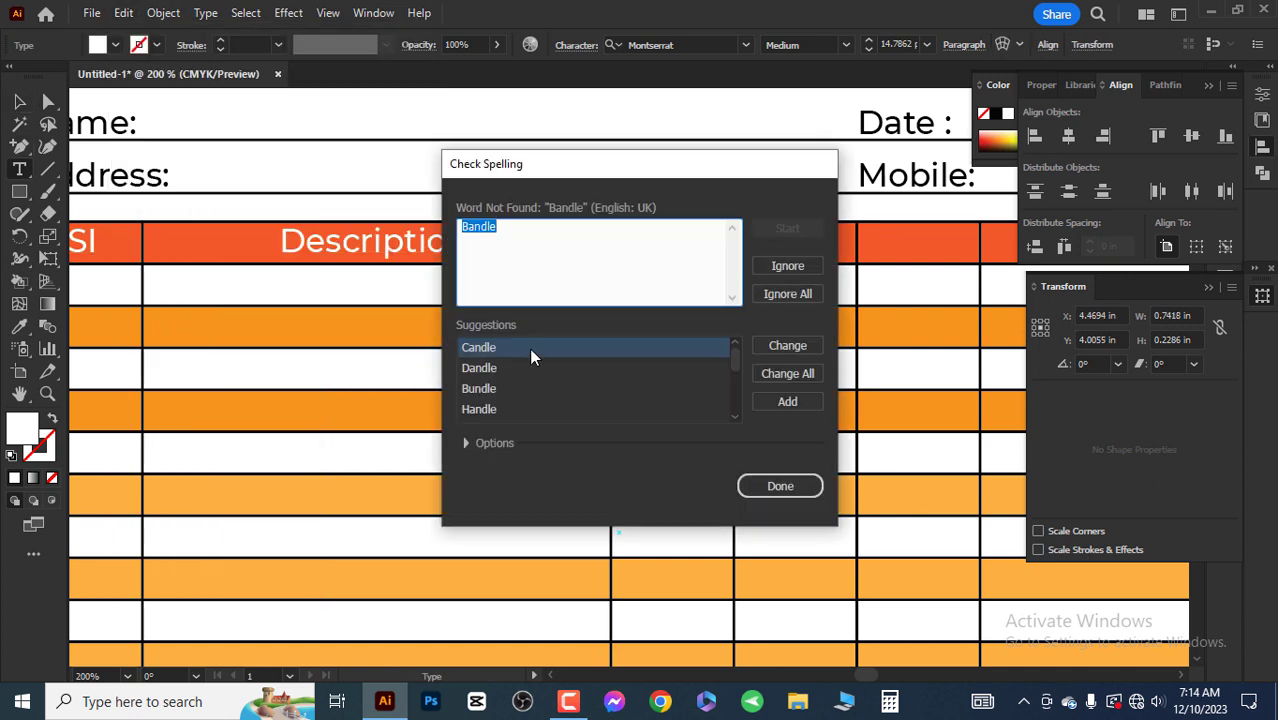
{"action": "left_click", "coordinate": [585, 390]}
{"action": "left_click", "coordinate": [787, 345]}
{"action": "left_click", "coordinate": [780, 485]}
{"action": "scroll", "coordinate": [680, 250], "scroll_direction": "up", "scroll_amount": 3}
Step: Copy the label into the next cell as 'Amount', sized to fit its cell
{"action": "left_click_drag", "start_coordinate": [684, 237], "coordinate": [918, 245]}
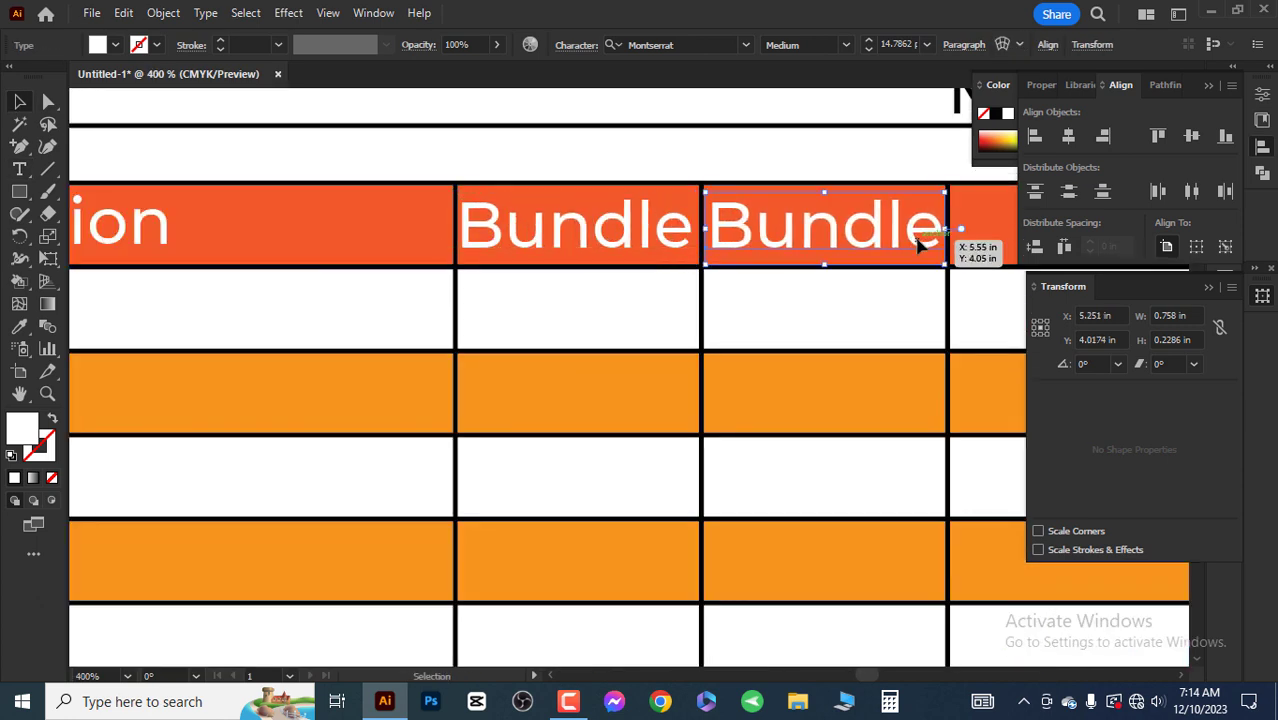
{"action": "double_click", "coordinate": [912, 245]}
{"action": "key", "text": "ctrl+a"}
{"action": "key", "text": "Delete"}
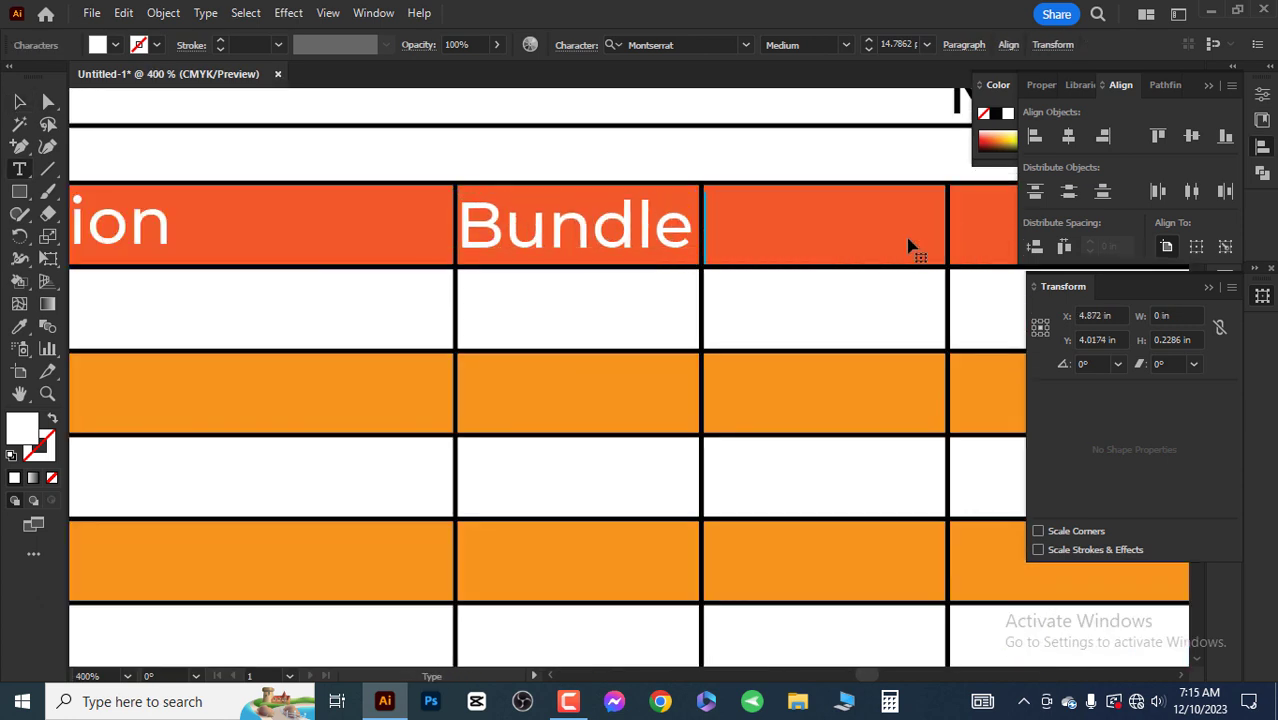
{"action": "type", "text": "Amount"}
{"action": "key", "text": "Escape"}
{"action": "key", "text": "ctrl+minus"}
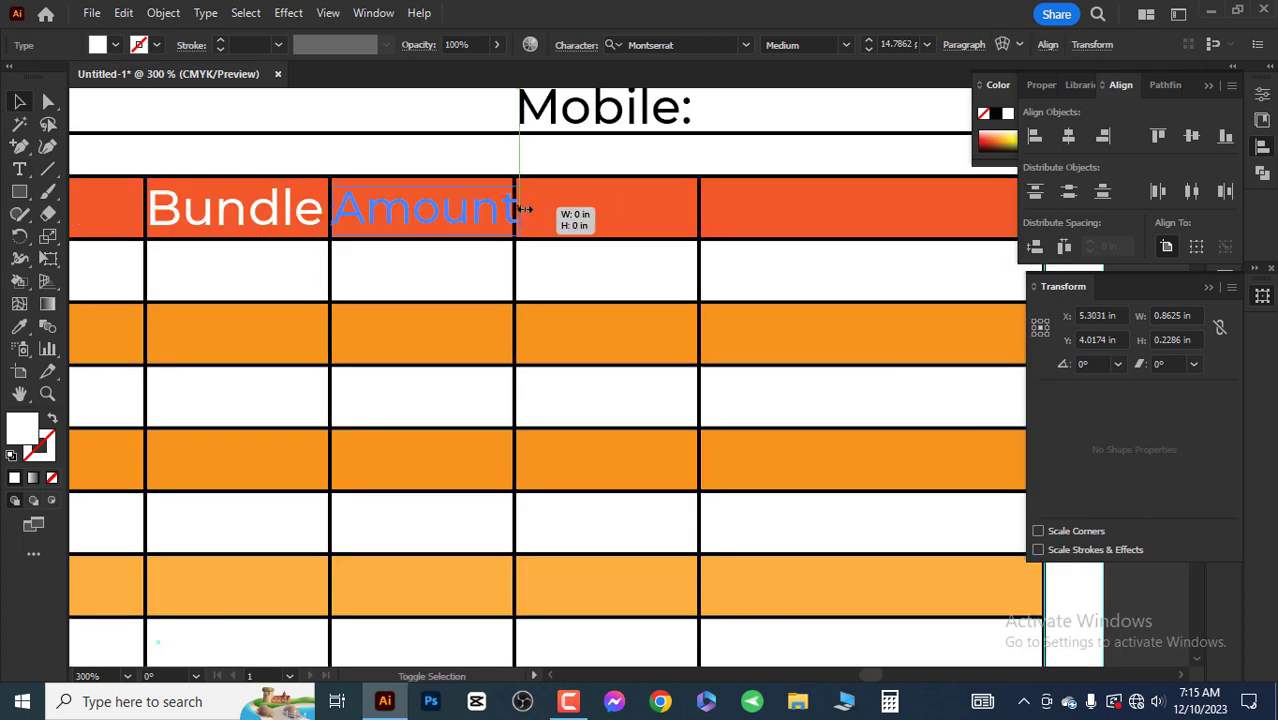
{"action": "mouse_move", "coordinate": [515, 209]}
{"action": "left_mouse_down"}
{"action": "mouse_move", "coordinate": [450, 215]}
{"action": "mouse_move", "coordinate": [643, 224]}
{"action": "left_mouse_up"}
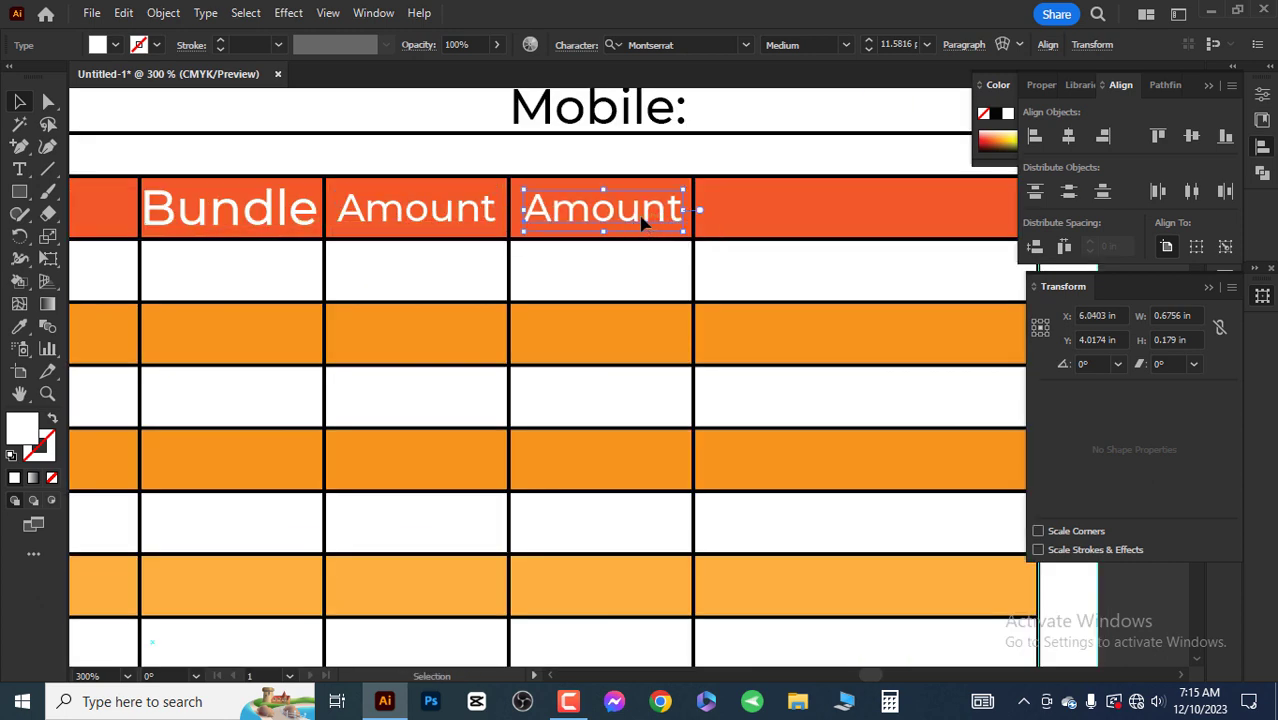
Step: Change the label copies into 'Rate' and 'Weight', centred in their columns
{"action": "double_click", "coordinate": [643, 224]}
{"action": "type", "text": "Rate"}
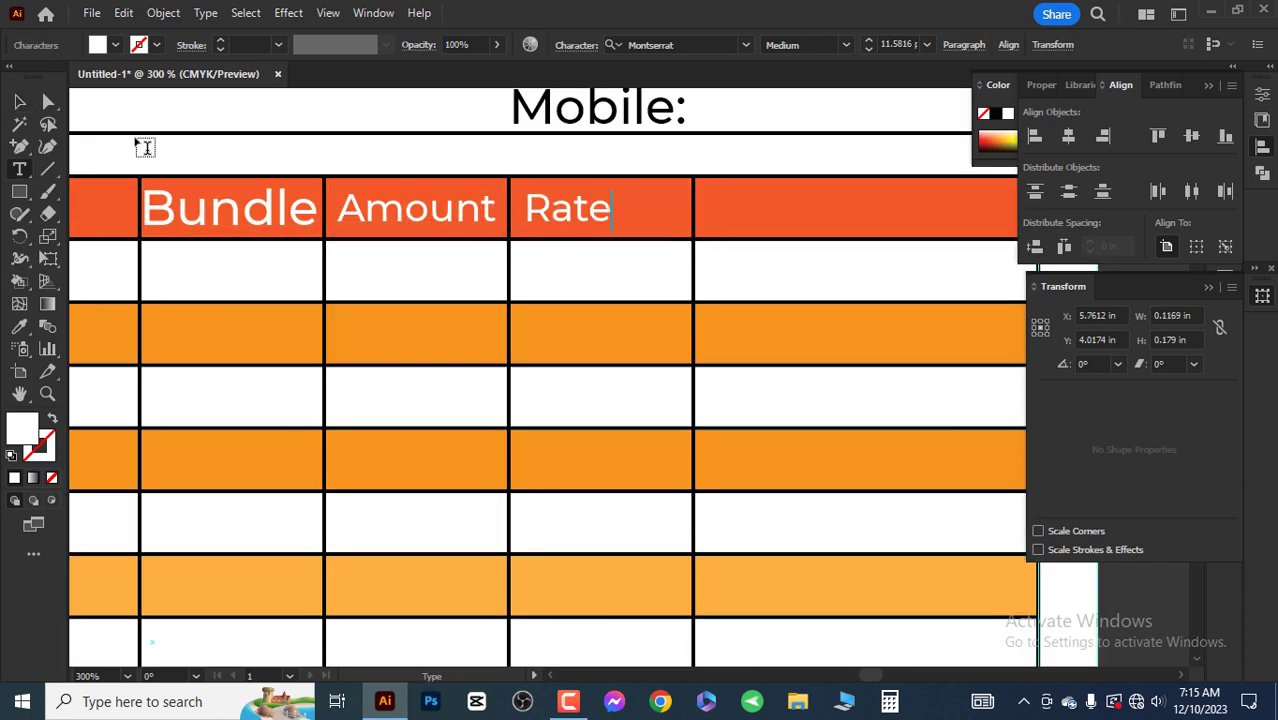
{"action": "key", "text": "Escape"}
{"action": "left_click_drag", "start_coordinate": [585, 222], "coordinate": [615, 224]}
{"action": "key", "text": "ctrl+minus"}
{"action": "double_click", "coordinate": [476, 220]}
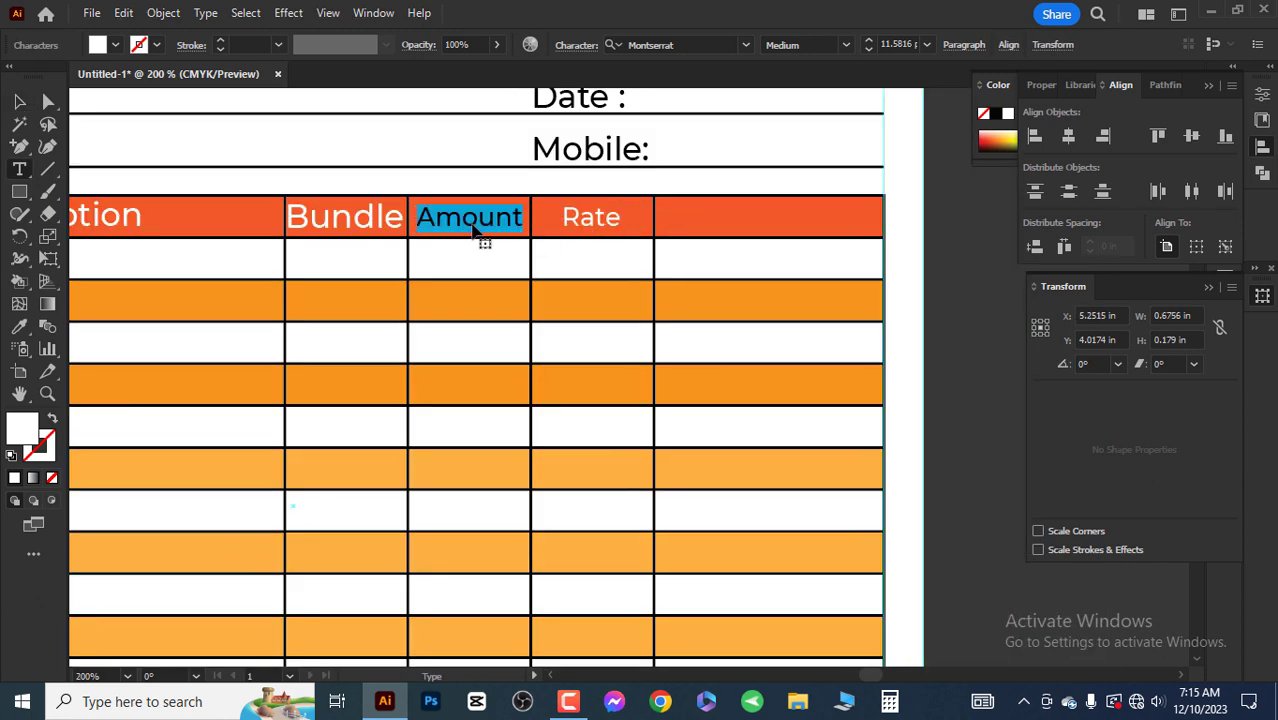
{"action": "type", "text": "Weight"}
{"action": "key", "text": "Escape"}
Step: Add a 'money' label in the last column, trimmed to fit inside the table
{"action": "left_click_drag", "start_coordinate": [480, 226], "coordinate": [791, 226]}
{"action": "double_click", "coordinate": [791, 222]}
{"action": "type", "text": "Amount of"}
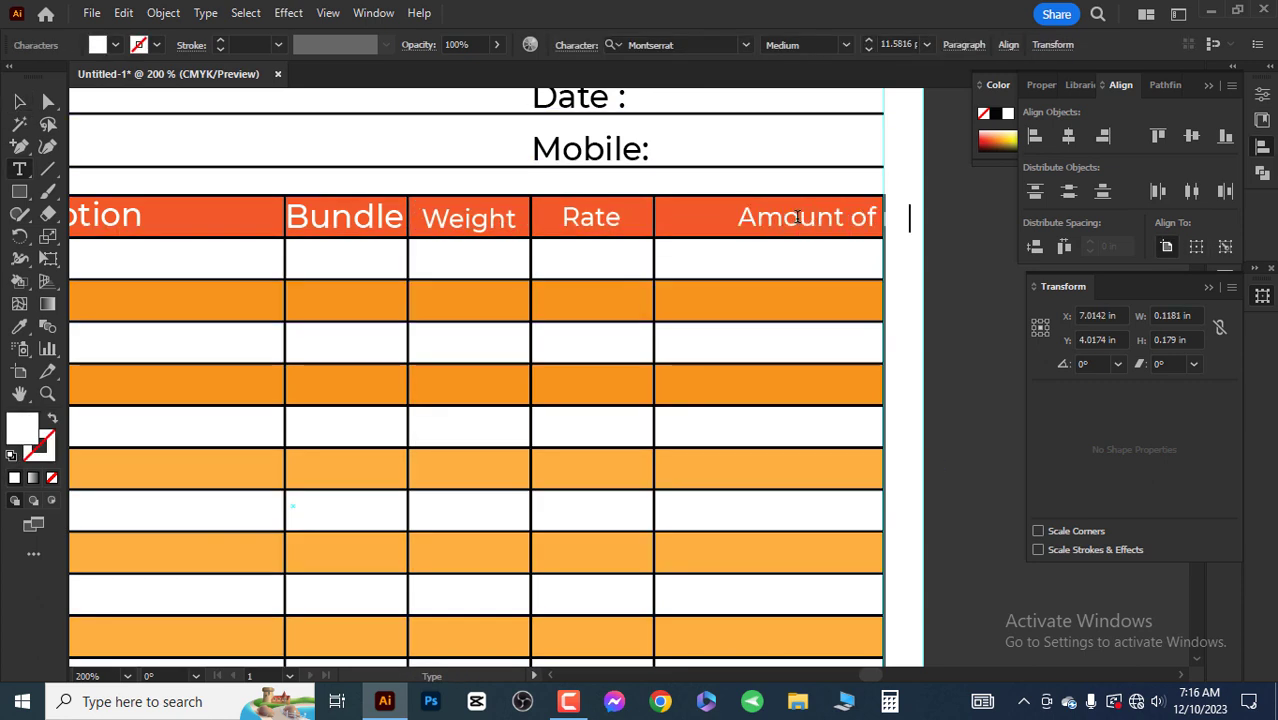
{"action": "type", "text": "money"}
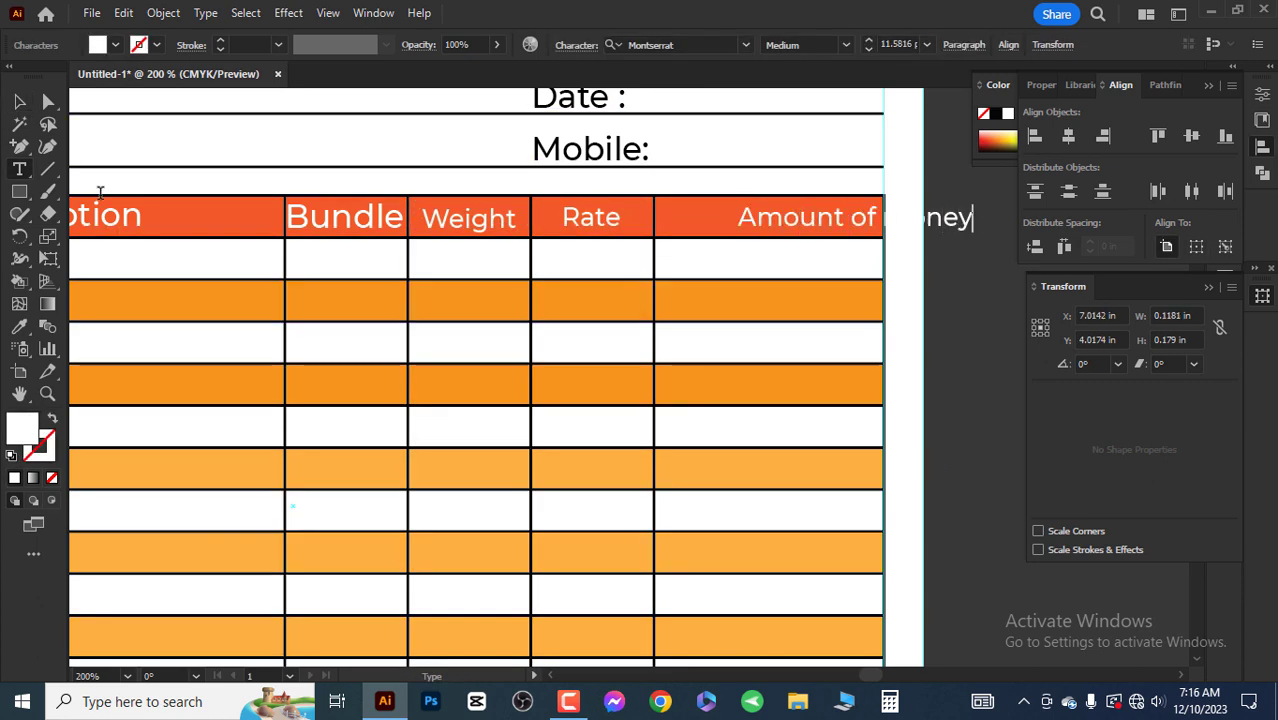
{"action": "mouse_move", "coordinate": [827, 228]}
{"action": "left_mouse_down"}
{"action": "mouse_move", "coordinate": [654, 218]}
{"action": "mouse_move", "coordinate": [668, 222]}
{"action": "left_mouse_up"}
{"action": "key", "text": "BackSpace"}
{"action": "key", "text": "Escape"}
{"action": "key", "text": "ctrl+minus"}
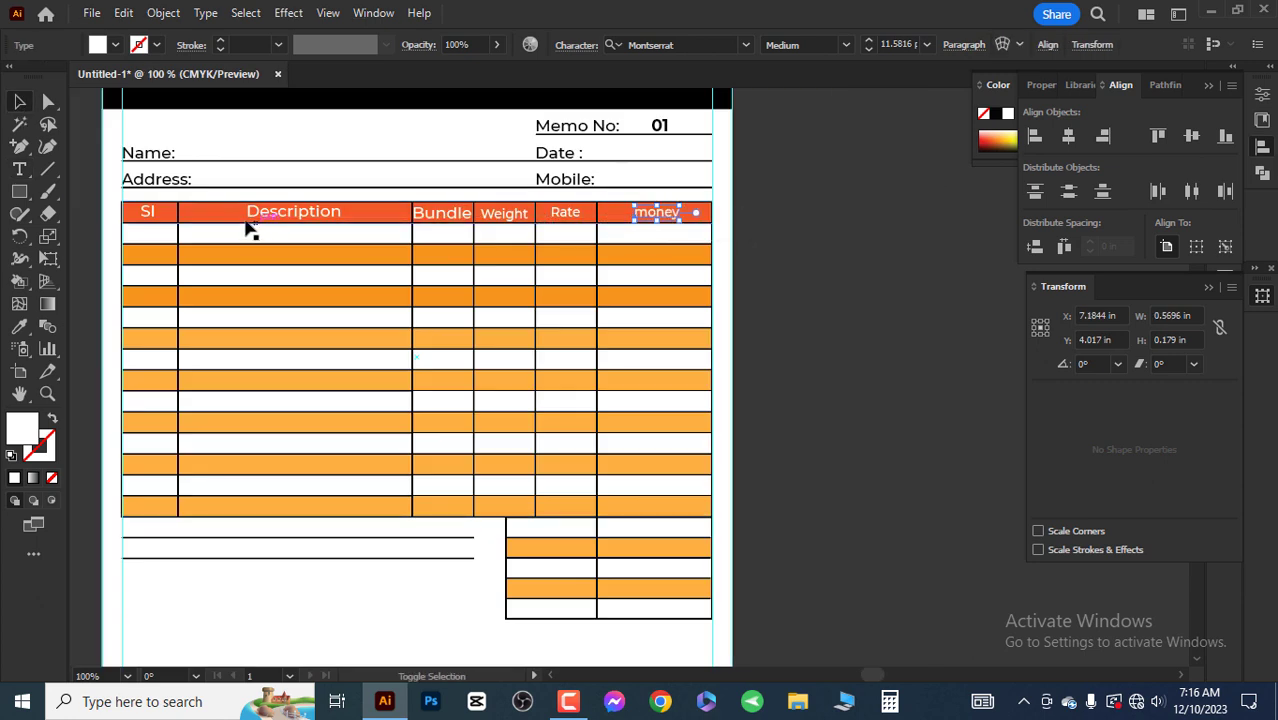
{"action": "key", "text": "y"}
{"action": "scroll", "coordinate": [415, 223], "scroll_direction": "up", "scroll_amount": 1}
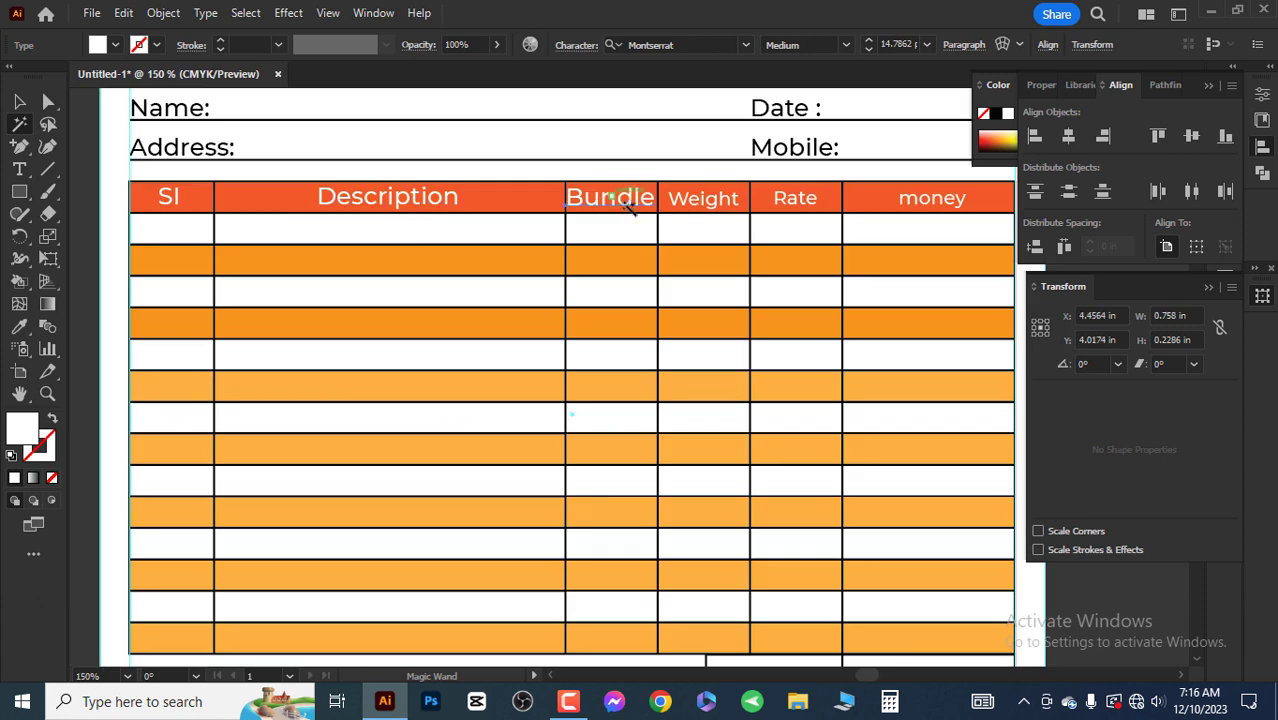
Step: Select all six header labels and change them to Title Case
{"action": "key", "text": "v"}
{"action": "left_click", "coordinate": [168, 196], "text": "shift"}
{"action": "left_click", "coordinate": [610, 197], "text": "shift"}
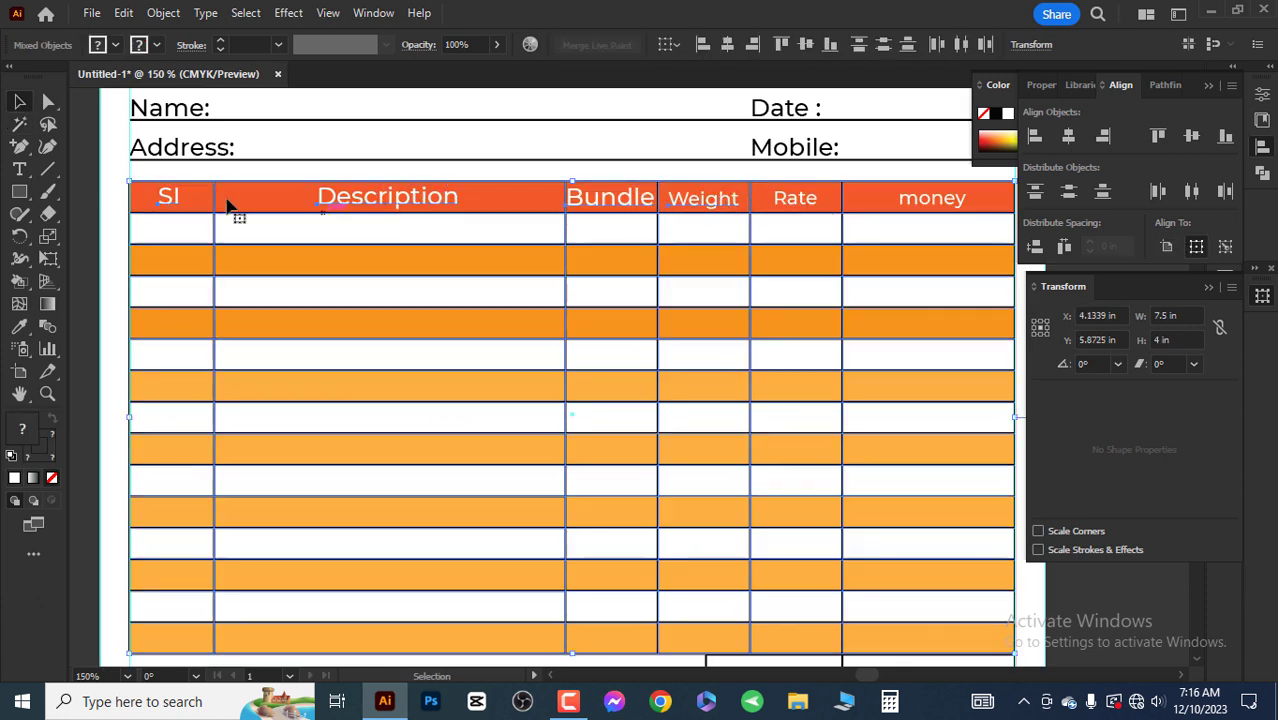
{"action": "left_click", "coordinate": [168, 196]}
{"action": "key", "text": "v"}
{"action": "left_click", "coordinate": [387, 197], "text": "shift"}
{"action": "left_click", "coordinate": [703, 197], "text": "shift"}
{"action": "left_click", "coordinate": [795, 197], "text": "shift"}
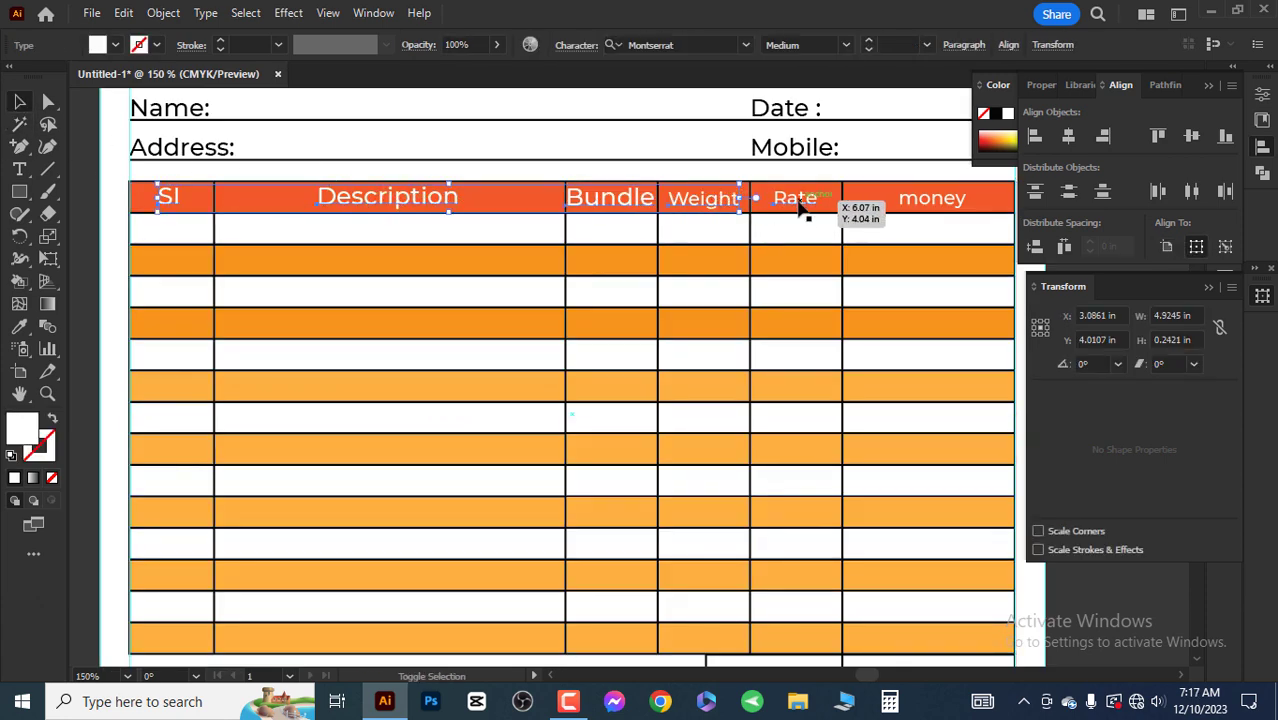
{"action": "left_click", "coordinate": [932, 197], "text": "shift"}
{"action": "left_click", "coordinate": [205, 12]}
{"action": "left_click", "coordinate": [557, 344]}
{"action": "left_click", "coordinate": [205, 12]}
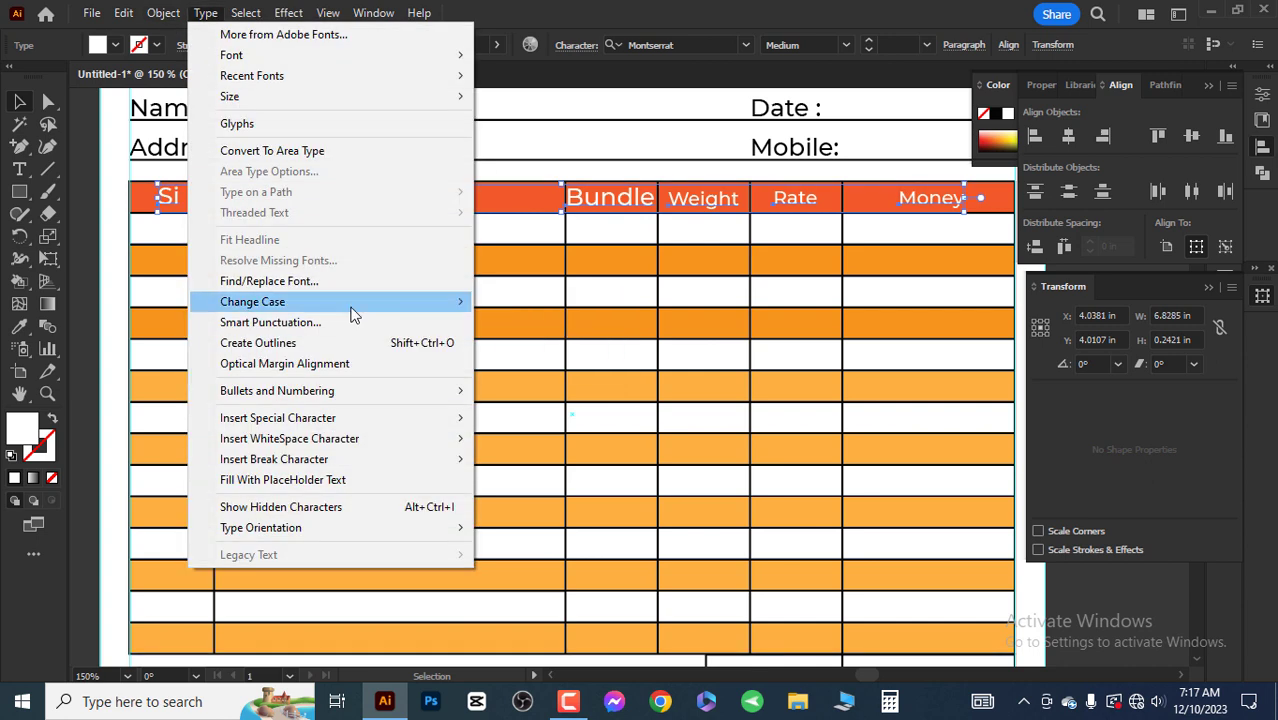
Step: Spell-check the labels and set them to ExtraBold, 12 pt
{"action": "left_click", "coordinate": [500, 334]}
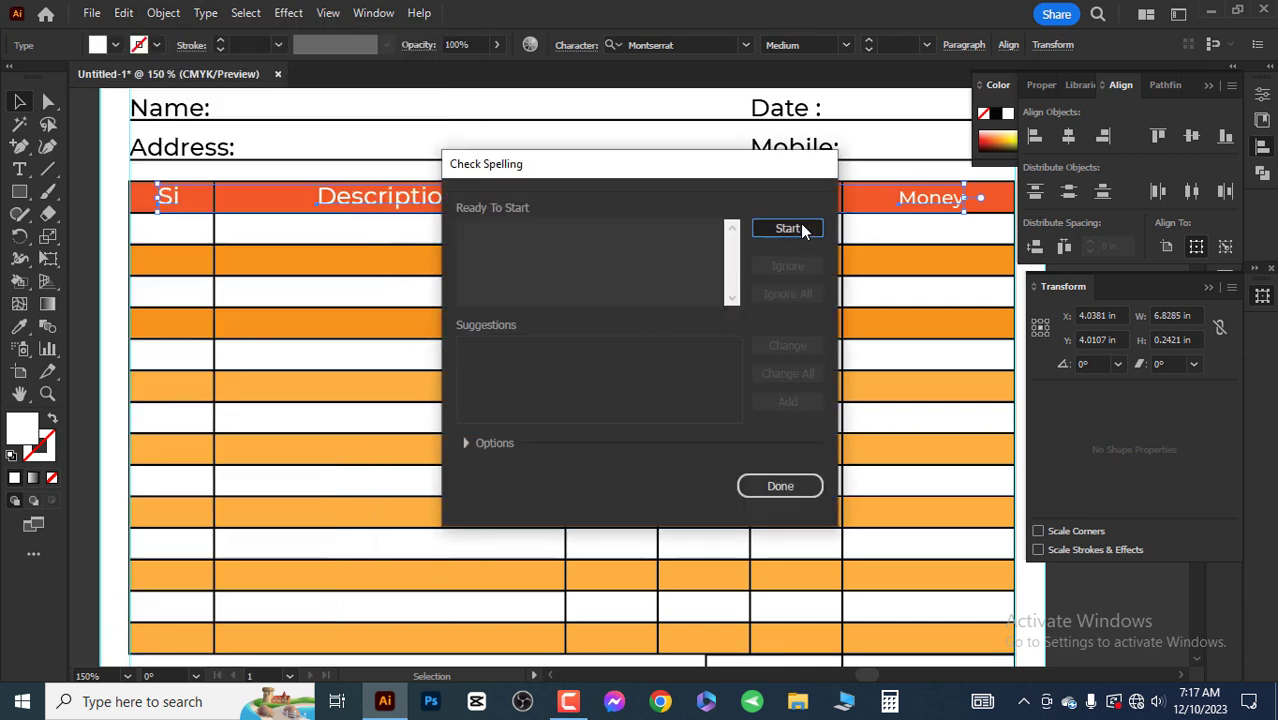
{"action": "left_click", "coordinate": [807, 228]}
{"action": "left_click", "coordinate": [776, 484]}
{"action": "left_click", "coordinate": [800, 395]}
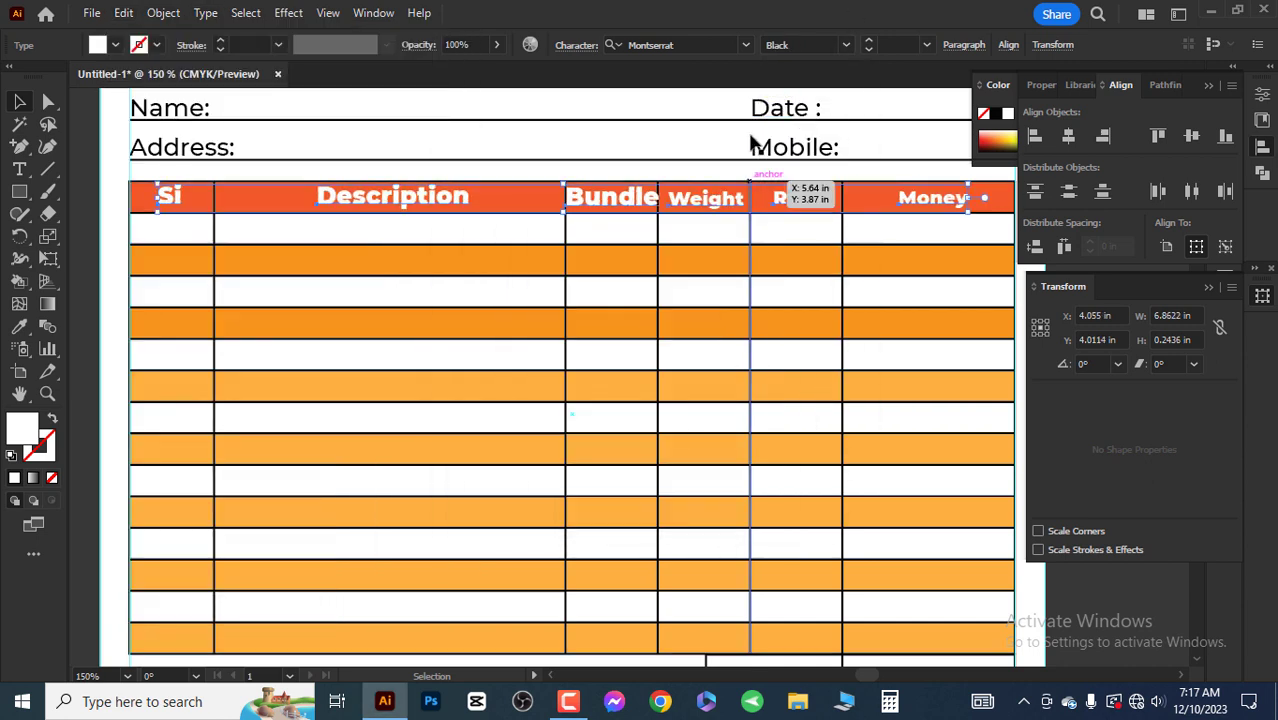
{"action": "left_click", "coordinate": [846, 45]}
{"action": "left_click", "coordinate": [803, 354]}
{"action": "left_click", "coordinate": [926, 45]}
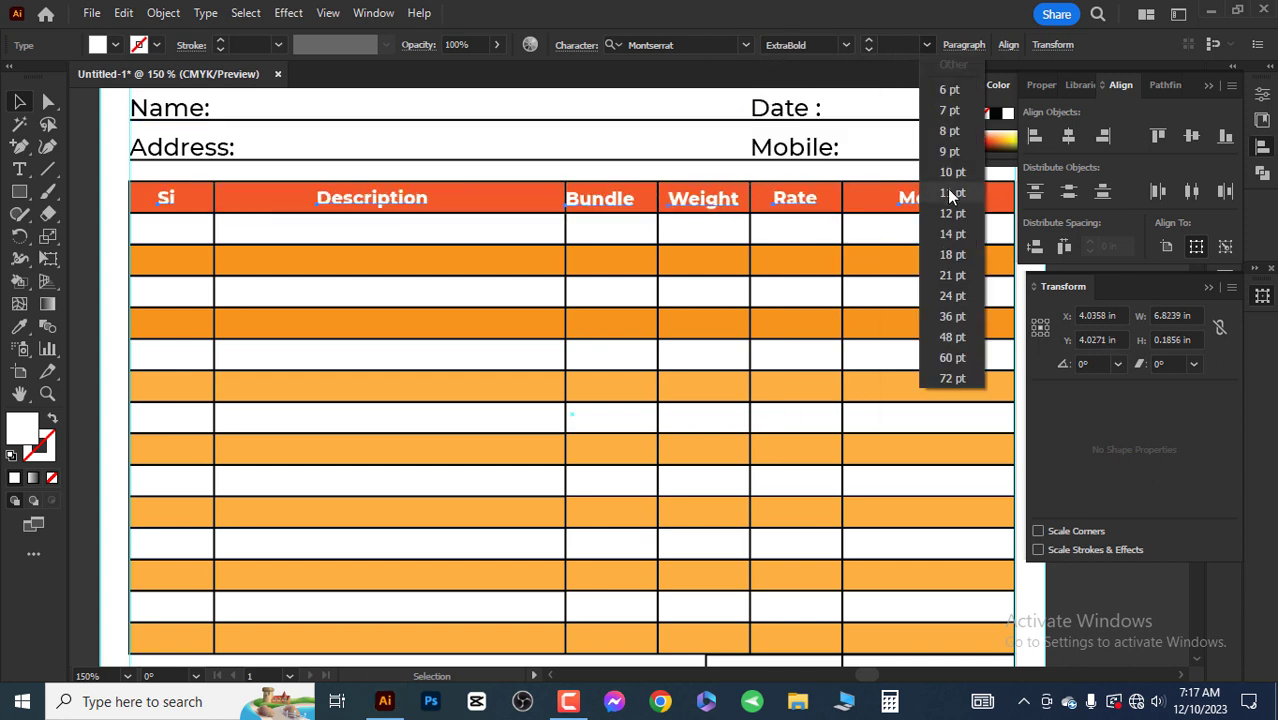
{"action": "left_click", "coordinate": [953, 205]}
Step: Zoom out and review the restyled header row
{"action": "key", "text": "ctrl+1"}
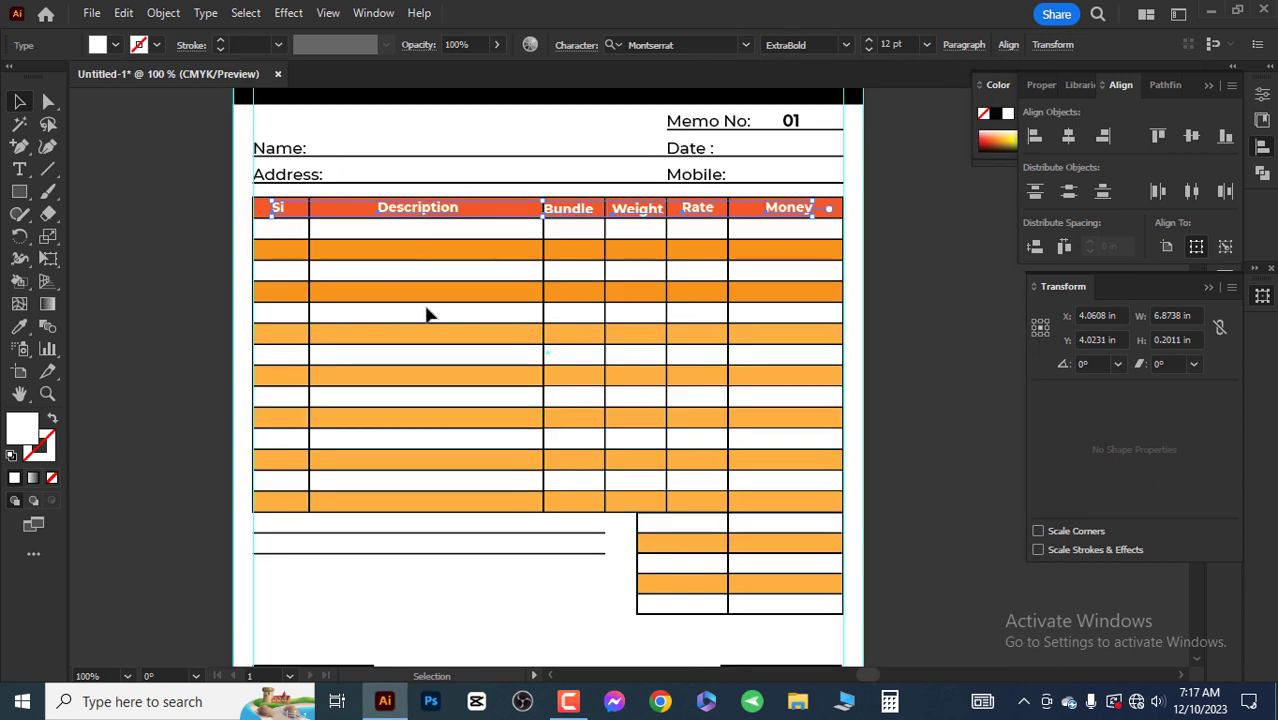
{"action": "scroll", "coordinate": [877, 451], "scroll_direction": "down", "scroll_amount": 1}
{"action": "left_click", "coordinate": [877, 451]}
{"action": "scroll", "coordinate": [668, 286], "scroll_direction": "up", "scroll_amount": 1}
{"action": "scroll", "coordinate": [610, 246], "scroll_direction": "up", "scroll_amount": 3}
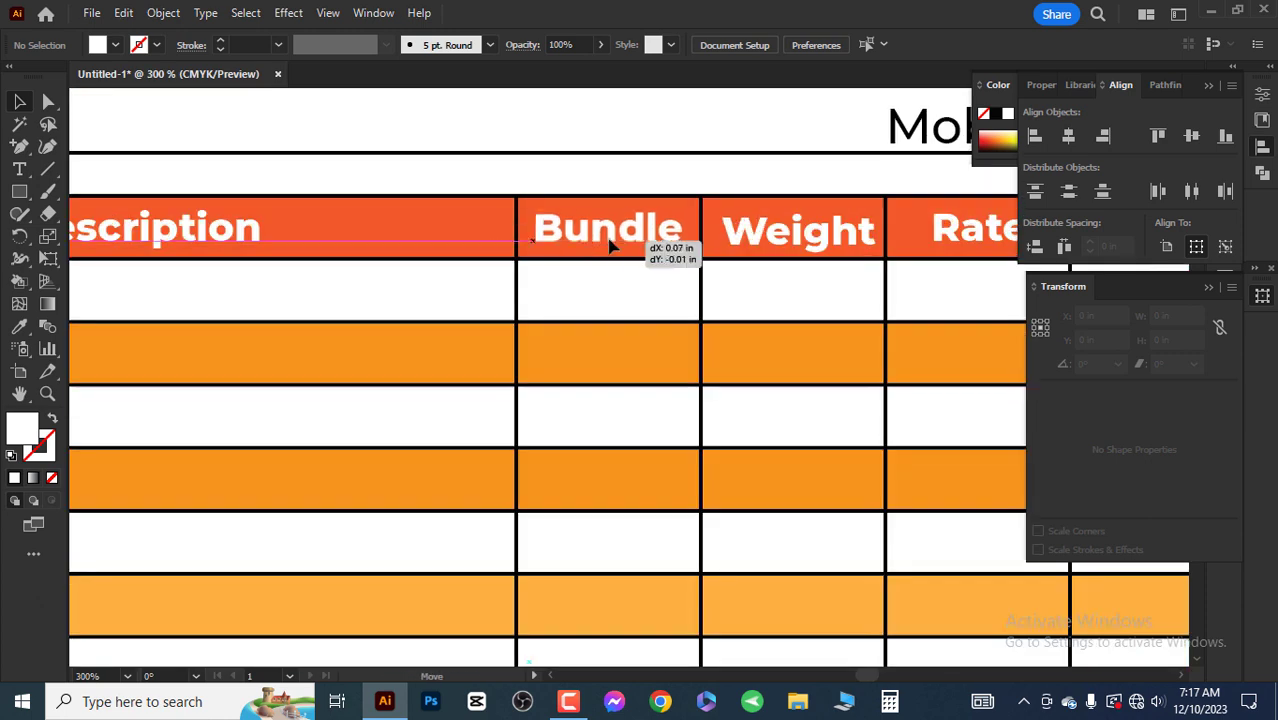
{"action": "left_click_drag", "start_coordinate": [594, 248], "coordinate": [607, 248]}
{"action": "scroll", "coordinate": [385, 243], "scroll_direction": "down", "scroll_amount": 2}
{"action": "scroll", "coordinate": [856, 248], "scroll_direction": "up", "scroll_amount": 2}
Step: Correct the first header label from 'Si' to 'Sl'
{"action": "left_click", "coordinate": [856, 248]}
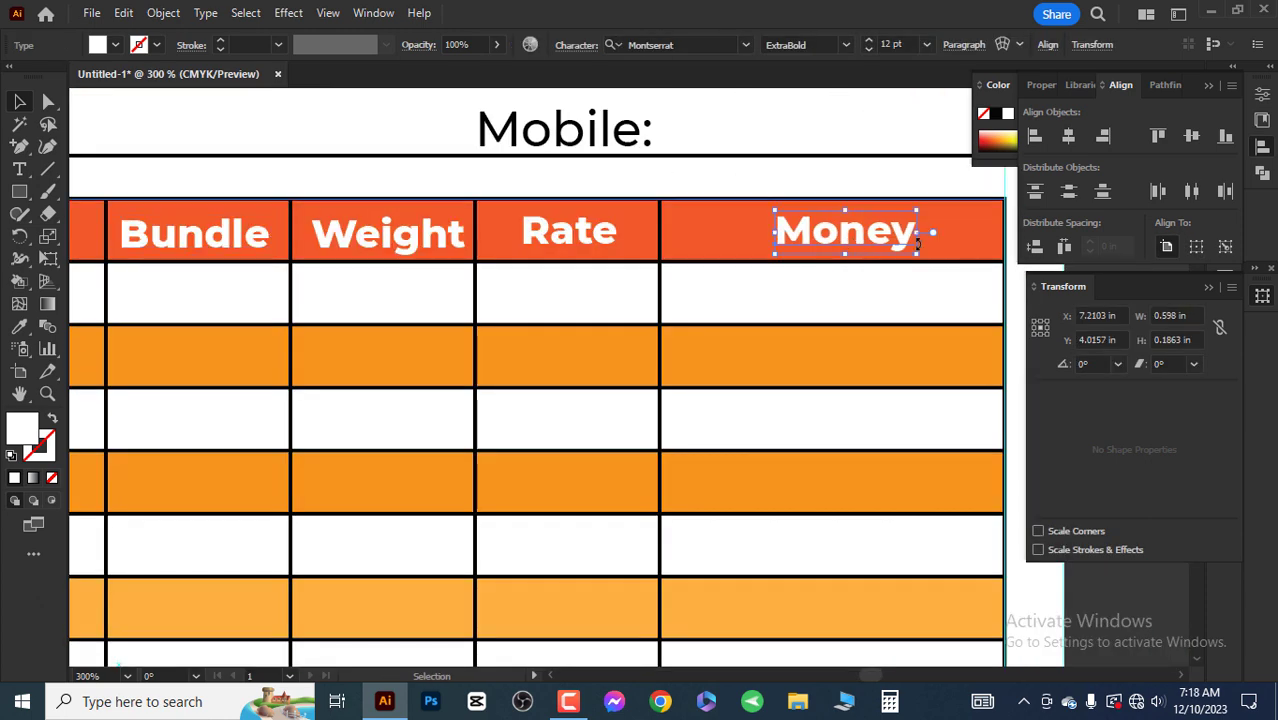
{"action": "scroll", "coordinate": [445, 255], "scroll_direction": "down", "scroll_amount": 1}
{"action": "scroll", "coordinate": [437, 250], "scroll_direction": "up", "scroll_amount": 1}
{"action": "key", "text": "t"}
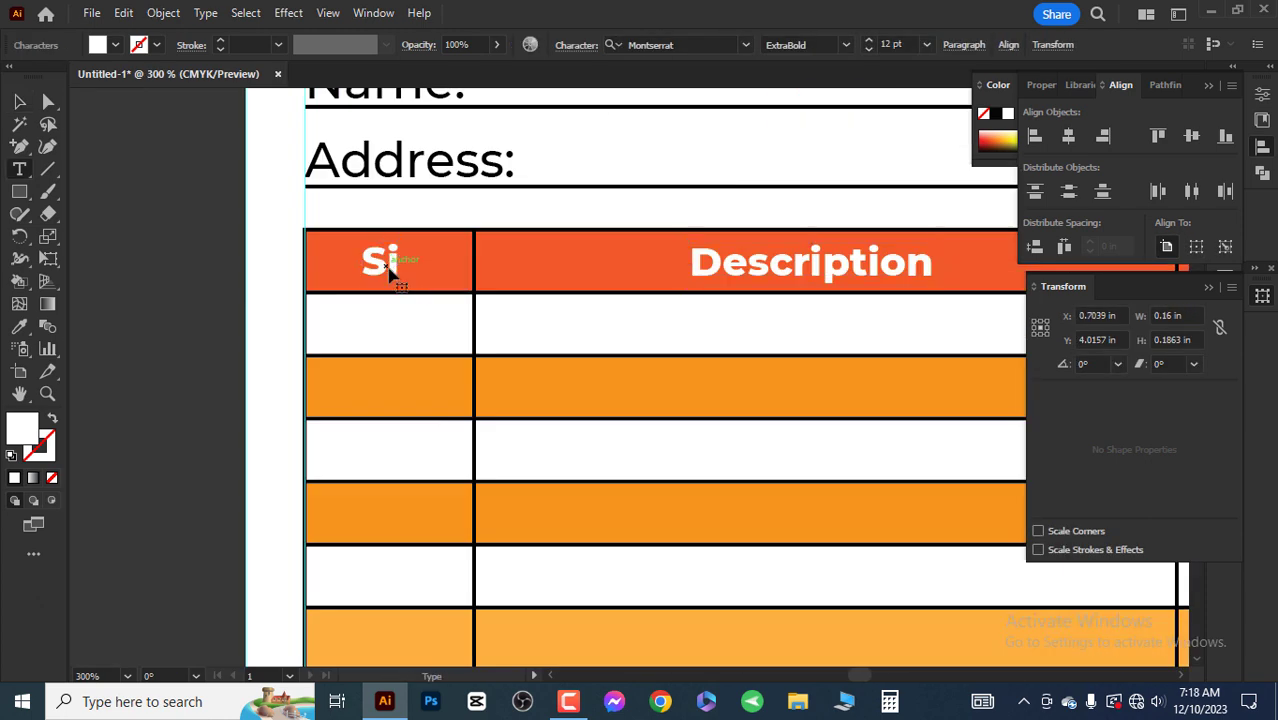
{"action": "left_click_drag", "start_coordinate": [394, 257], "coordinate": [411, 278]}
{"action": "type", "text": "l"}
{"action": "key", "text": "Escape"}
{"action": "key", "text": "ctrl+0"}
Step: Nudge the Cash Memo label into its final position in the header
{"action": "left_click", "coordinate": [770, 258]}
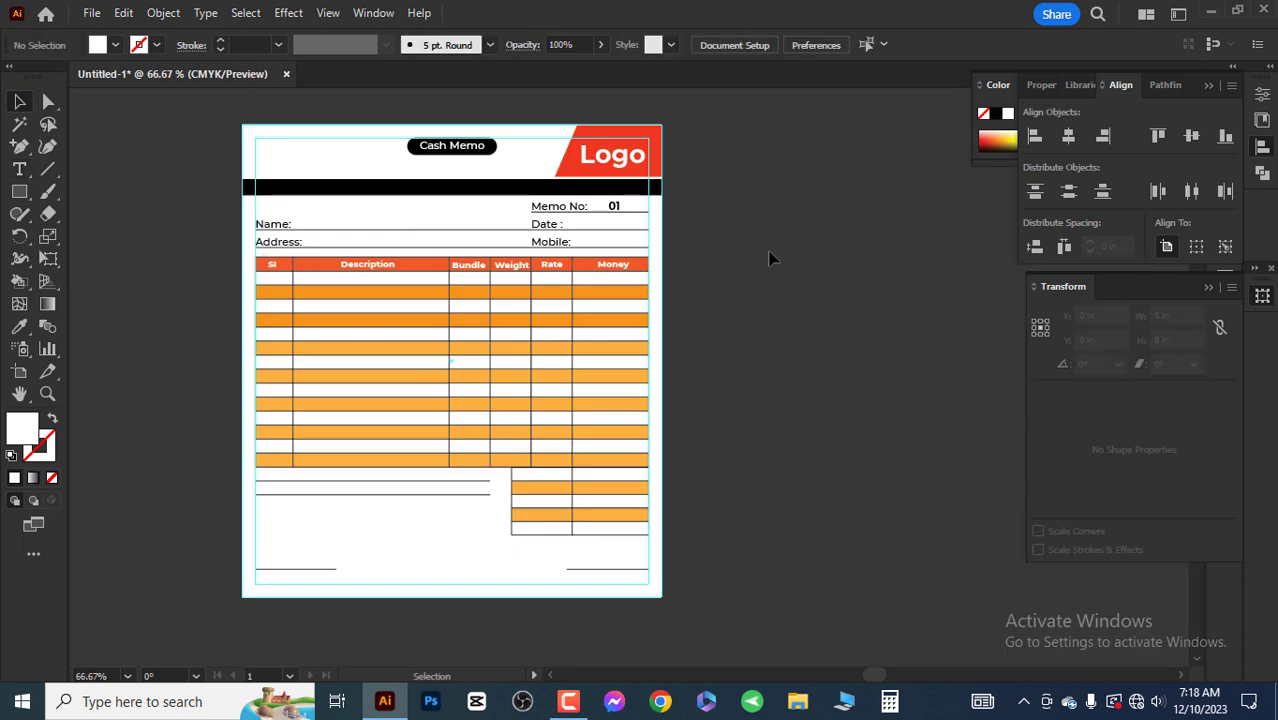
{"action": "scroll", "coordinate": [484, 152], "scroll_direction": "up", "scroll_amount": 2}
{"action": "left_click_drag", "start_coordinate": [515, 162], "coordinate": [503, 148]}
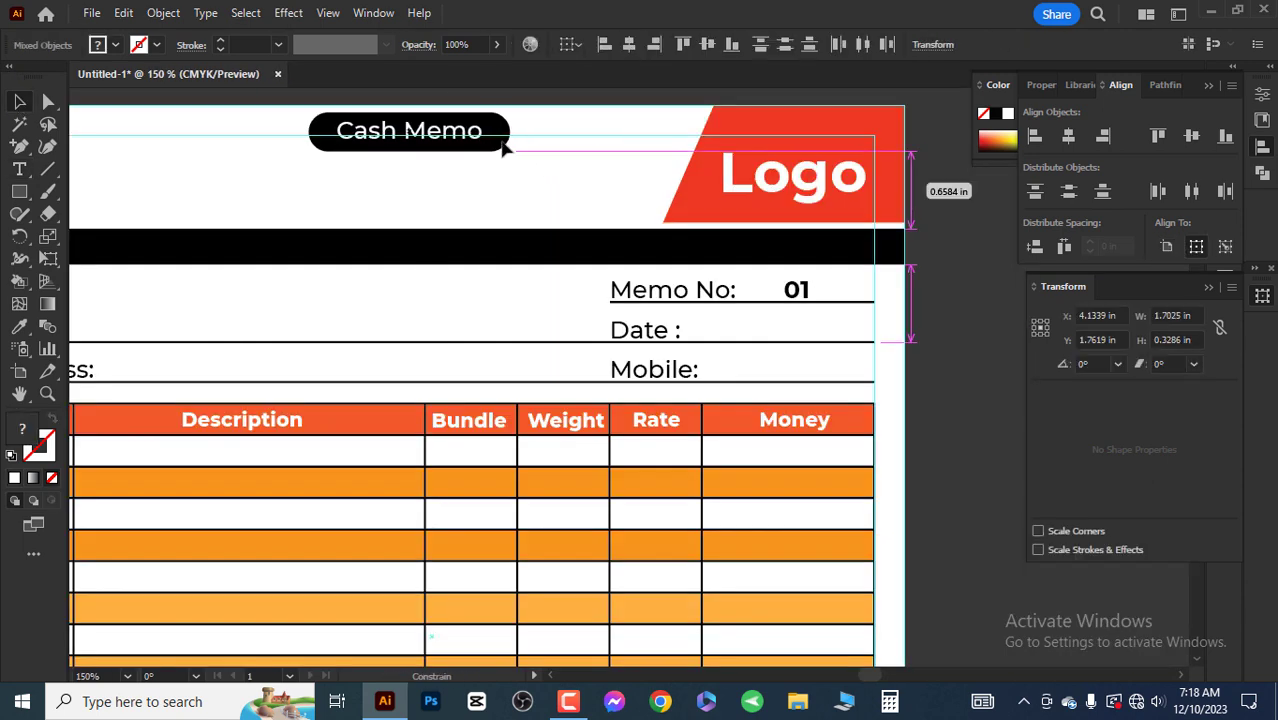
{"action": "scroll", "coordinate": [373, 135], "scroll_direction": "up", "scroll_amount": 2}
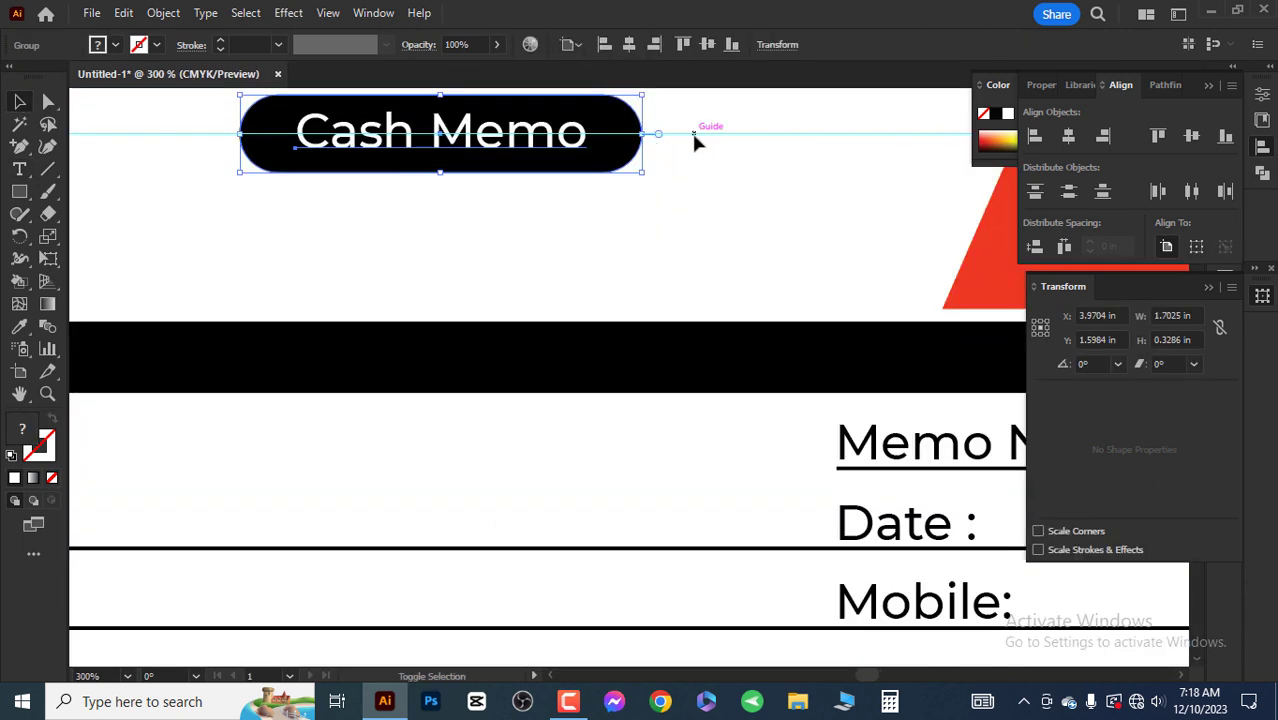
{"action": "left_click_drag", "start_coordinate": [613, 163], "coordinate": [650, 163]}
{"action": "key", "text": "ctrl+1"}
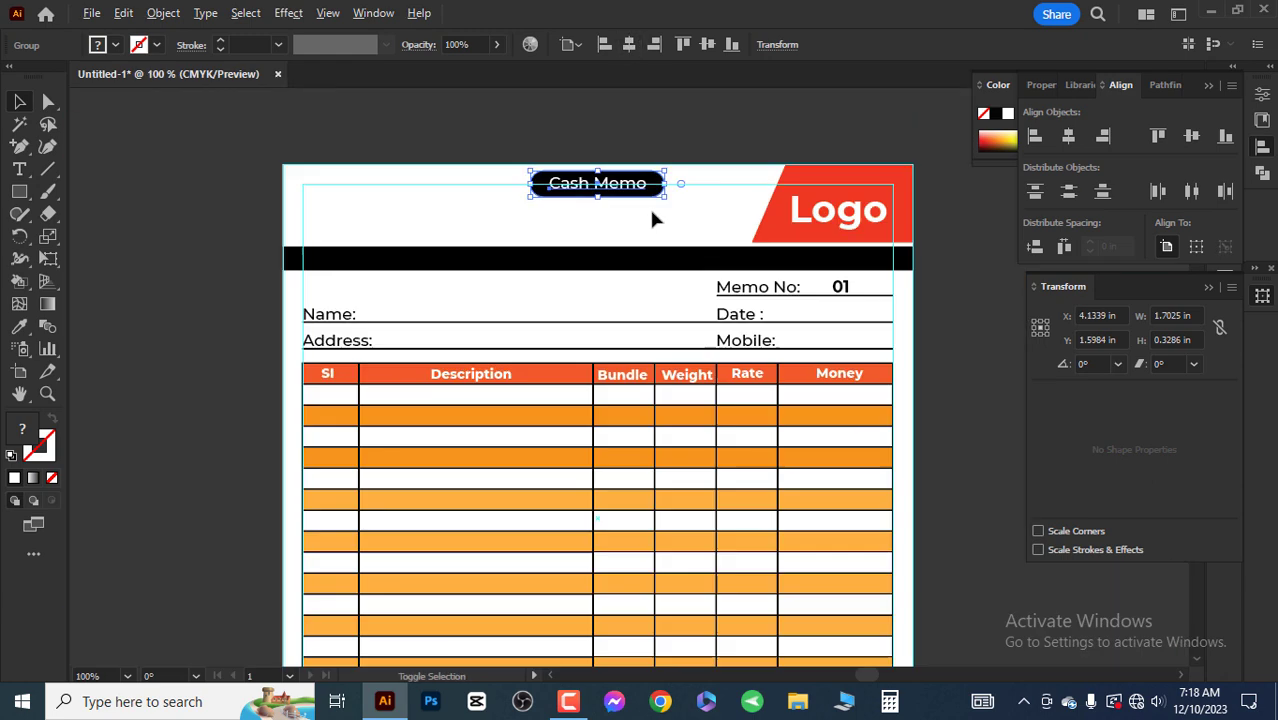
{"action": "left_click", "coordinate": [612, 141]}
{"action": "scroll", "coordinate": [311, 517], "scroll_direction": "up", "scroll_amount": 3}
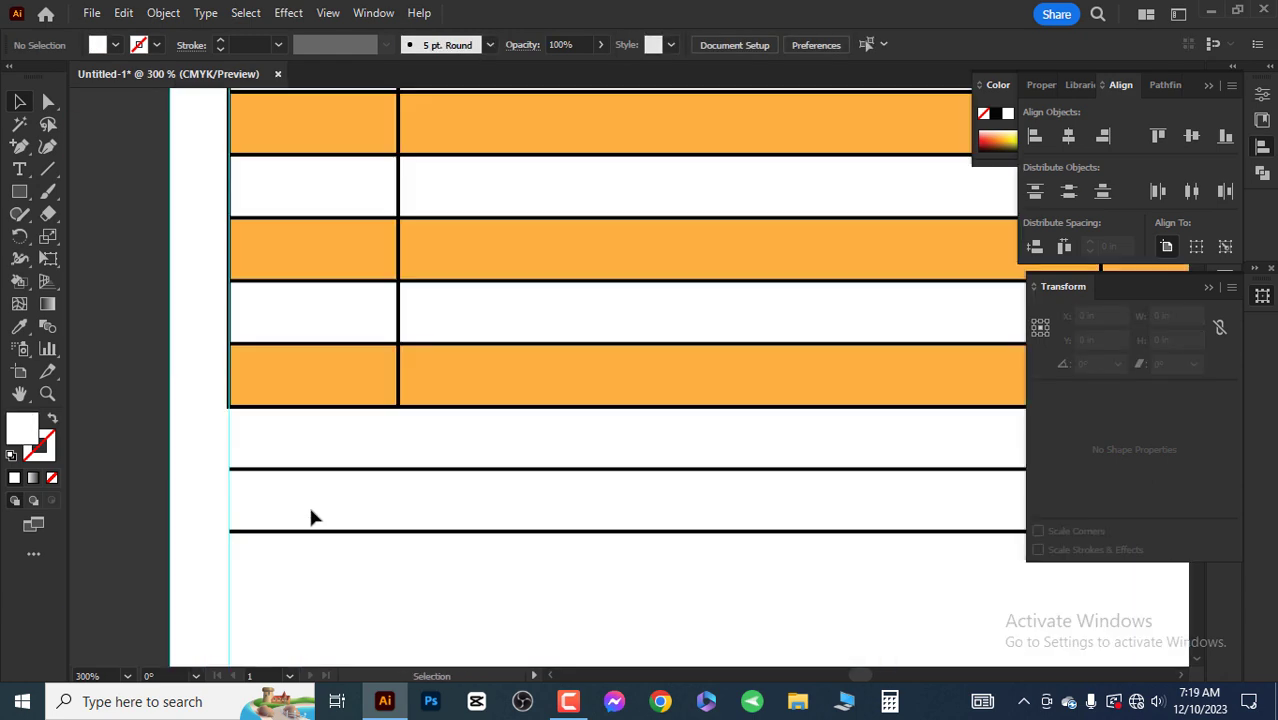
{"action": "scroll", "coordinate": [433, 353], "scroll_direction": "down", "scroll_amount": 3}
{"action": "scroll", "coordinate": [413, 305], "scroll_direction": "down", "scroll_amount": 1}
Step: Change the copied Address: label under the table to read 'In Word:'
{"action": "left_click", "coordinate": [413, 305]}
{"action": "scroll", "coordinate": [392, 396], "scroll_direction": "up", "scroll_amount": 4}
{"action": "scroll", "coordinate": [392, 396], "scroll_direction": "up", "scroll_amount": 1}
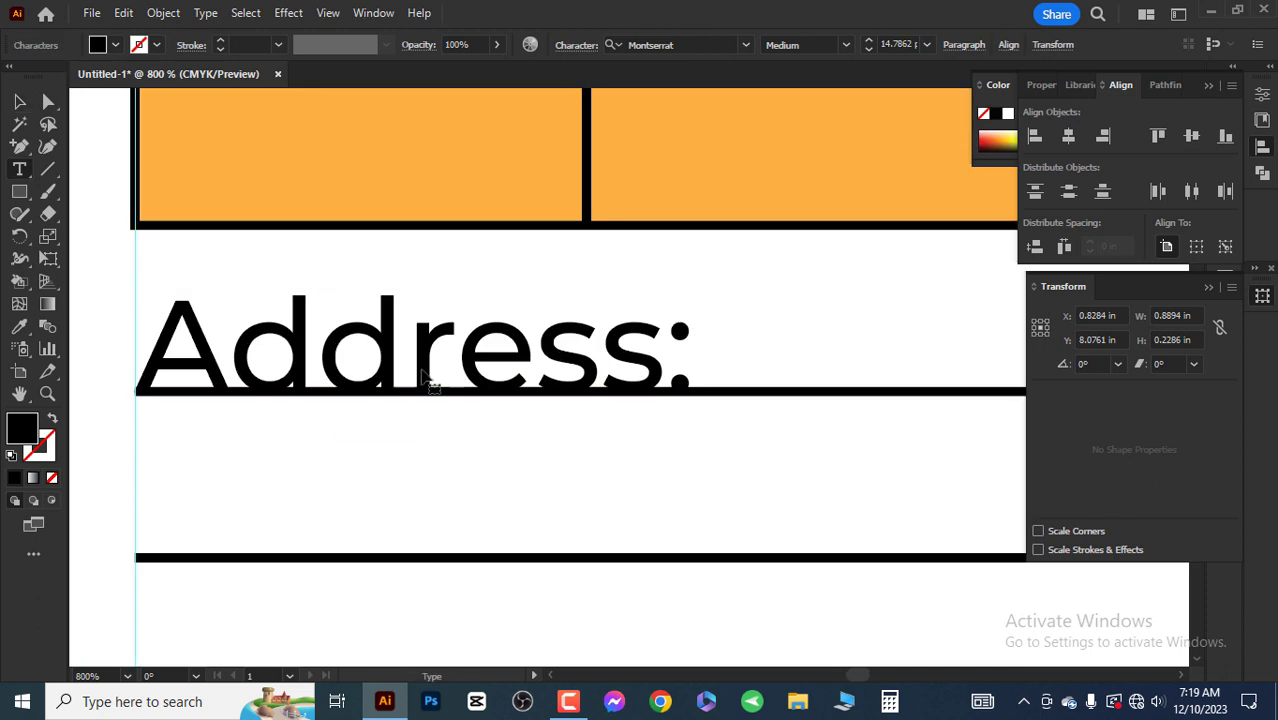
{"action": "left_click_drag", "start_coordinate": [660, 370], "coordinate": [150, 371]}
{"action": "type", "text": "In Word:"}
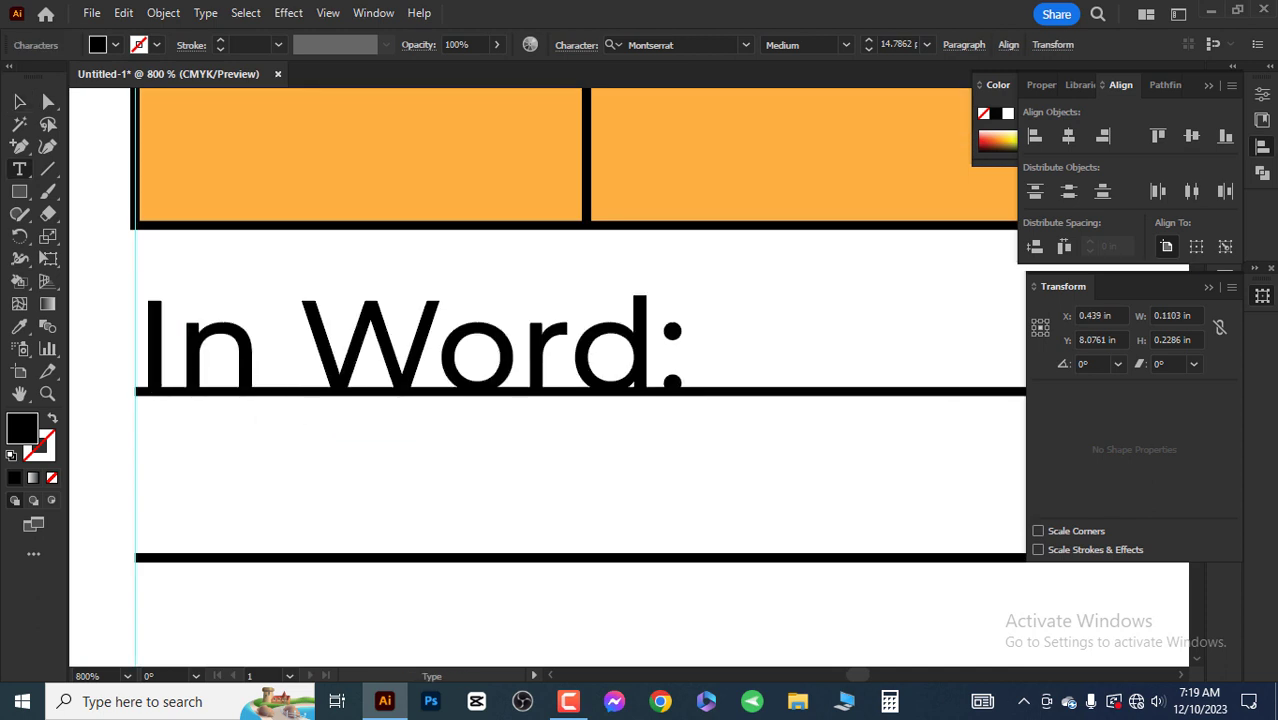
{"action": "key", "text": "Escape"}
{"action": "scroll", "coordinate": [327, 360], "scroll_direction": "down", "scroll_amount": 3}
{"action": "scroll", "coordinate": [327, 357], "scroll_direction": "up", "scroll_amount": 3}
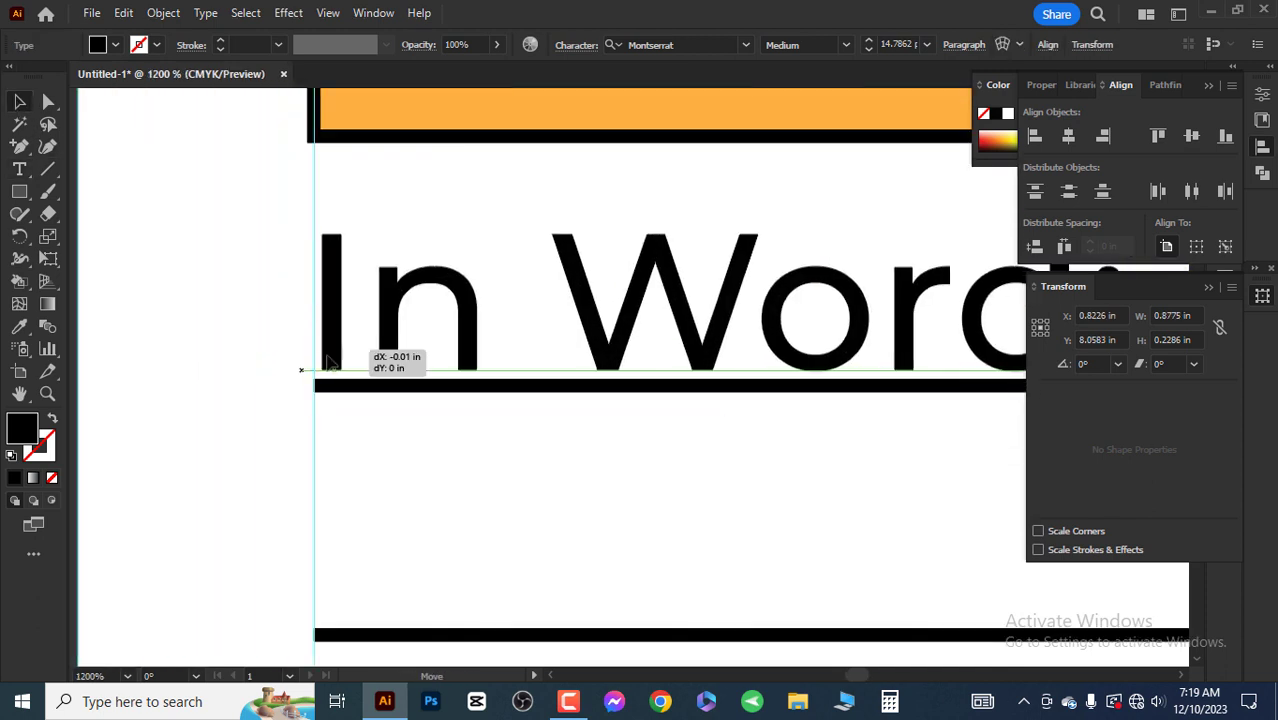
{"action": "scroll", "coordinate": [340, 360], "scroll_direction": "down", "scroll_amount": 3}
{"action": "scroll", "coordinate": [551, 500], "scroll_direction": "down", "scroll_amount": 3}
{"action": "left_click", "coordinate": [551, 500]}
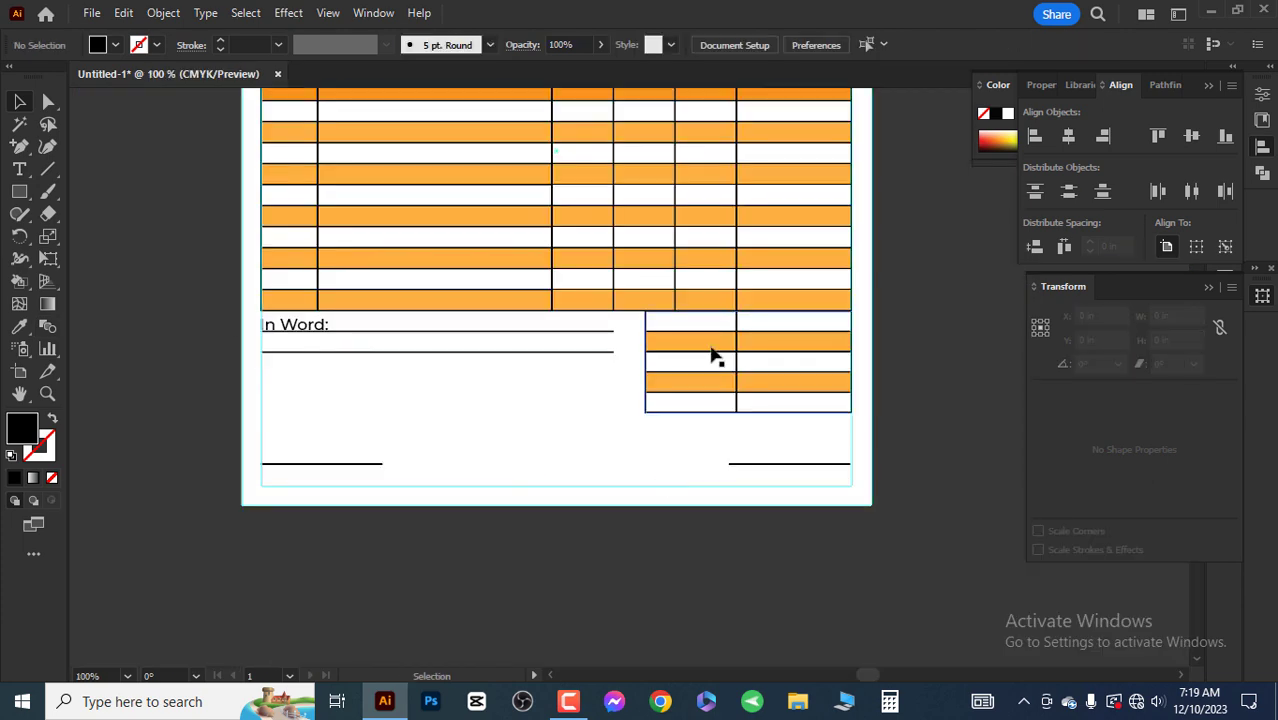
{"action": "scroll", "coordinate": [661, 346], "scroll_direction": "down", "scroll_amount": 2}
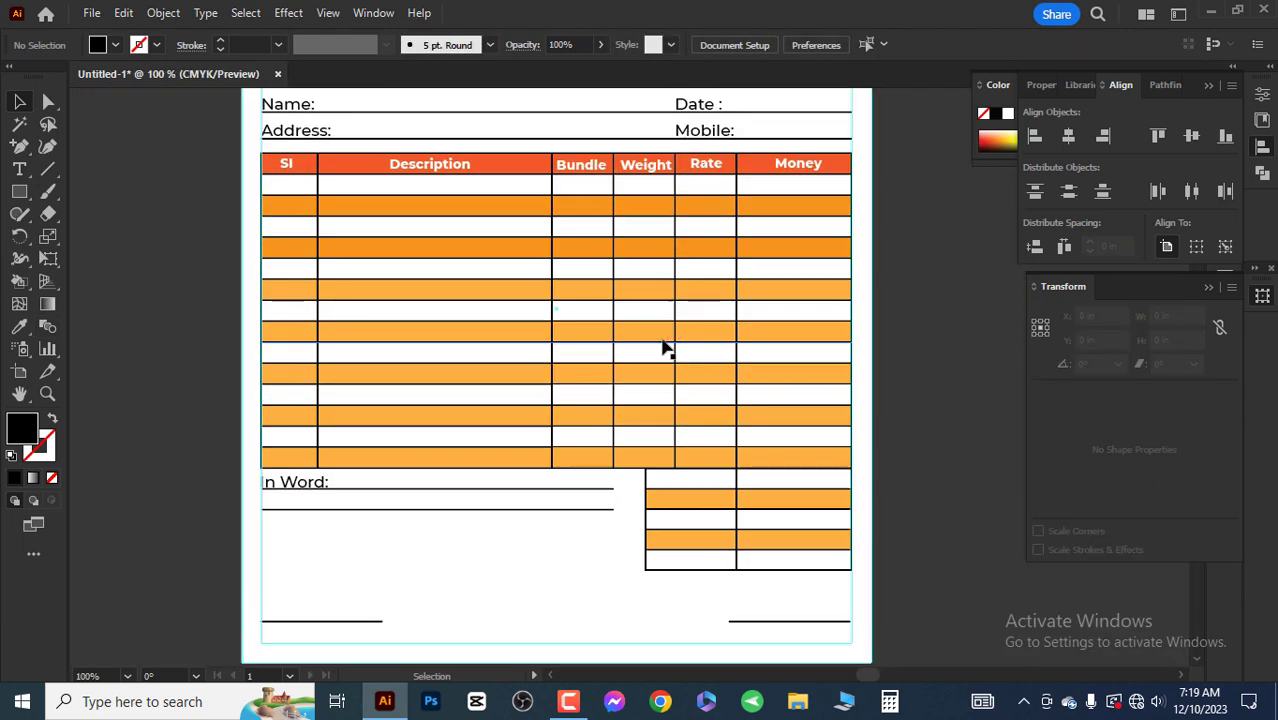
{"action": "key", "text": "ctrl+0"}
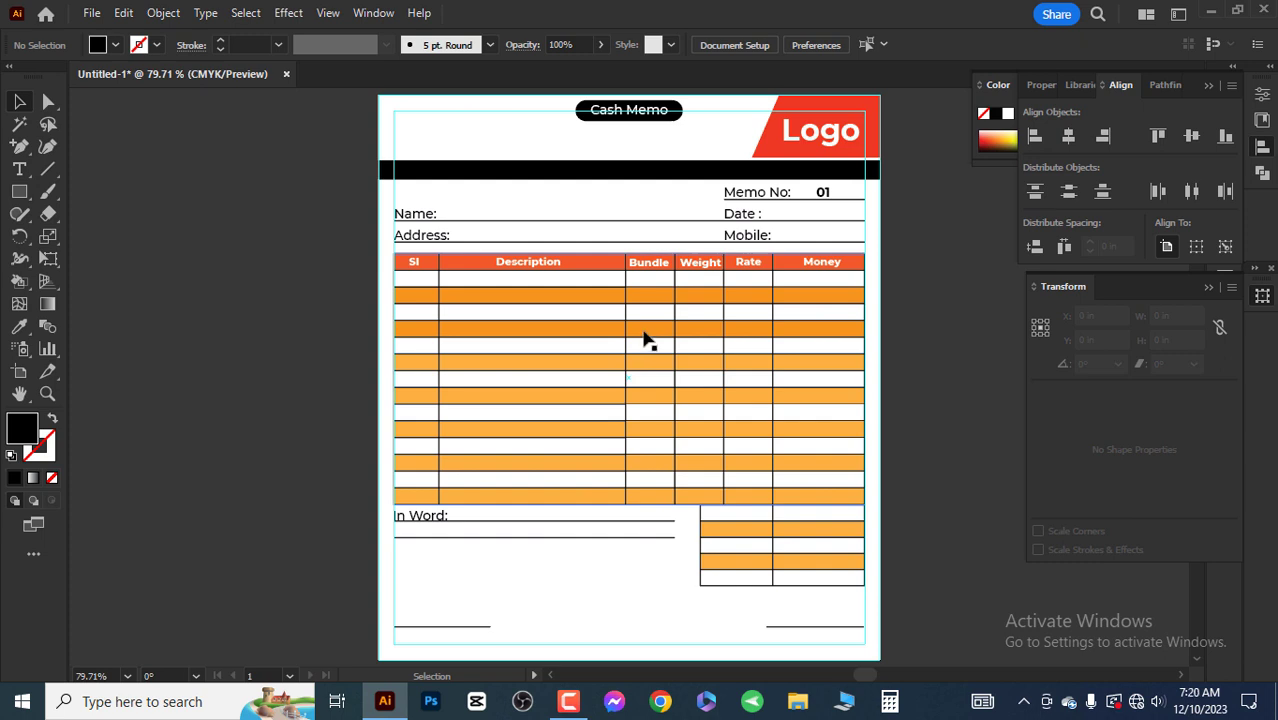
Step: Copy the In Word: label into the totals box and retype it as 'Total'
{"action": "scroll", "coordinate": [766, 585], "scroll_direction": "down", "scroll_amount": 1}
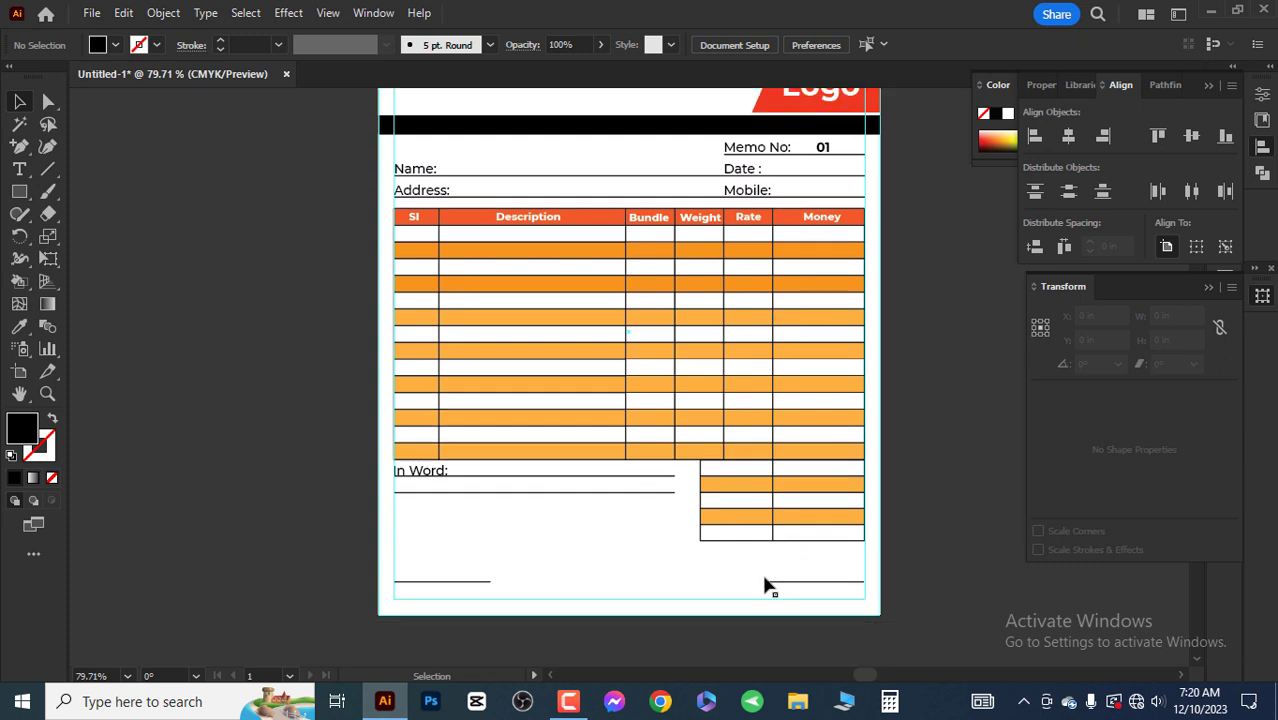
{"action": "scroll", "coordinate": [696, 493], "scroll_direction": "up", "scroll_amount": 2}
{"action": "left_click_drag", "start_coordinate": [185, 442], "coordinate": [784, 462]}
{"action": "scroll", "coordinate": [784, 462], "scroll_direction": "up", "scroll_amount": 4}
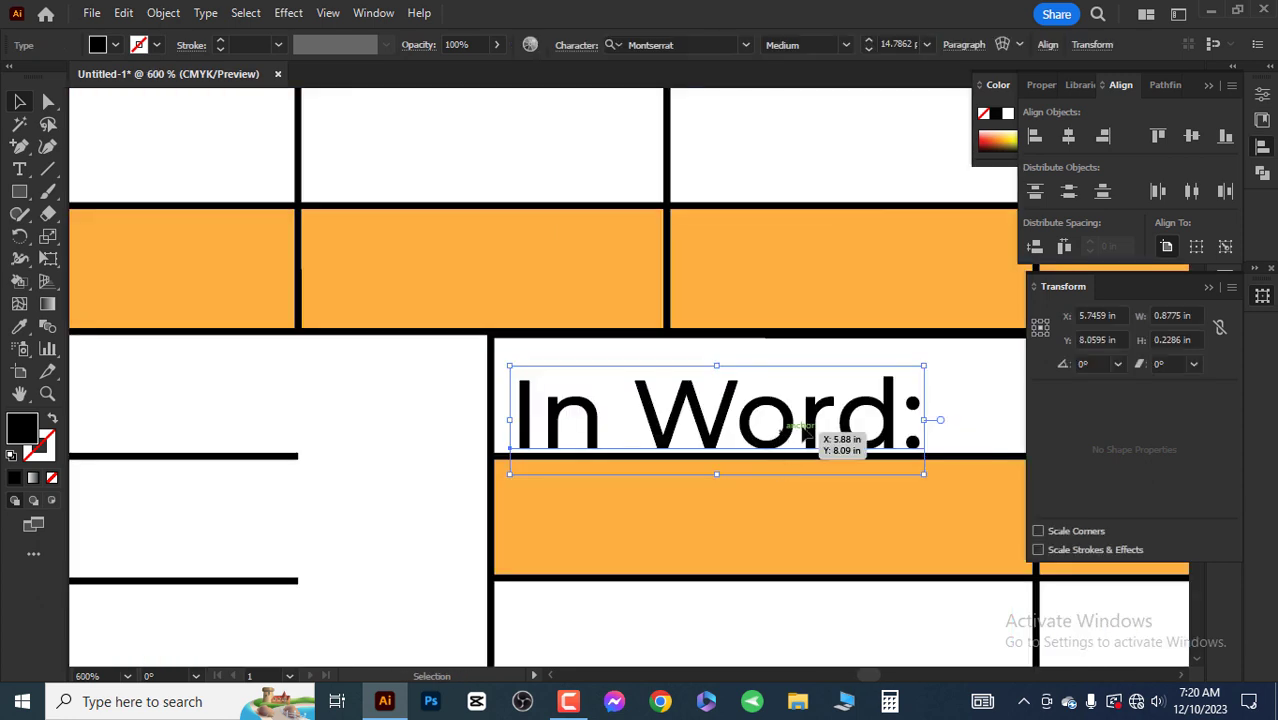
{"action": "triple_click", "coordinate": [845, 430]}
{"action": "type", "text": "Total"}
{"action": "key", "text": "Escape"}
{"action": "scroll", "coordinate": [593, 438], "scroll_direction": "down", "scroll_amount": 3}
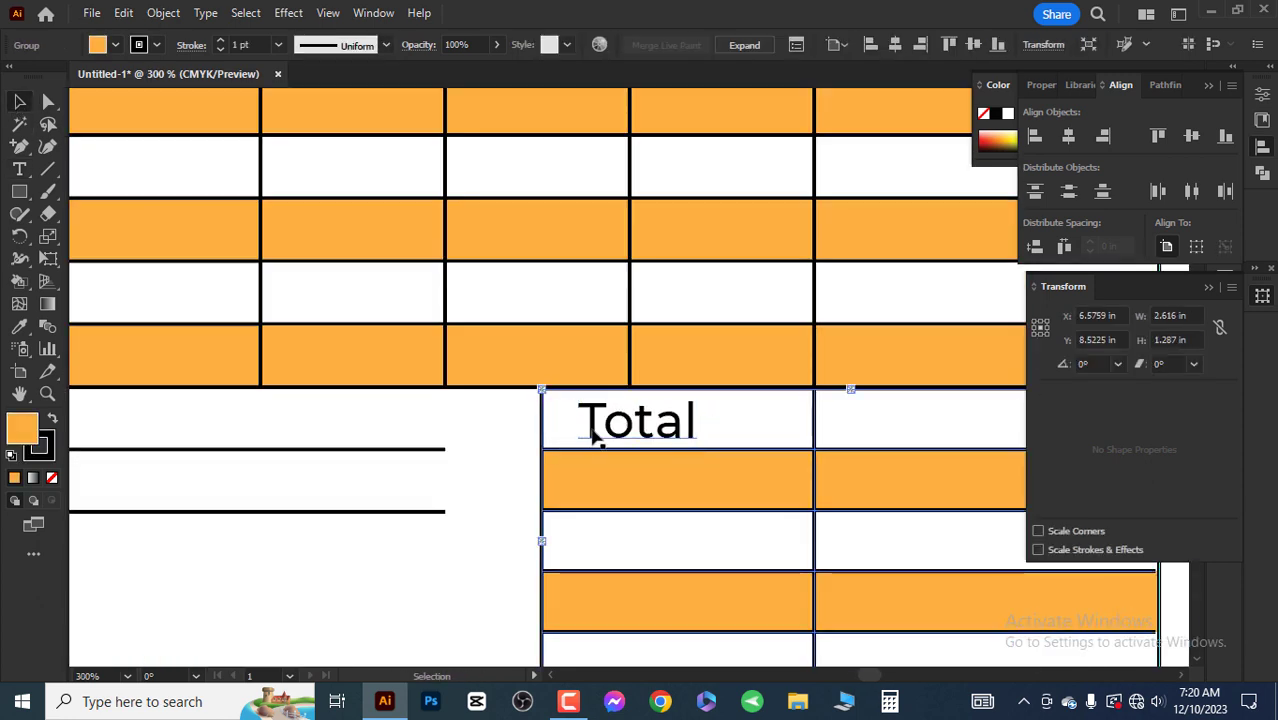
{"action": "mouse_move", "coordinate": [594, 434]}
{"action": "left_mouse_down"}
{"action": "mouse_move", "coordinate": [716, 440]}
{"action": "mouse_move", "coordinate": [730, 490]}
{"action": "left_mouse_up"}
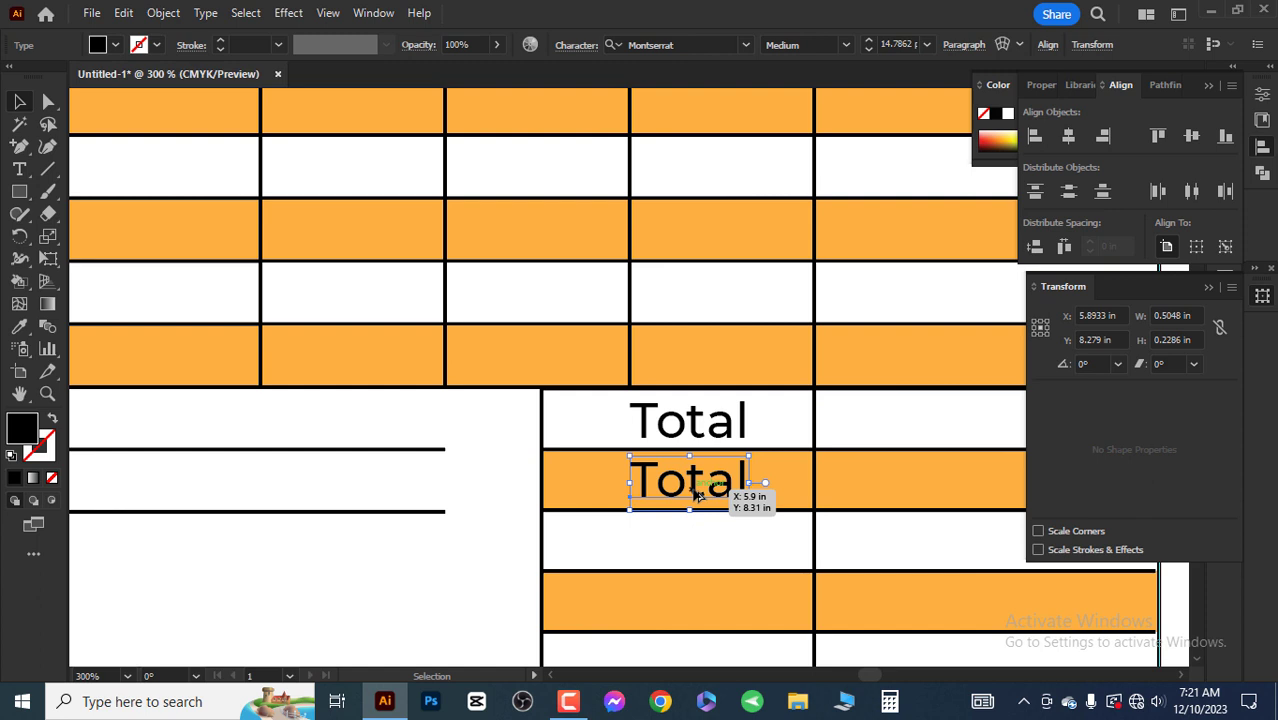
Step: Add an 'Arrear Dues' label in the next row, fitted to its cell with tracking -75
{"action": "double_click", "coordinate": [695, 485]}
{"action": "type", "text": "Arrear Du"}
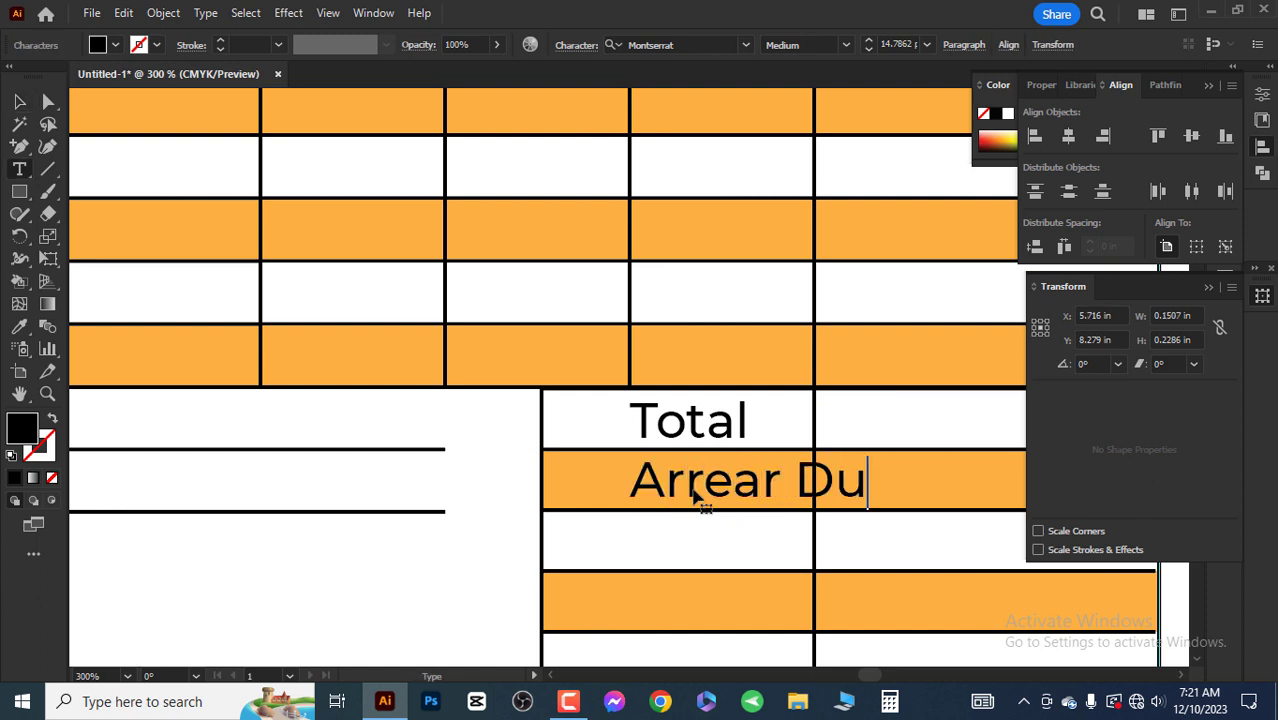
{"action": "type", "text": "es"}
{"action": "key", "text": "Escape"}
{"action": "key", "text": "ctrl+plus"}
{"action": "left_click_drag", "start_coordinate": [650, 485], "coordinate": [536, 485]}
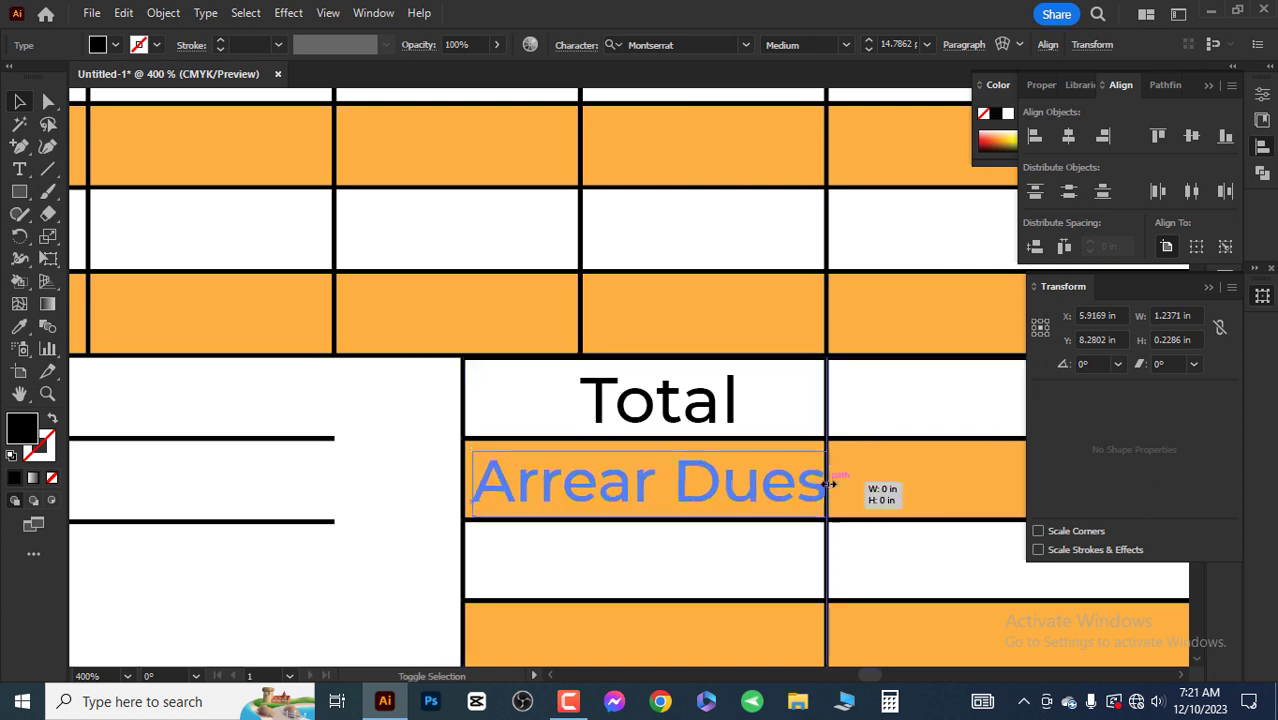
{"action": "left_click_drag", "start_coordinate": [829, 484], "coordinate": [861, 484]}
{"action": "key", "text": "ctrl+t"}
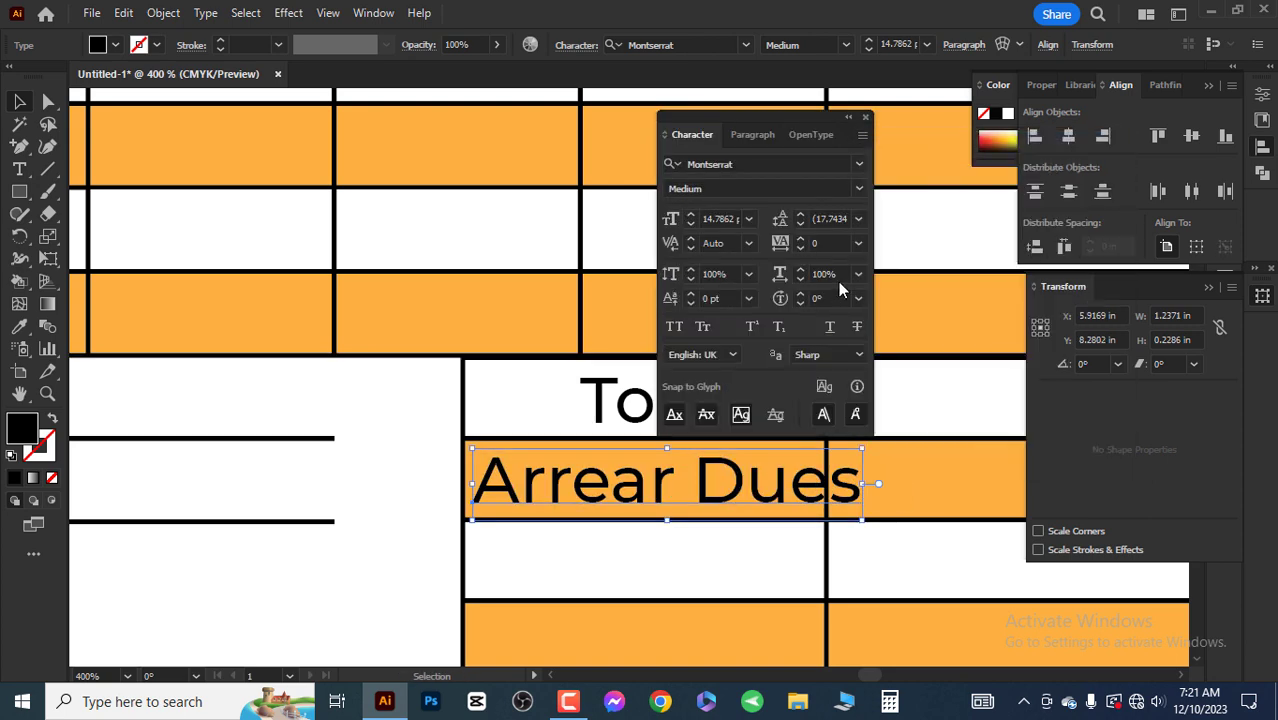
{"action": "left_click", "coordinate": [858, 218]}
{"action": "left_click", "coordinate": [882, 291]}
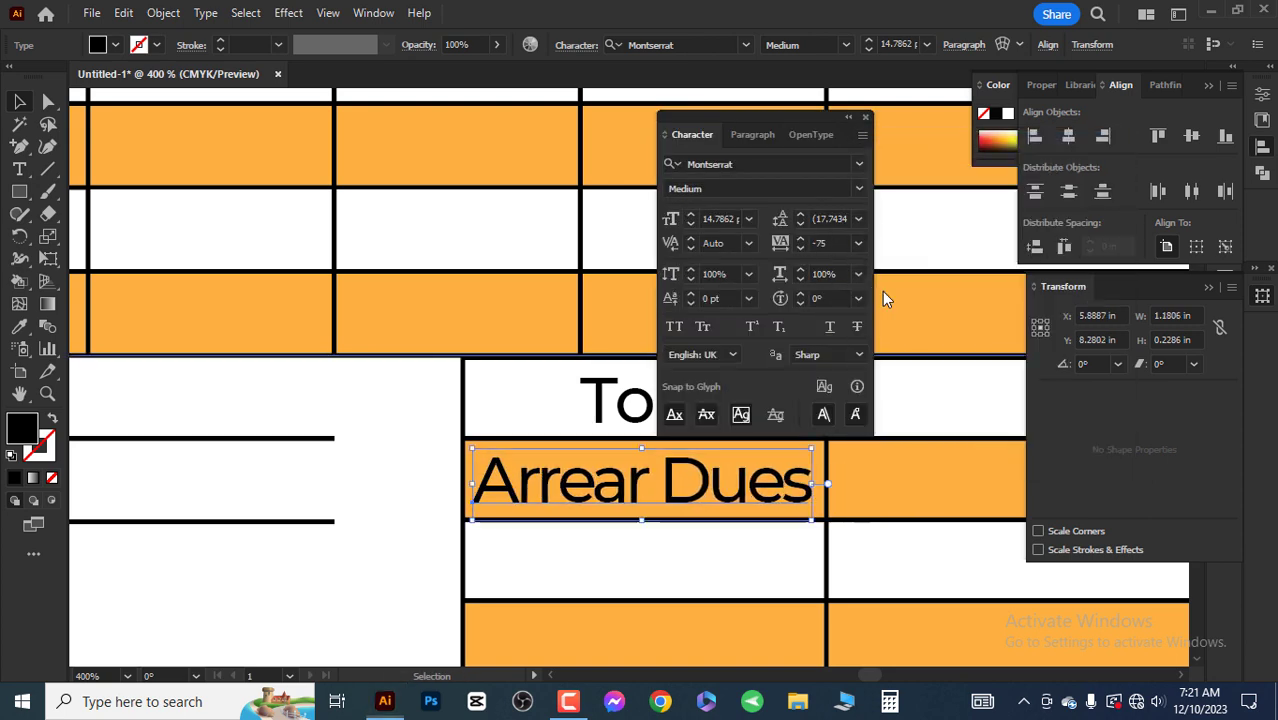
{"action": "key", "text": "ctrl+minus"}
{"action": "key", "text": "ctrl+minus"}
{"action": "left_click", "coordinate": [433, 581]}
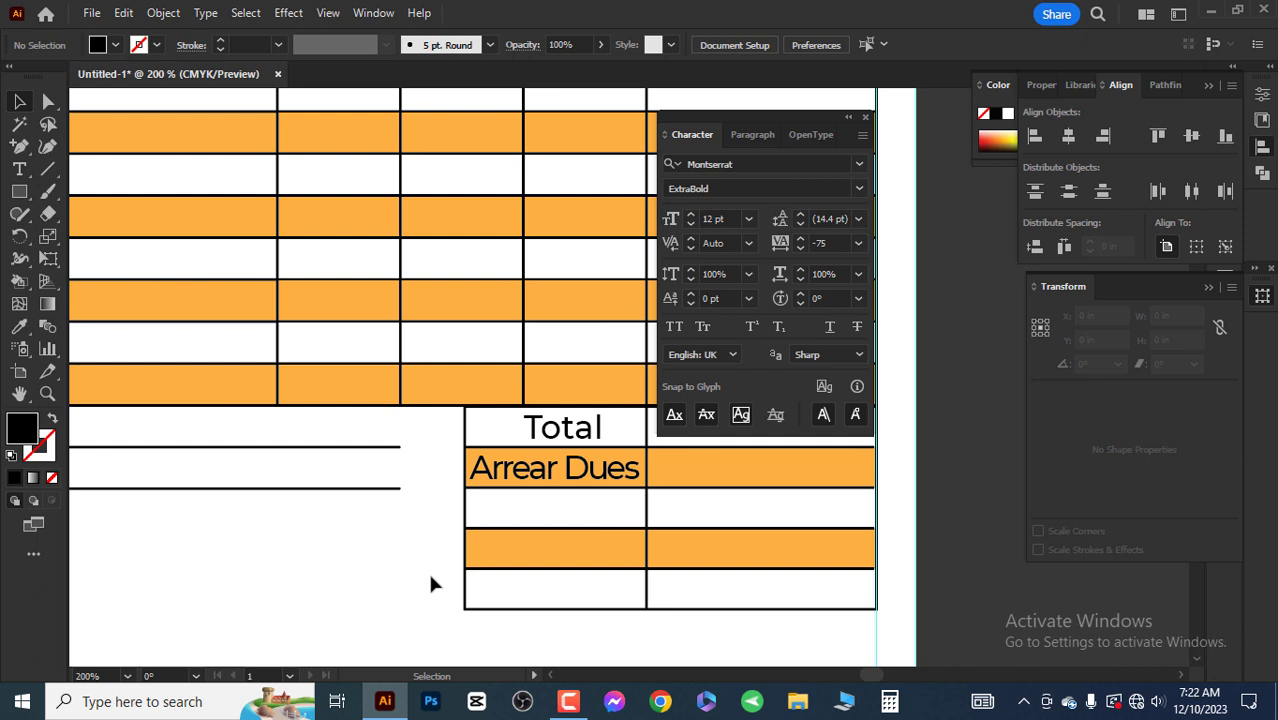
Step: Copy Arrear Dues into a 'Grand Total' label and make Grand Total and Total bold
{"action": "left_click_drag", "start_coordinate": [555, 467], "coordinate": [556, 513]}
{"action": "scroll", "coordinate": [528, 502], "scroll_direction": "up", "scroll_amount": 2}
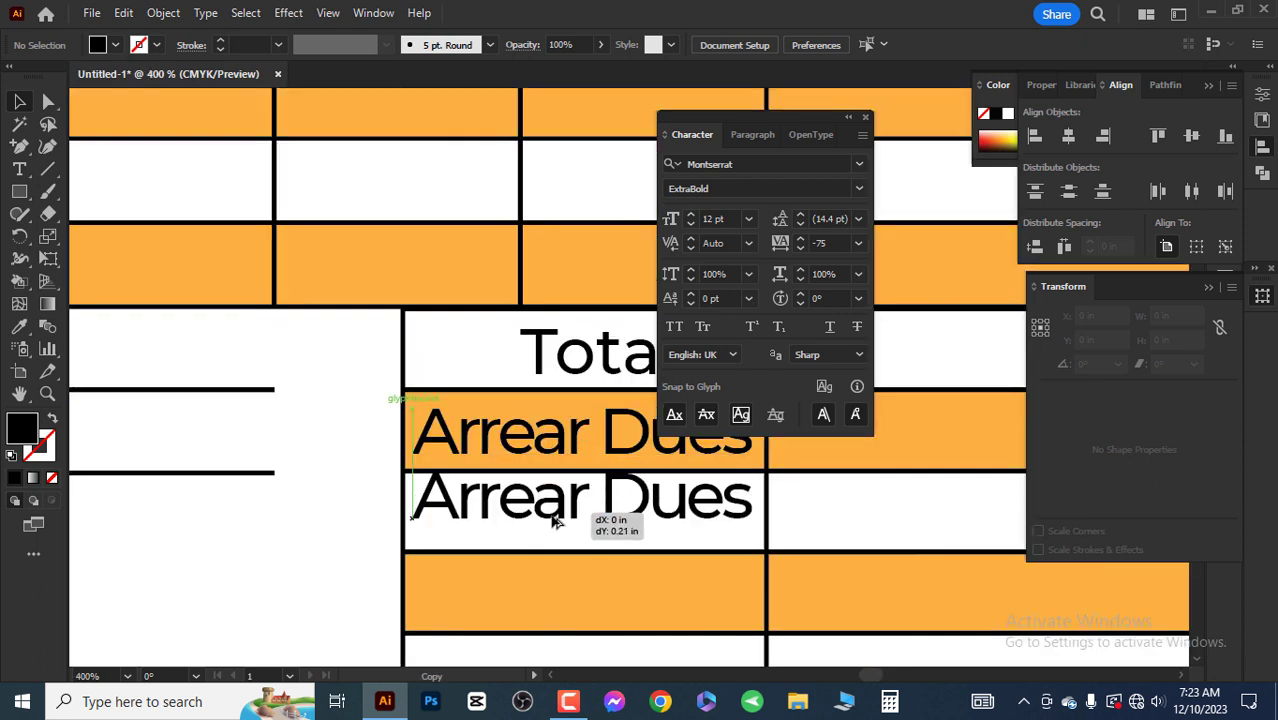
{"action": "double_click", "coordinate": [556, 513]}
{"action": "key", "text": "ctrl+a"}
{"action": "type", "text": "Grand Tt"}
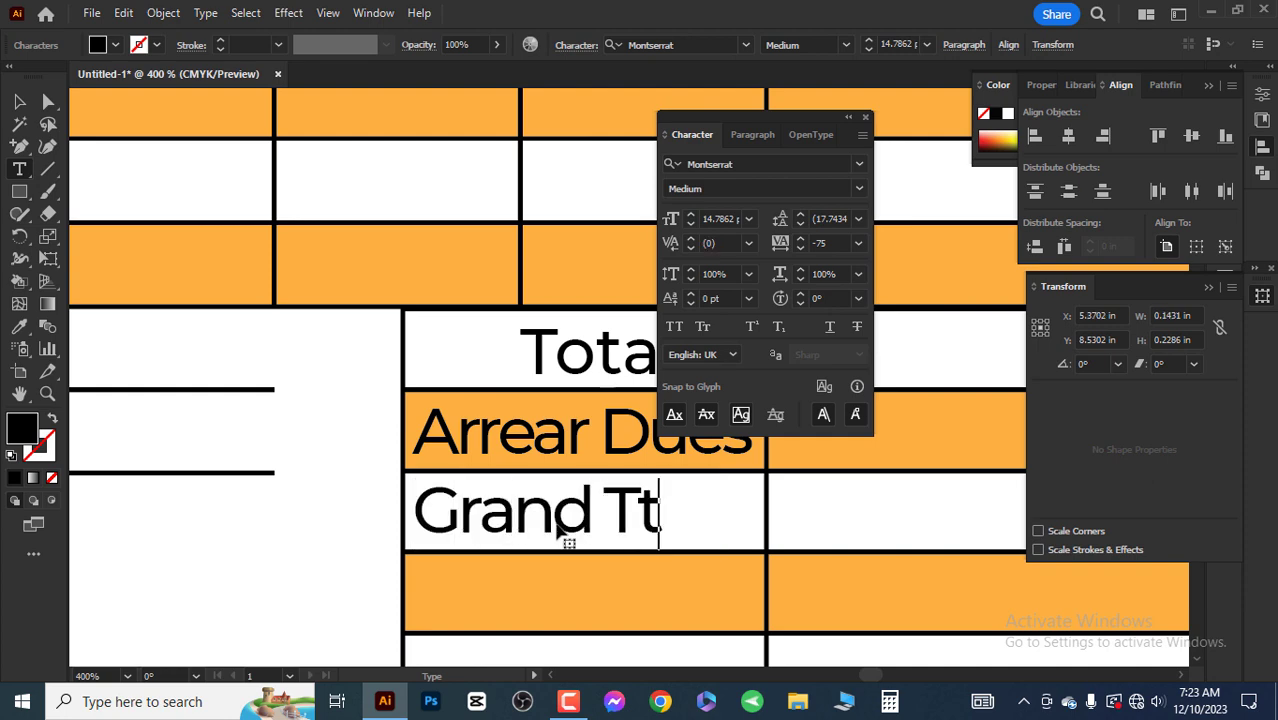
{"action": "key", "text": "BackSpace"}
{"action": "type", "text": "otal"}
{"action": "key", "text": "Escape"}
{"action": "left_click", "coordinate": [858, 188]}
{"action": "left_click", "coordinate": [809, 320]}
{"action": "left_click", "coordinate": [563, 357]}
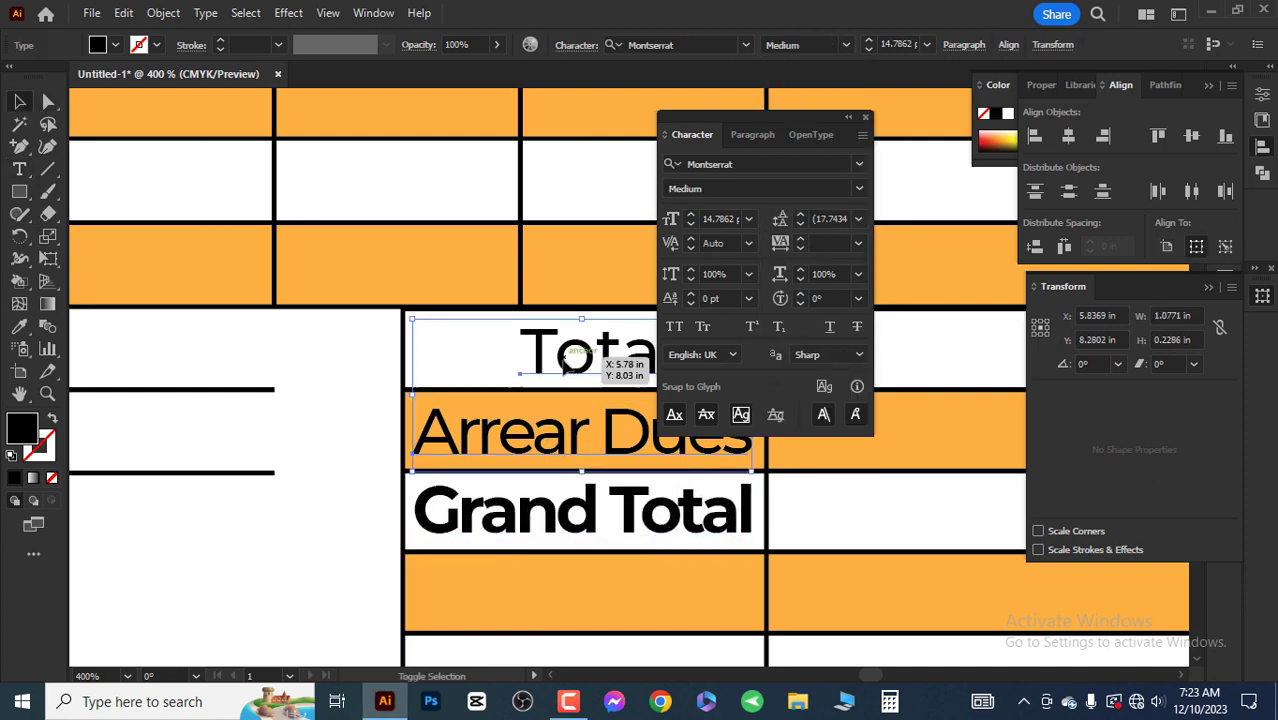
{"action": "left_click", "coordinate": [858, 188]}
{"action": "left_click", "coordinate": [812, 333]}
{"action": "key", "text": "ctrl+minus"}
{"action": "left_click", "coordinate": [515, 497]}
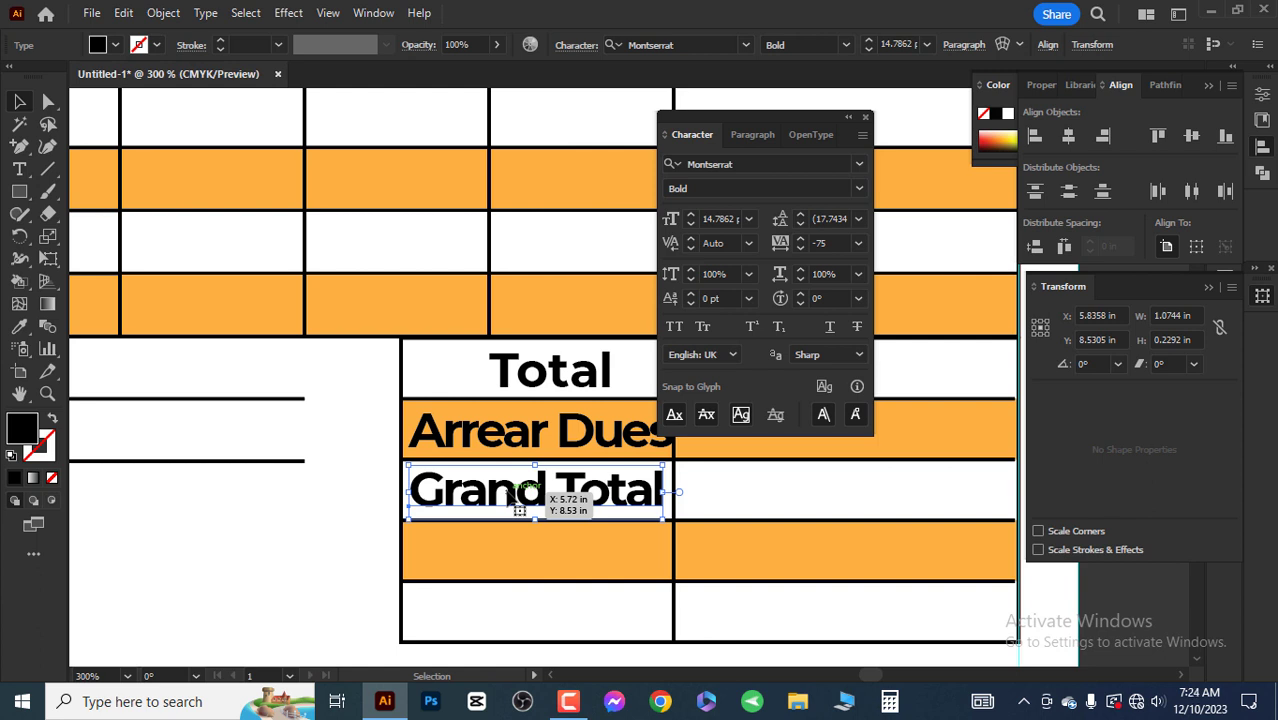
Step: Add a 'Payment' label in the orange cell and a 'Due' label in the white cell below
{"action": "scroll", "coordinate": [519, 507], "scroll_direction": "down", "scroll_amount": 1}
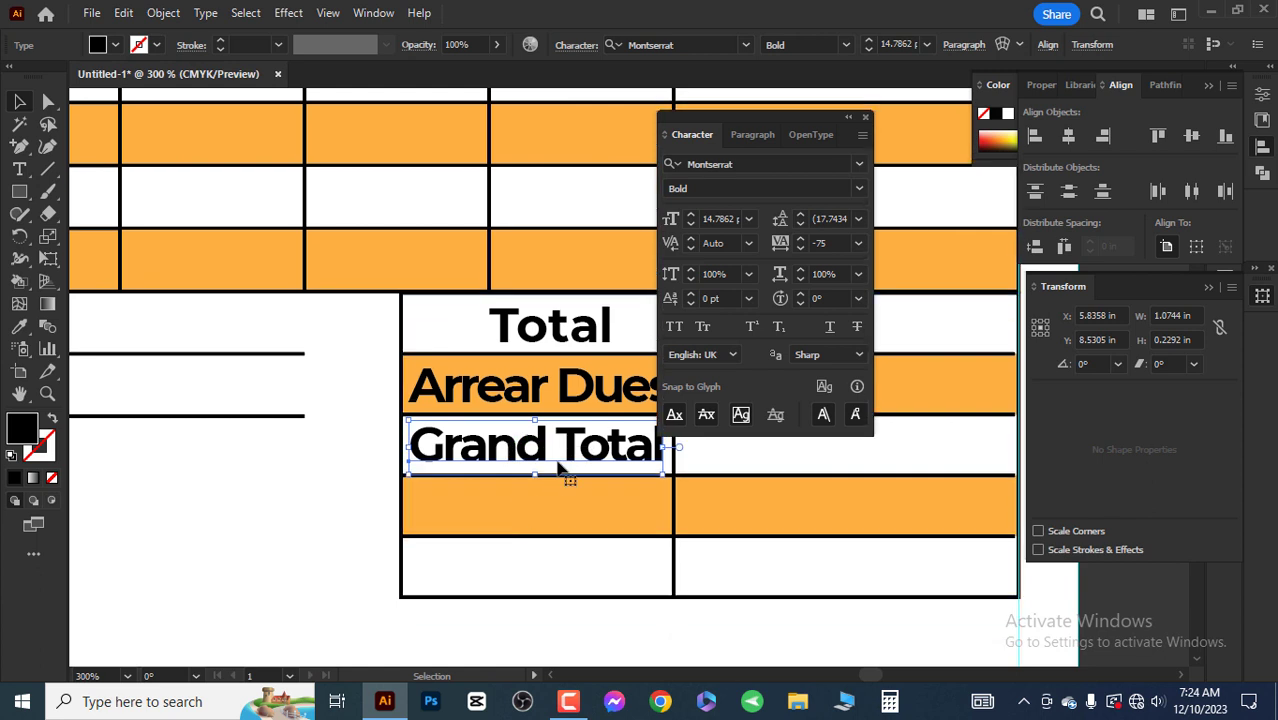
{"action": "left_click_drag", "start_coordinate": [570, 470], "coordinate": [588, 522]}
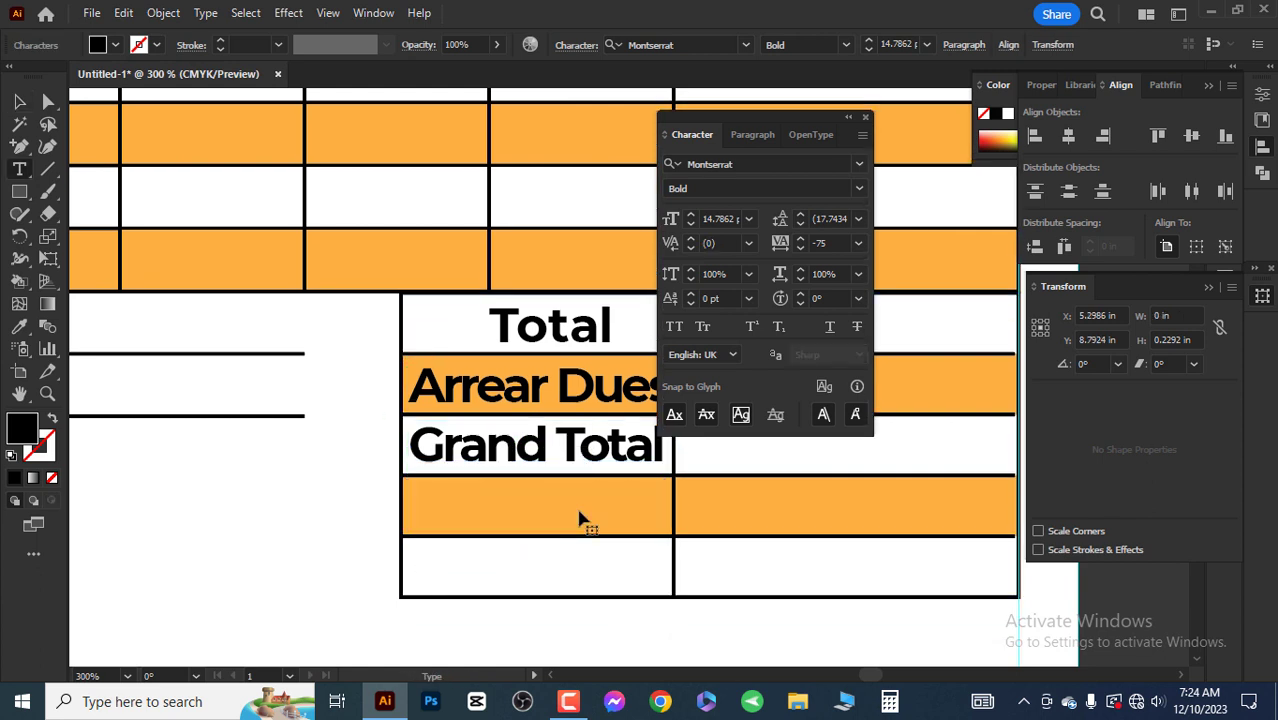
{"action": "left_click", "coordinate": [580, 519]}
{"action": "type", "text": "Payment"}
{"action": "key", "text": "Escape"}
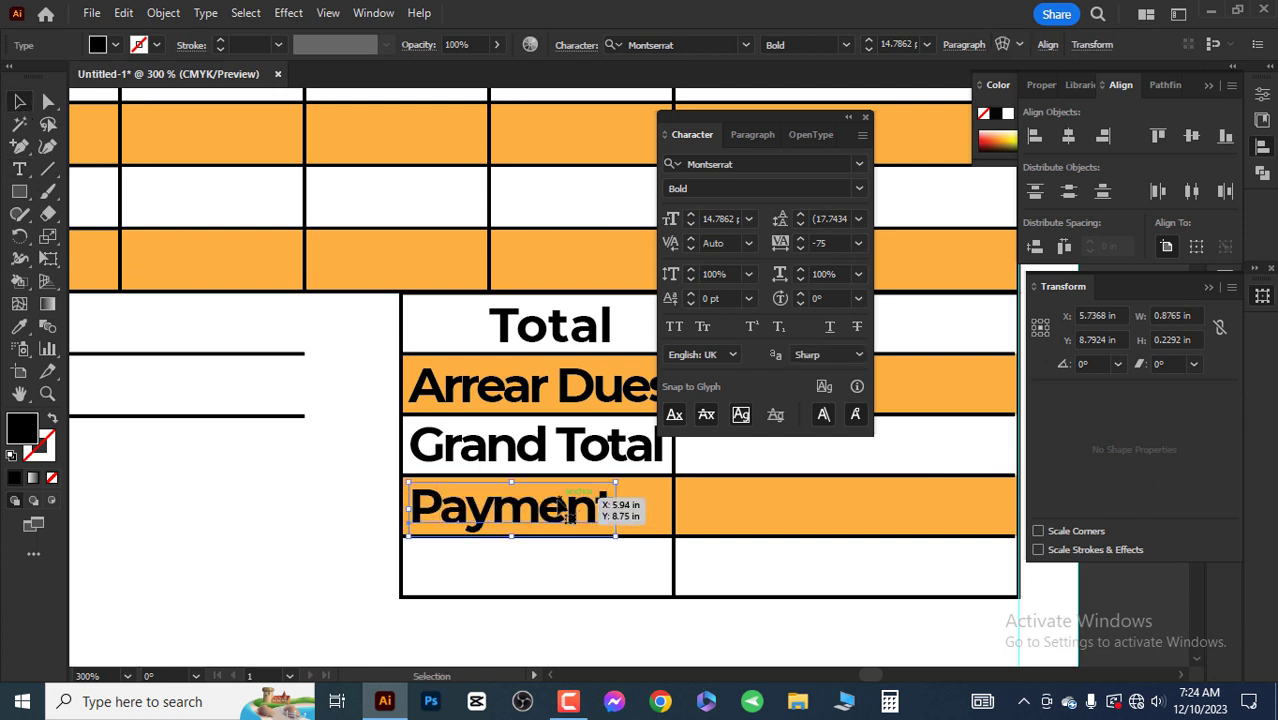
{"action": "mouse_move", "coordinate": [568, 512]}
{"action": "left_mouse_down"}
{"action": "mouse_move", "coordinate": [597, 512]}
{"action": "mouse_move", "coordinate": [600, 572]}
{"action": "left_mouse_up"}
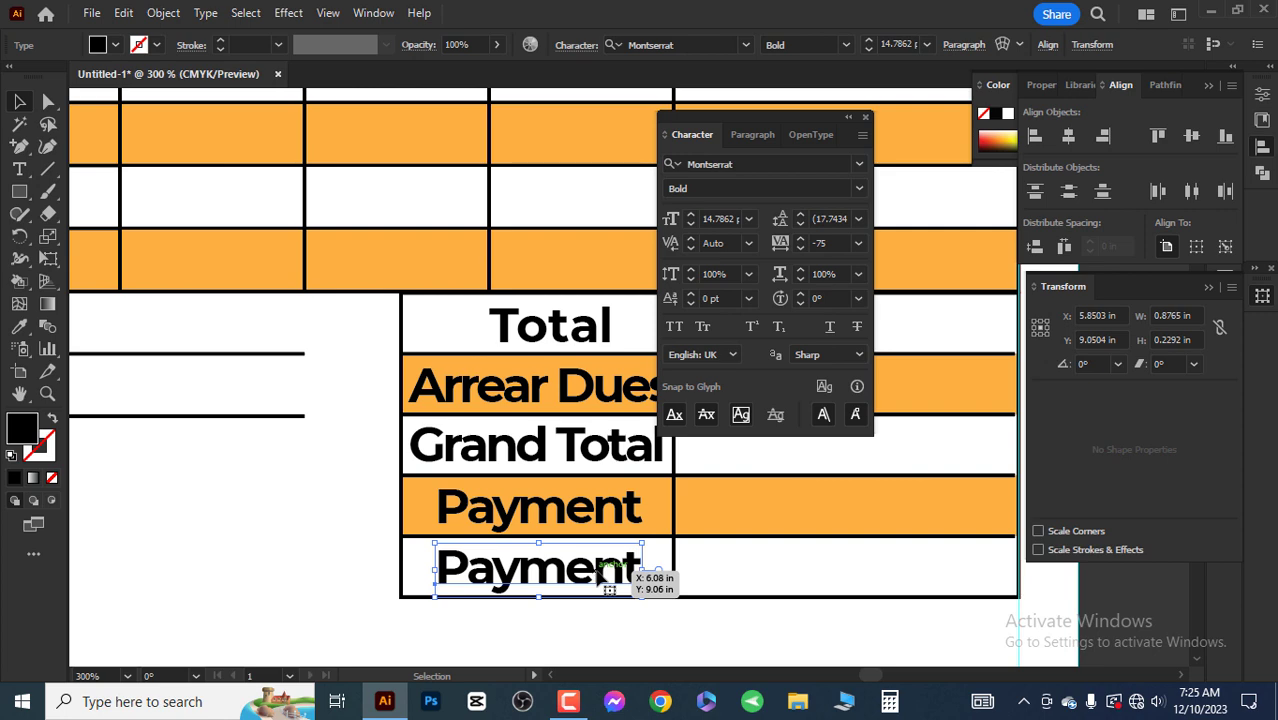
{"action": "double_click", "coordinate": [598, 572]}
{"action": "key", "text": "ctrl+a"}
{"action": "key", "text": "BackSpace"}
{"action": "type", "text": "Due"}
{"action": "key", "text": "Escape"}
Step: Select all five totals labels, centre-align them and move them into their cells
{"action": "left_click", "coordinate": [540, 507], "text": "shift"}
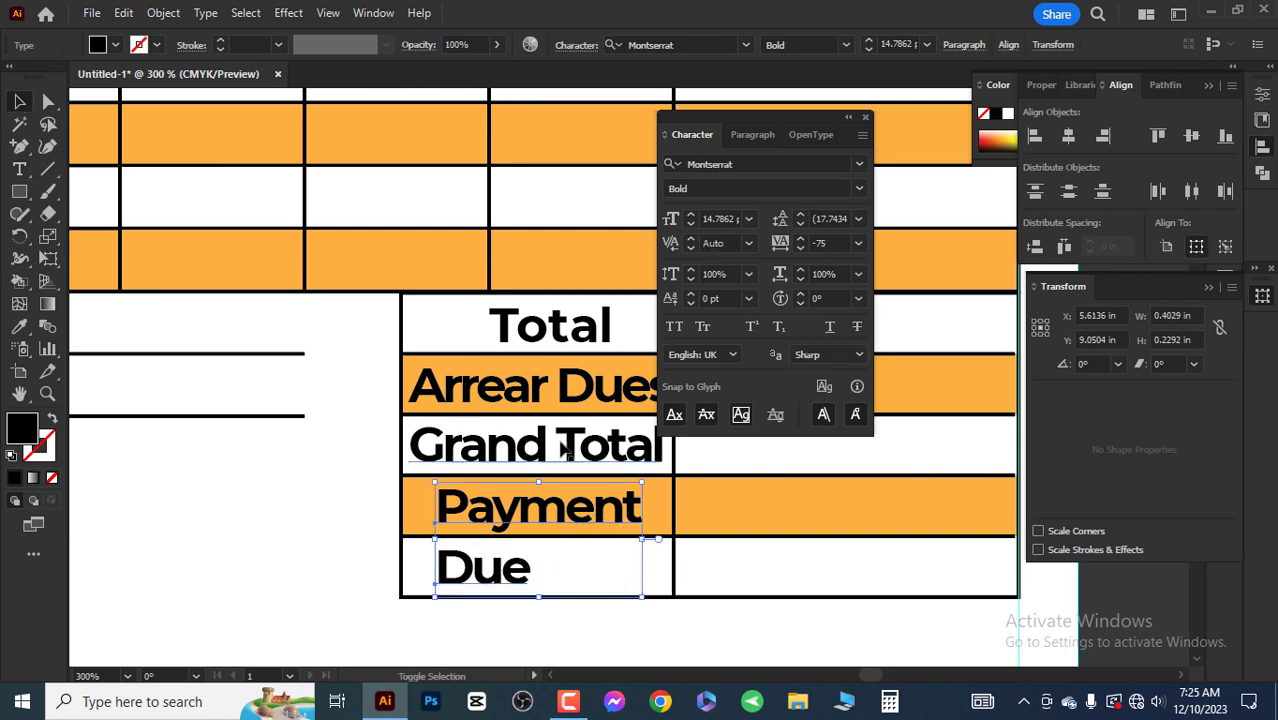
{"action": "left_click", "coordinate": [560, 445], "text": "shift"}
{"action": "left_click", "coordinate": [570, 386], "text": "shift"}
{"action": "left_click", "coordinate": [585, 330], "text": "shift"}
{"action": "left_click", "coordinate": [1035, 135]}
{"action": "scroll", "coordinate": [265, 565], "scroll_direction": "down", "scroll_amount": 1}
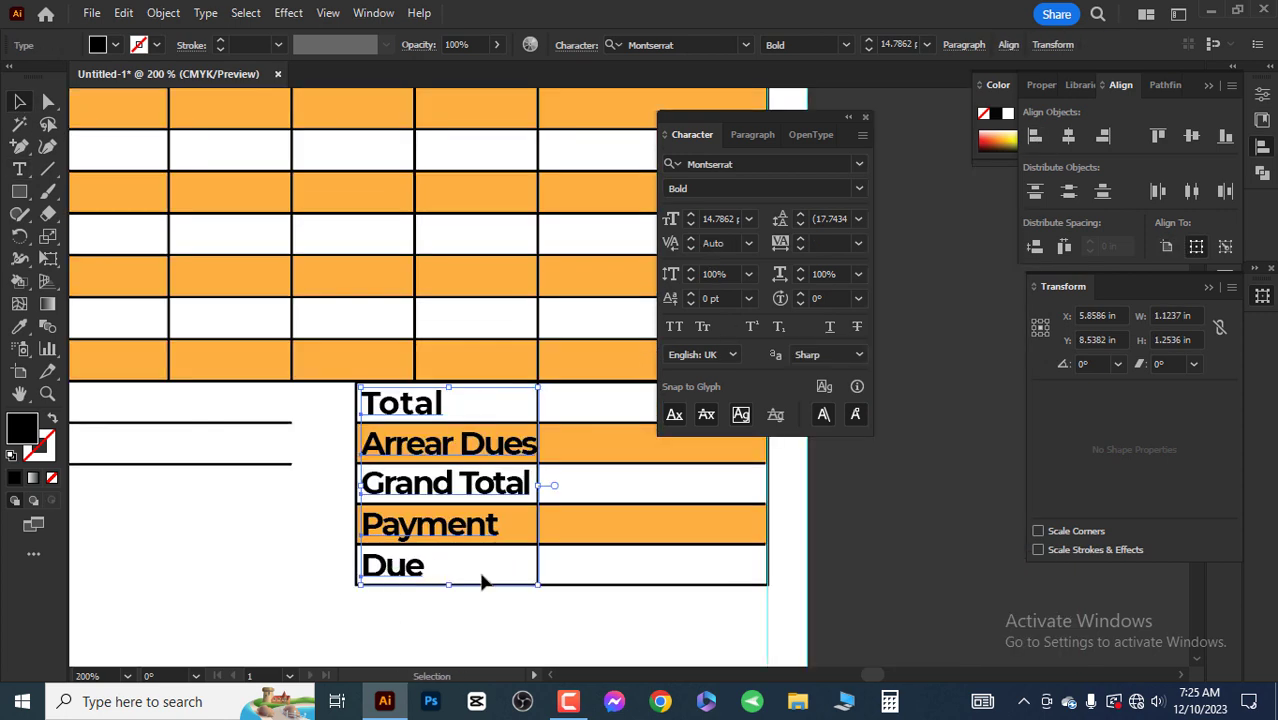
{"action": "scroll", "coordinate": [485, 580], "scroll_direction": "down", "scroll_amount": 1}
{"action": "key", "text": "ctrl+z"}
{"action": "scroll", "coordinate": [505, 571], "scroll_direction": "down", "scroll_amount": 1}
{"action": "key", "text": "ctrl+shift+z"}
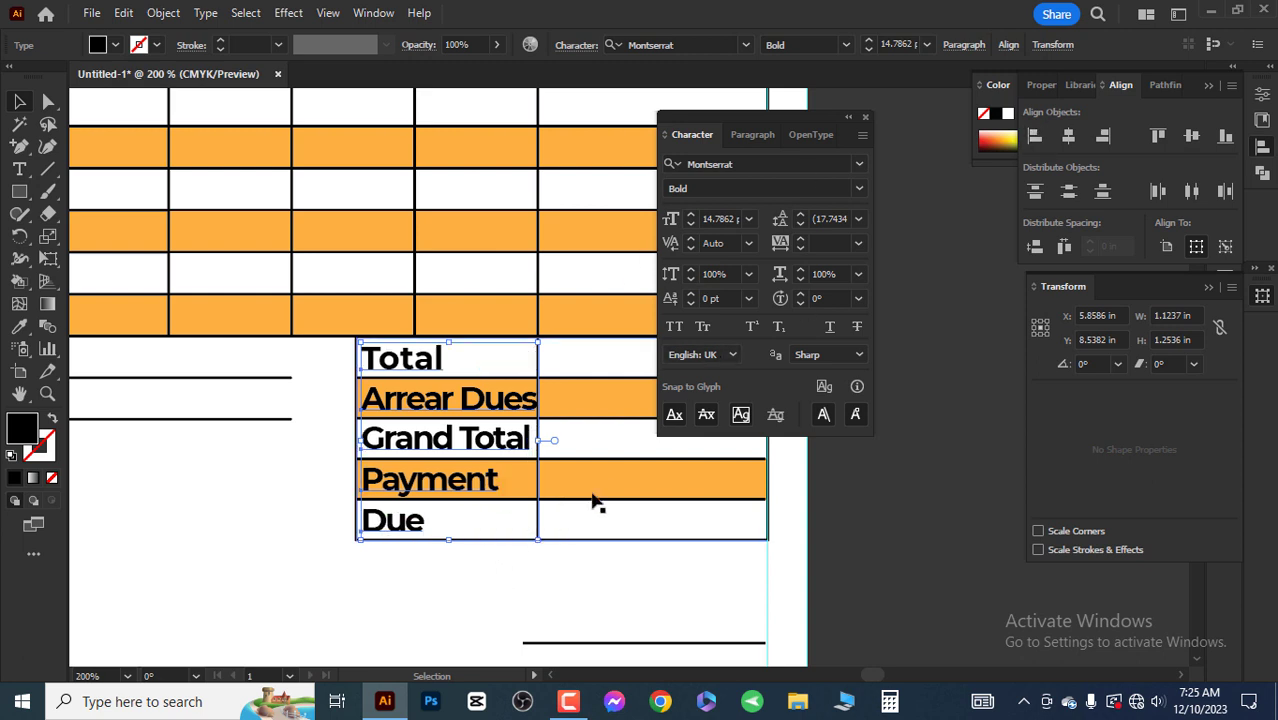
{"action": "key", "text": "ctrl+shift+c"}
{"action": "scroll", "coordinate": [429, 425], "scroll_direction": "up", "scroll_amount": 2}
{"action": "scroll", "coordinate": [490, 400], "scroll_direction": "down", "scroll_amount": 1}
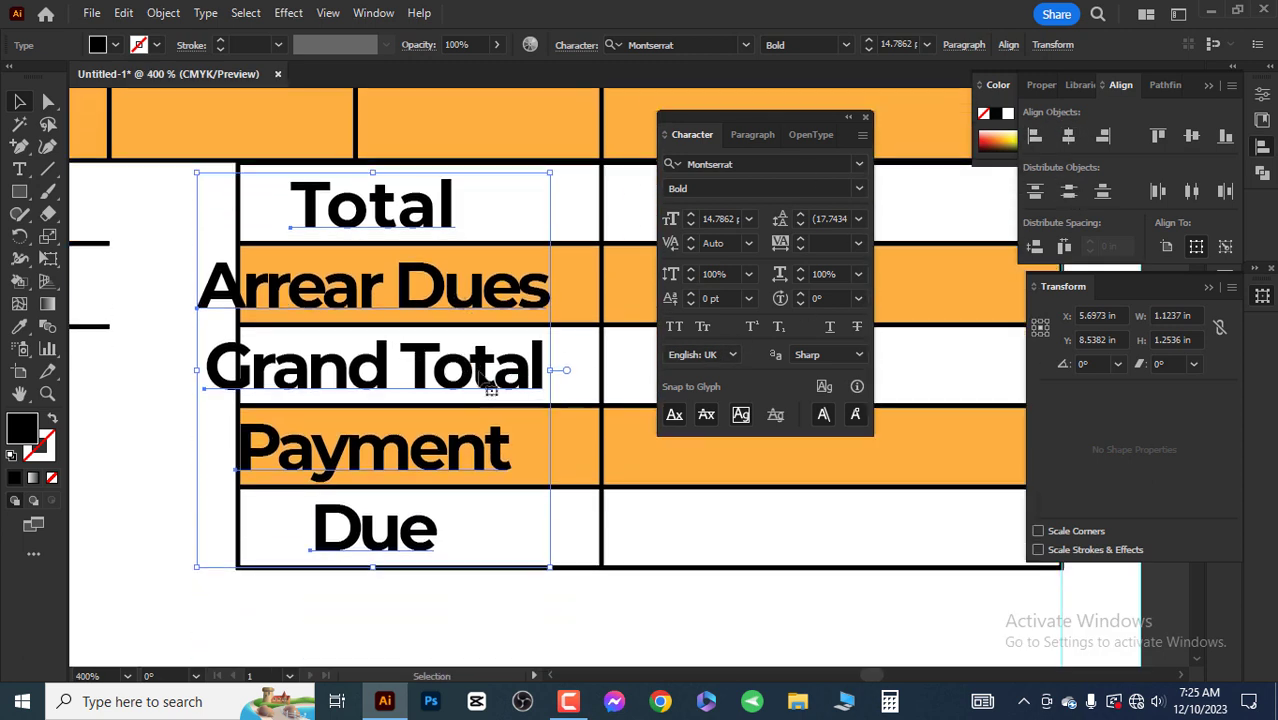
{"action": "left_click_drag", "start_coordinate": [490, 390], "coordinate": [532, 390]}
Step: Reset the labels' tracking to 0, set them to 12 pt and centre them in the column
{"action": "left_click", "coordinate": [858, 243]}
{"action": "left_click", "coordinate": [880, 392]}
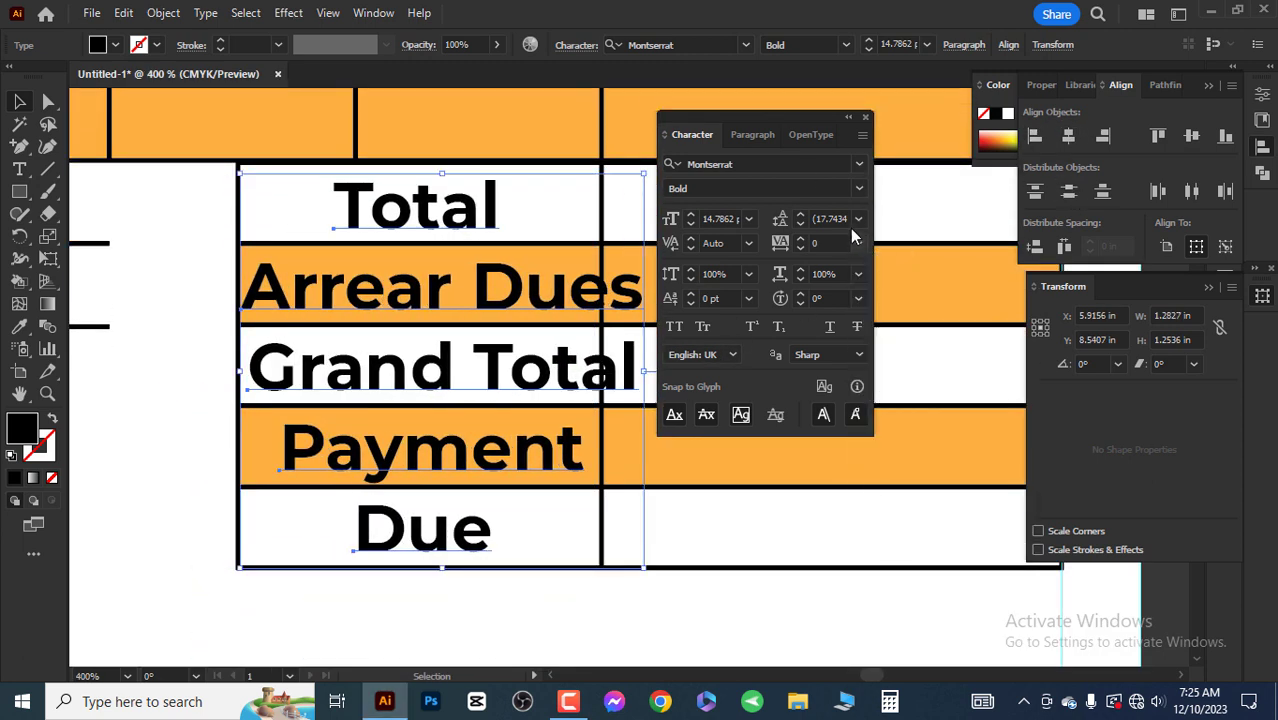
{"action": "left_click", "coordinate": [858, 218]}
{"action": "left_click", "coordinate": [748, 218]}
{"action": "left_click", "coordinate": [774, 380]}
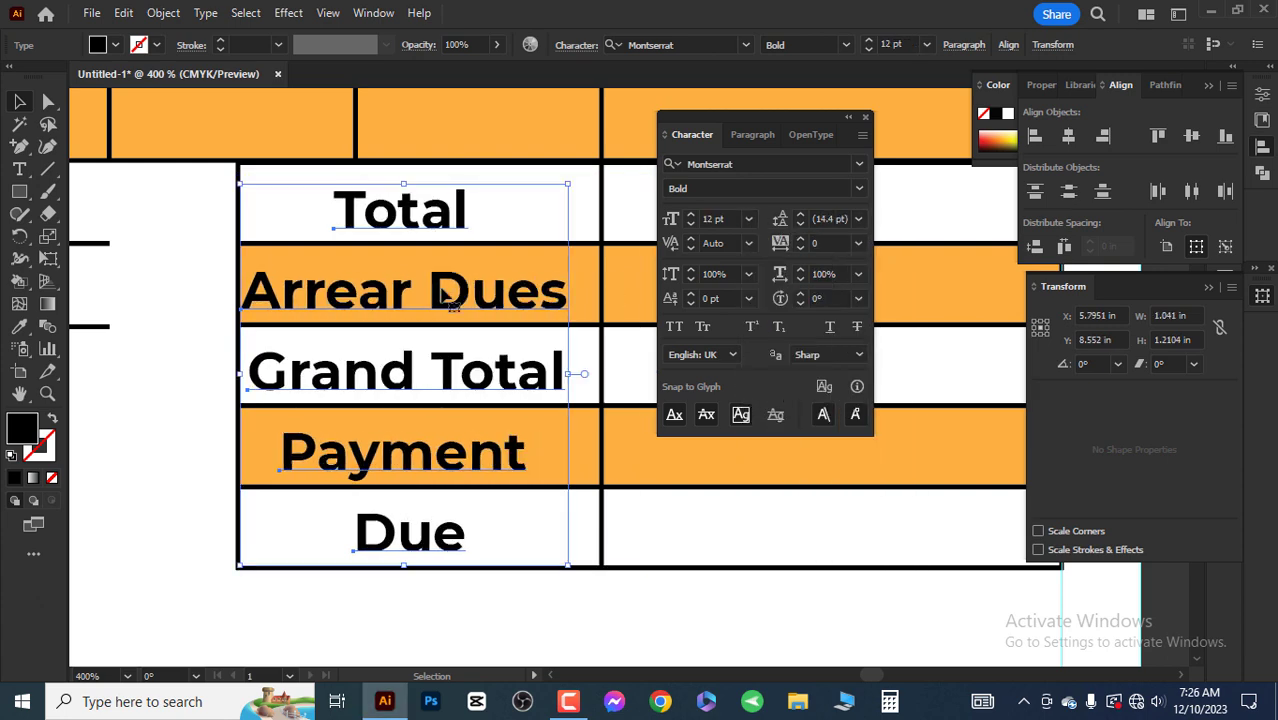
{"action": "left_click_drag", "start_coordinate": [452, 300], "coordinate": [474, 300]}
{"action": "left_click", "coordinate": [1103, 136]}
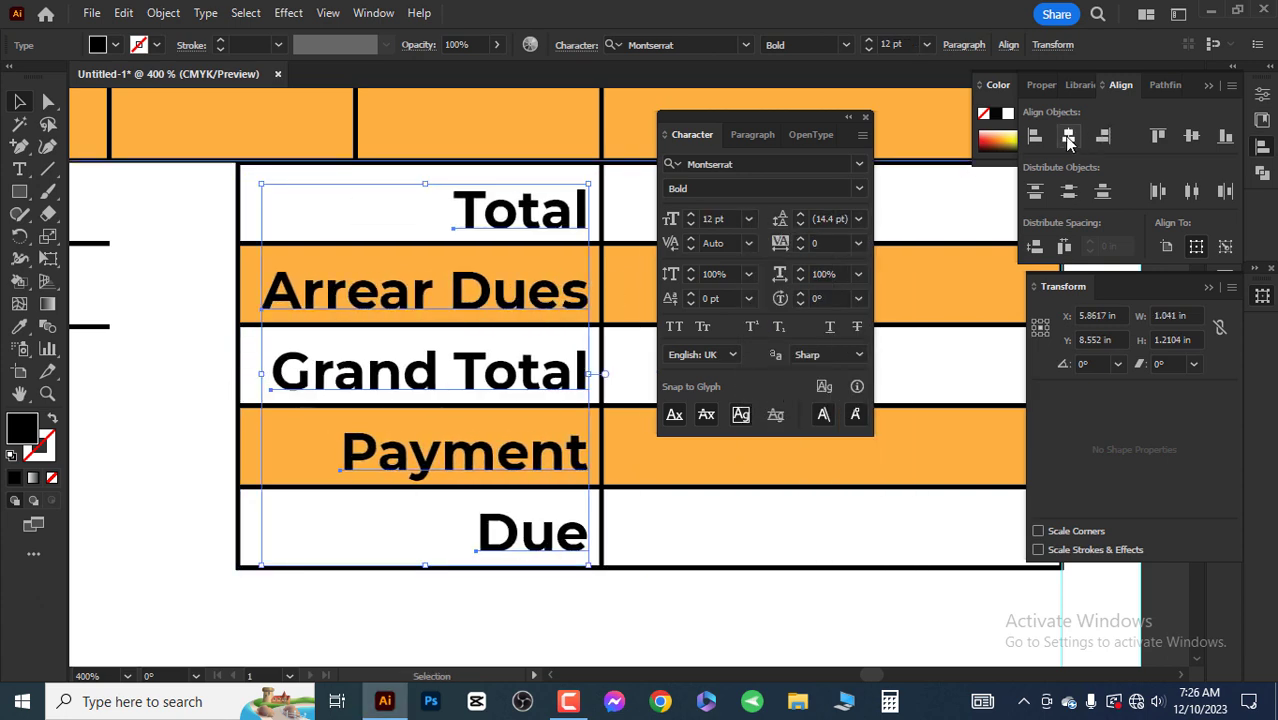
{"action": "left_click", "coordinate": [1069, 136]}
{"action": "left_click_drag", "start_coordinate": [424, 297], "coordinate": [453, 294]}
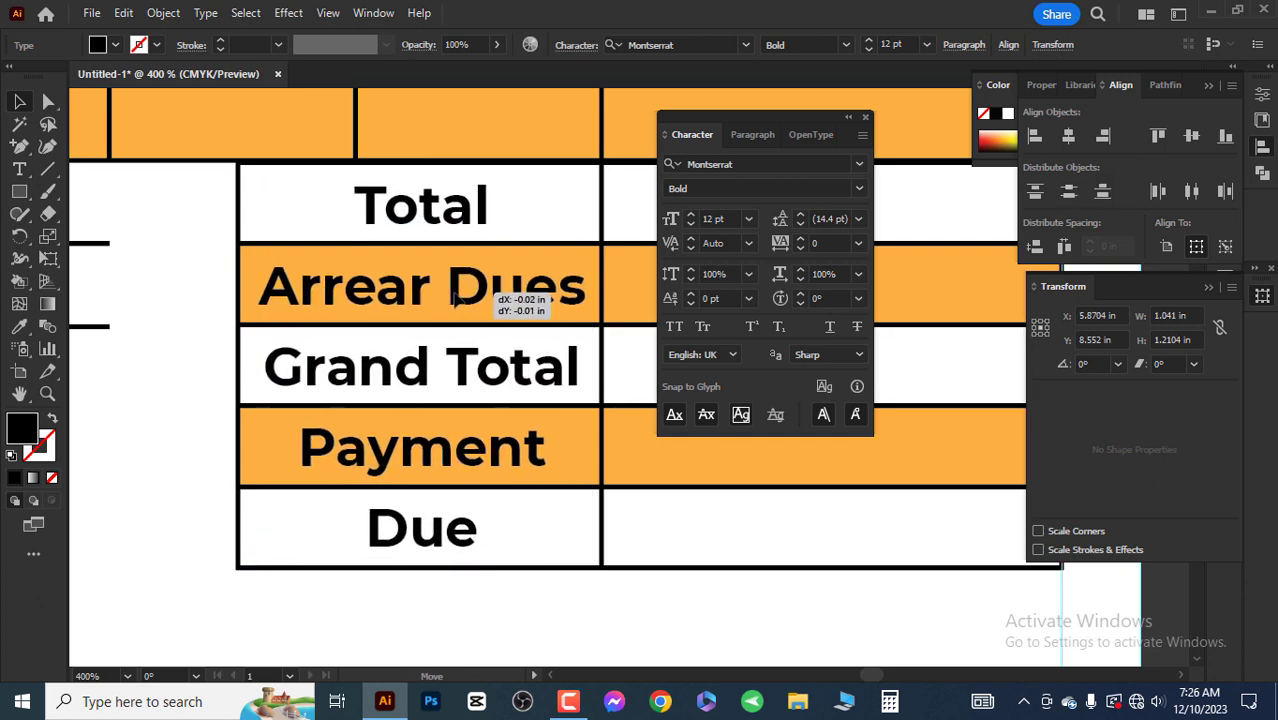
{"action": "key", "text": "ctrl+1"}
{"action": "left_click", "coordinate": [590, 437]}
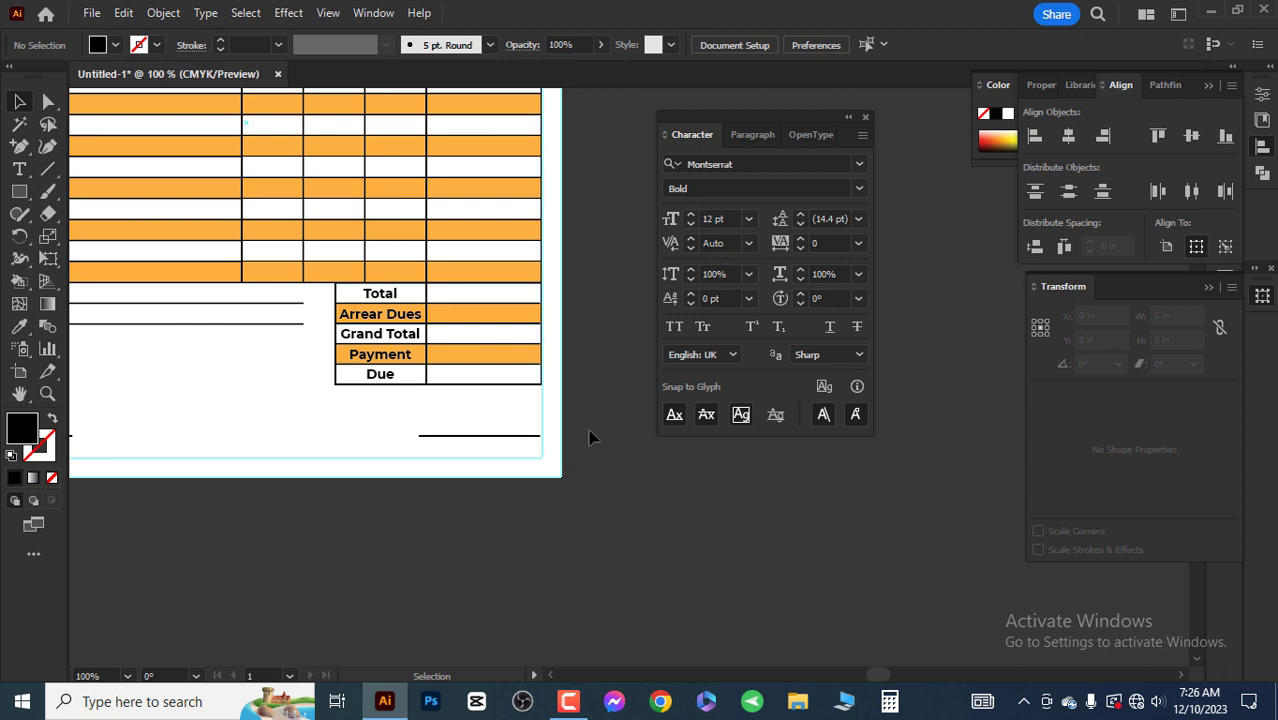
Step: Copy the Due label onto the bottom-right line and retype it as 'Buyer's Signature'
{"action": "scroll", "coordinate": [473, 440], "scroll_direction": "up", "scroll_amount": 2}
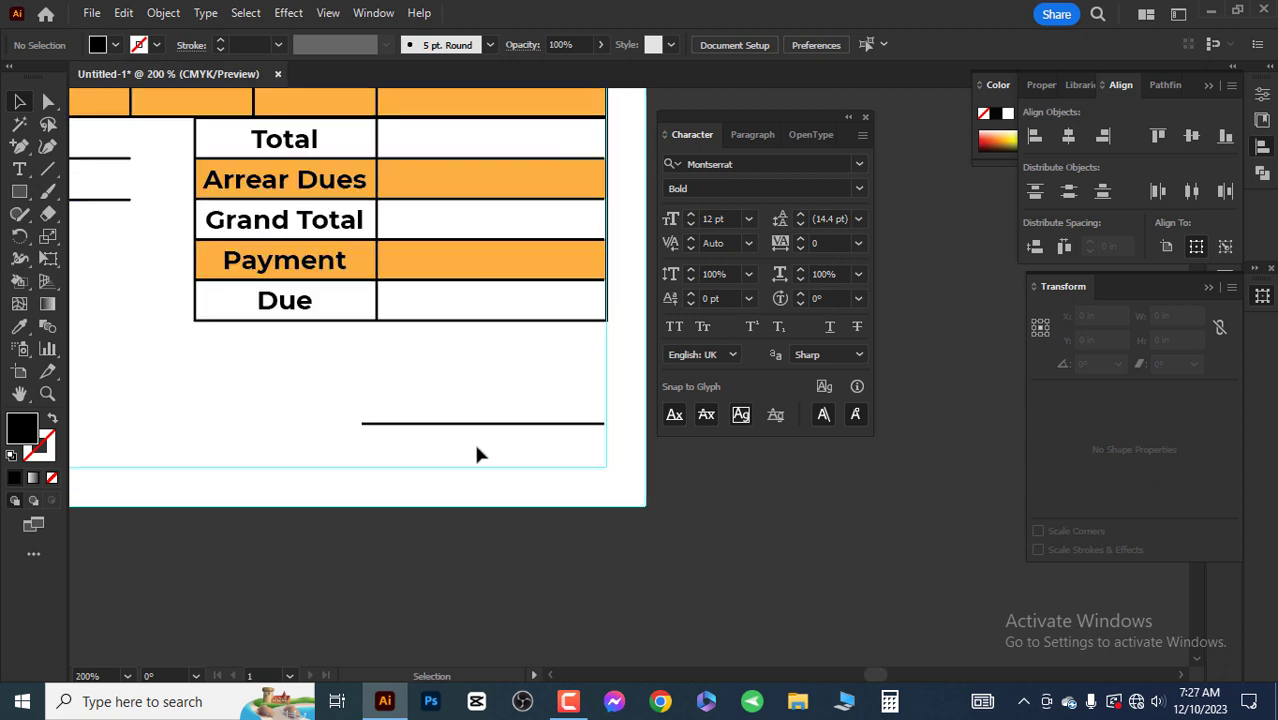
{"action": "mouse_move", "coordinate": [292, 308]}
{"action": "left_mouse_down"}
{"action": "mouse_move", "coordinate": [397, 456]}
{"action": "mouse_move", "coordinate": [399, 440]}
{"action": "left_mouse_up"}
{"action": "scroll", "coordinate": [399, 440], "scroll_direction": "up", "scroll_amount": 4}
{"action": "double_click", "coordinate": [440, 432]}
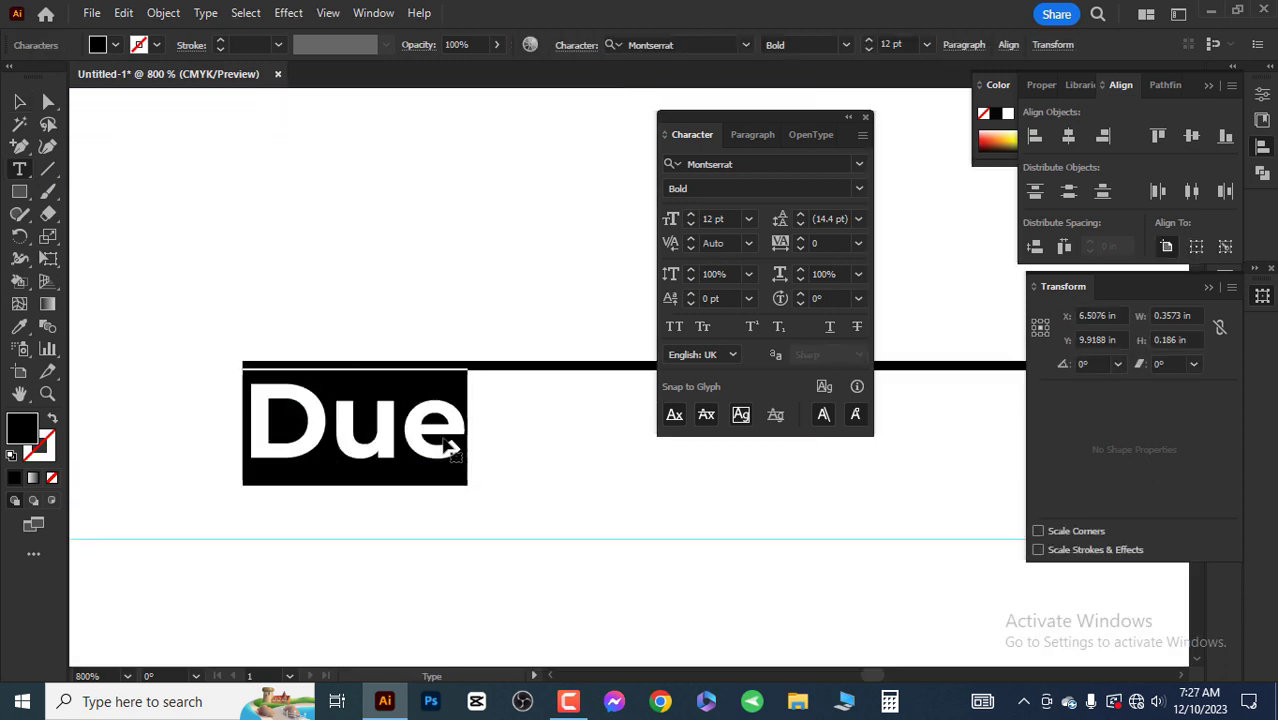
{"action": "type", "text": "Buyer's Signat"}
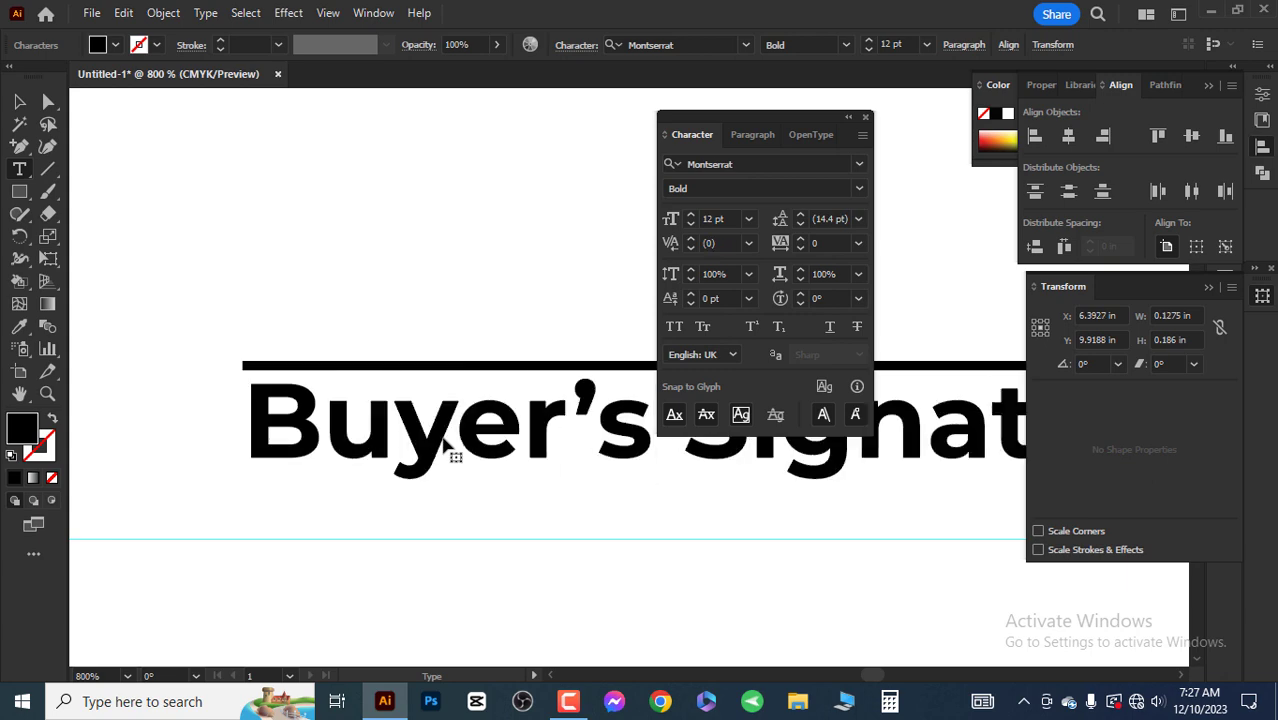
{"action": "type", "text": "ure"}
{"action": "scroll", "coordinate": [560, 455], "scroll_direction": "down", "scroll_amount": 3}
{"action": "key", "text": "Escape"}
Step: Add a 'Seller Signature' copy on the bottom-left line, then start a spelling check
{"action": "scroll", "coordinate": [612, 470], "scroll_direction": "down", "scroll_amount": 1}
{"action": "scroll", "coordinate": [650, 470], "scroll_direction": "down", "scroll_amount": 1}
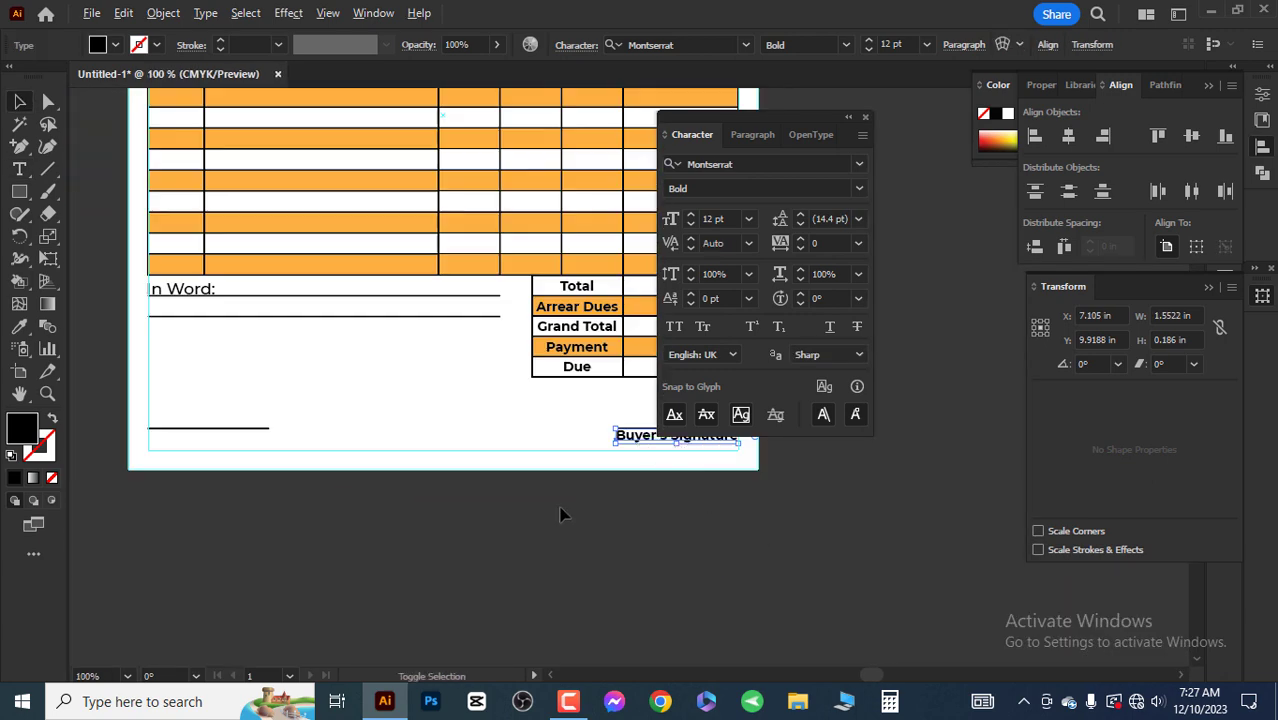
{"action": "left_click_drag", "start_coordinate": [640, 452], "coordinate": [172, 452]}
{"action": "scroll", "coordinate": [421, 437], "scroll_direction": "up", "scroll_amount": 3}
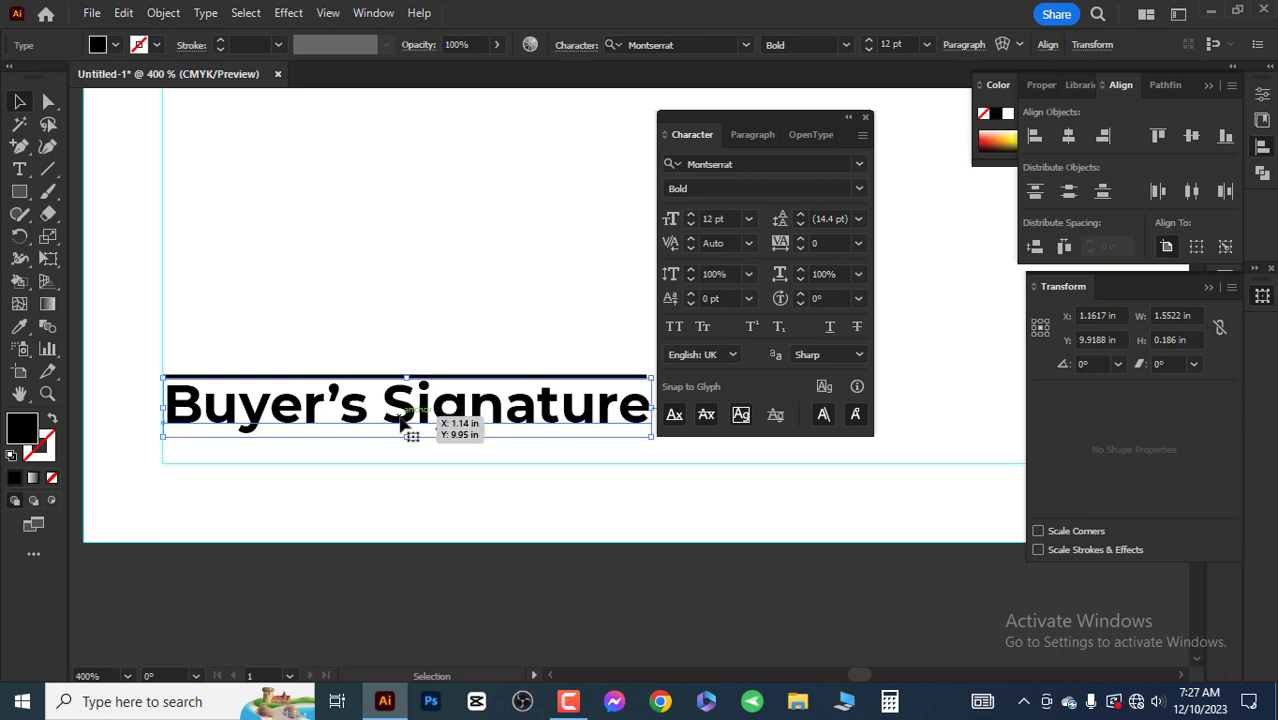
{"action": "double_click", "coordinate": [369, 410]}
{"action": "left_click_drag", "start_coordinate": [369, 410], "coordinate": [152, 400]}
{"action": "type", "text": "Seller"}
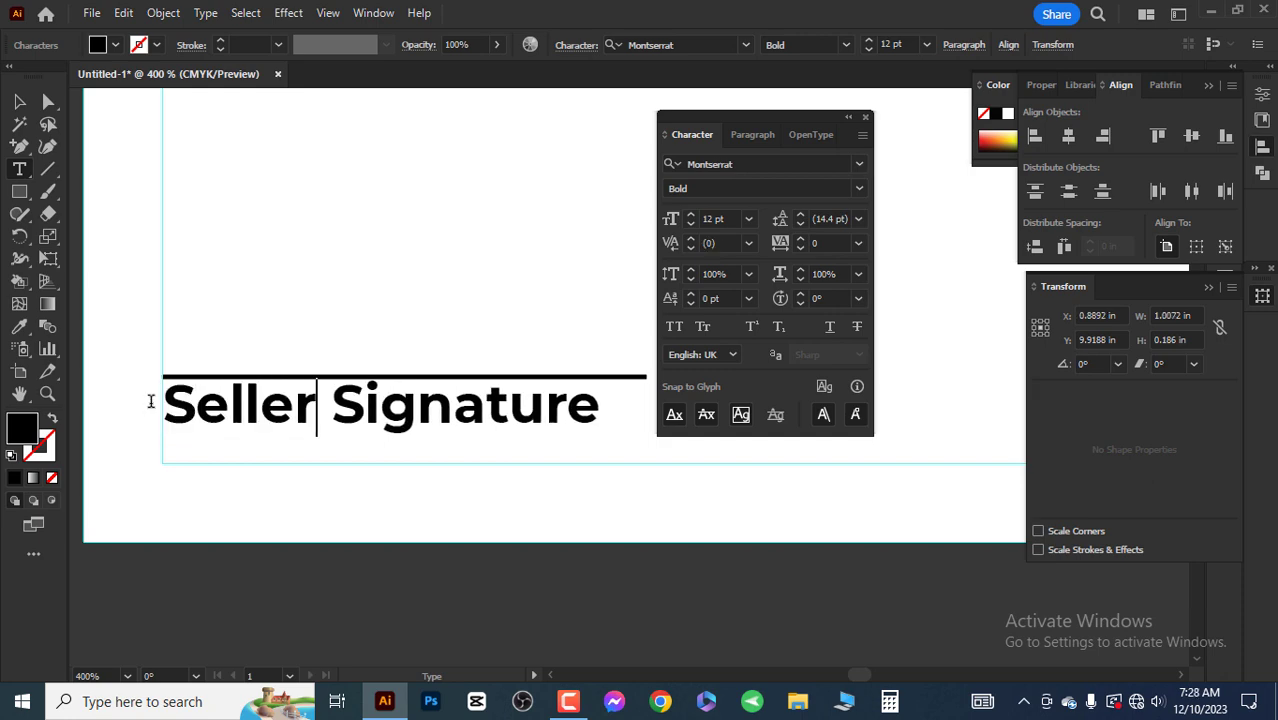
{"action": "key", "text": "Escape"}
{"action": "key", "text": "ctrl+1"}
{"action": "key", "text": "ctrl+i"}
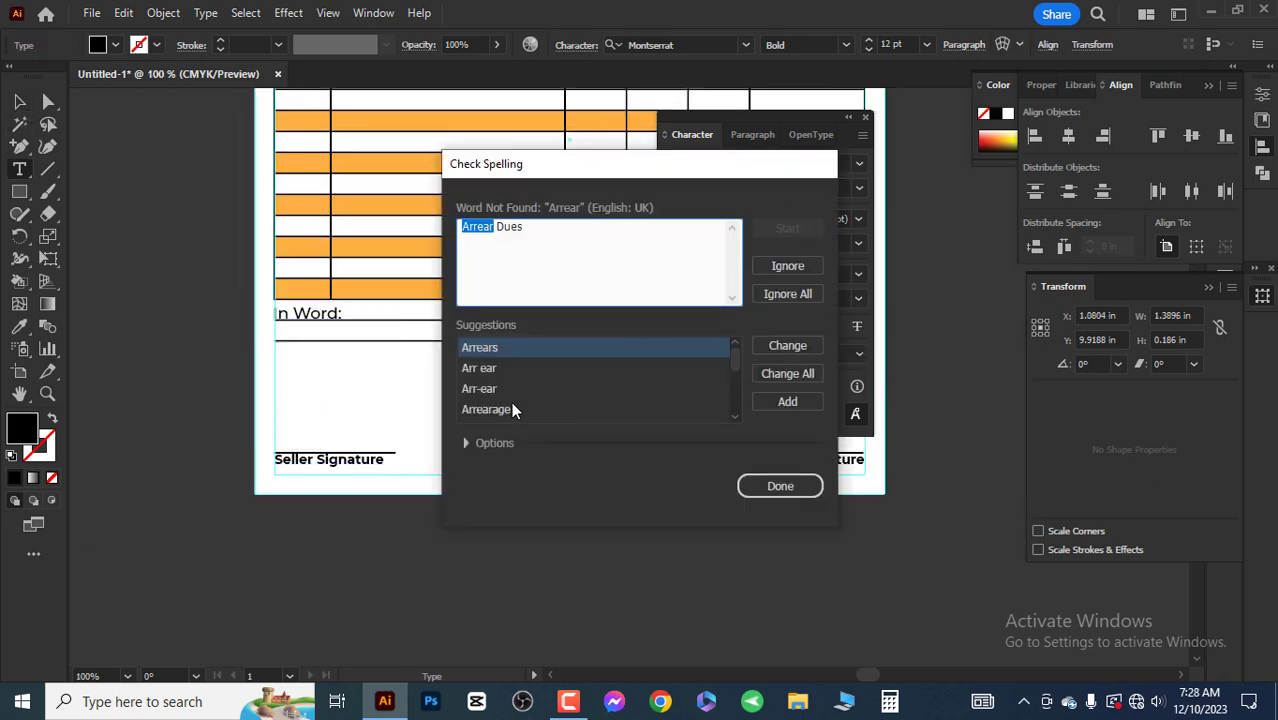
Step: Accept the 'Arrears' suggestion, then close the spelling check and Character panel
{"action": "left_click", "coordinate": [787, 345]}
{"action": "left_click", "coordinate": [780, 485]}
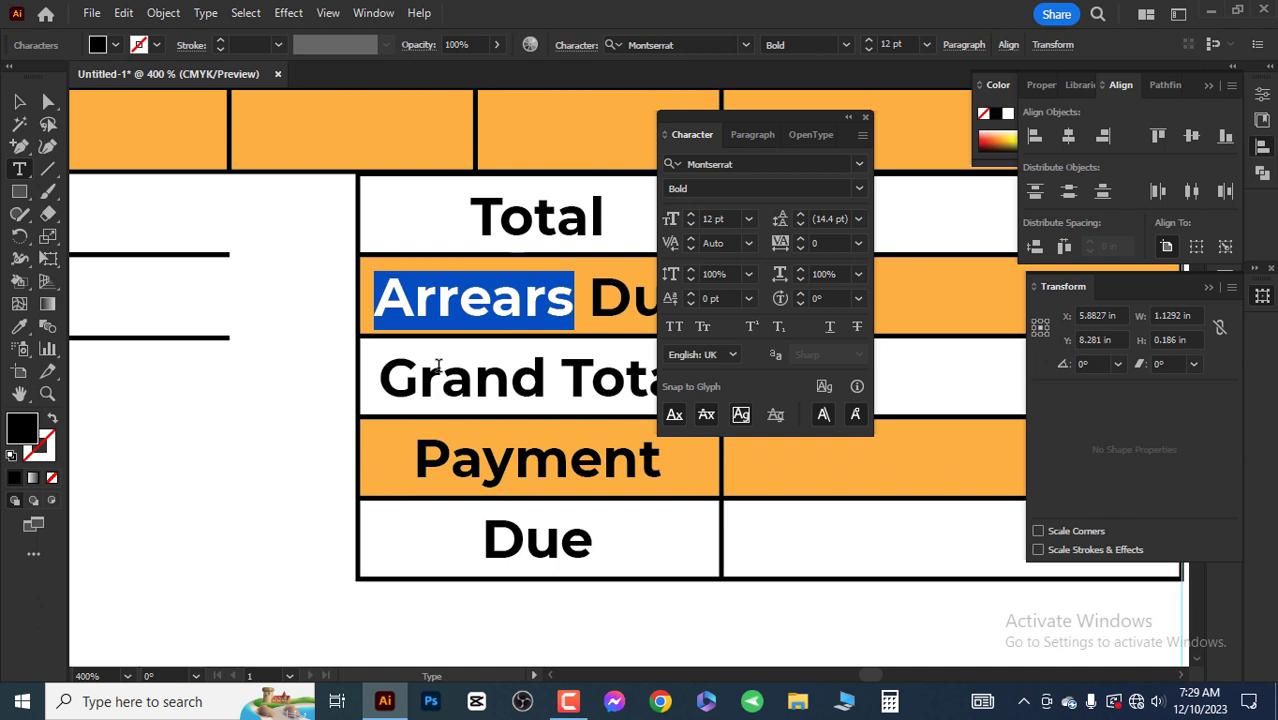
{"action": "left_click", "coordinate": [865, 117]}
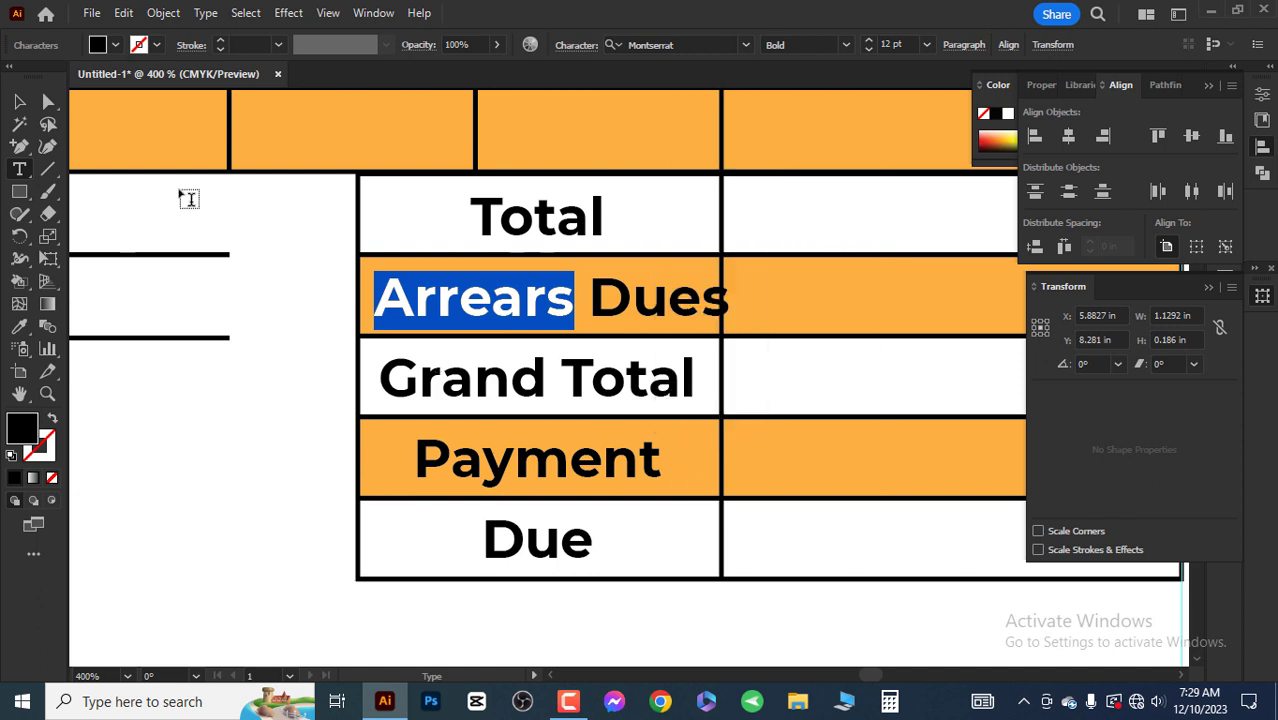
Step: Restore the totals label to 'Arrear Dues' and select it as an object
{"action": "key", "text": "Right"}
{"action": "key", "text": "BackSpace"}
{"action": "left_click", "coordinate": [28, 102]}
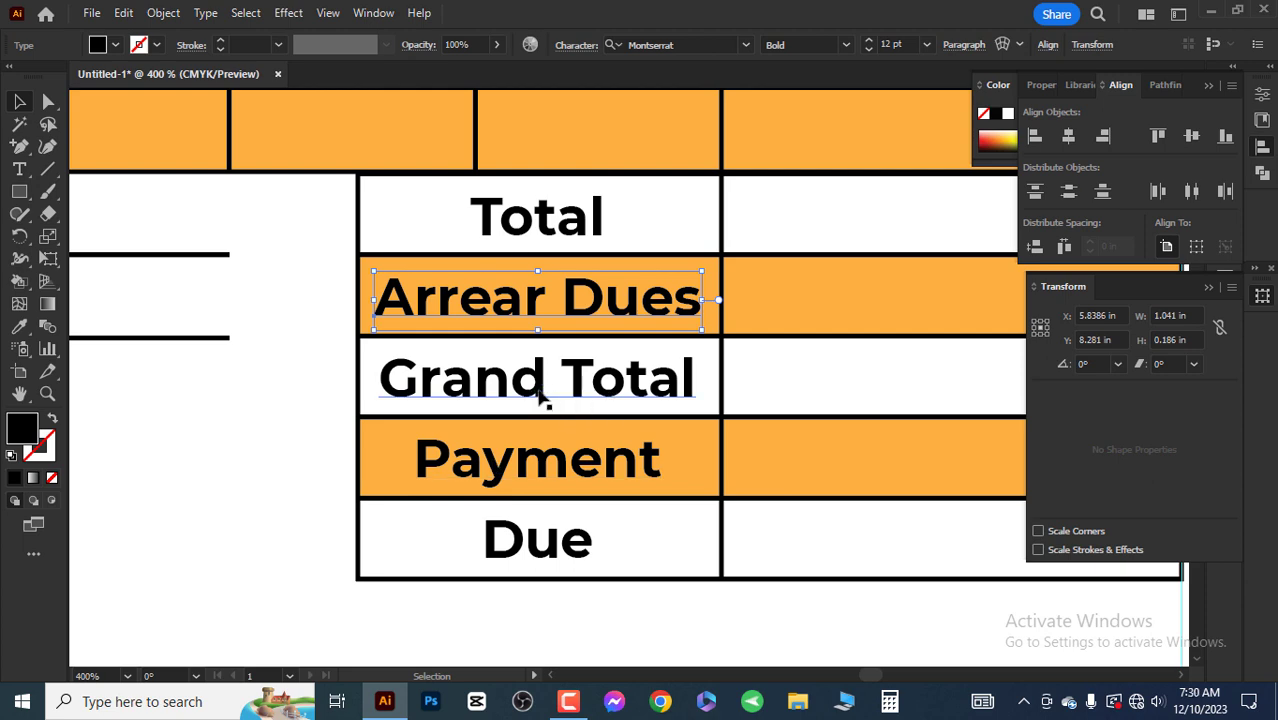
{"action": "scroll", "coordinate": [542, 393], "scroll_direction": "down", "scroll_amount": 2}
{"action": "scroll", "coordinate": [603, 467], "scroll_direction": "up", "scroll_amount": 2}
{"action": "scroll", "coordinate": [500, 475], "scroll_direction": "down", "scroll_amount": 4}
{"action": "scroll", "coordinate": [380, 470], "scroll_direction": "down", "scroll_amount": 1}
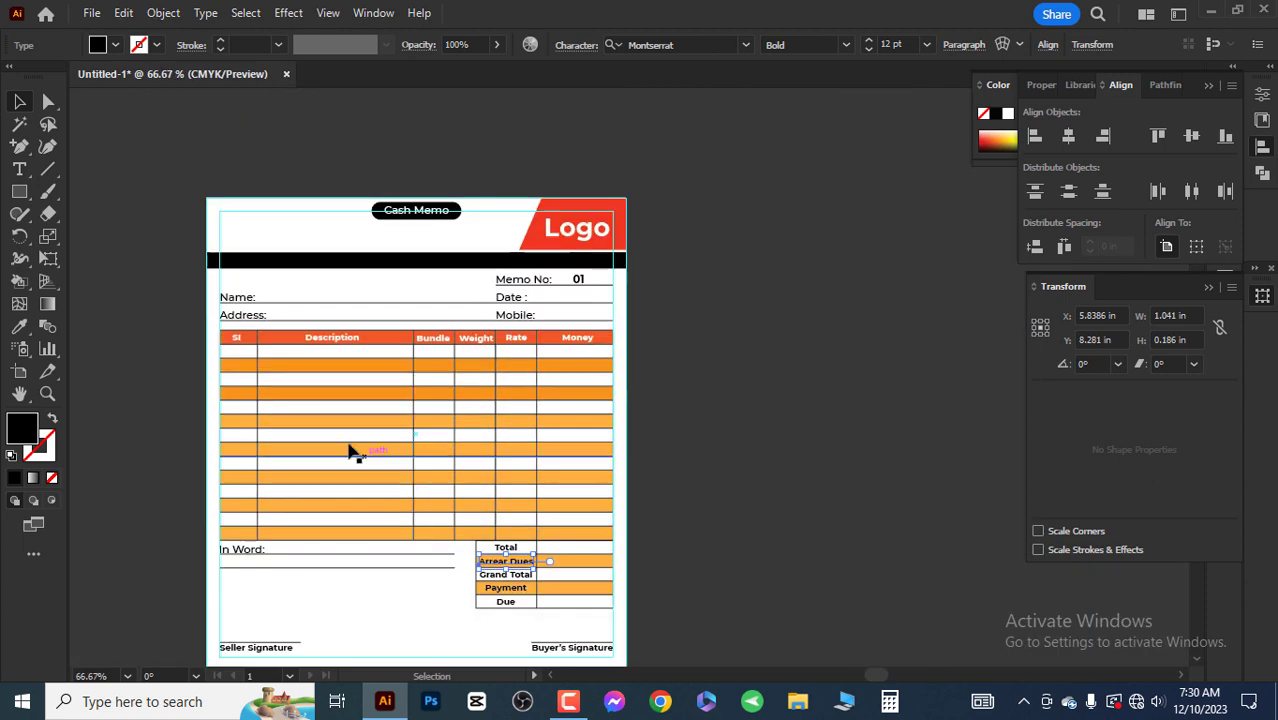
{"action": "scroll", "coordinate": [320, 400], "scroll_direction": "up", "scroll_amount": 1}
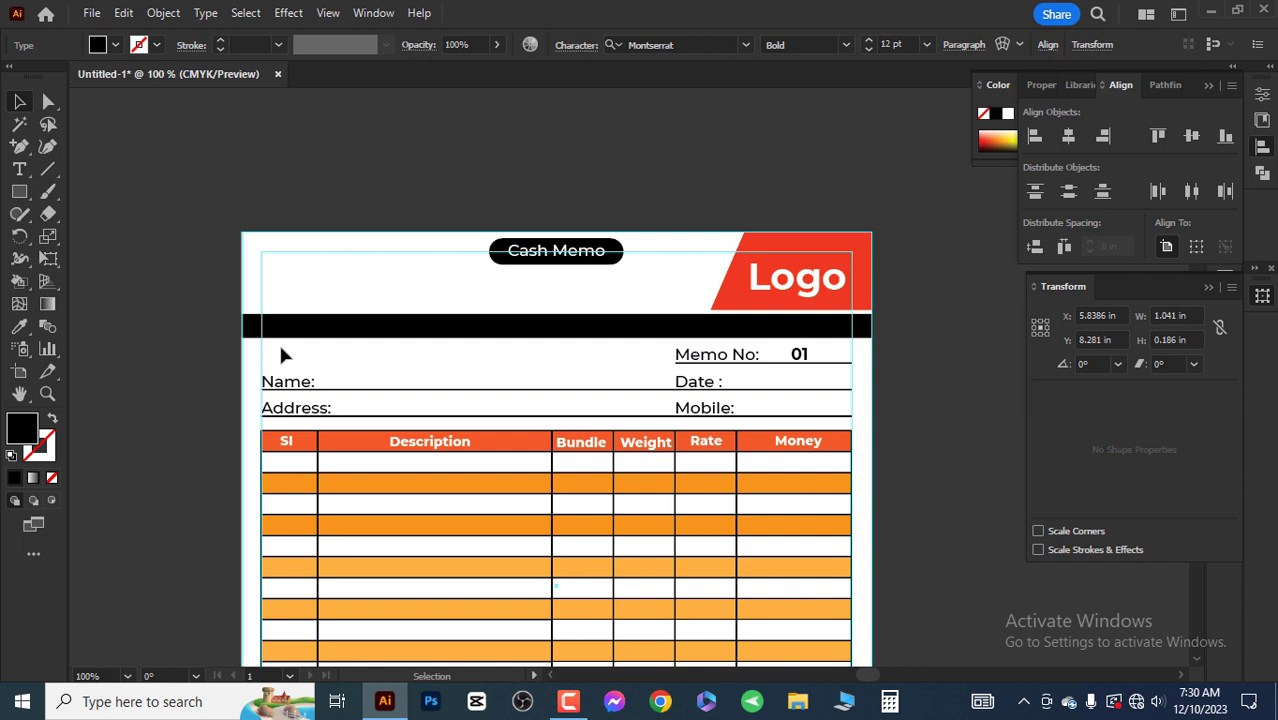
Step: Copy the Logo text and retype the copy as 'M/s Shafiq Enterprise'
{"action": "scroll", "coordinate": [338, 364], "scroll_direction": "up", "scroll_amount": 1}
{"action": "left_click_drag", "start_coordinate": [968, 252], "coordinate": [350, 322]}
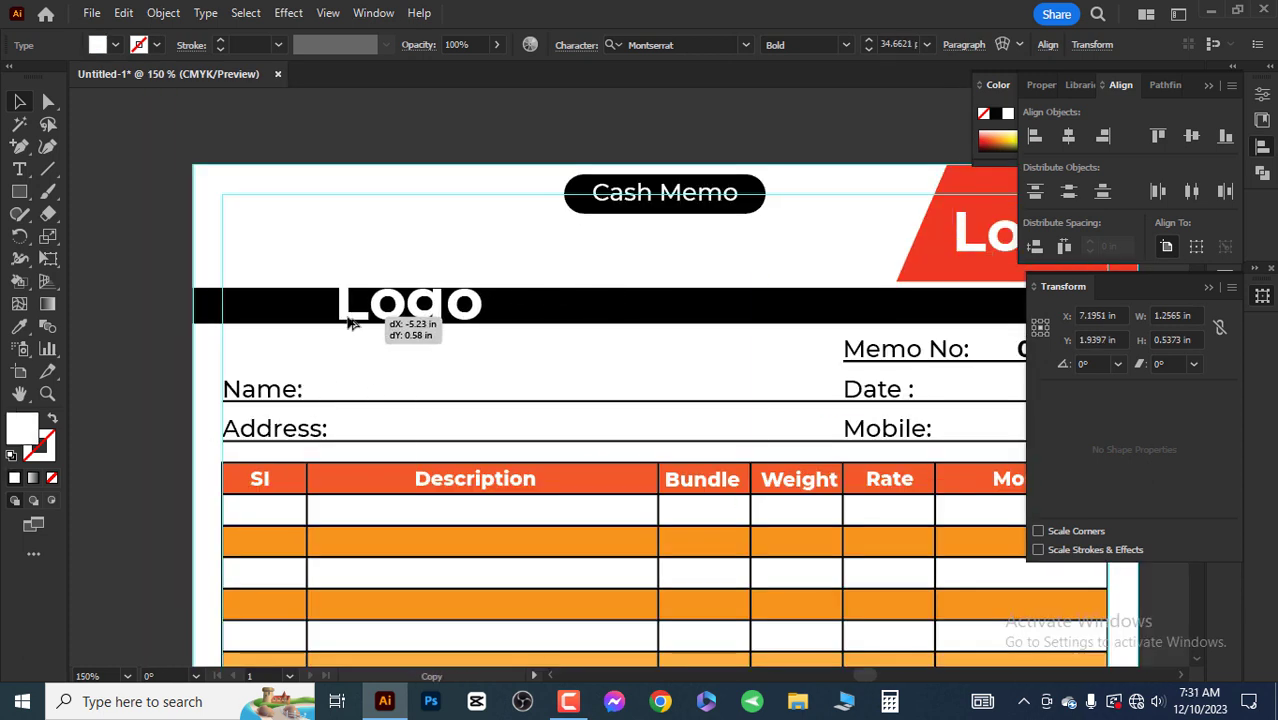
{"action": "double_click", "coordinate": [420, 312]}
{"action": "type", "text": "M/s Shafiq"}
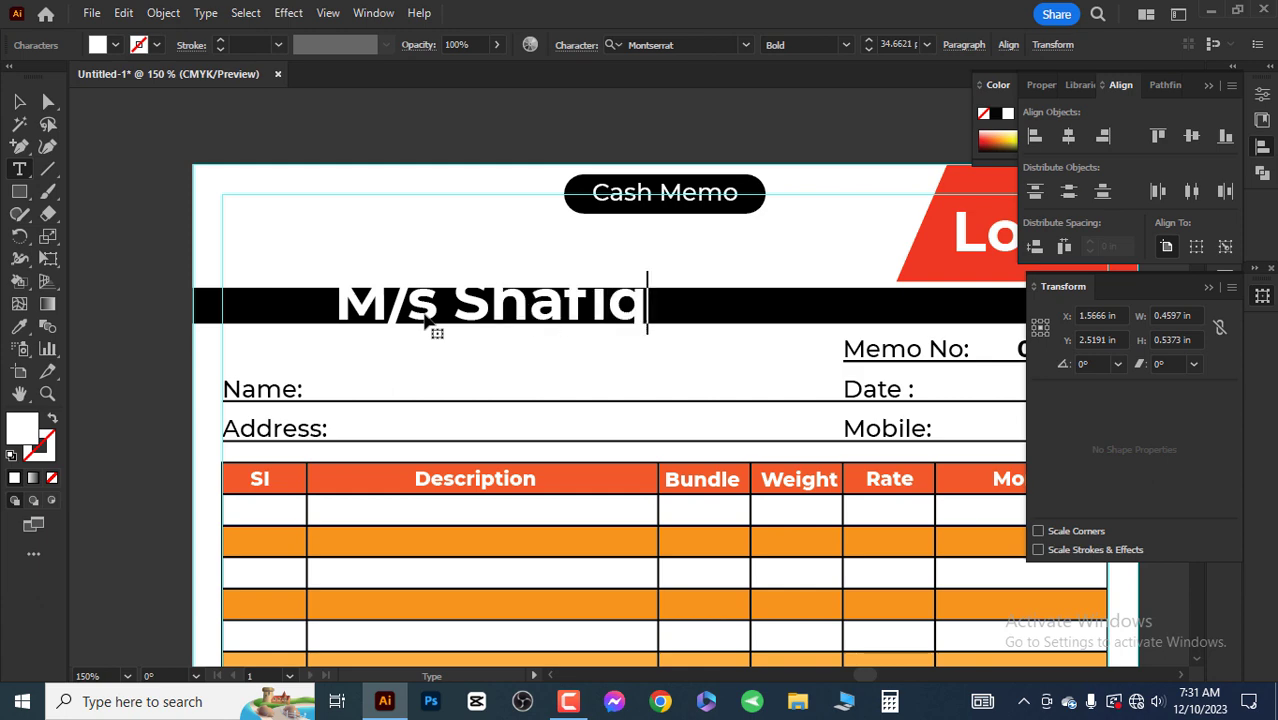
{"action": "type", "text": " Enterprise"}
{"action": "key", "text": "Escape"}
Step: Colour the M/s Shafiq Enterprise title black and move it to the header's left
{"action": "left_click", "coordinate": [115, 45]}
{"action": "left_click", "coordinate": [64, 76]}
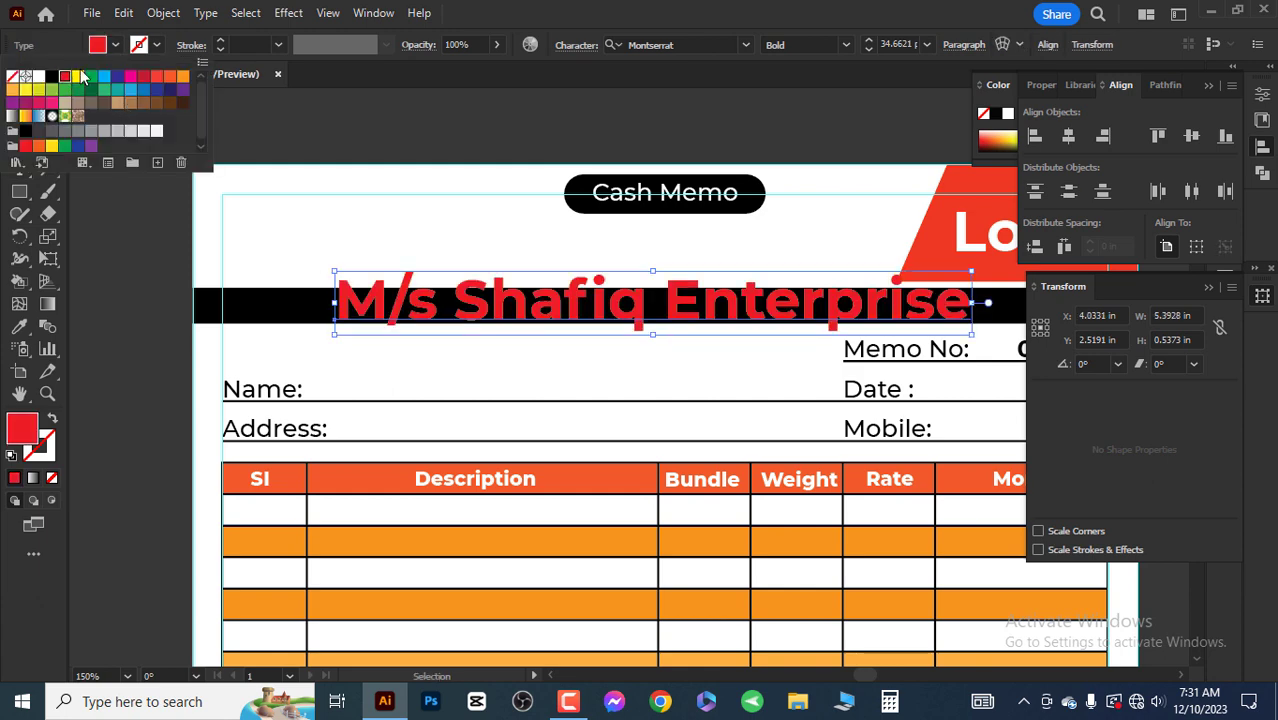
{"action": "left_click", "coordinate": [76, 77]}
{"action": "left_click", "coordinate": [51, 77]}
{"action": "scroll", "coordinate": [500, 335], "scroll_direction": "down", "scroll_amount": 2}
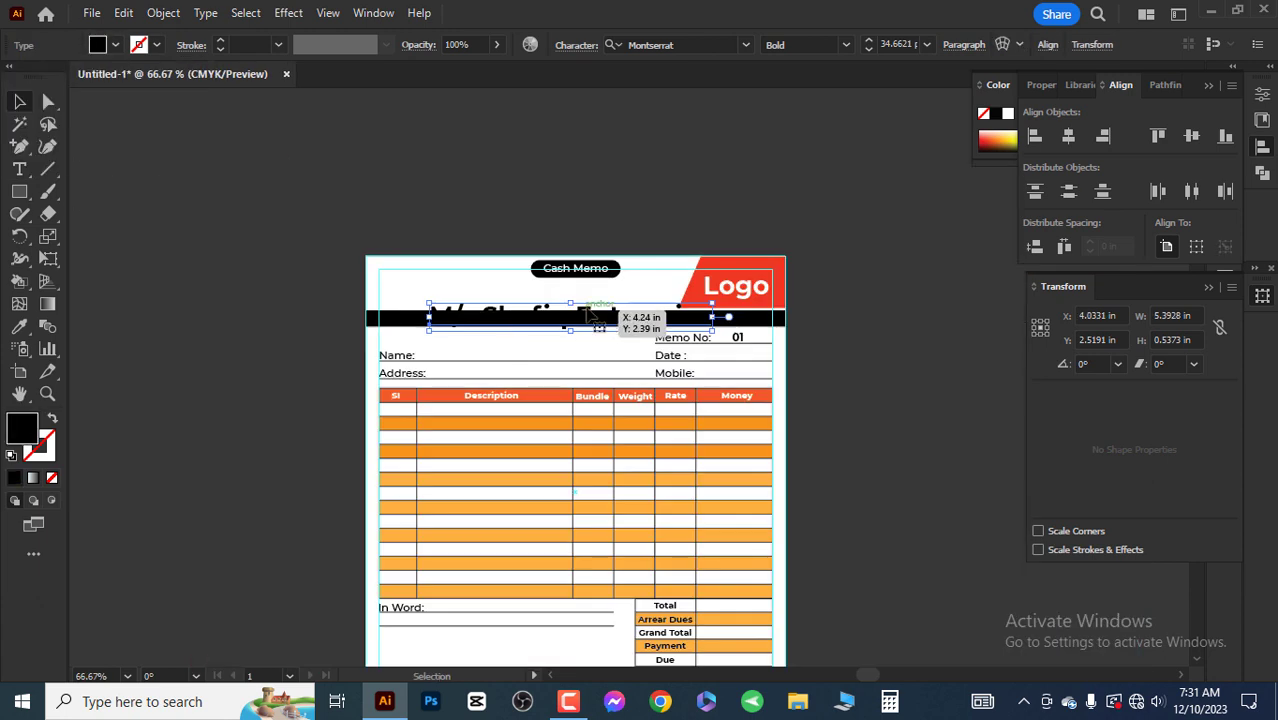
{"action": "scroll", "coordinate": [592, 316], "scroll_direction": "up", "scroll_amount": 2}
{"action": "left_click_drag", "start_coordinate": [592, 316], "coordinate": [262, 312]}
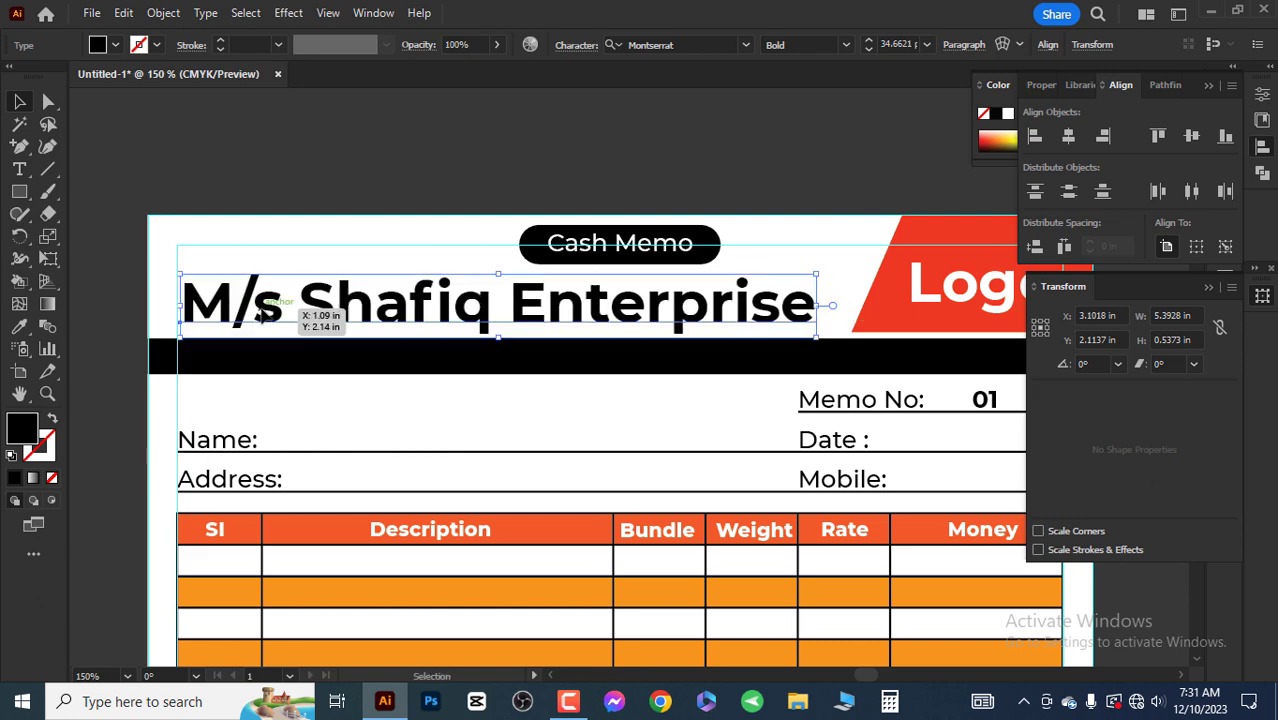
{"action": "left_click", "coordinate": [855, 374]}
{"action": "scroll", "coordinate": [855, 374], "scroll_direction": "down", "scroll_amount": 2}
{"action": "scroll", "coordinate": [736, 540], "scroll_direction": "up", "scroll_amount": 2}
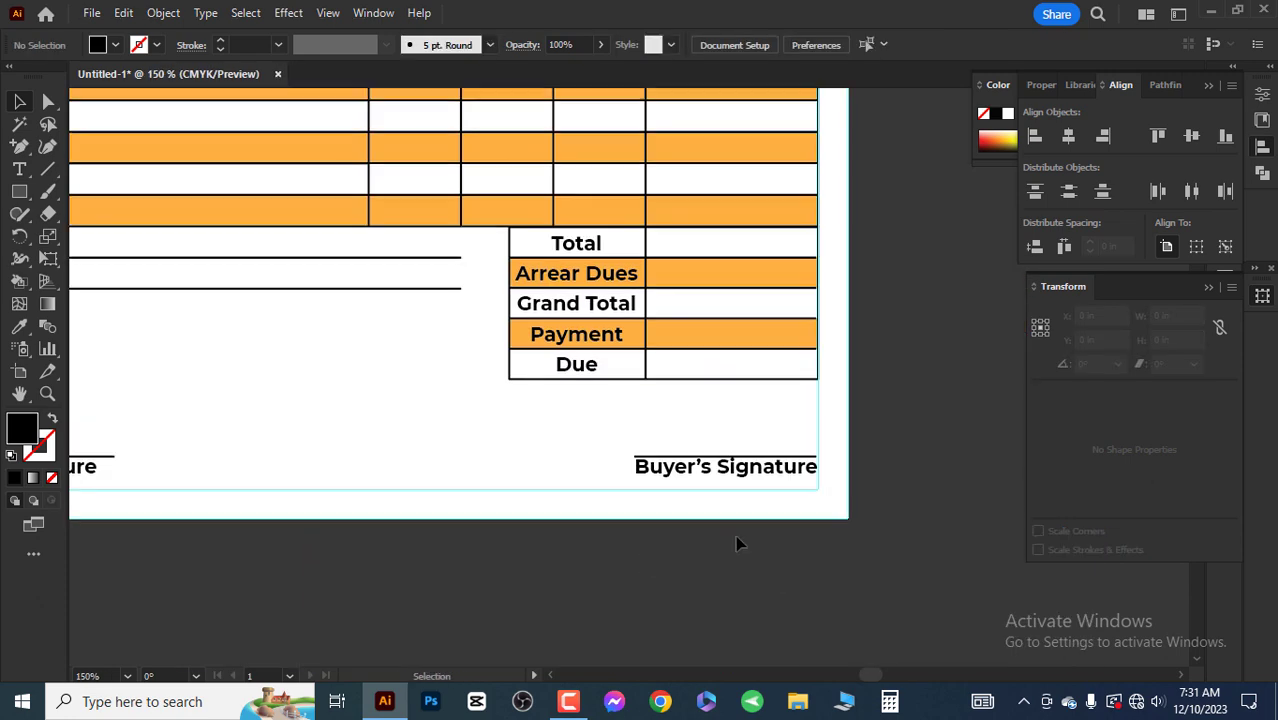
{"action": "scroll", "coordinate": [549, 520], "scroll_direction": "down", "scroll_amount": 2}
{"action": "scroll", "coordinate": [378, 545], "scroll_direction": "up", "scroll_amount": 2}
{"action": "scroll", "coordinate": [653, 291], "scroll_direction": "down", "scroll_amount": 1}
{"action": "scroll", "coordinate": [725, 248], "scroll_direction": "up", "scroll_amount": 4}
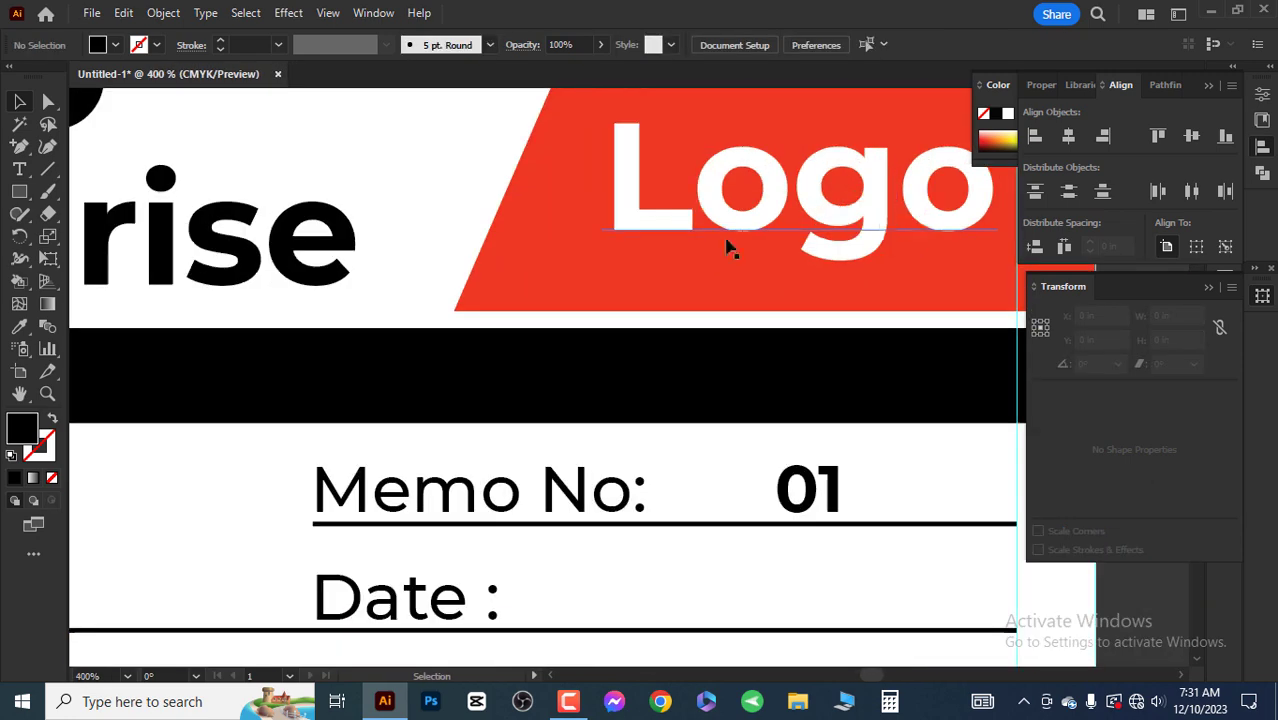
{"action": "scroll", "coordinate": [785, 288], "scroll_direction": "down", "scroll_amount": 4}
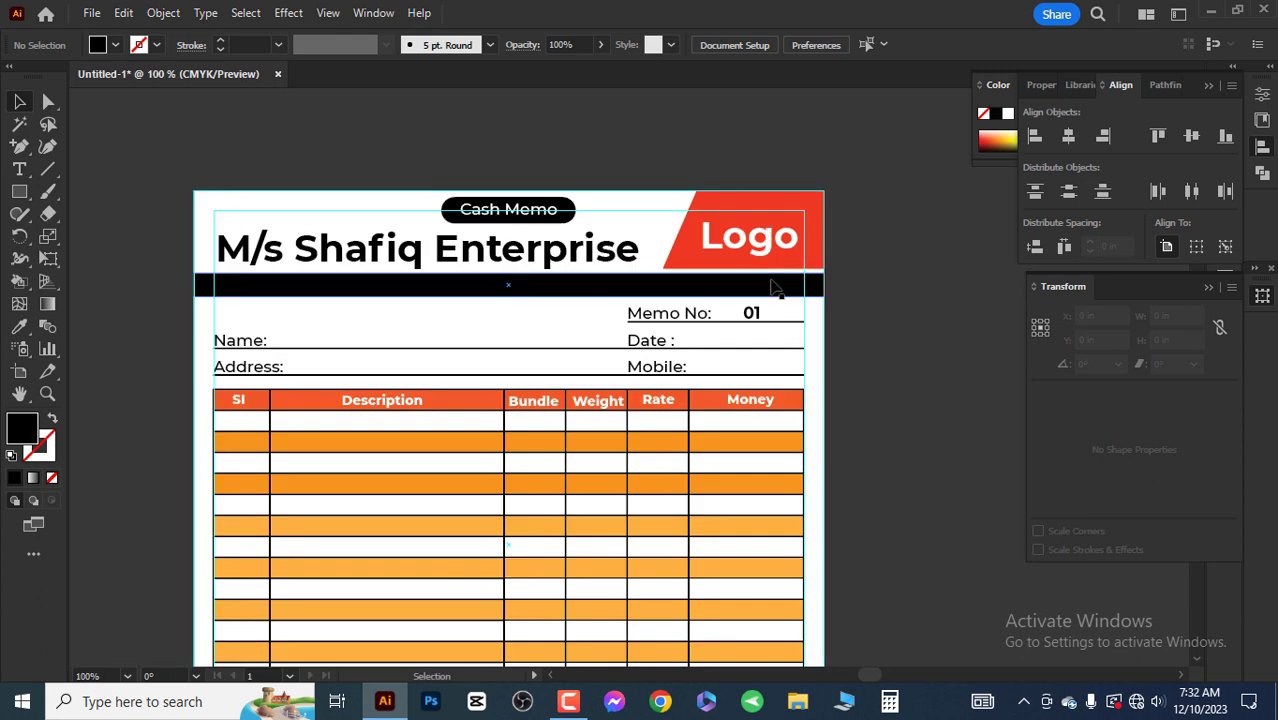
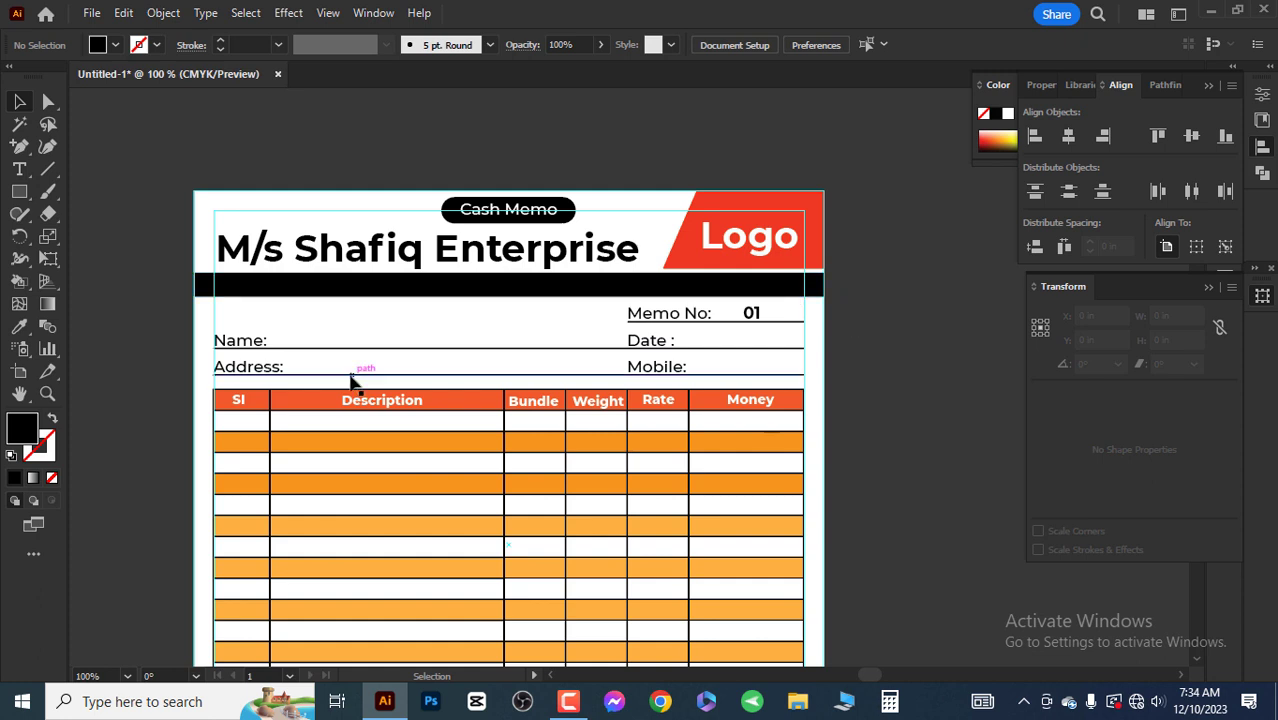
Step: Place a new text object on the black bar under the business name
{"action": "scroll", "coordinate": [277, 320], "scroll_direction": "up", "scroll_amount": 4}
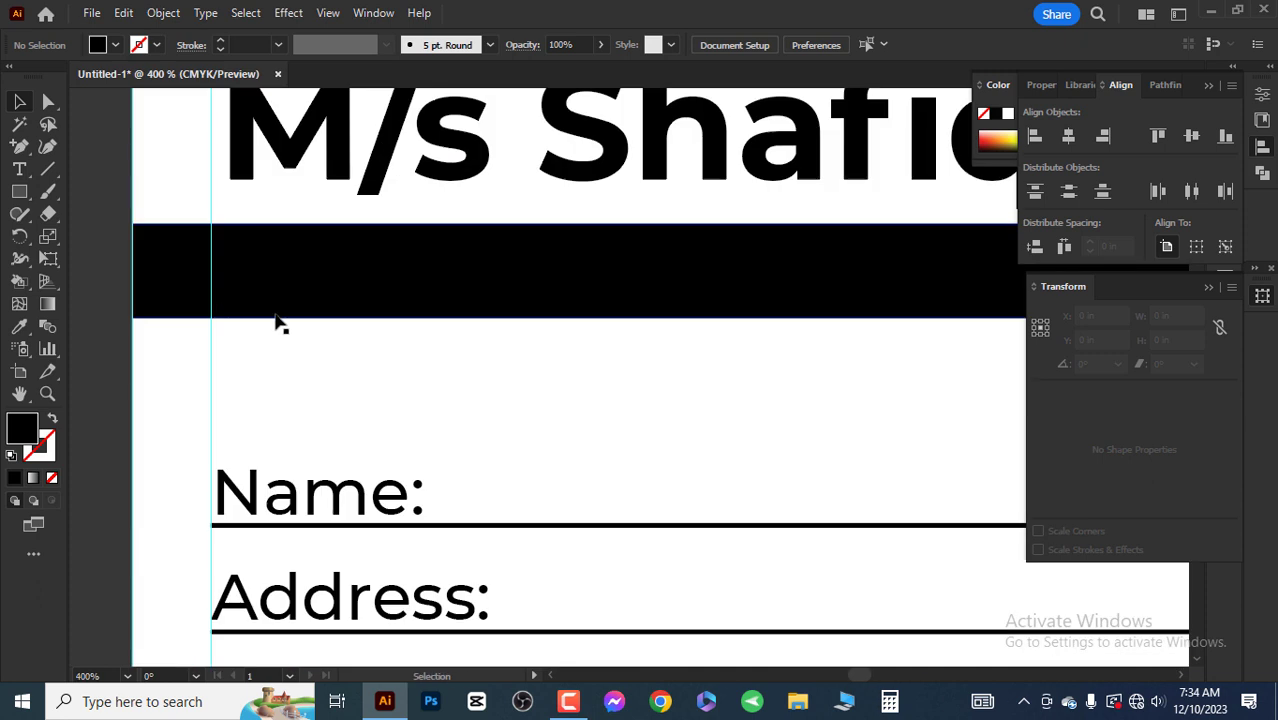
{"action": "key", "text": "t"}
{"action": "left_click", "coordinate": [270, 252]}
{"action": "key", "text": "Escape"}
Step: Try red, green and yellow fills on the text and move it to the bar's lower edge
{"action": "left_click", "coordinate": [115, 44]}
{"action": "left_click", "coordinate": [64, 77]}
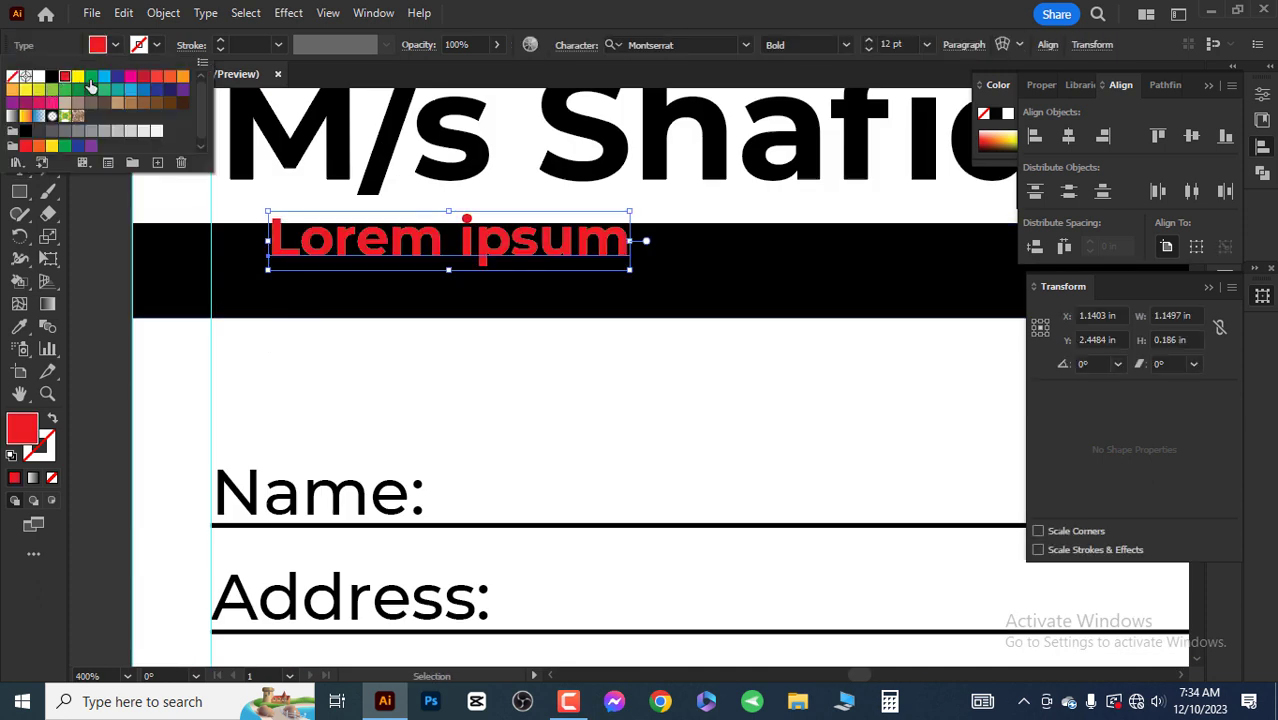
{"action": "left_click", "coordinate": [91, 77]}
{"action": "left_click", "coordinate": [78, 77]}
{"action": "left_click", "coordinate": [413, 294]}
{"action": "left_click_drag", "start_coordinate": [413, 255], "coordinate": [348, 328]}
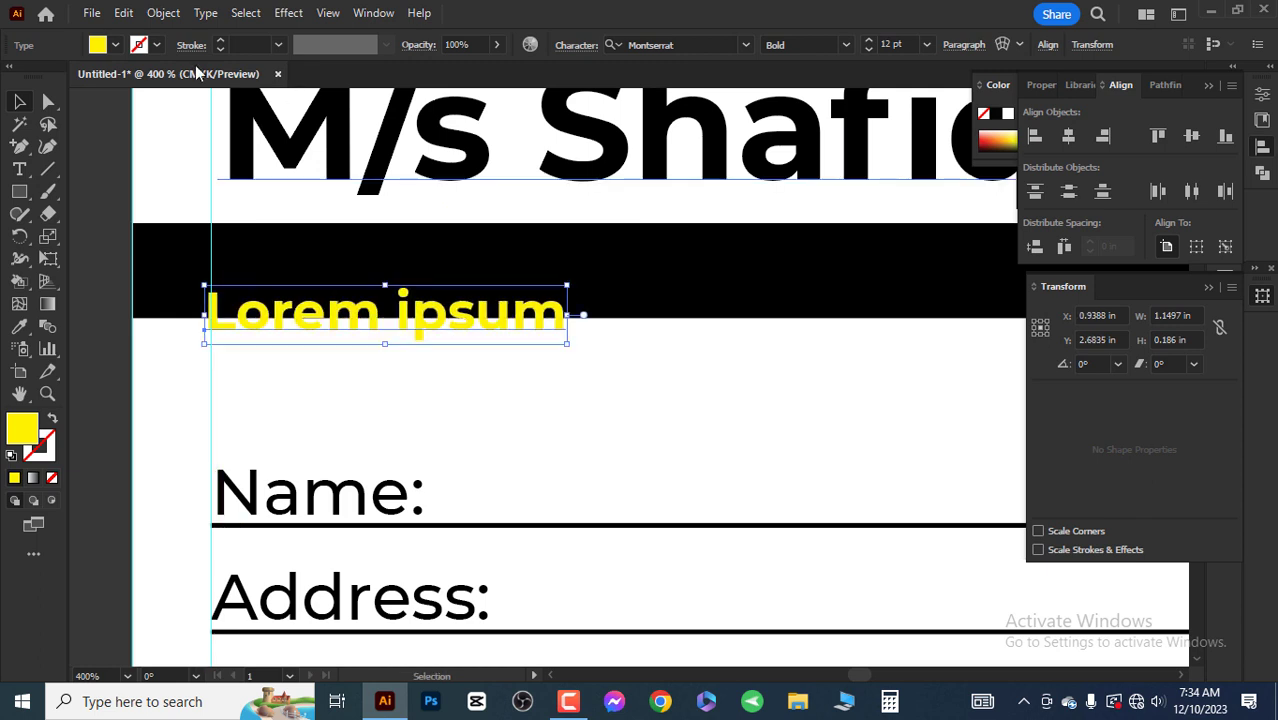
Step: Make the text white with no stroke and move it back onto the black bar
{"action": "key", "text": "d"}
{"action": "key", "text": "shift+x"}
{"action": "key", "text": "x"}
{"action": "key", "text": "/"}
{"action": "key", "text": "x"}
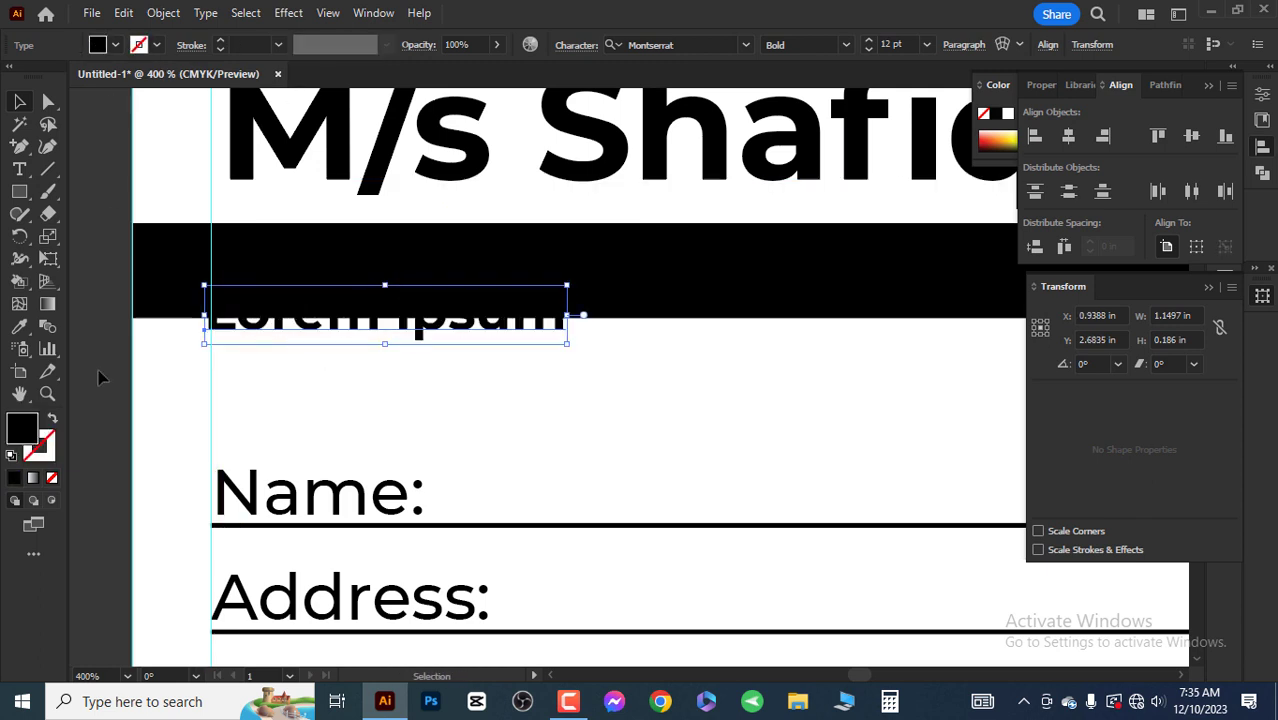
{"action": "key", "text": "d"}
{"action": "key", "text": "x"}
{"action": "key", "text": "/"}
{"action": "key", "text": "x"}
{"action": "left_click_drag", "start_coordinate": [483, 320], "coordinate": [476, 290]}
Step: Replace the placeholder with the tagline 'Retail and wholesaler of all constru…'
{"action": "double_click", "coordinate": [477, 292]}
{"action": "key", "text": "ctrl+a"}
{"action": "type", "text": "Re"}
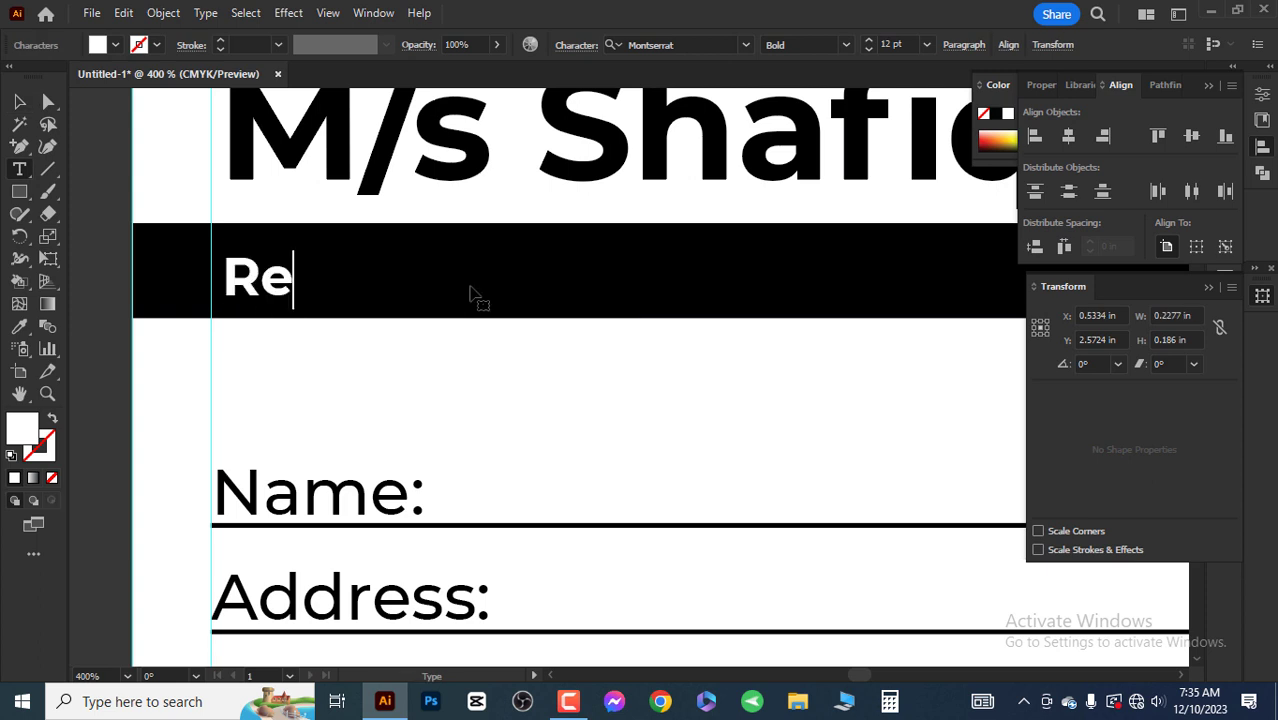
{"action": "type", "text": "tail and wholesaler of all constru"}
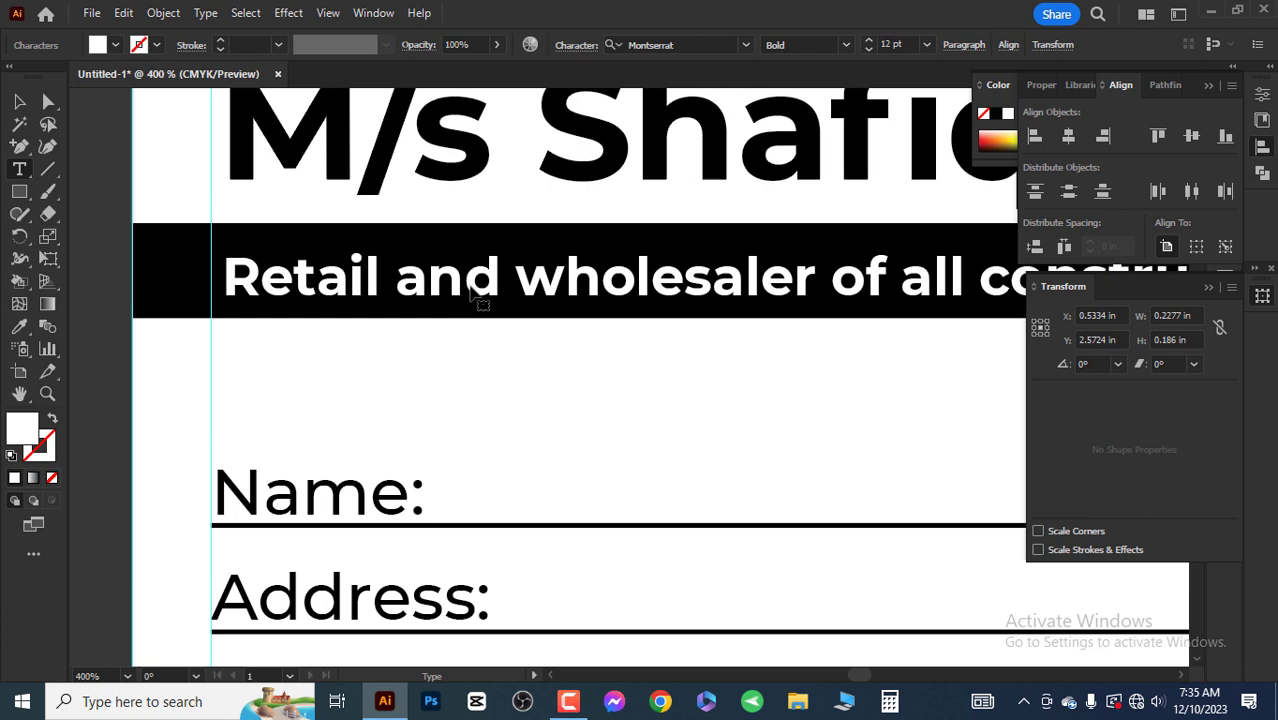
{"action": "key", "text": "Escape"}
{"action": "key", "text": "ctrl+minus"}
{"action": "key", "text": "ctrl+minus"}
{"action": "key", "text": "ctrl+minus"}
{"action": "scroll", "coordinate": [720, 339], "scroll_direction": "right", "scroll_amount": 3}
Step: Change the tagline to Sentence case after briefly trying Title Case
{"action": "left_click", "coordinate": [205, 12]}
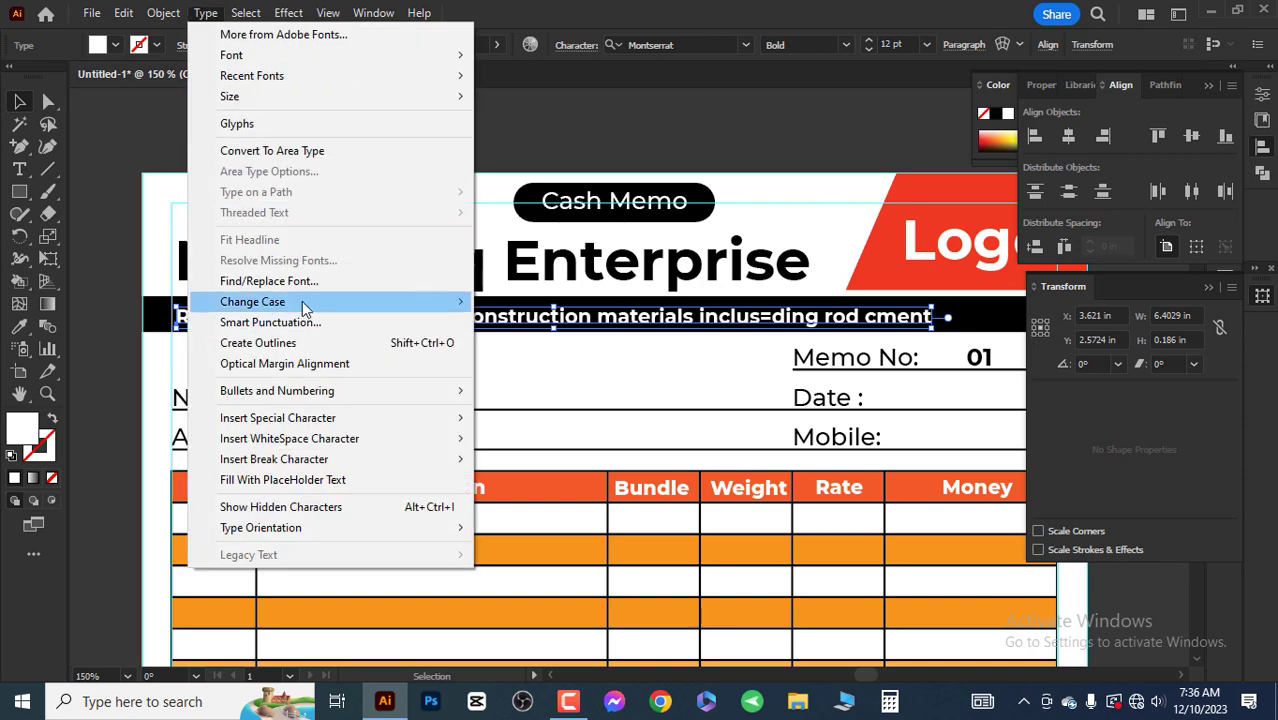
{"action": "left_click", "coordinate": [536, 340]}
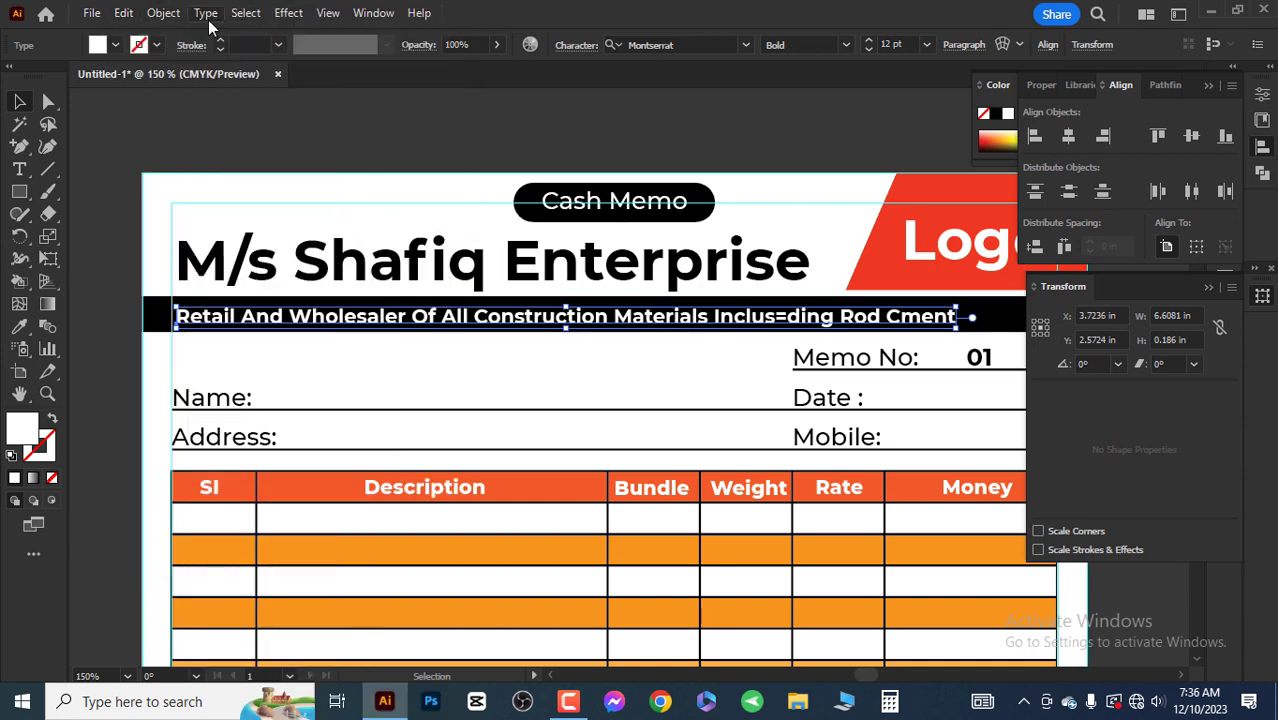
{"action": "left_click", "coordinate": [205, 12]}
{"action": "left_click", "coordinate": [530, 362]}
Step: Spell-check the document, skipping Shafiq and Arrear and correcting 'inclus' and 'cment' to 'cement'
{"action": "left_click", "coordinate": [123, 12]}
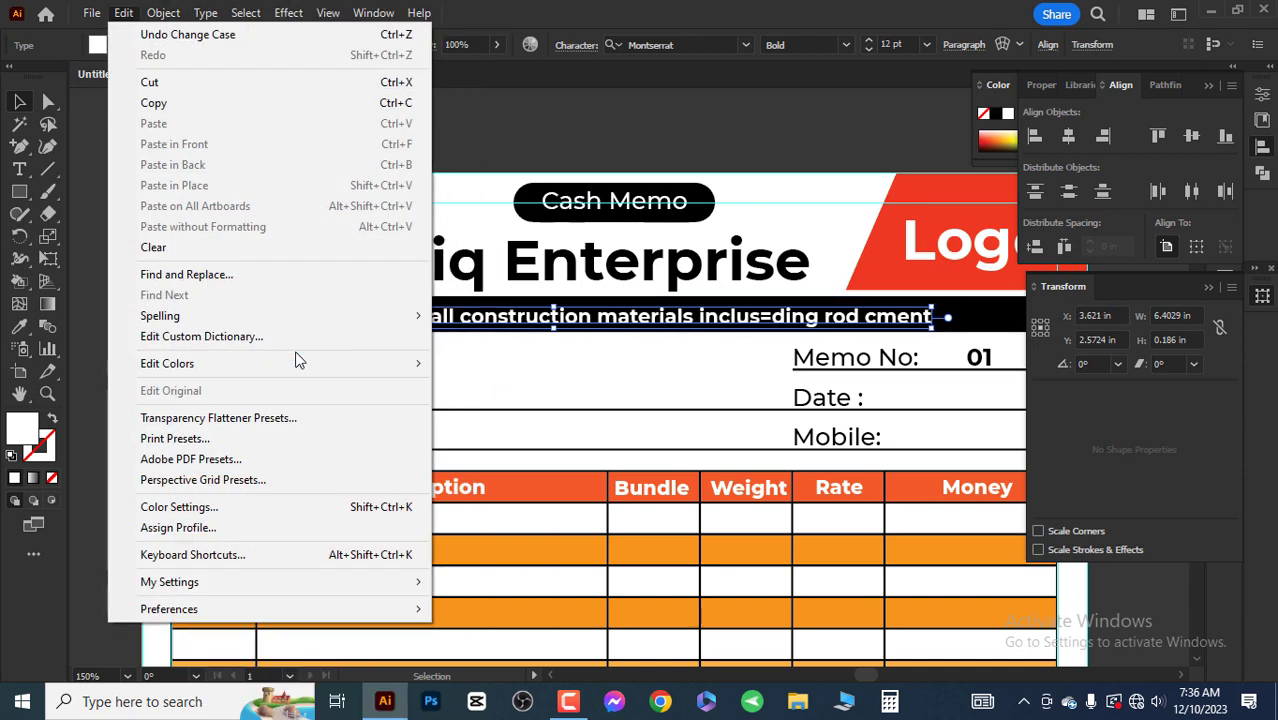
{"action": "left_click", "coordinate": [480, 316]}
{"action": "left_click", "coordinate": [787, 228]}
{"action": "left_click", "coordinate": [788, 345]}
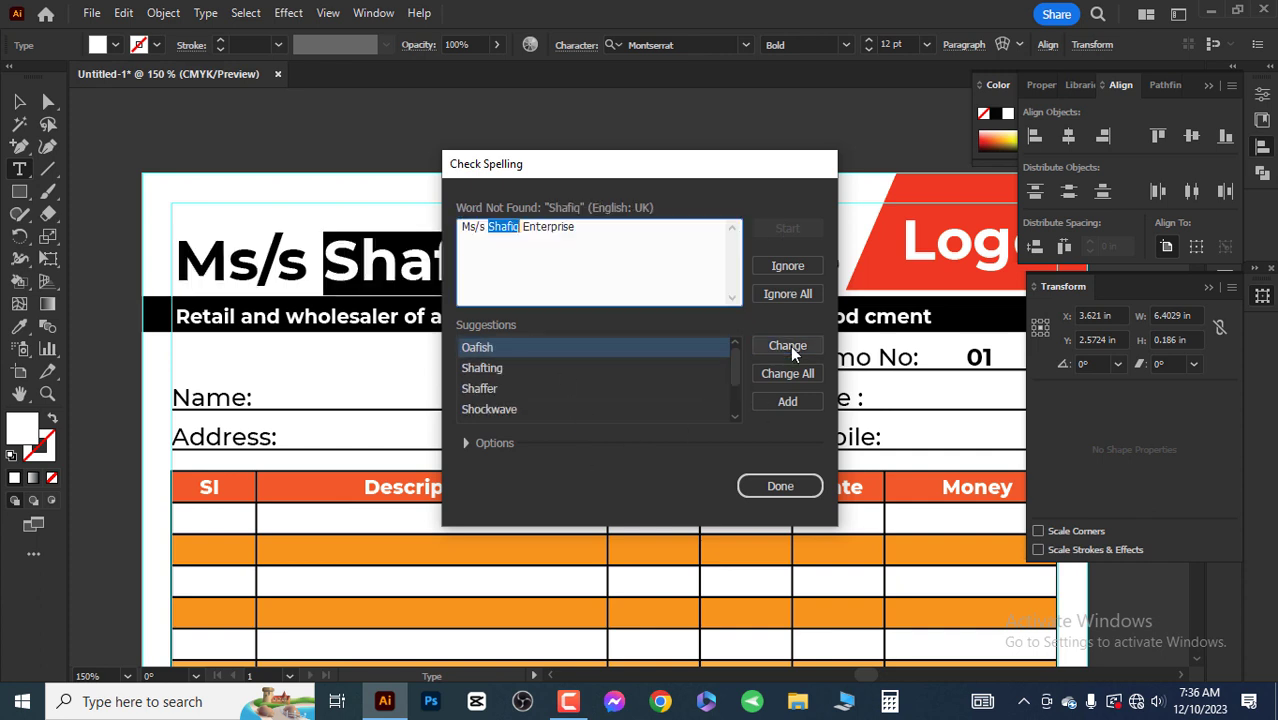
{"action": "left_click", "coordinate": [784, 266]}
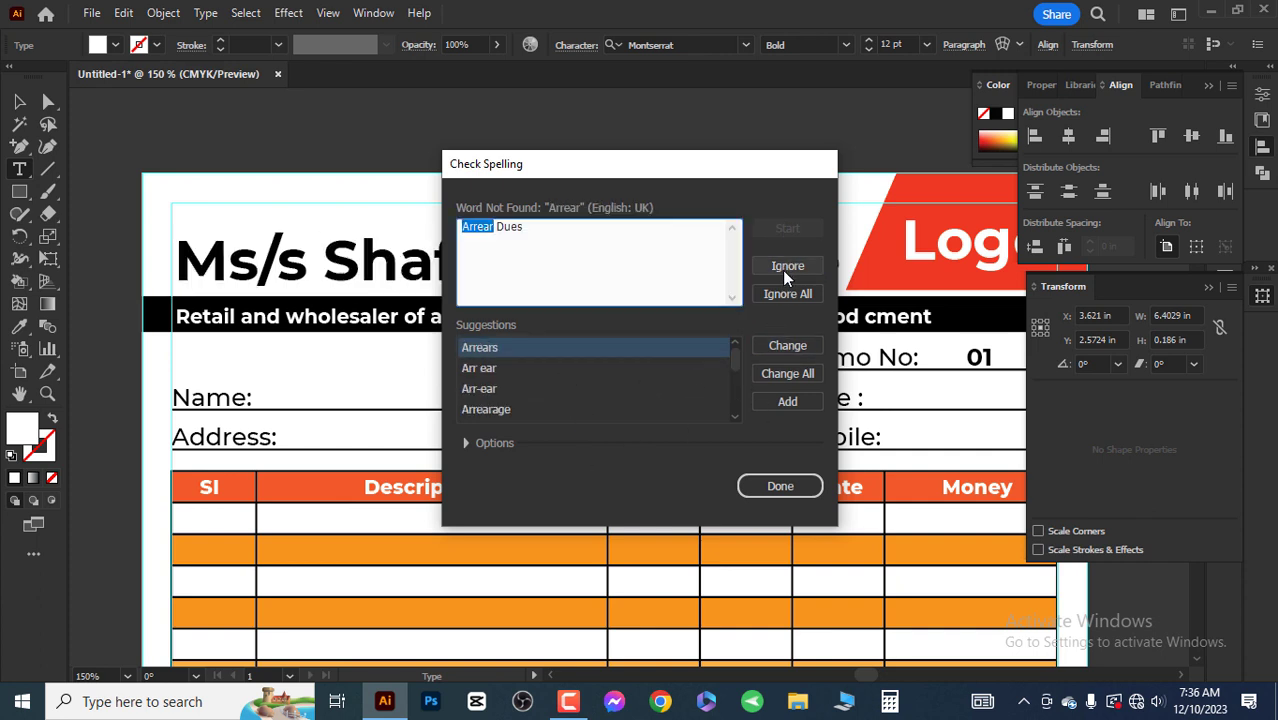
{"action": "left_click", "coordinate": [783, 268]}
{"action": "left_click", "coordinate": [788, 345]}
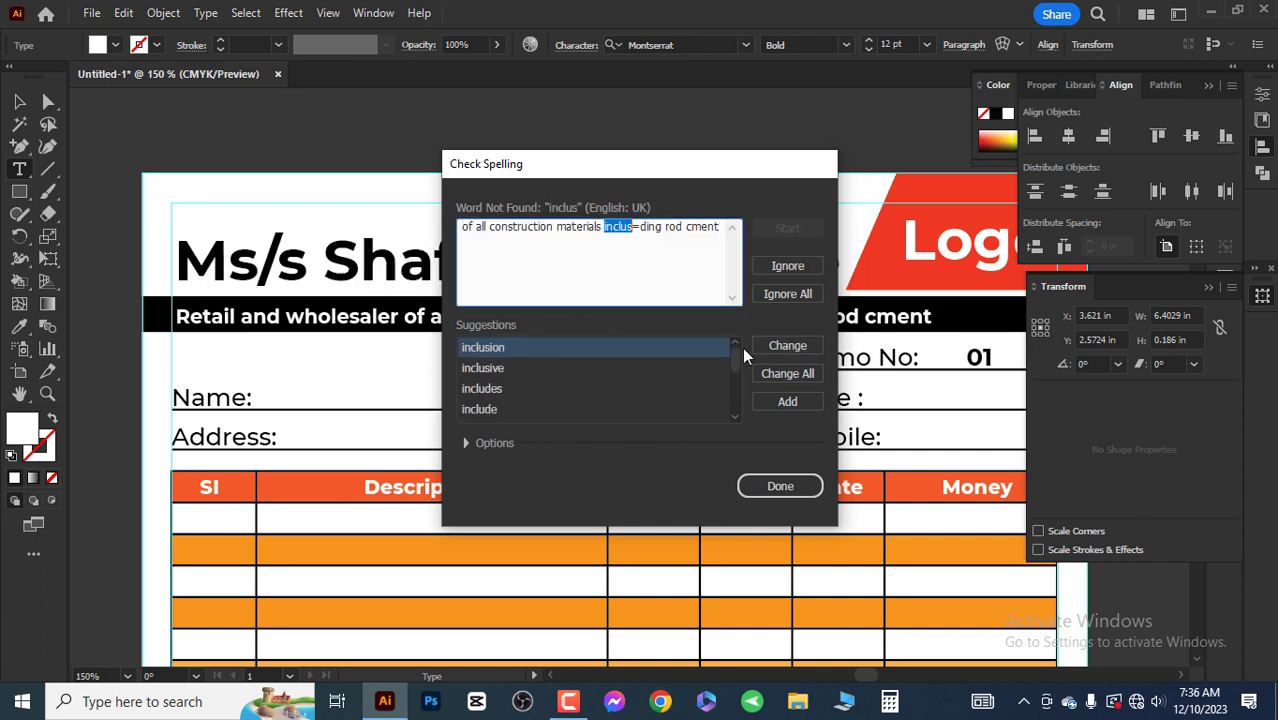
{"action": "double_click", "coordinate": [514, 388]}
{"action": "left_click", "coordinate": [560, 368]}
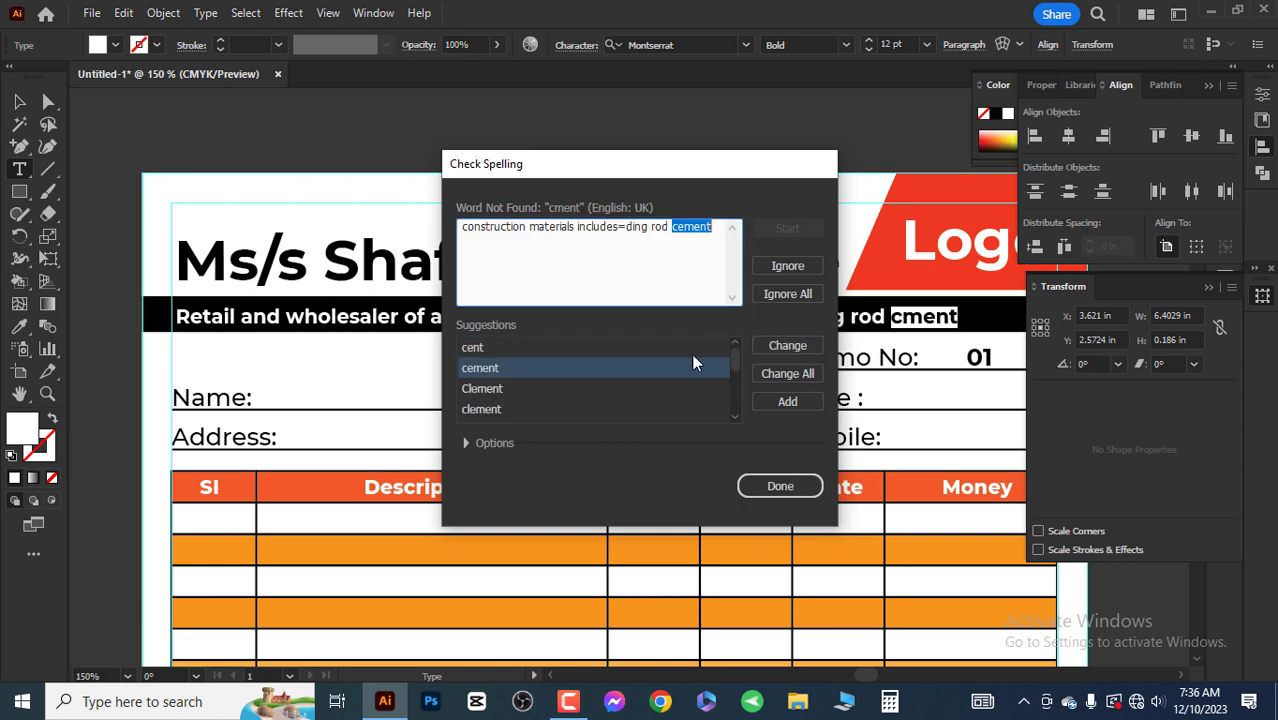
{"action": "left_click", "coordinate": [787, 345]}
{"action": "left_click", "coordinate": [780, 486]}
Step: Fix 'includesding' to 'including' by hand and rerun the spelling check
{"action": "key", "text": "BackSpace"}
{"action": "key", "text": "BackSpace"}
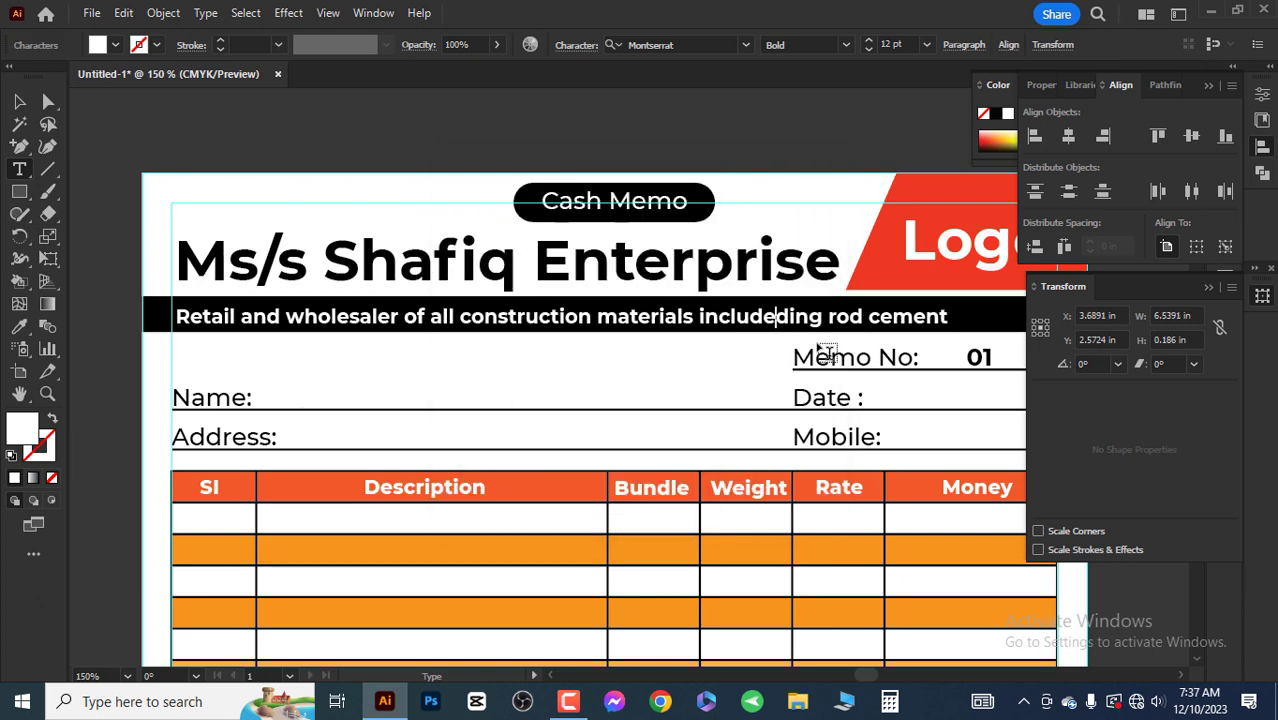
{"action": "type", "text": "in"}
{"action": "key", "text": "Escape"}
{"action": "key", "text": "ctrl+i"}
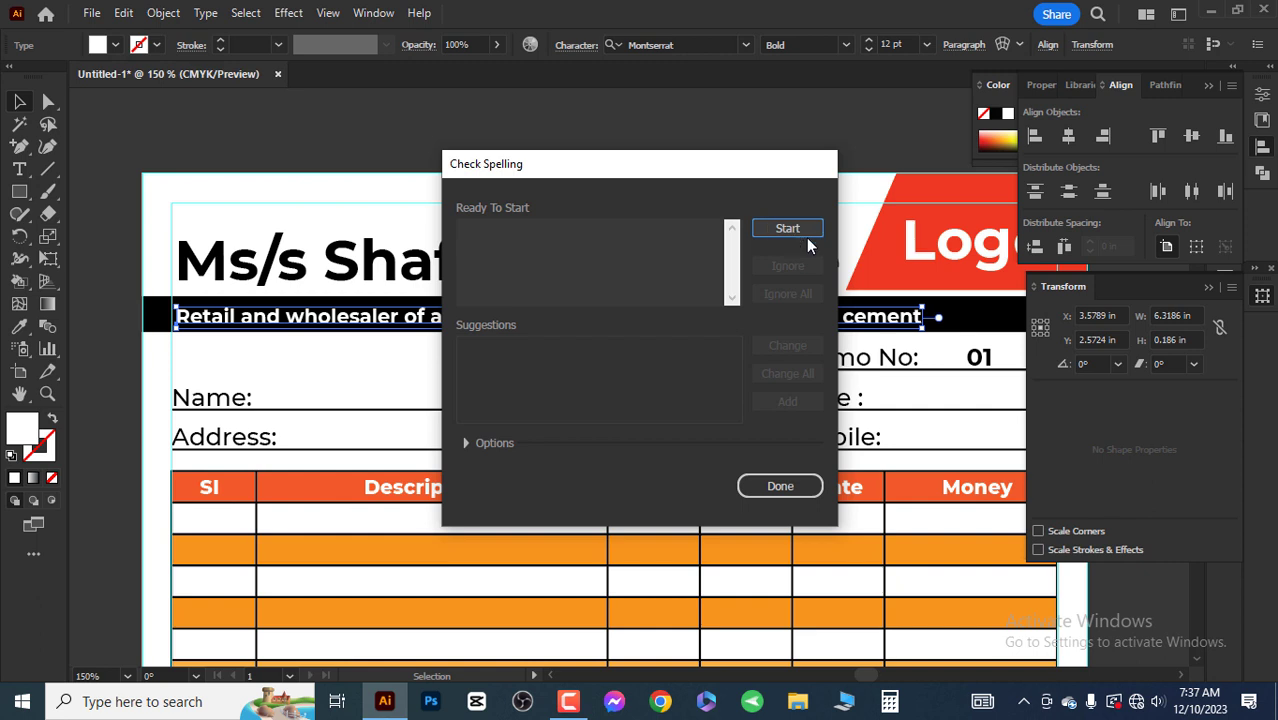
{"action": "left_click", "coordinate": [787, 228]}
{"action": "left_click", "coordinate": [785, 292]}
Step: Correct the title's prefix to 'Messrs' and spell-check the title
{"action": "left_click", "coordinate": [257, 262]}
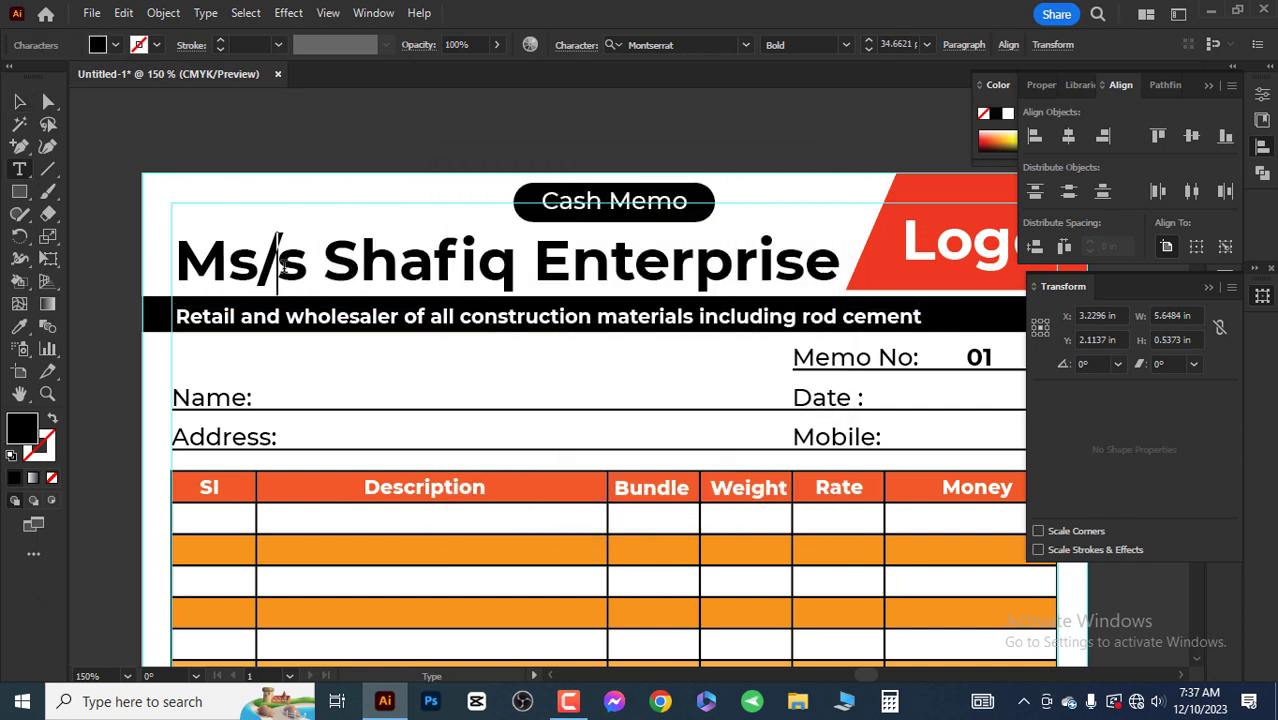
{"action": "key", "text": "Delete"}
{"action": "key", "text": "Delete"}
{"action": "key", "text": "Escape"}
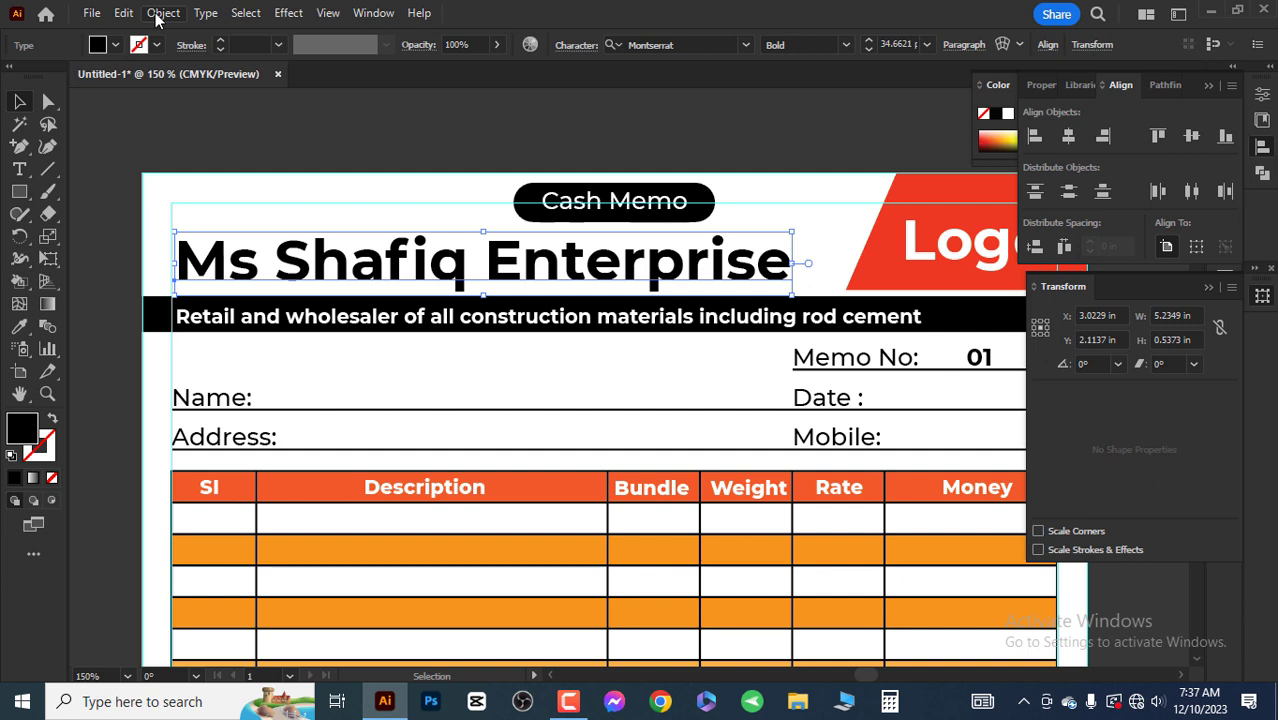
{"action": "double_click", "coordinate": [258, 262]}
{"action": "left_click_drag", "start_coordinate": [258, 262], "coordinate": [168, 263]}
{"action": "type", "text": "Mess"}
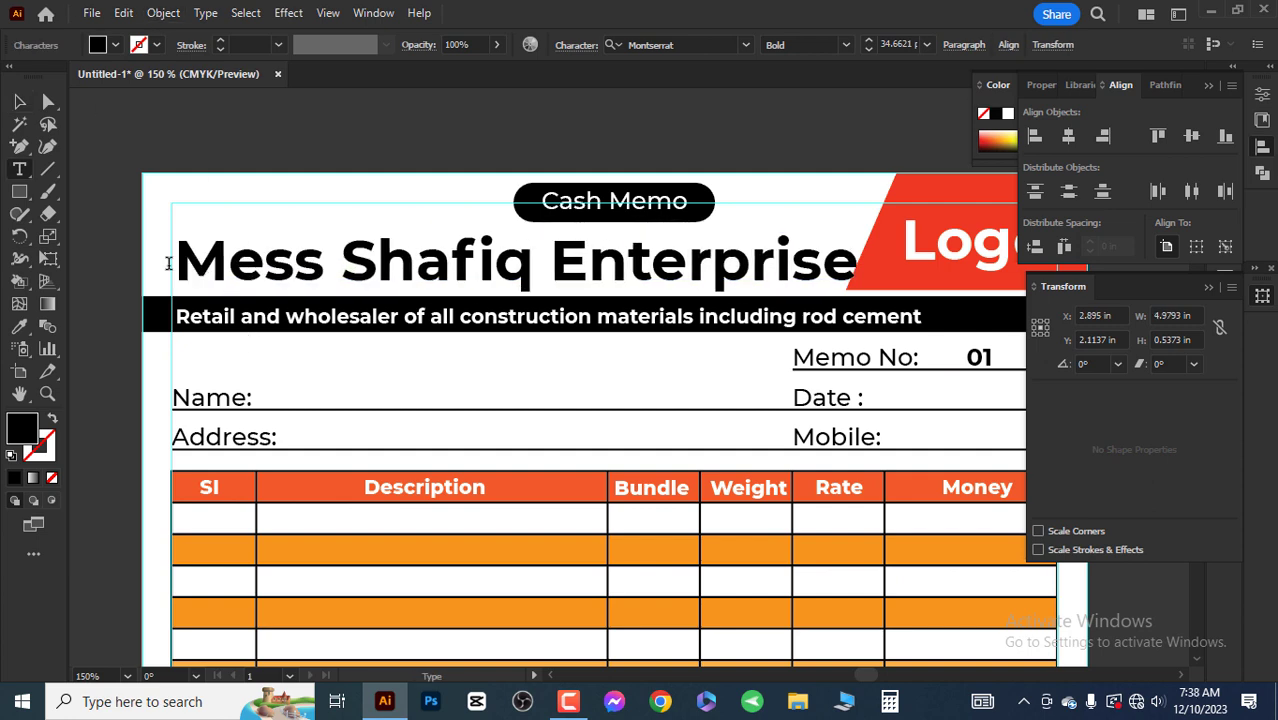
{"action": "type", "text": "rs"}
{"action": "left_click", "coordinate": [19, 101]}
{"action": "key", "text": "ctrl+i"}
{"action": "left_click", "coordinate": [786, 230]}
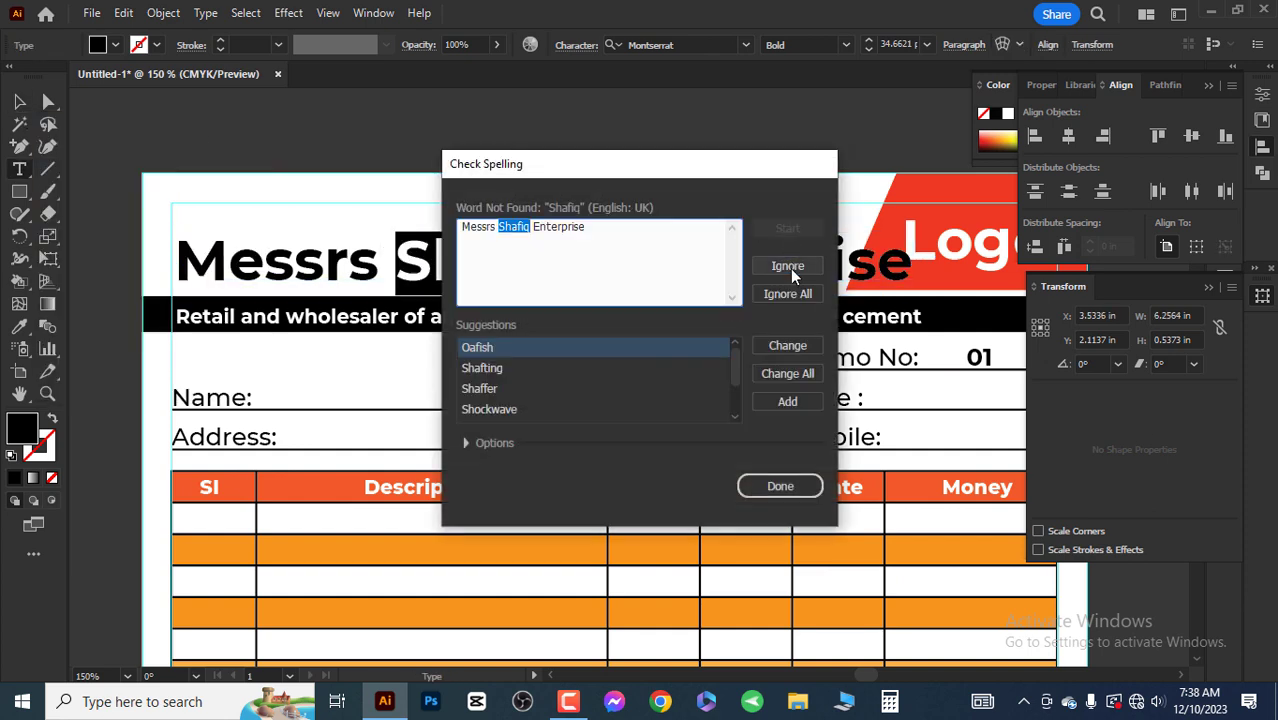
{"action": "left_click", "coordinate": [789, 267]}
Step: Shrink the title to fit beside the logo and nudge it up slightly
{"action": "scroll", "coordinate": [580, 306], "scroll_direction": "up", "scroll_amount": 1}
{"action": "left_click_drag", "start_coordinate": [906, 325], "coordinate": [847, 305]}
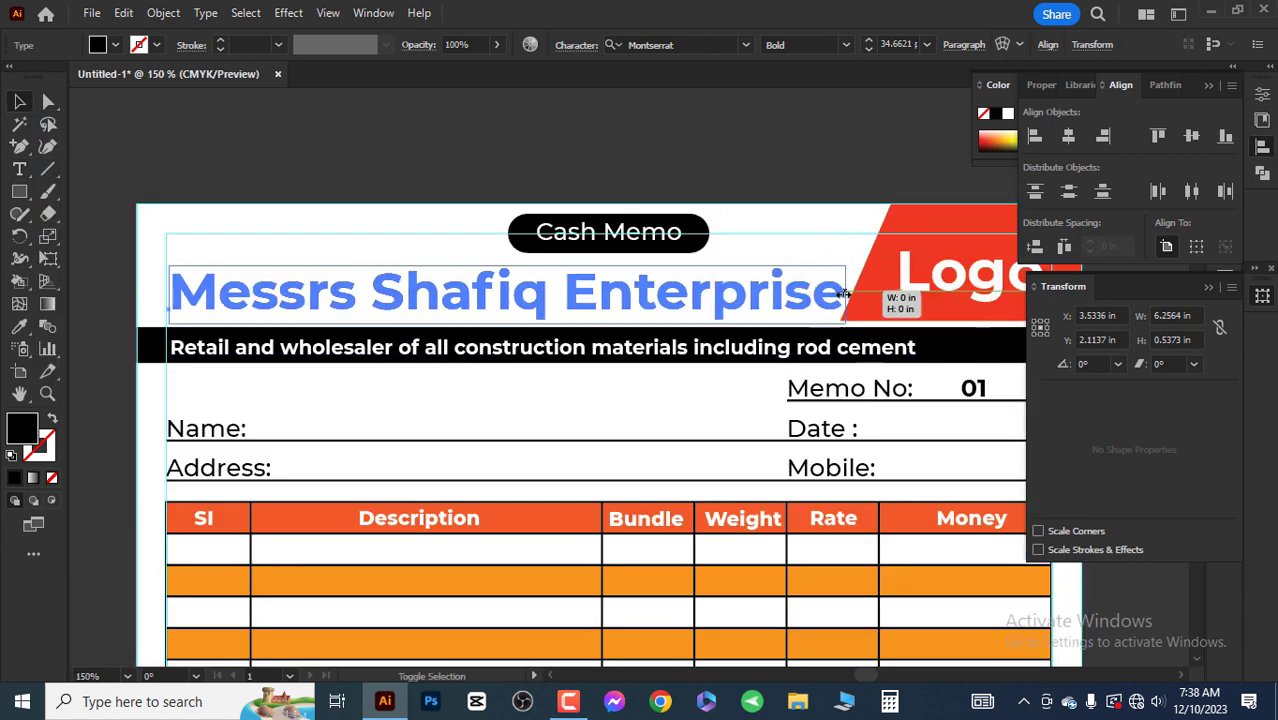
{"action": "key", "text": "ctrl+plus"}
{"action": "key", "text": "ctrl+plus"}
{"action": "key", "text": "ctrl+minus"}
{"action": "key", "text": "ctrl+minus"}
{"action": "key", "text": "ctrl+minus"}
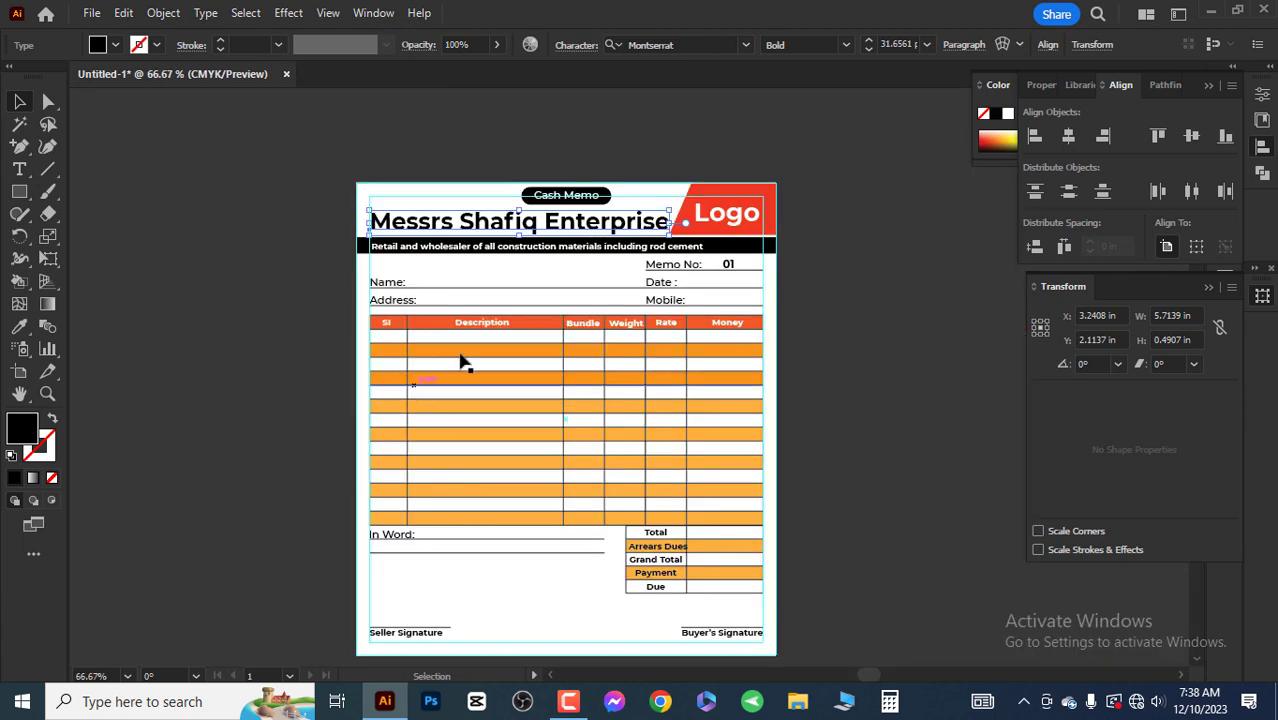
{"action": "key", "text": "ctrl+plus"}
{"action": "key", "text": "ctrl+plus"}
{"action": "left_click_drag", "start_coordinate": [580, 296], "coordinate": [578, 288]}
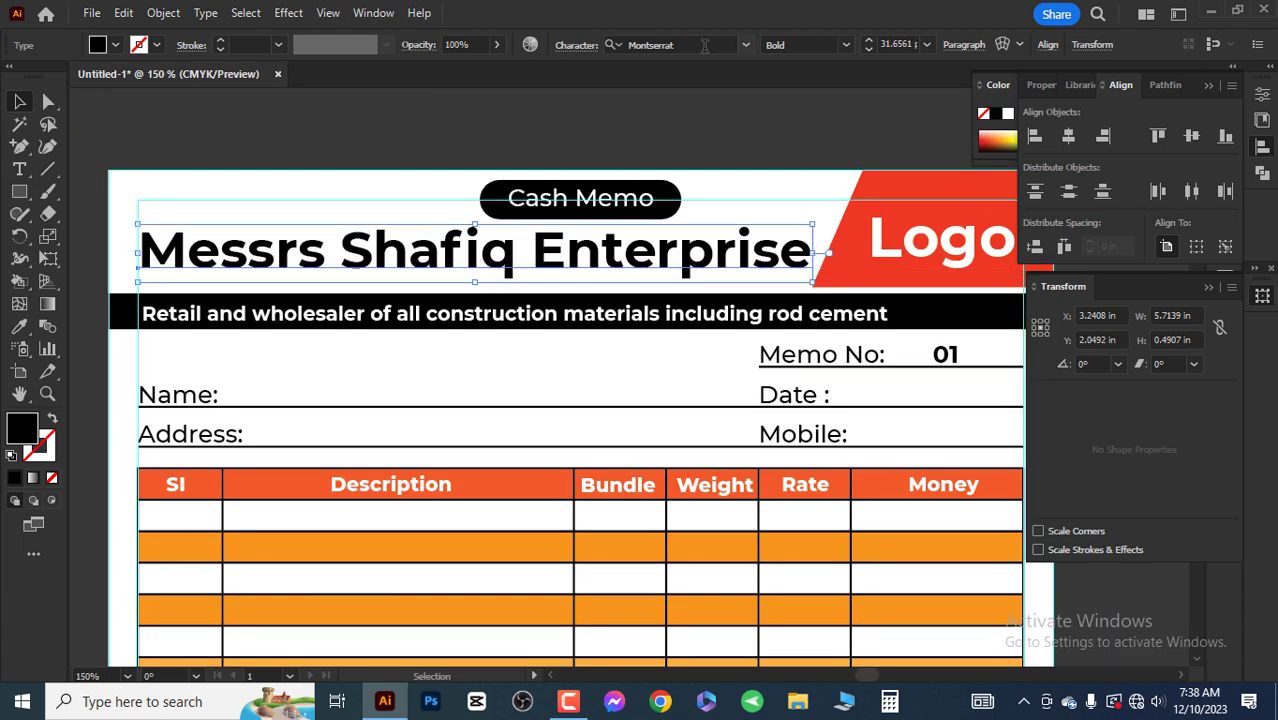
Step: Set the heading in Montserrat Black, narrow it, and convert it to outlines
{"action": "left_click", "coordinate": [845, 44]}
{"action": "left_click", "coordinate": [799, 394]}
{"action": "left_click_drag", "start_coordinate": [845, 254], "coordinate": [810, 254]}
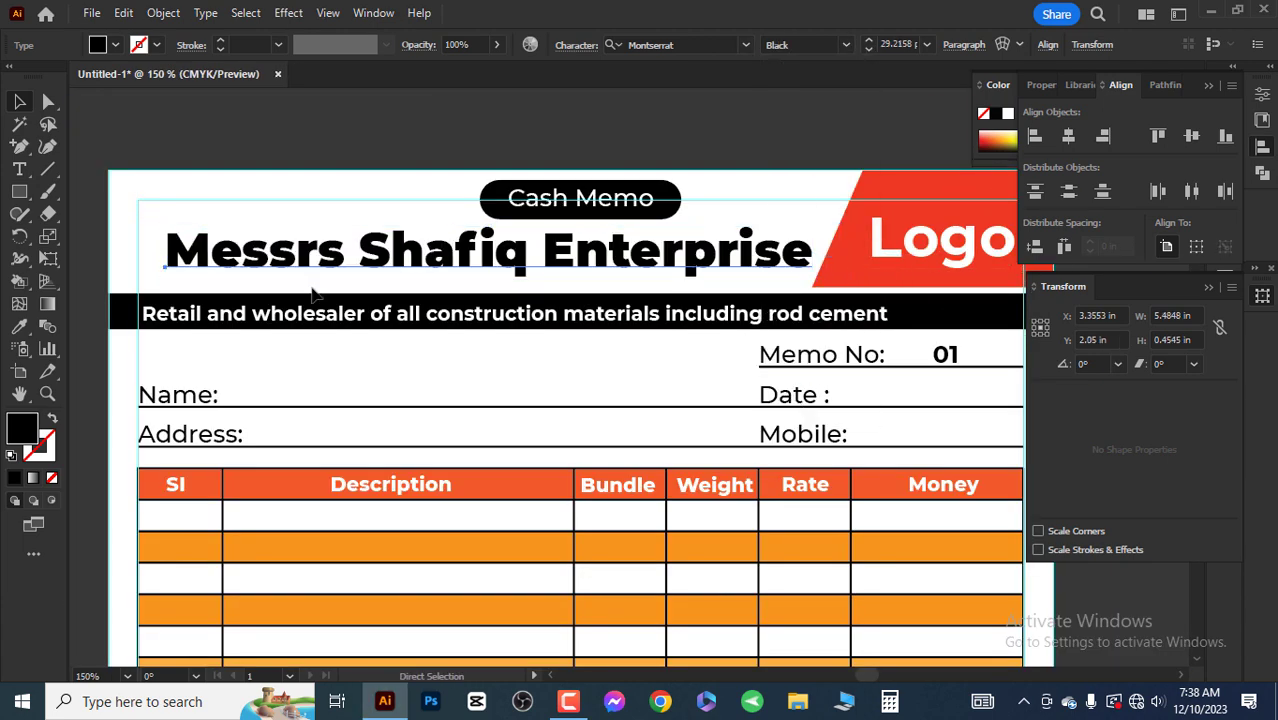
{"action": "key", "text": "ctrl+shift+o"}
Step: Offset the outlined heading by 0.125 in with round joins
{"action": "left_click", "coordinate": [163, 12]}
{"action": "left_click", "coordinate": [490, 540]}
{"action": "type", "text": "0.125"}
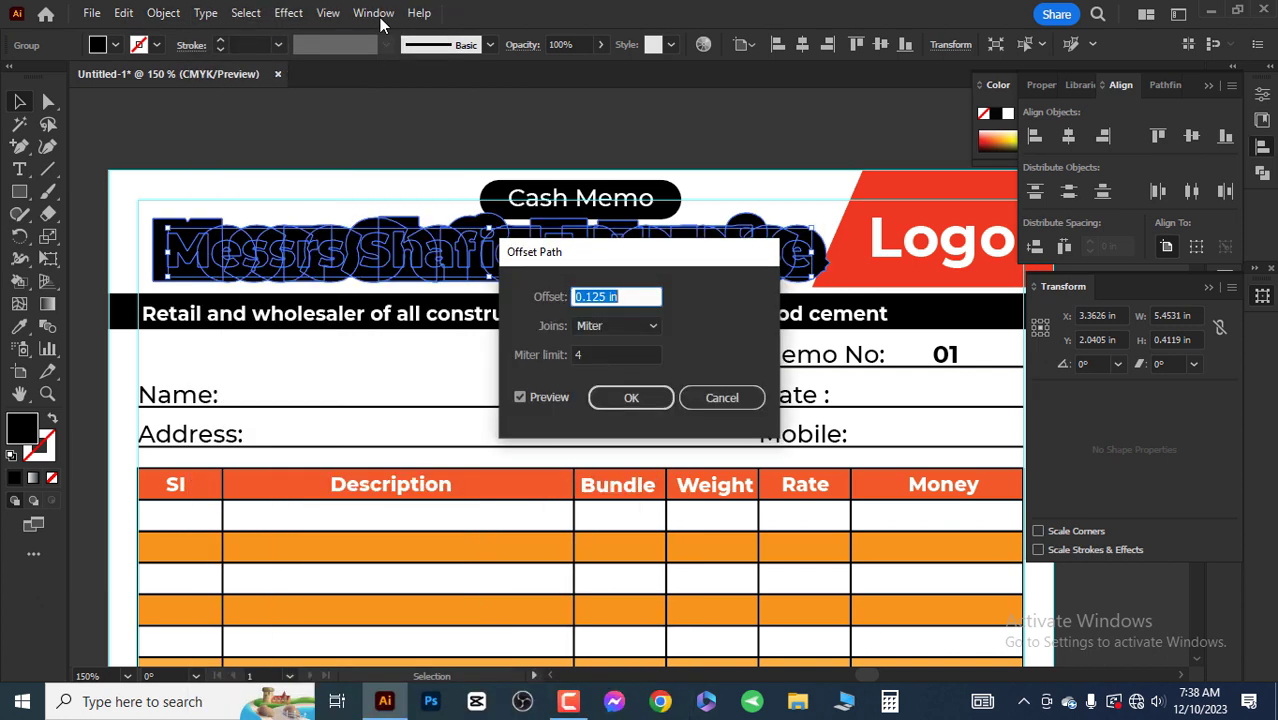
{"action": "left_click", "coordinate": [617, 325]}
{"action": "left_click", "coordinate": [605, 365]}
{"action": "left_click", "coordinate": [630, 396]}
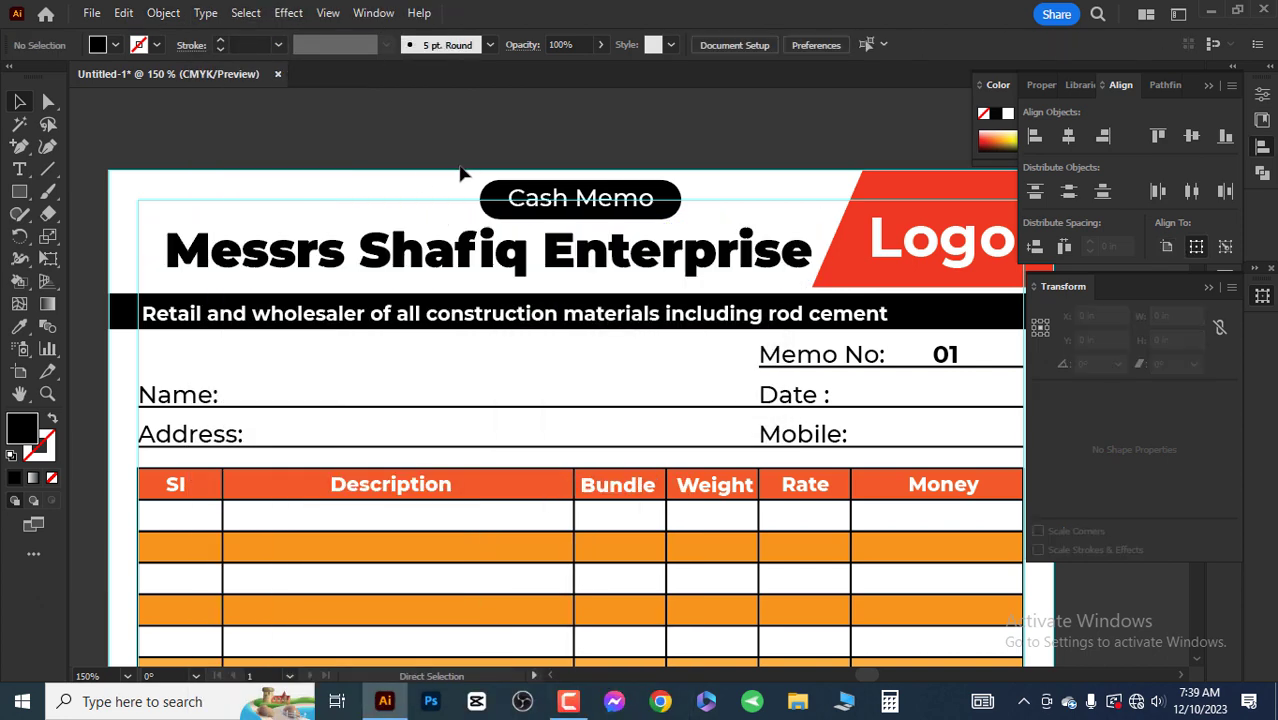
Step: Unite the offset shapes into one backing outline with Pathfinder
{"action": "key", "text": "shift+ctrl+F9"}
{"action": "left_click", "coordinate": [1043, 136]}
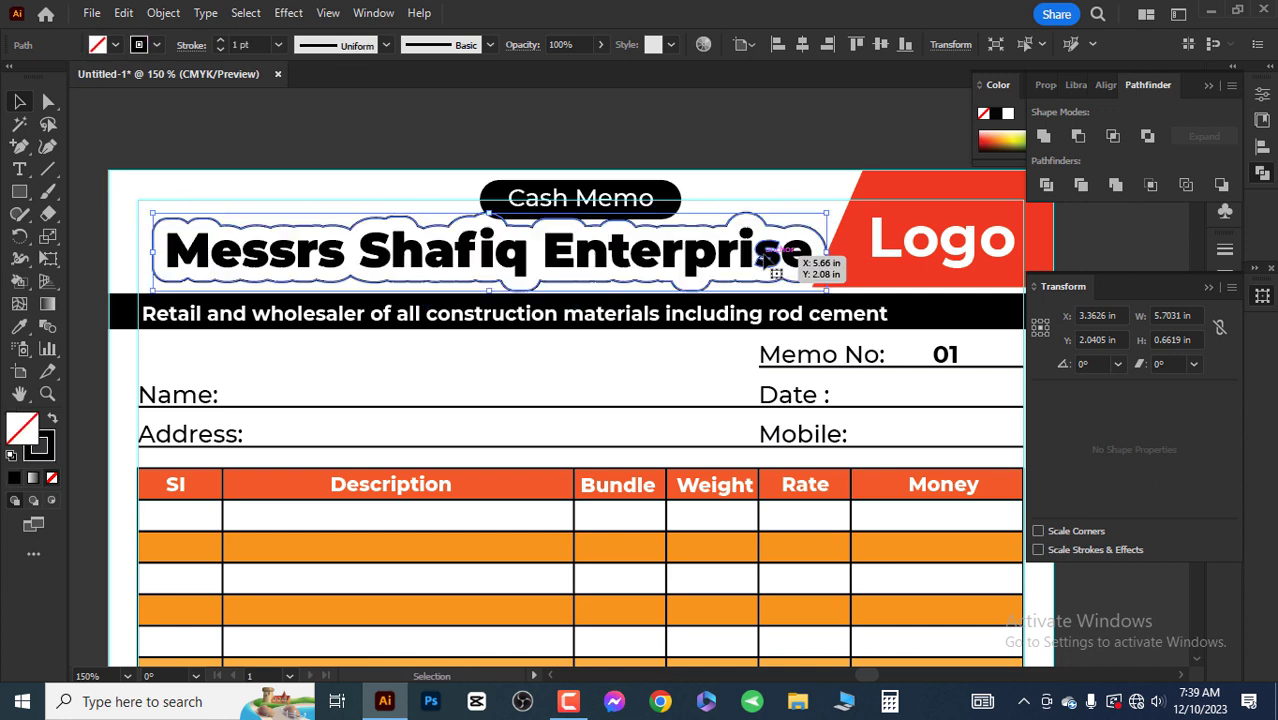
{"action": "left_click", "coordinate": [433, 285]}
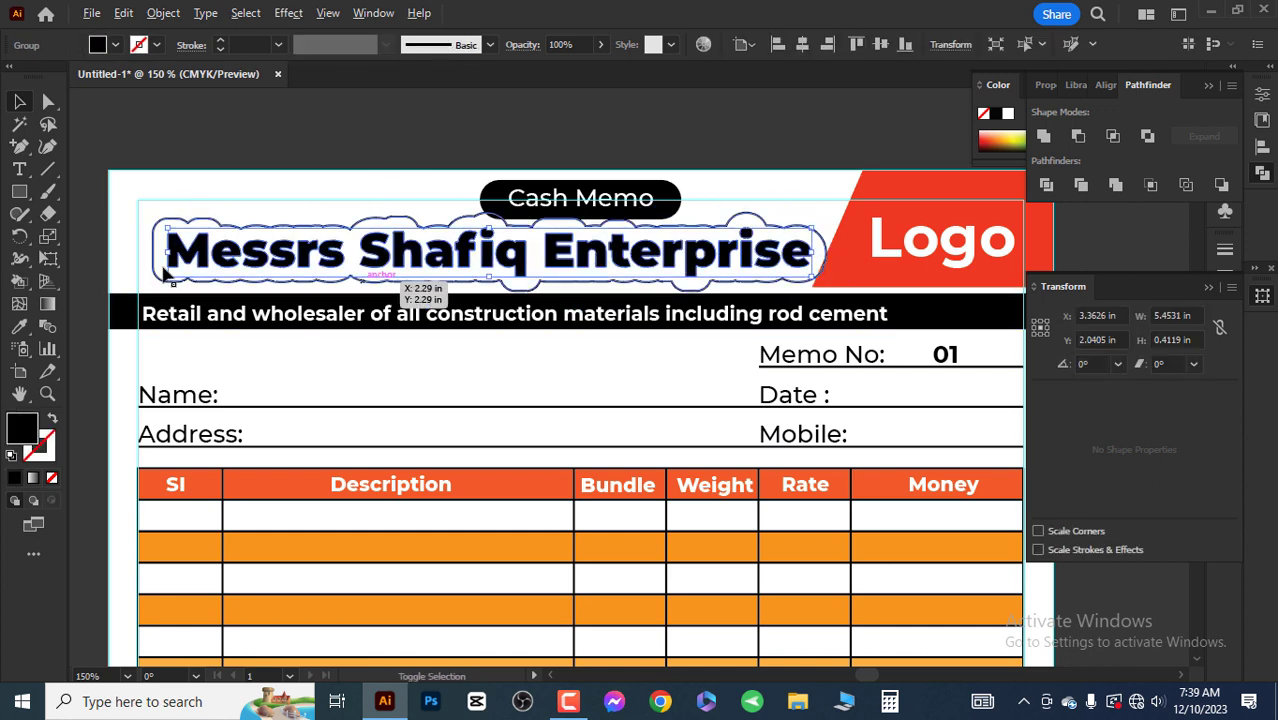
{"action": "left_click", "coordinate": [157, 229]}
Step: Apply a further inward offset of 3 to the backing shape
{"action": "key", "text": "alt+o"}
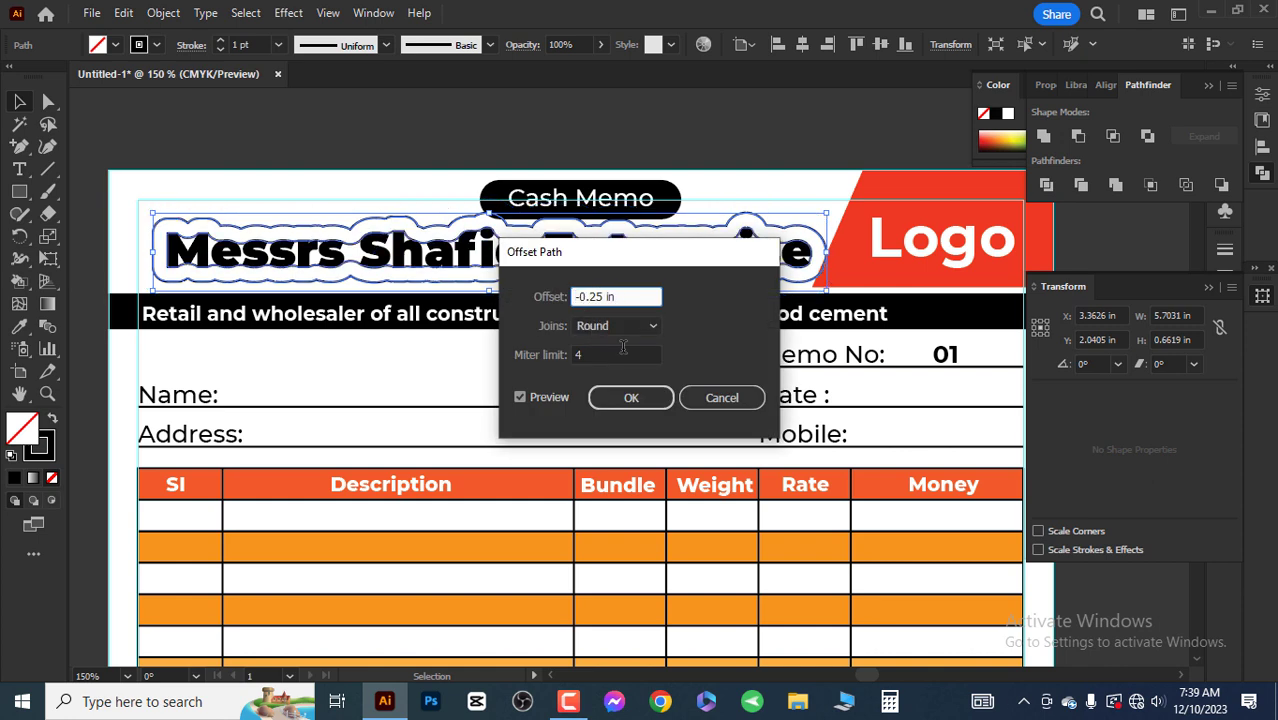
{"action": "key", "text": "Tab"}
{"action": "key", "text": "BackSpace"}
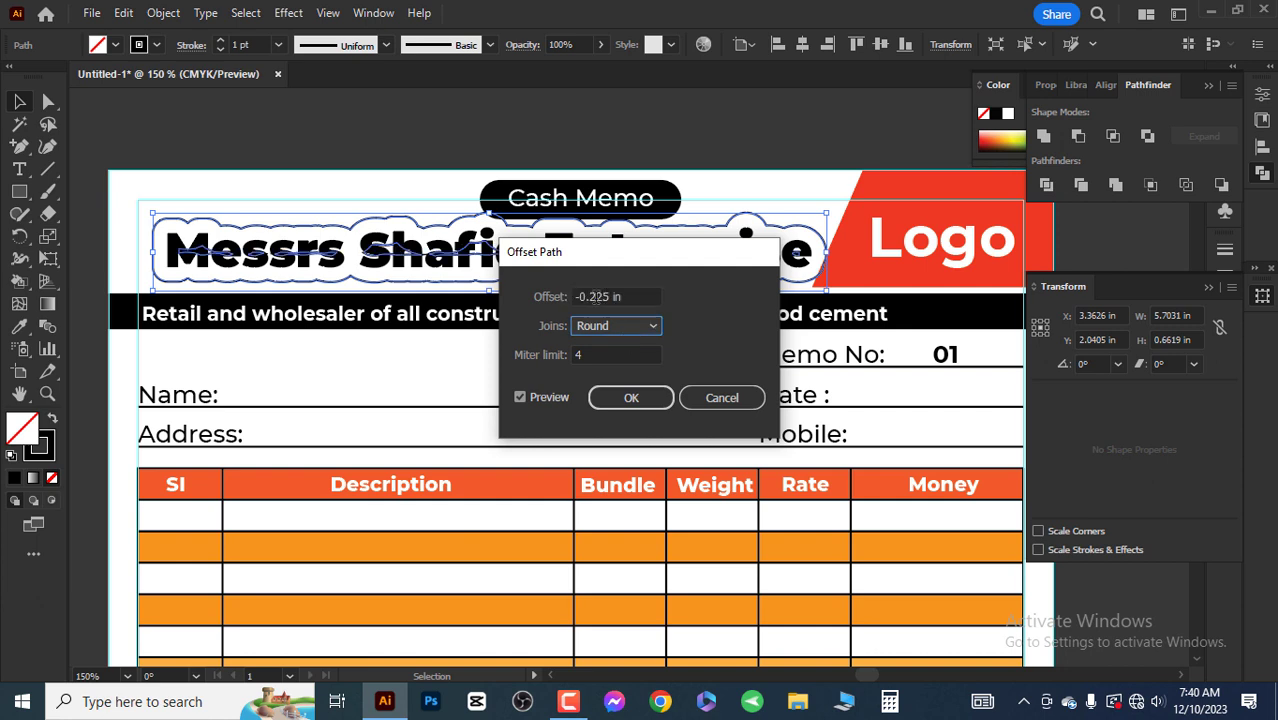
{"action": "type", "text": "3"}
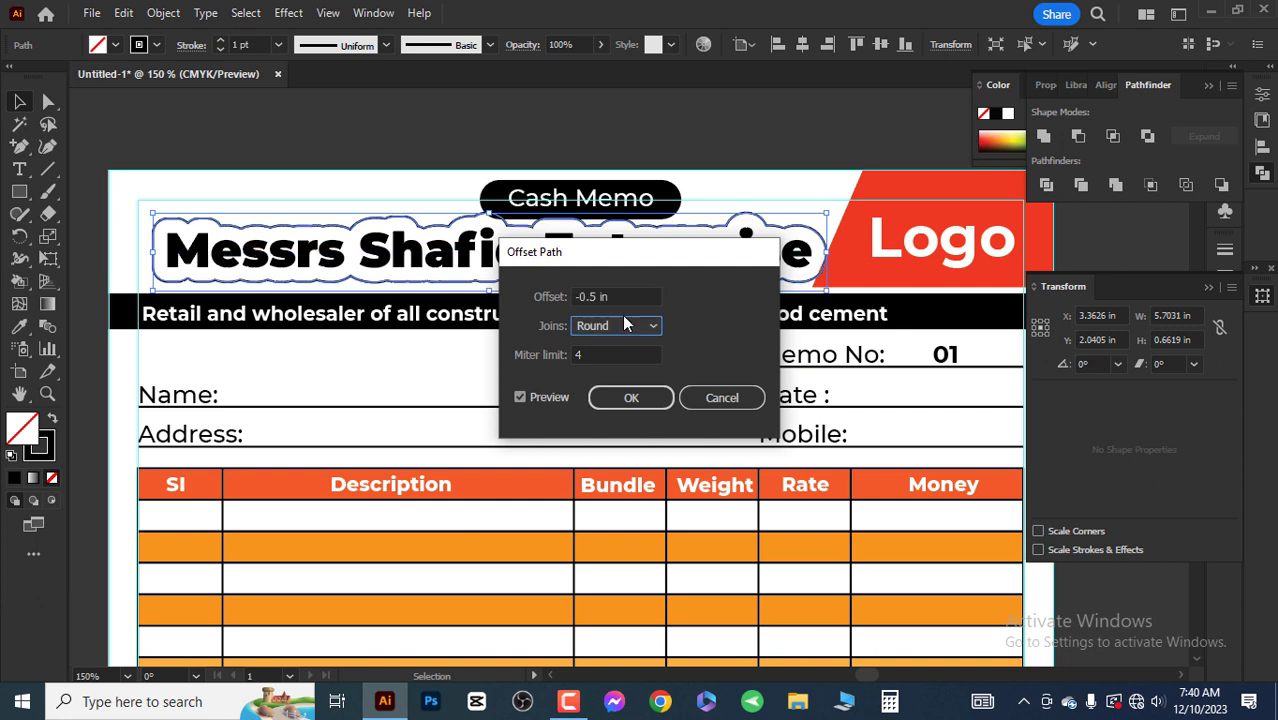
{"action": "left_click", "coordinate": [628, 397]}
{"action": "scroll", "coordinate": [640, 265], "scroll_direction": "up", "scroll_amount": 2}
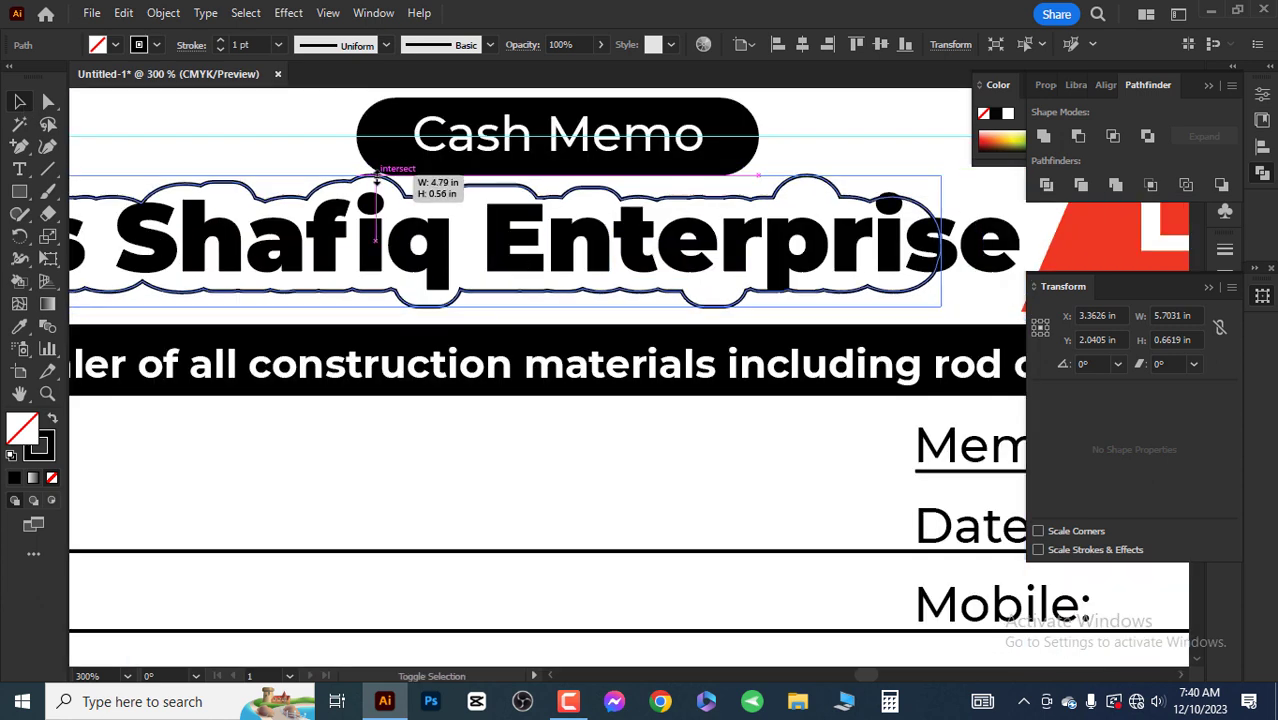
{"action": "scroll", "coordinate": [700, 240], "scroll_direction": "down", "scroll_amount": 1}
{"action": "scroll", "coordinate": [771, 225], "scroll_direction": "up", "scroll_amount": 2}
Step: Fill the backing shape with the logo's red and send it behind the title
{"action": "key", "text": "i"}
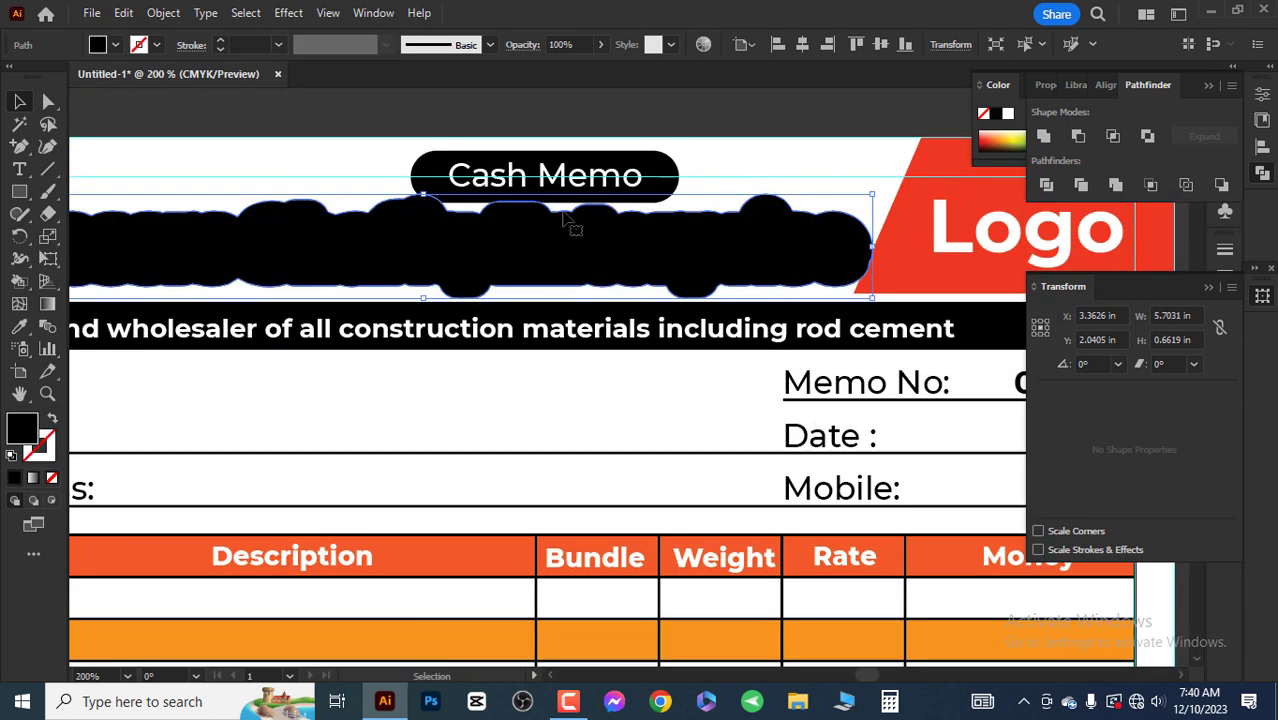
{"action": "left_click", "coordinate": [926, 252]}
{"action": "key", "text": "ctrl+bracketleft"}
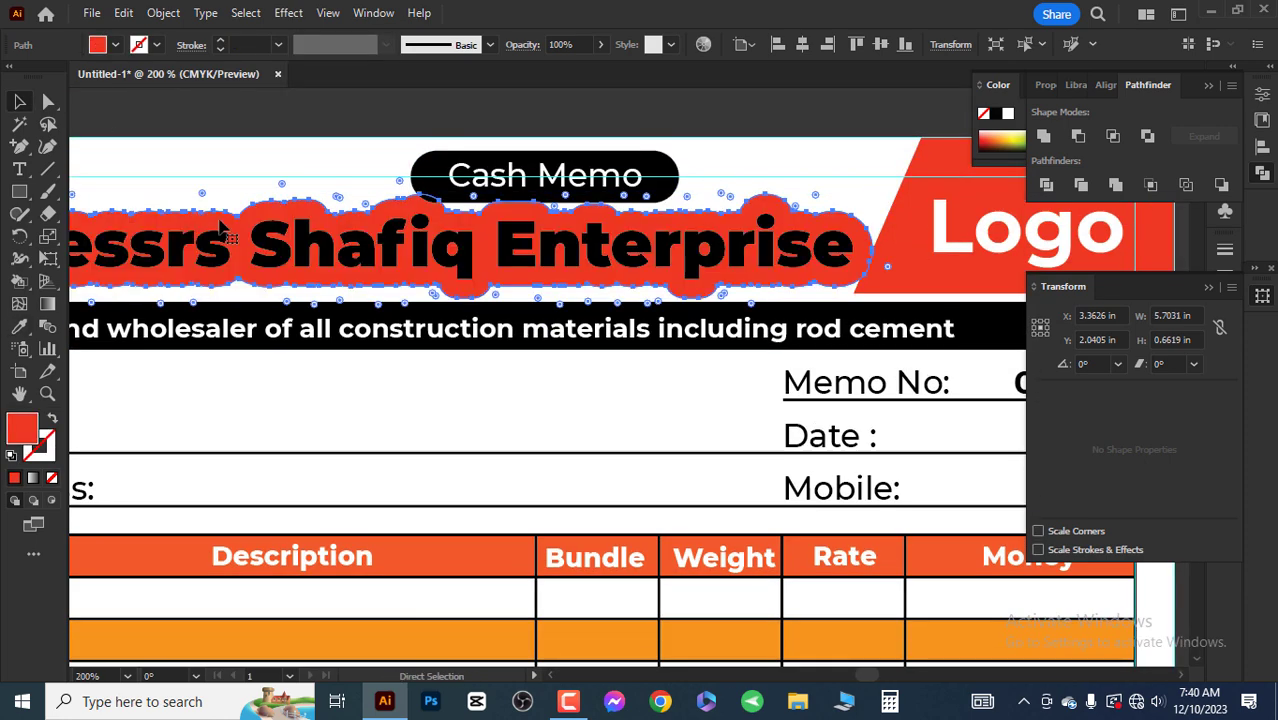
{"action": "scroll", "coordinate": [222, 230], "scroll_direction": "down", "scroll_amount": 2}
{"action": "scroll", "coordinate": [225, 232], "scroll_direction": "up", "scroll_amount": 1}
Step: Make the title lettering white
{"action": "left_click", "coordinate": [228, 234]}
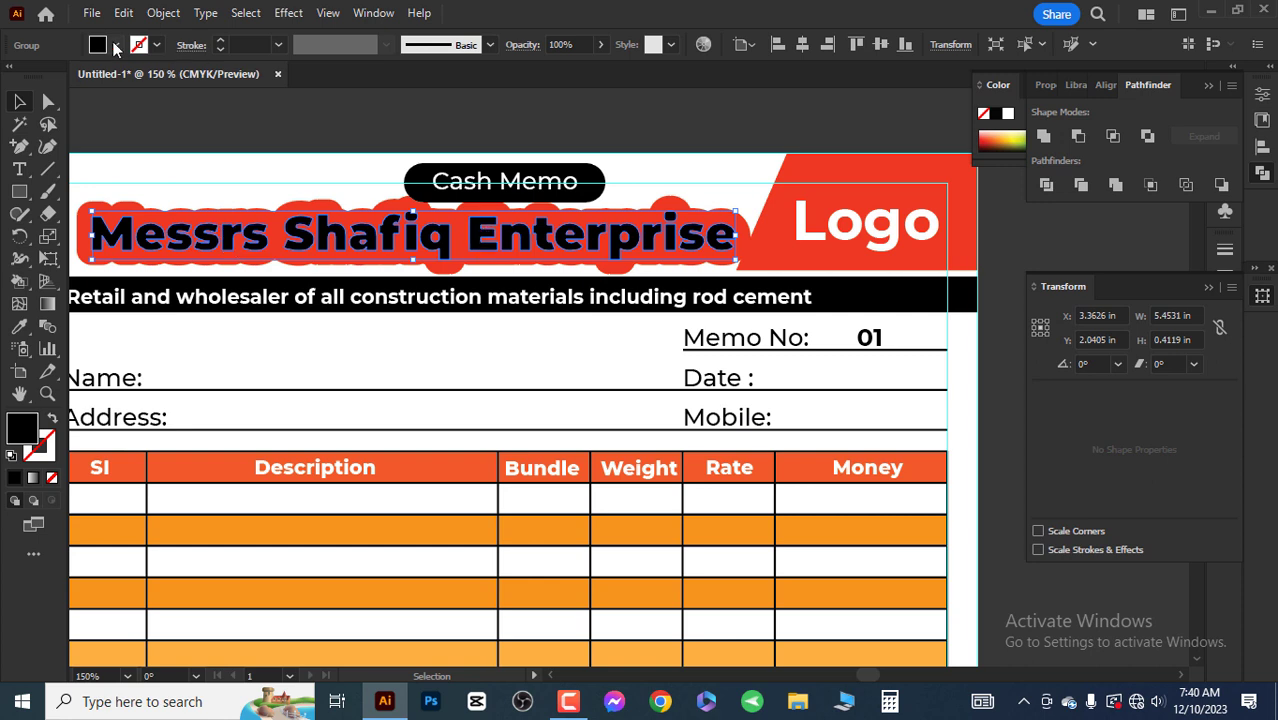
{"action": "left_click", "coordinate": [115, 45]}
{"action": "left_click", "coordinate": [100, 85]}
{"action": "scroll", "coordinate": [300, 230], "scroll_direction": "up", "scroll_amount": 1}
{"action": "left_click", "coordinate": [288, 13]}
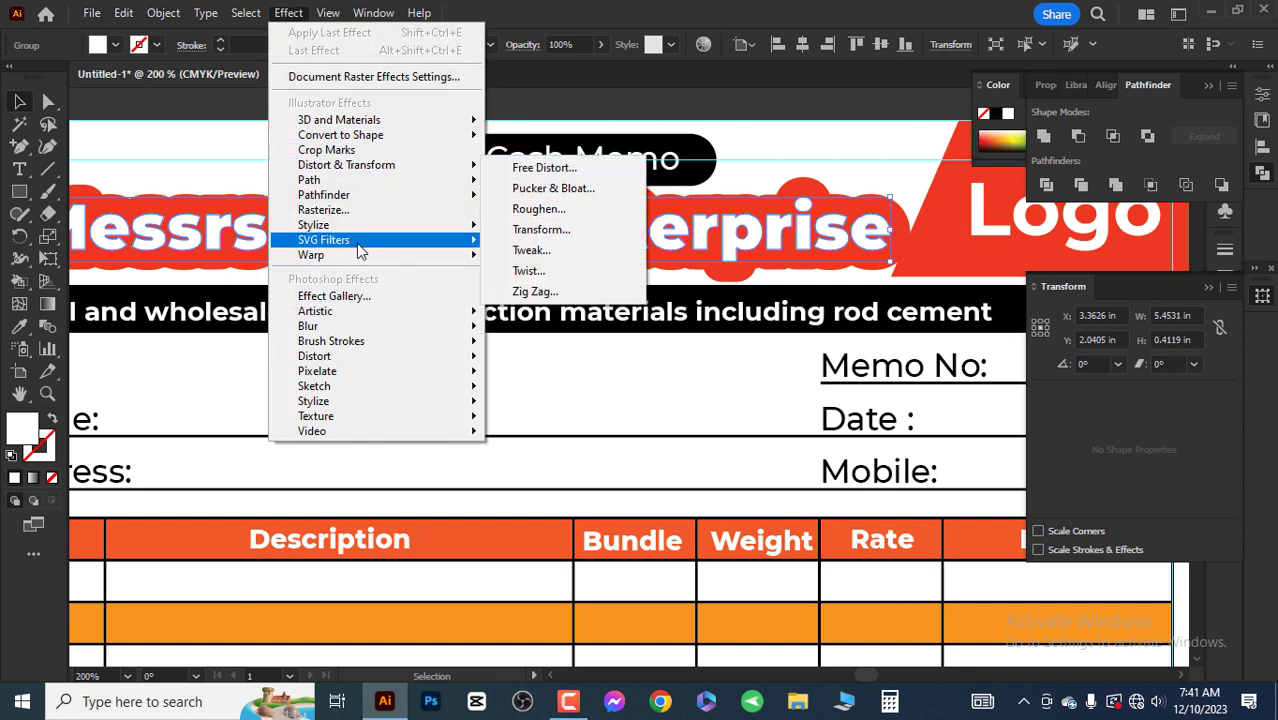
{"action": "mouse_move", "coordinate": [316, 416]}
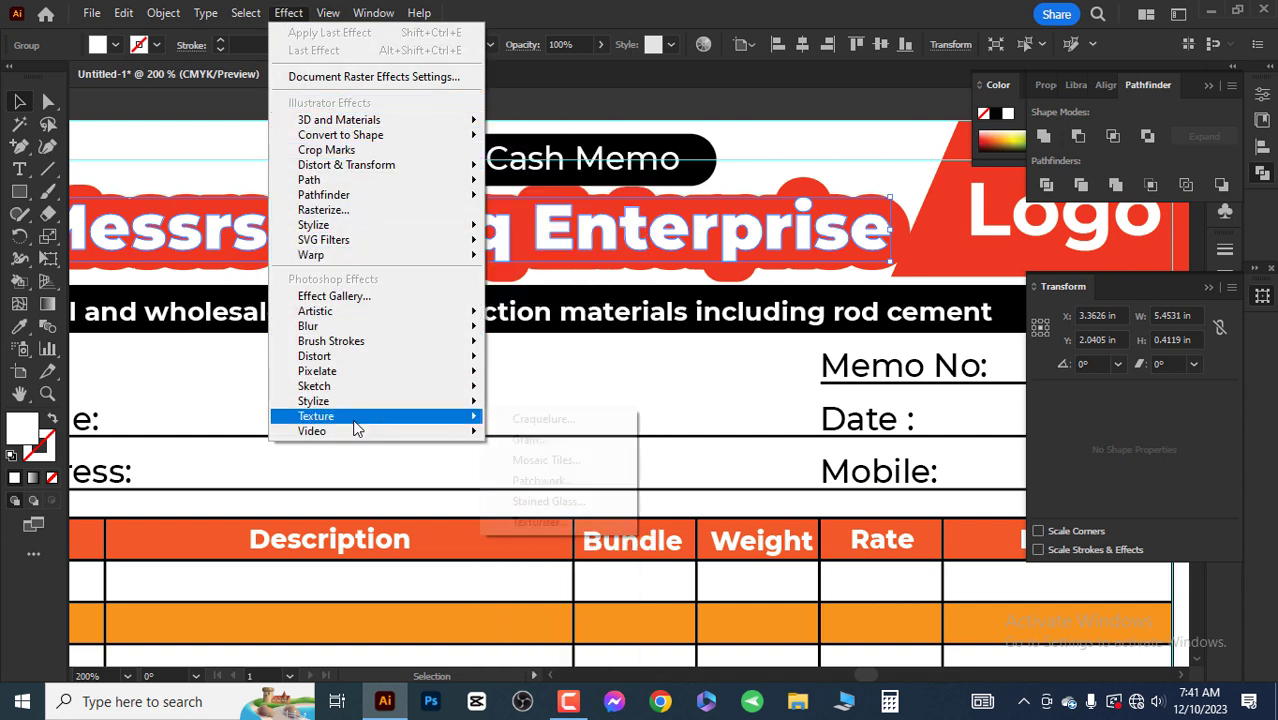
Step: Add a drop shadow to the title, trying Normal, Screen and Soft Light before settling on Multiply
{"action": "left_click", "coordinate": [542, 224]}
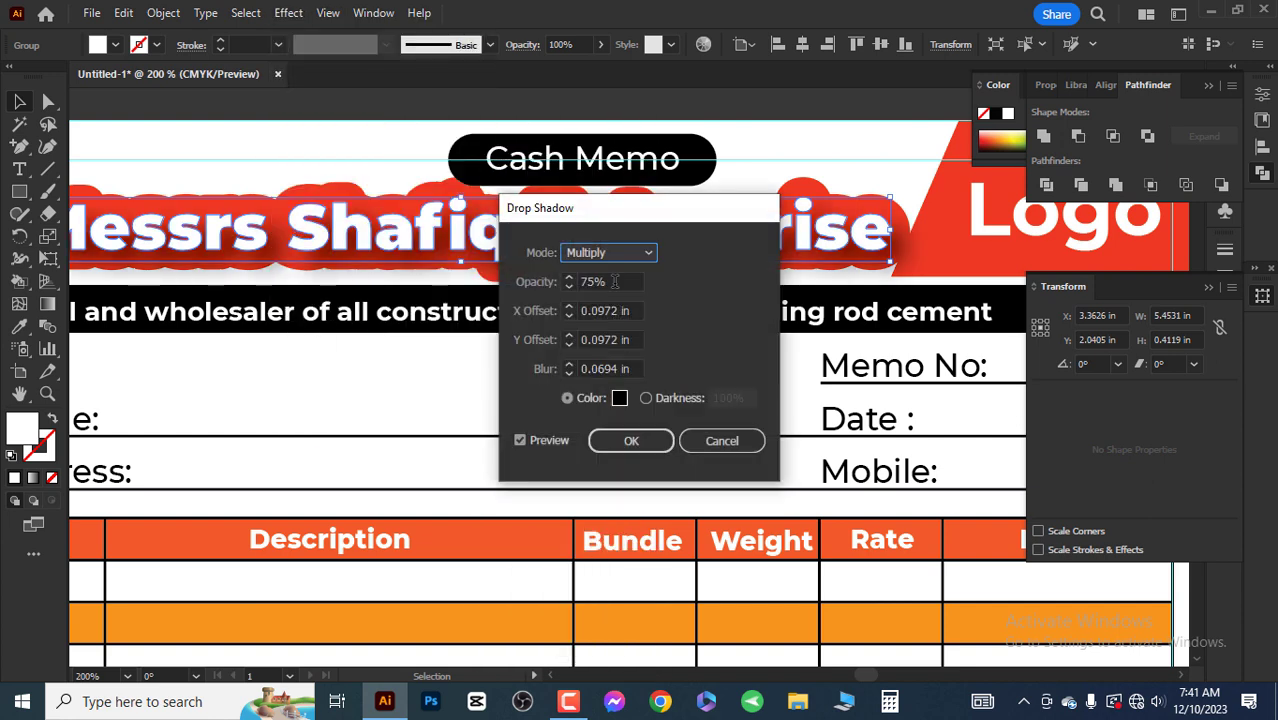
{"action": "left_click", "coordinate": [610, 252]}
{"action": "left_click", "coordinate": [605, 272]}
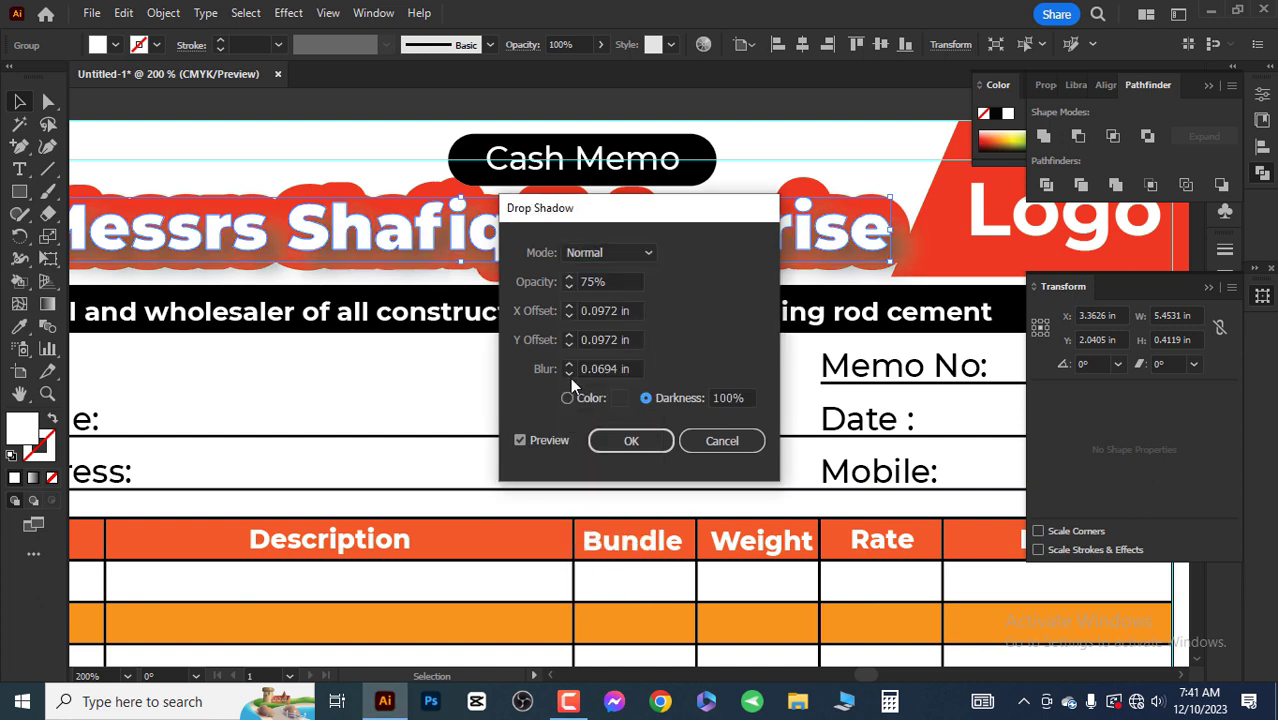
{"action": "left_click", "coordinate": [610, 252]}
{"action": "left_click", "coordinate": [597, 318]}
{"action": "left_click", "coordinate": [602, 252]}
{"action": "left_click", "coordinate": [606, 360]}
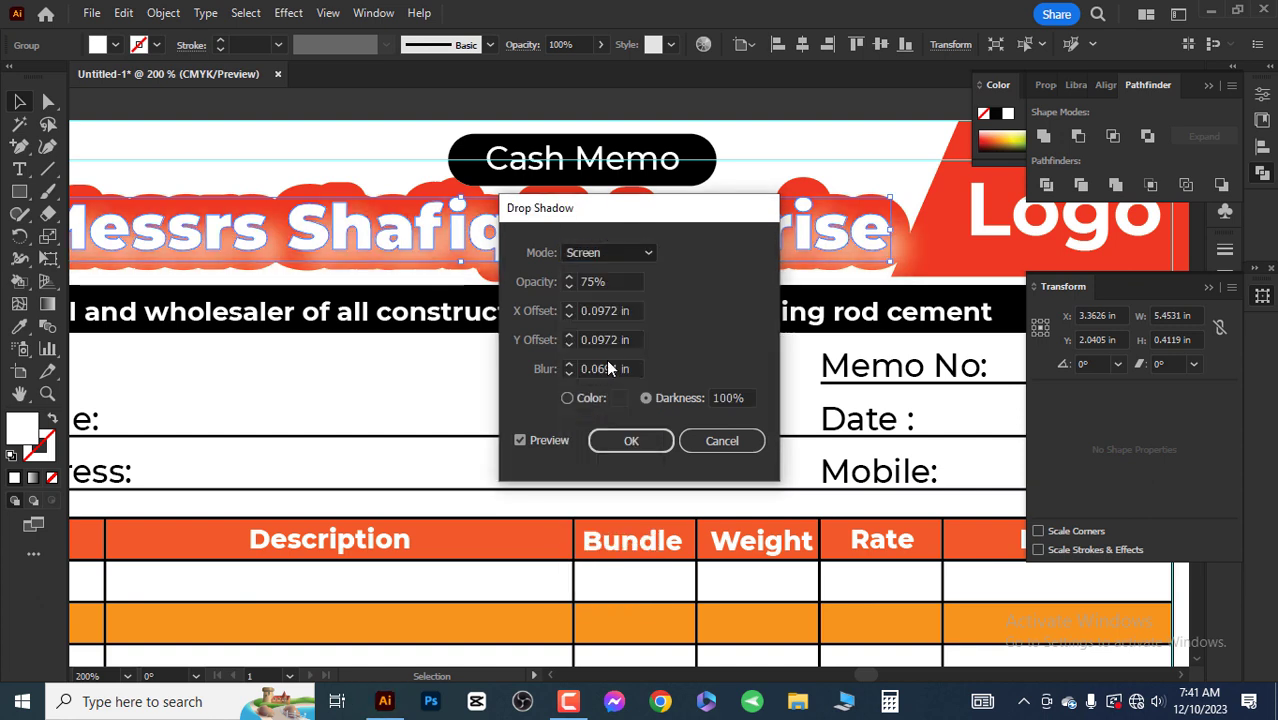
{"action": "left_click", "coordinate": [622, 254]}
{"action": "left_click", "coordinate": [600, 298]}
Step: Set the shadow to 100% opacity, offsets -0.125 and 0.125 in, blur 0.125 in, and apply it
{"action": "double_click", "coordinate": [580, 282]}
{"action": "type", "text": "100"}
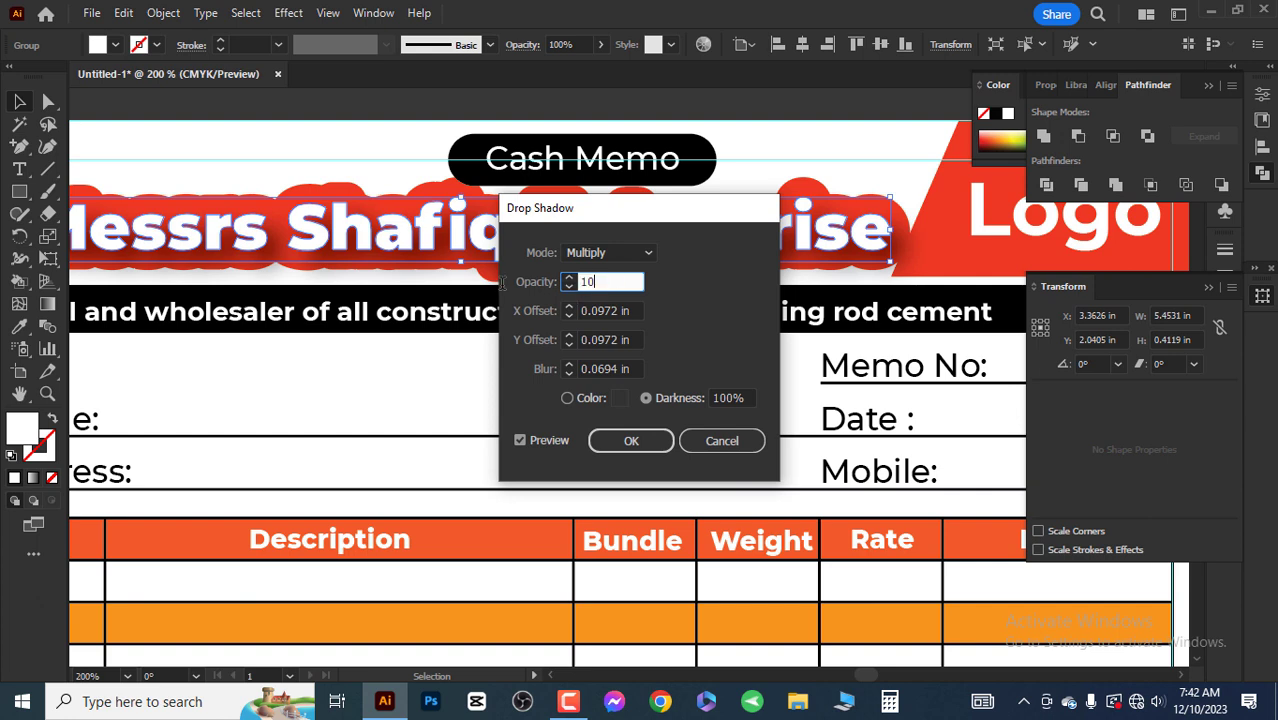
{"action": "key", "text": "Tab"}
{"action": "type", "text": "-0.125"}
{"action": "key", "text": "Tab"}
{"action": "type", "text": "0.125"}
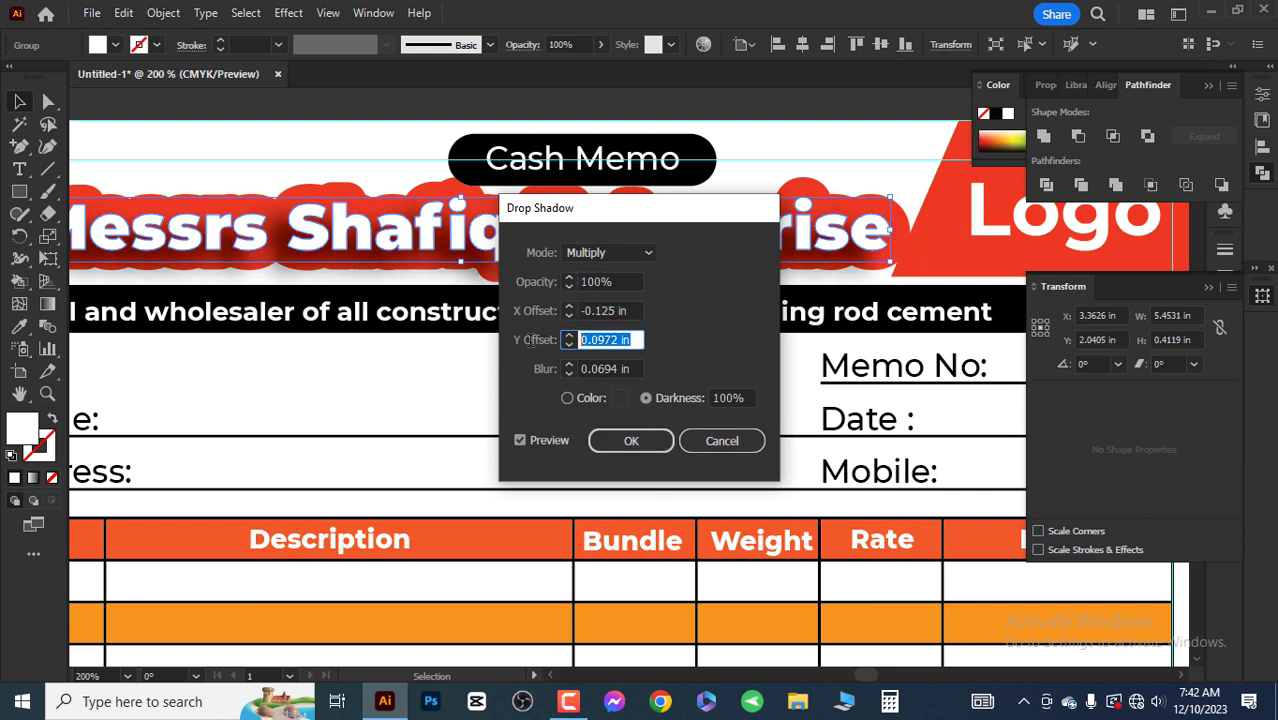
{"action": "key", "text": "Tab"}
{"action": "type", "text": "0.125"}
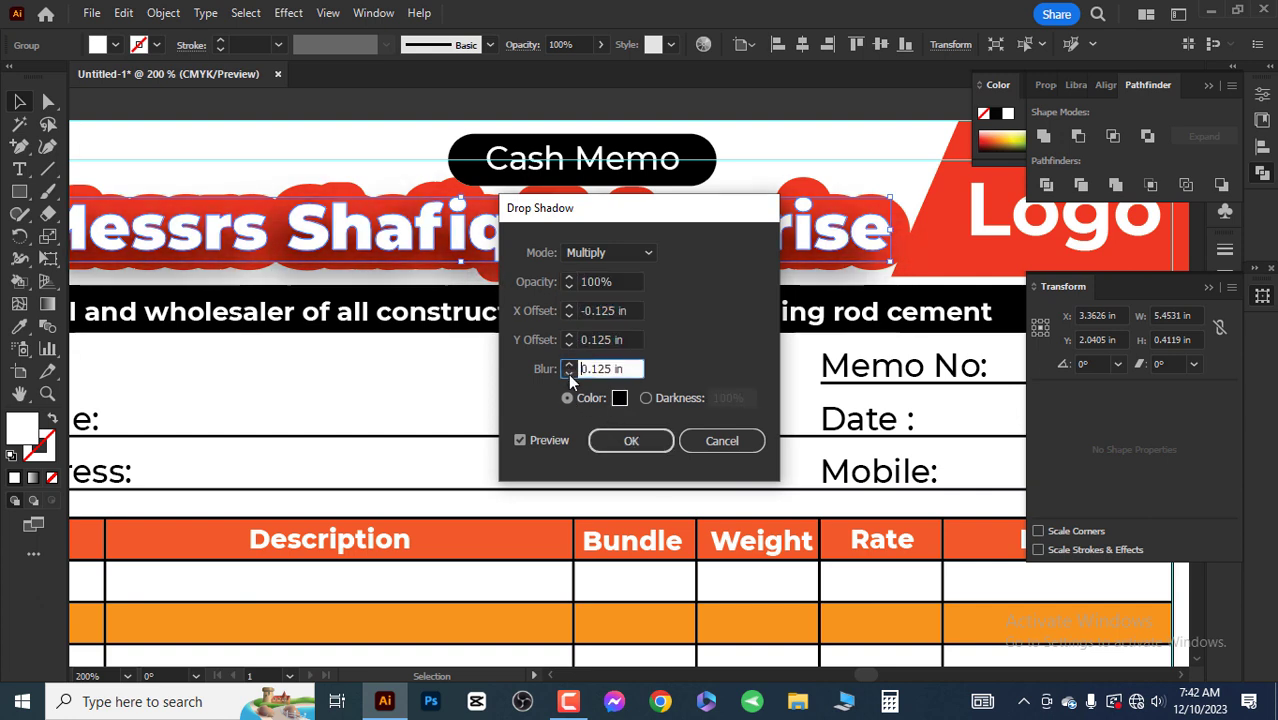
{"action": "key", "text": "Return"}
{"action": "scroll", "coordinate": [593, 369], "scroll_direction": "down", "scroll_amount": 2}
{"action": "key", "text": "ctrl+minus"}
Step: Swap the title lettering's fill and stroke colours and give the letters a red outline
{"action": "scroll", "coordinate": [530, 413], "scroll_direction": "down", "scroll_amount": 1}
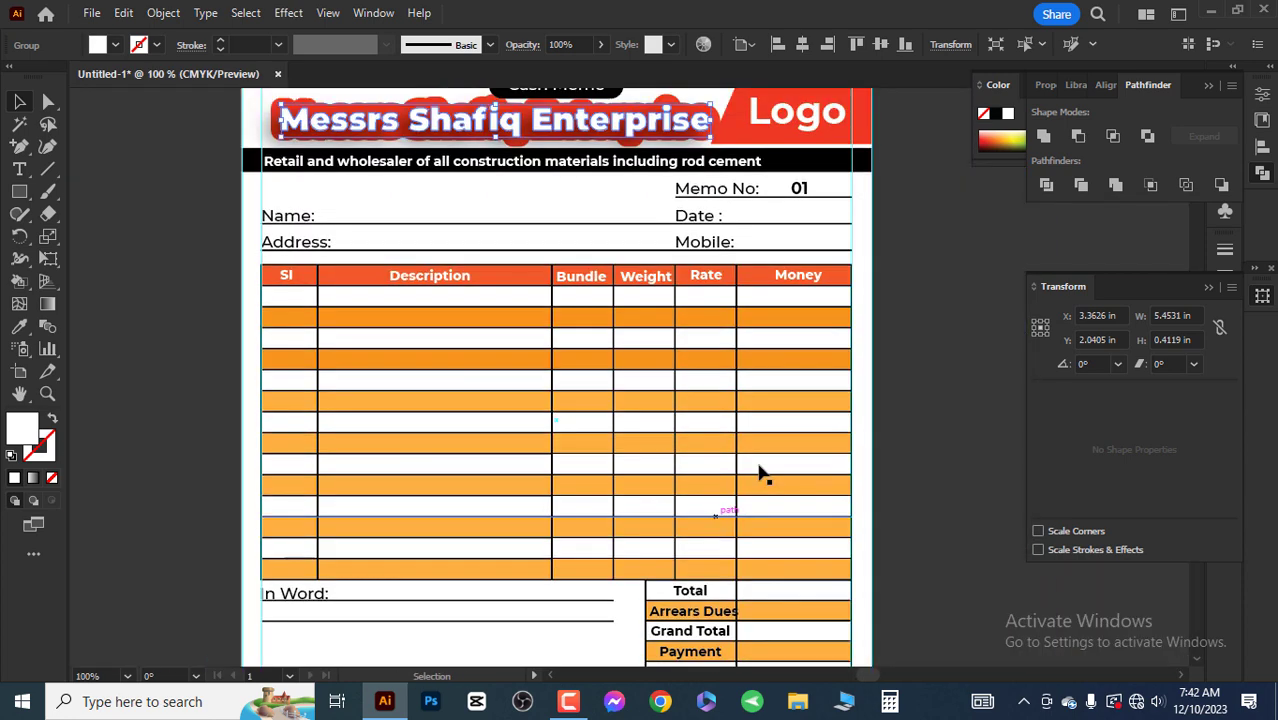
{"action": "scroll", "coordinate": [941, 348], "scroll_direction": "up", "scroll_amount": 2}
{"action": "left_click", "coordinate": [941, 348]}
{"action": "scroll", "coordinate": [770, 422], "scroll_direction": "up", "scroll_amount": 1}
{"action": "scroll", "coordinate": [300, 220], "scroll_direction": "up", "scroll_amount": 4}
{"action": "left_click", "coordinate": [300, 218]}
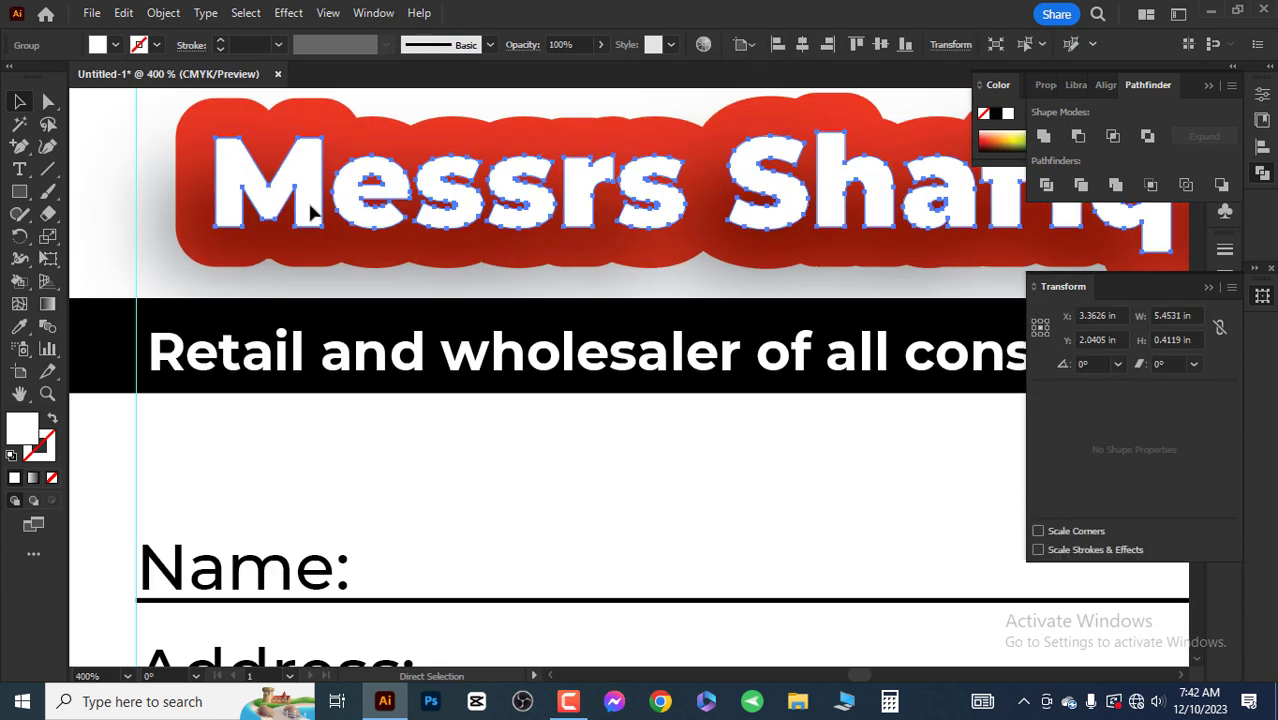
{"action": "key", "text": "shift+x"}
{"action": "left_click", "coordinate": [115, 45]}
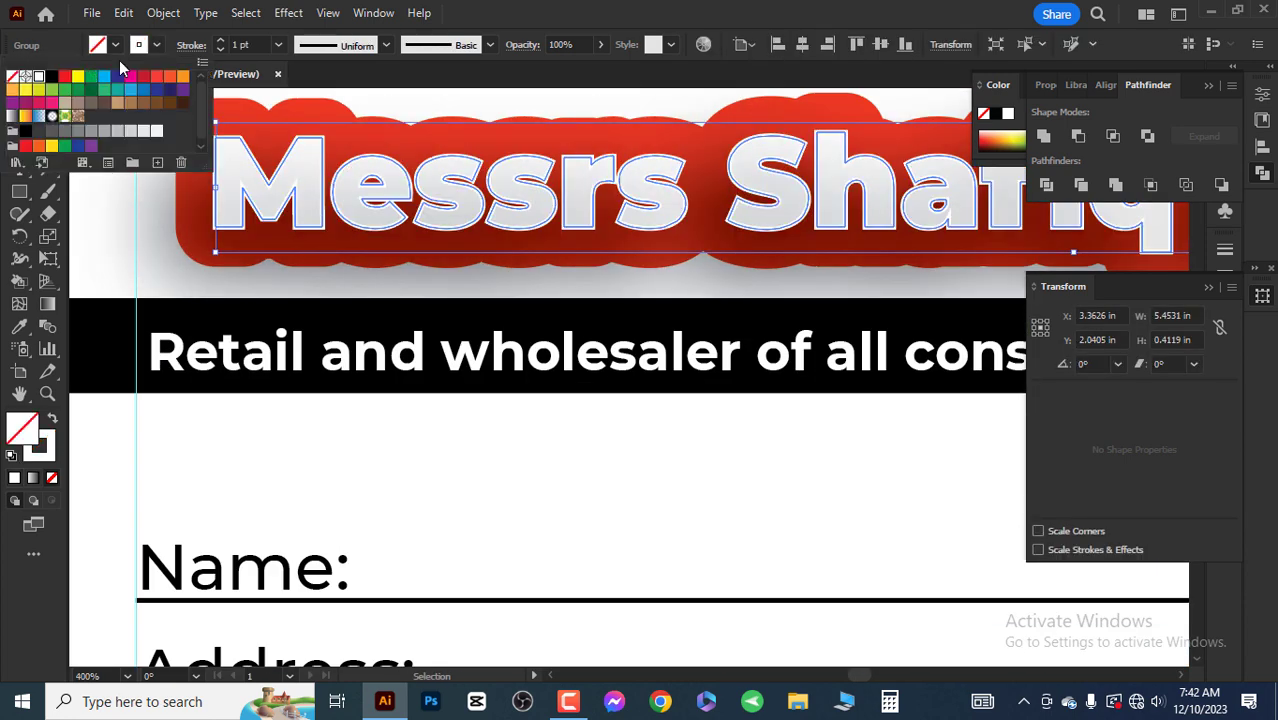
{"action": "left_click", "coordinate": [70, 79]}
Step: Restore white title lettering with a thin outline by sampling the artwork with the Eyedropper
{"action": "key", "text": "ctrl+minus"}
{"action": "key", "text": "ctrl+minus"}
{"action": "key", "text": "ctrl+minus"}
{"action": "key", "text": "i"}
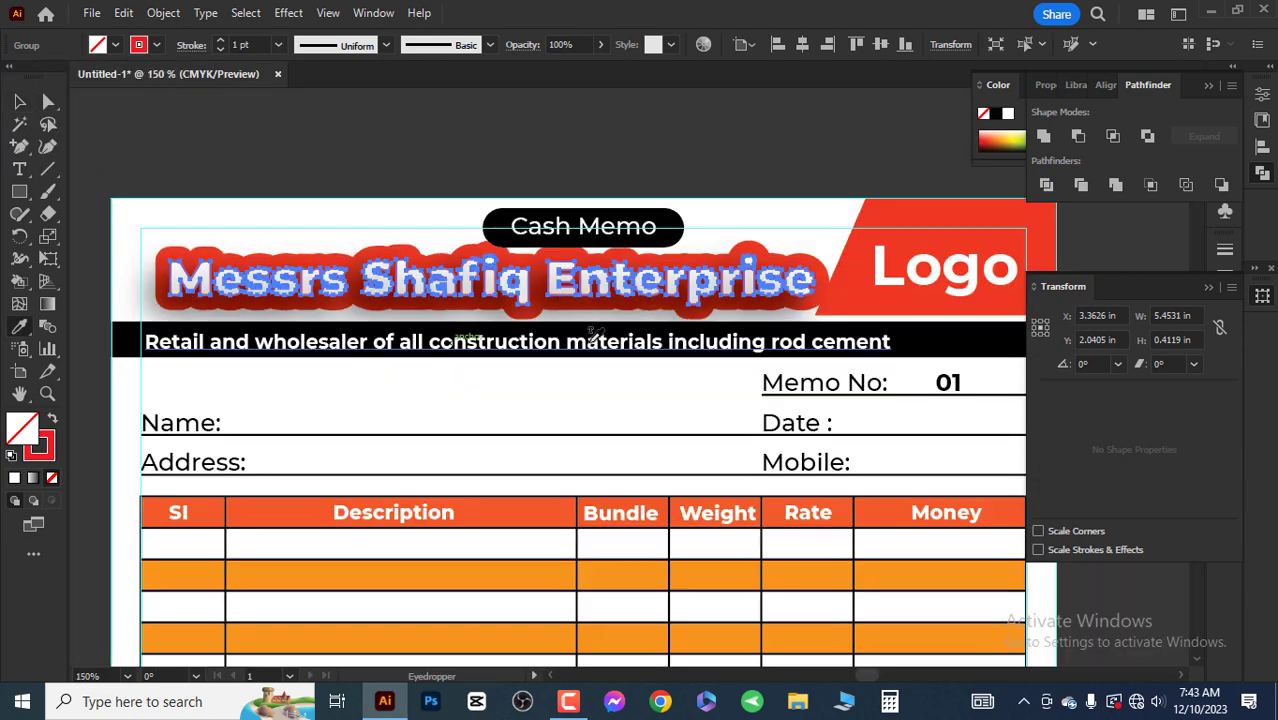
{"action": "left_click", "coordinate": [862, 262]}
{"action": "key", "text": "v"}
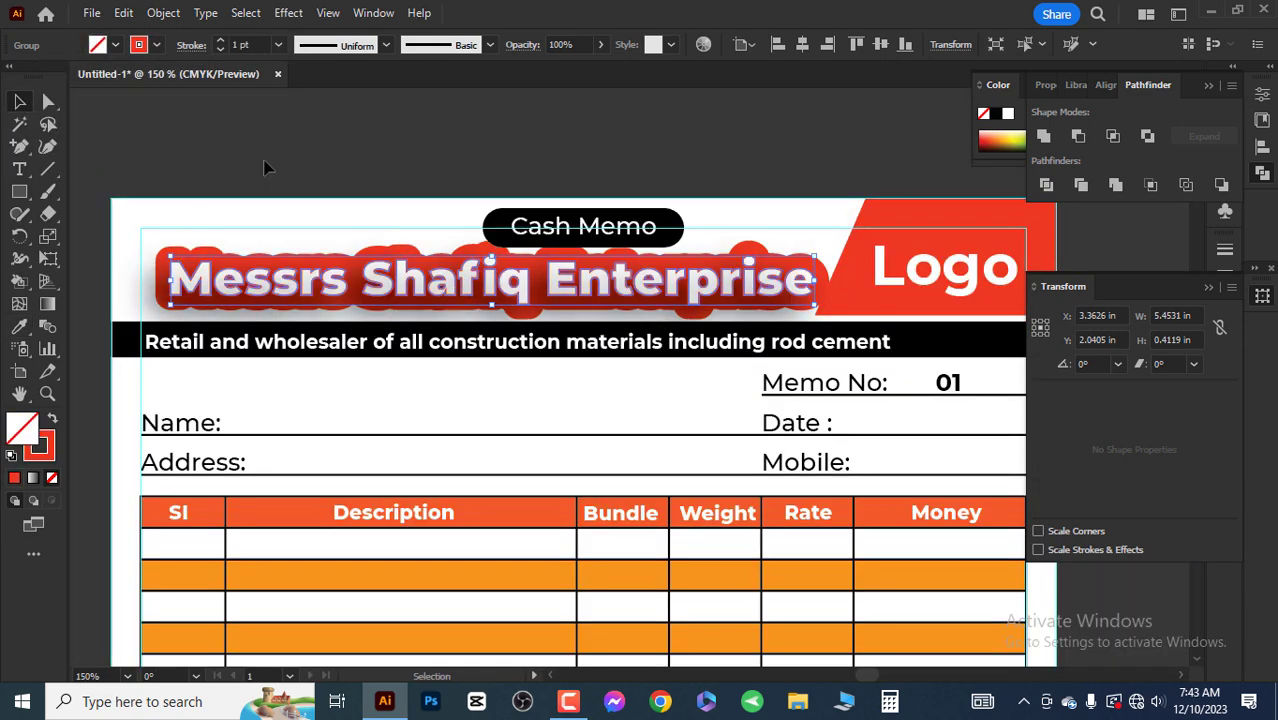
Step: Set the title letters' outline to 0.5 pt black
{"action": "key", "text": "ctrl+plus"}
{"action": "key", "text": "ctrl+plus"}
{"action": "key", "text": "ctrl+plus"}
{"action": "key", "text": "ctrl+plus"}
{"action": "key", "text": "ctrl+plus"}
{"action": "key", "text": "ctrl+plus"}
{"action": "left_click", "coordinate": [220, 49]}
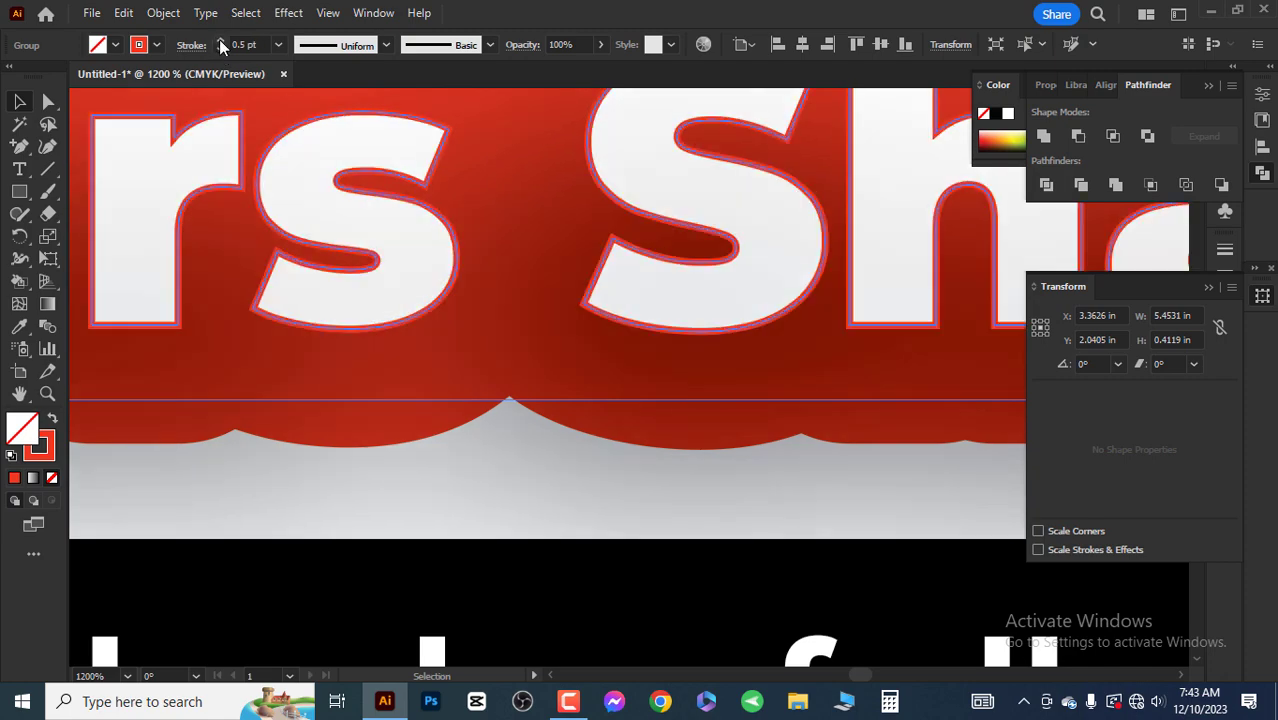
{"action": "left_click", "coordinate": [220, 49]}
{"action": "scroll", "coordinate": [230, 290], "scroll_direction": "down", "scroll_amount": 5}
{"action": "scroll", "coordinate": [240, 305], "scroll_direction": "up", "scroll_amount": 5}
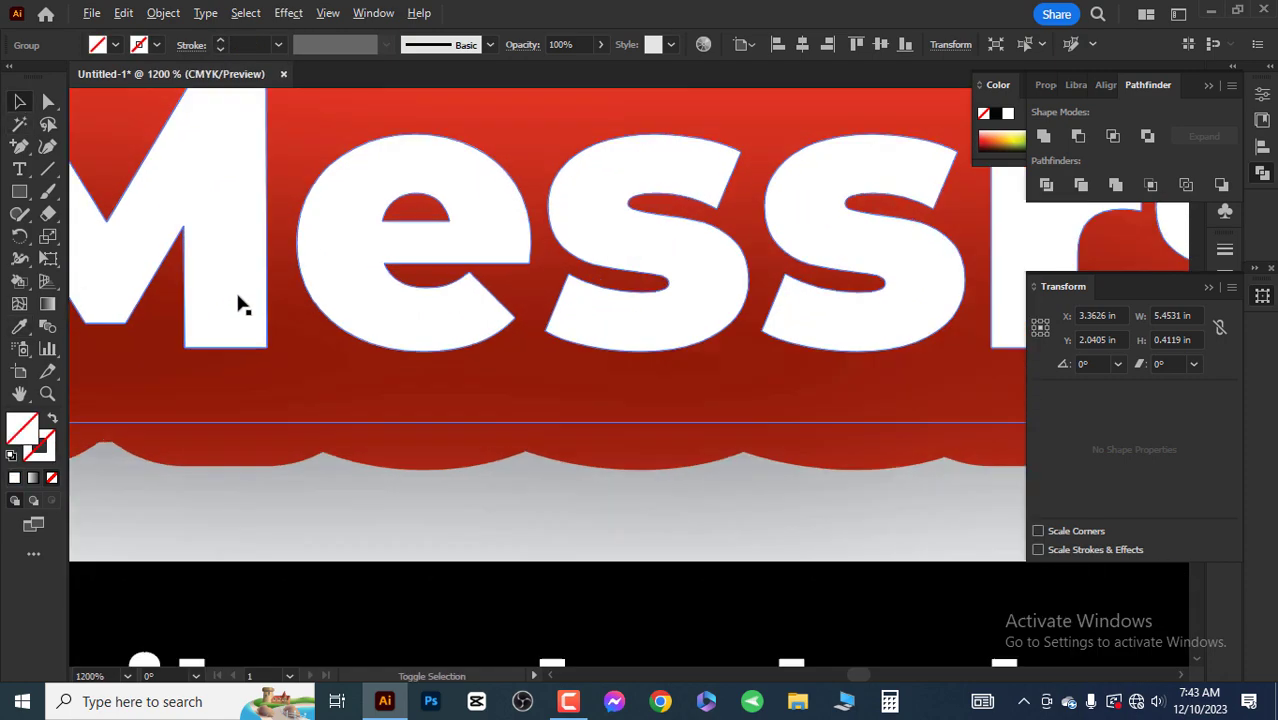
{"action": "left_click", "coordinate": [156, 45]}
{"action": "left_click", "coordinate": [40, 62]}
Step: Zoom out to fit the whole memo and check it in full-screen preview
{"action": "key", "text": "ctrl+minus"}
{"action": "key", "text": "ctrl+minus"}
{"action": "key", "text": "ctrl+minus"}
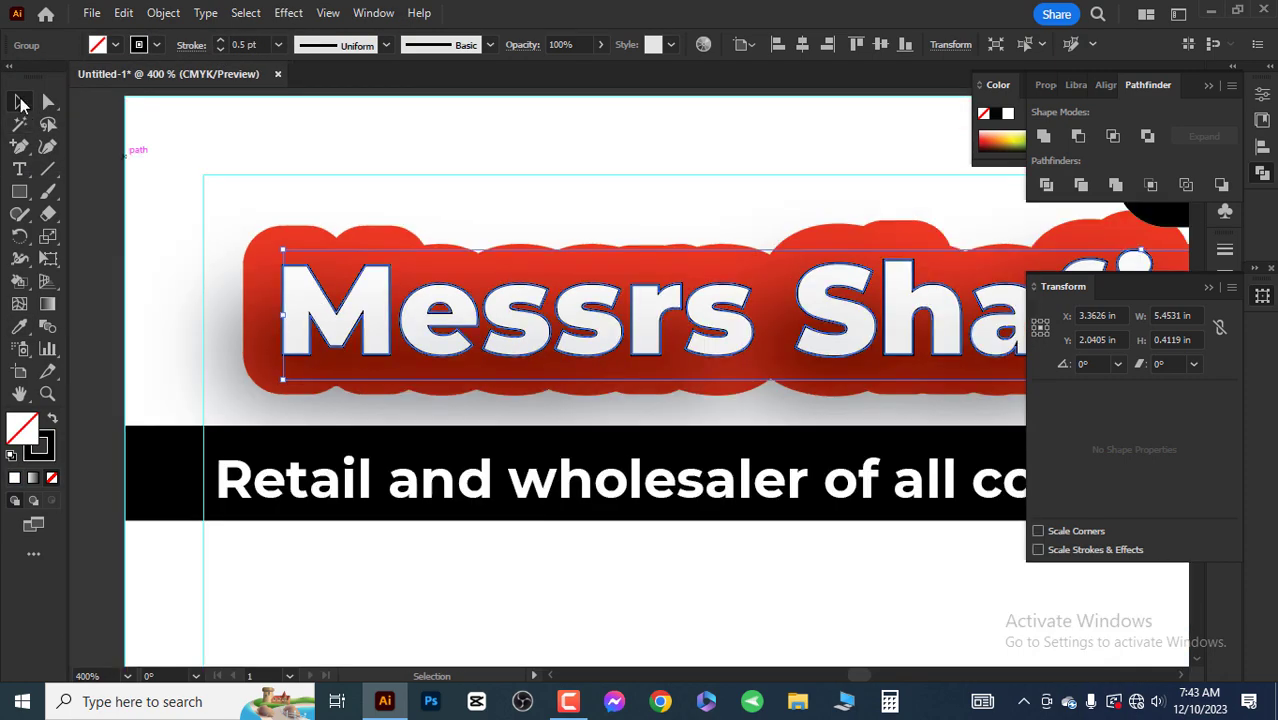
{"action": "key", "text": "ctrl+shift+a"}
{"action": "key", "text": "ctrl+minus"}
{"action": "key", "text": "ctrl+minus"}
{"action": "key", "text": "ctrl+minus"}
{"action": "key", "text": "ctrl+plus"}
{"action": "key", "text": "ctrl+plus"}
{"action": "key", "text": "ctrl+minus"}
{"action": "key", "text": "ctrl+minus"}
{"action": "key", "text": "ctrl+minus"}
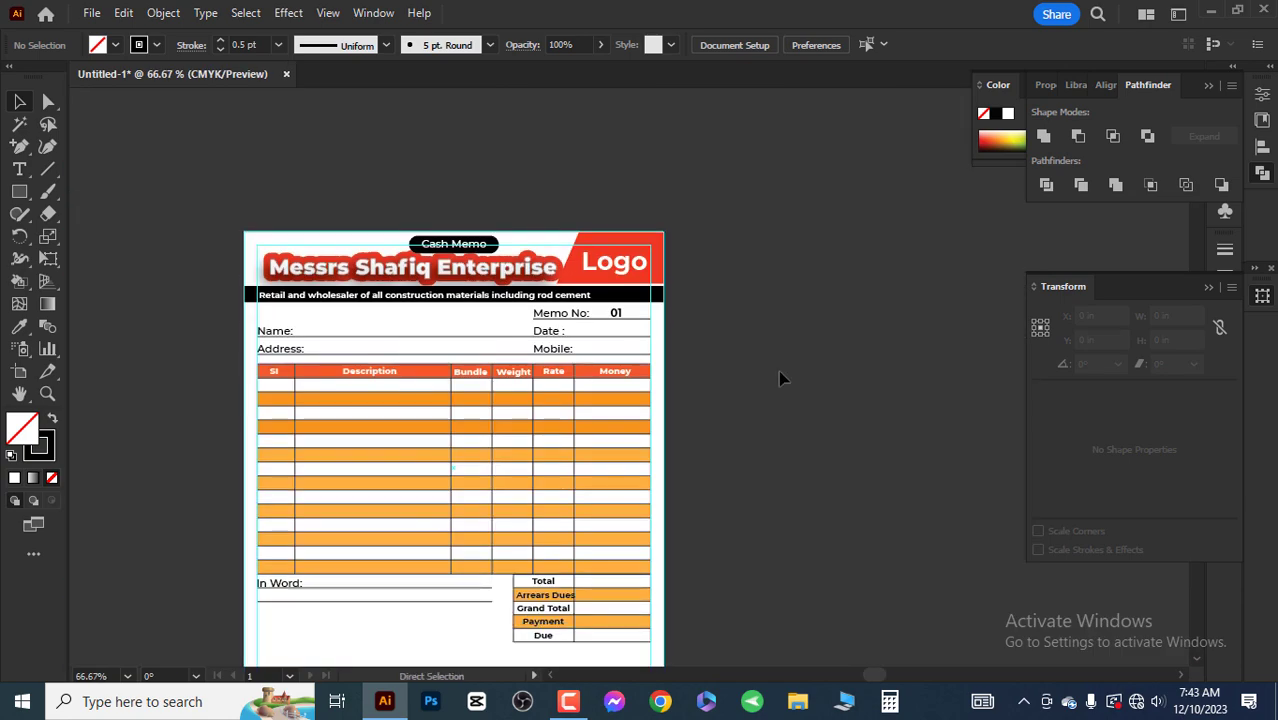
{"action": "key", "text": "shift+f"}
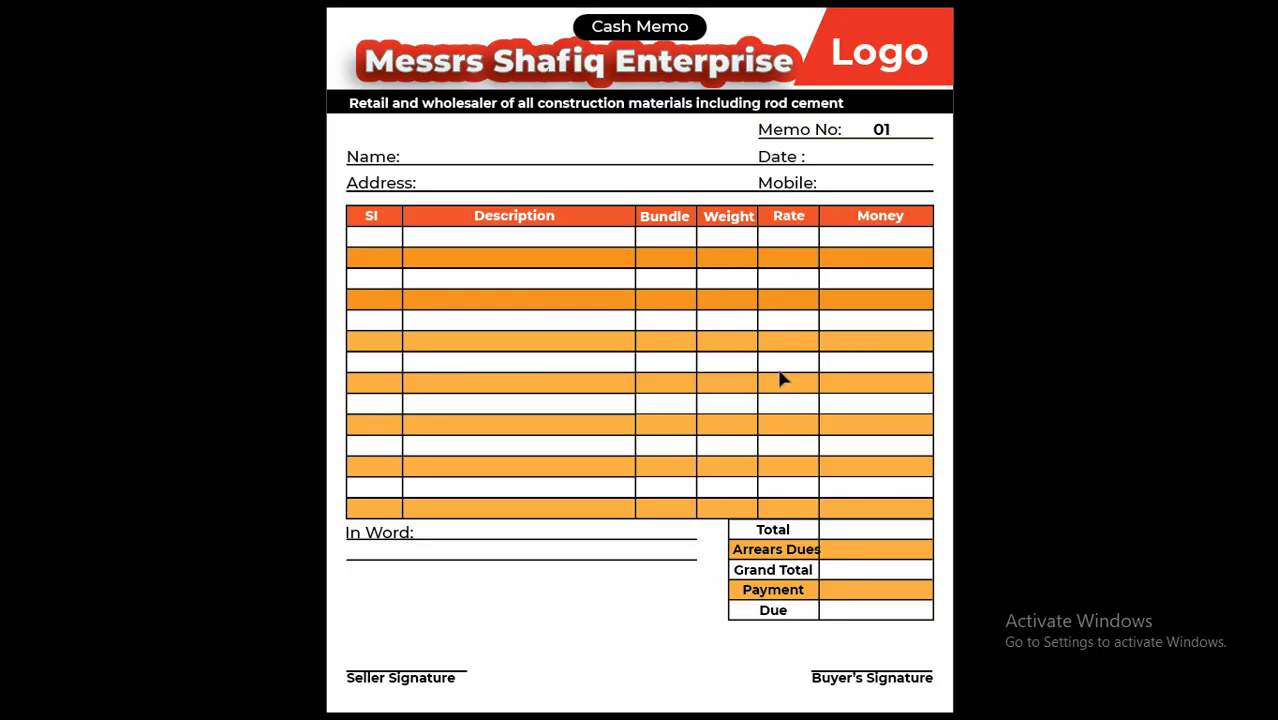
{"action": "key", "text": "Escape"}
{"action": "left_click", "coordinate": [579, 138]}
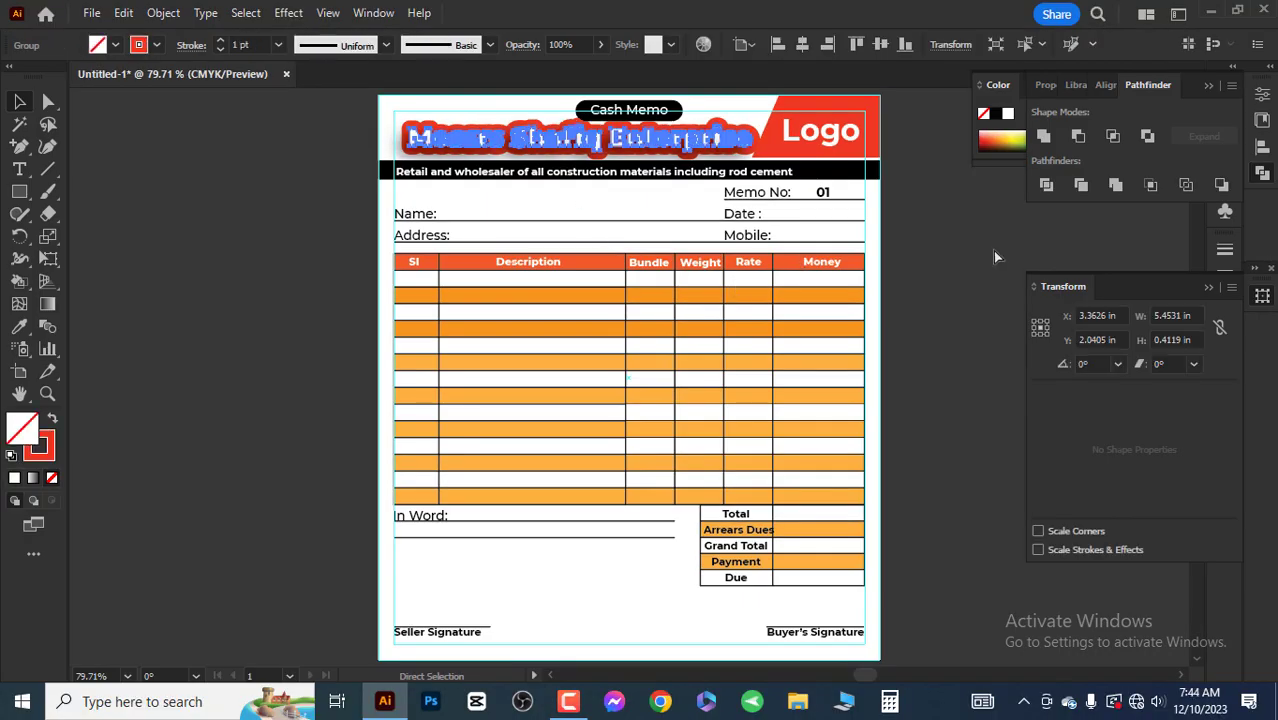
Step: Select the red backing shape and title letters and try Pathfinder Exclude, dismissing the warning
{"action": "left_click", "coordinate": [940, 249]}
{"action": "scroll", "coordinate": [414, 183], "scroll_direction": "up", "scroll_amount": 2}
{"action": "scroll", "coordinate": [432, 185], "scroll_direction": "up", "scroll_amount": 4}
{"action": "left_click", "coordinate": [432, 185]}
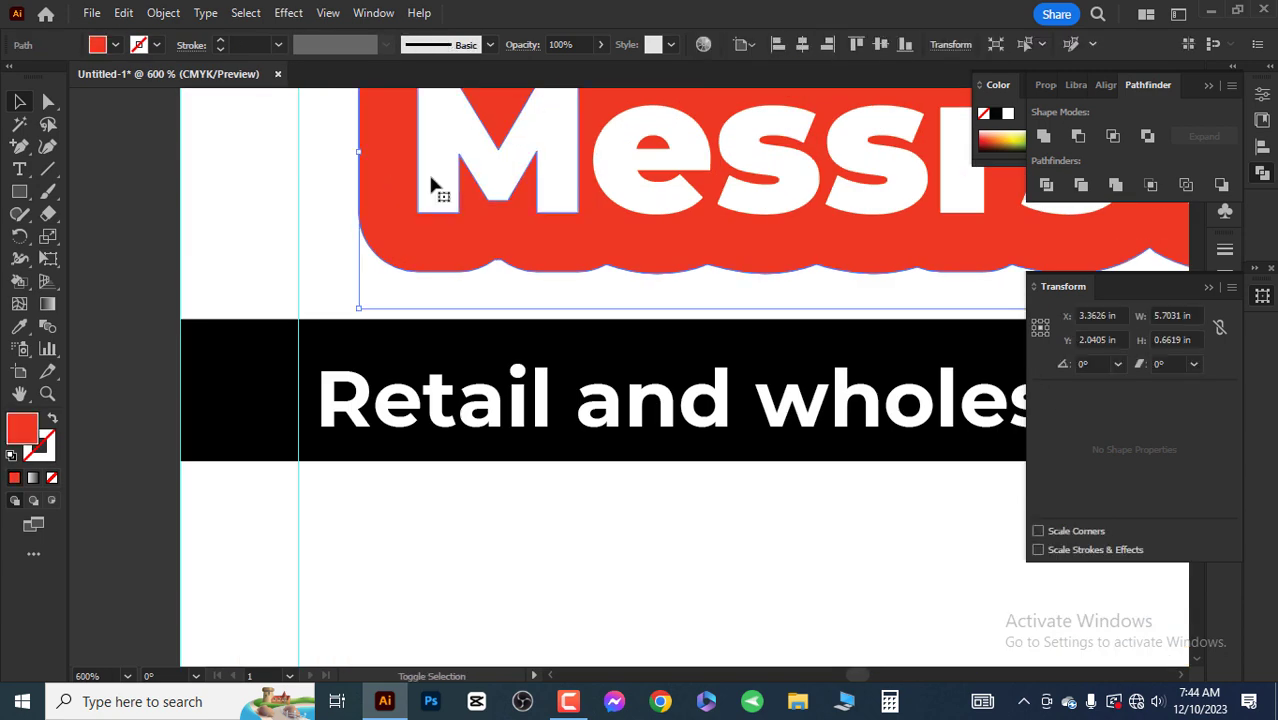
{"action": "left_click", "coordinate": [531, 152], "text": "shift"}
{"action": "scroll", "coordinate": [531, 157], "scroll_direction": "up", "scroll_amount": 2}
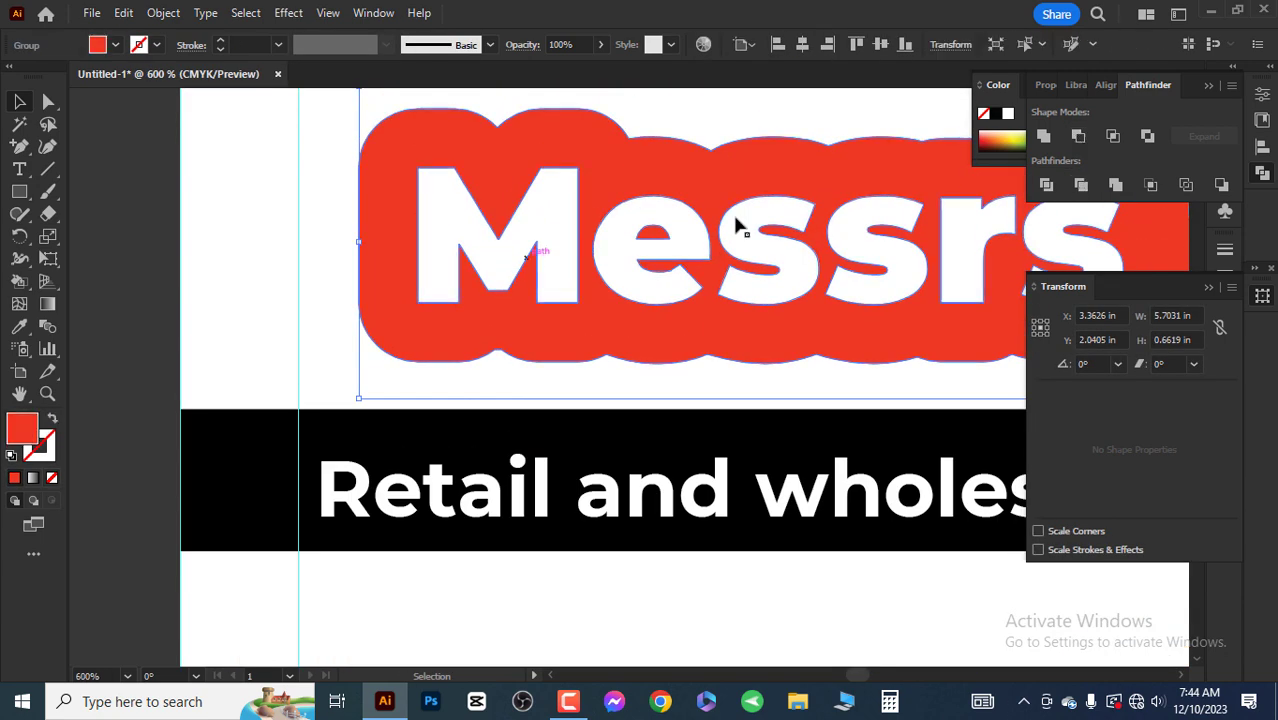
{"action": "left_click", "coordinate": [1113, 136]}
{"action": "key", "text": "Return"}
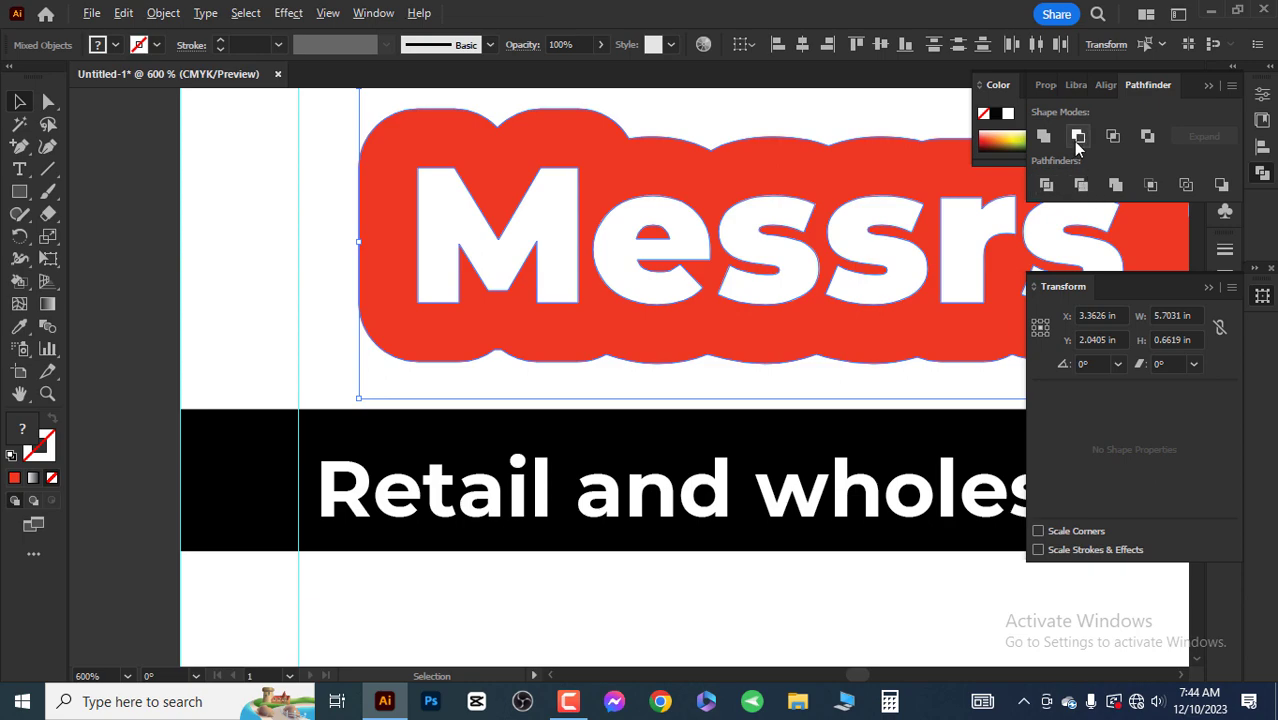
Step: Shift the title slightly left and down, then nudge it a little further left
{"action": "scroll", "coordinate": [454, 323], "scroll_direction": "down", "scroll_amount": 5}
{"action": "left_click_drag", "start_coordinate": [571, 321], "coordinate": [465, 354]}
{"action": "scroll", "coordinate": [543, 327], "scroll_direction": "up", "scroll_amount": 2}
{"action": "scroll", "coordinate": [237, 322], "scroll_direction": "down", "scroll_amount": 3}
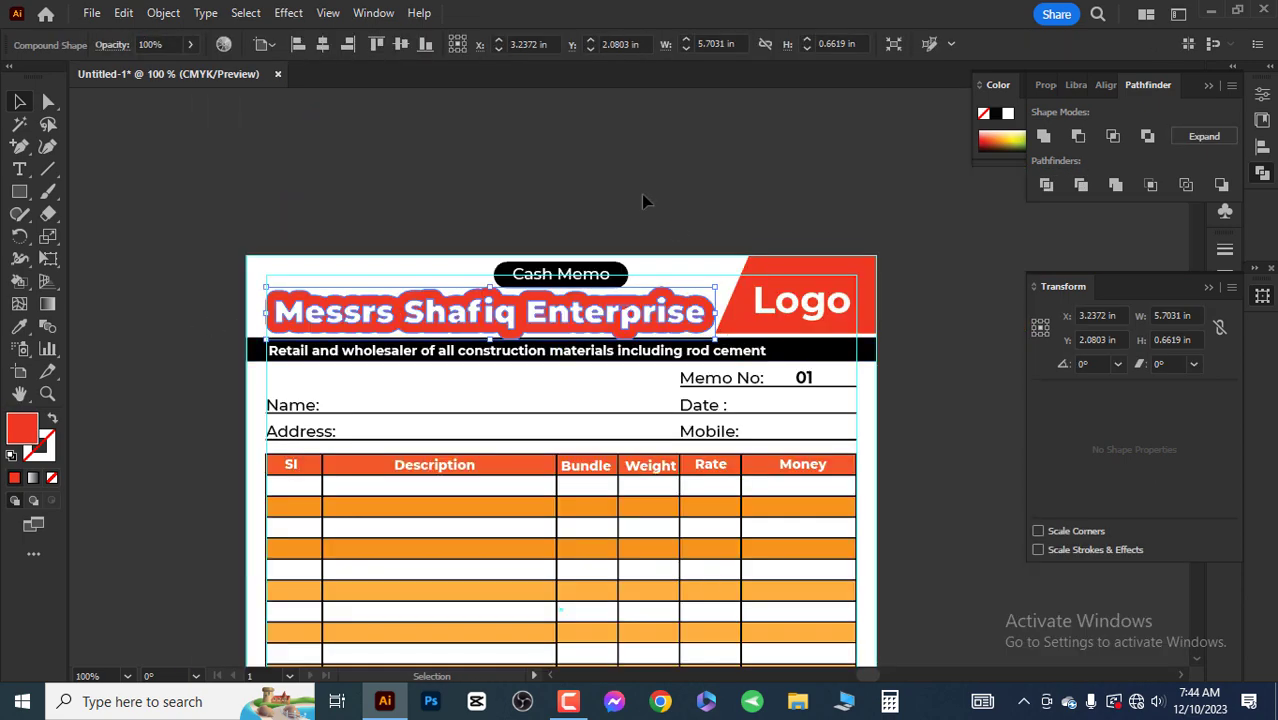
{"action": "left_click", "coordinate": [643, 196]}
{"action": "scroll", "coordinate": [545, 360], "scroll_direction": "up", "scroll_amount": 2}
{"action": "scroll", "coordinate": [610, 330], "scroll_direction": "up", "scroll_amount": 2}
{"action": "scroll", "coordinate": [600, 330], "scroll_direction": "down", "scroll_amount": 2}
{"action": "scroll", "coordinate": [540, 190], "scroll_direction": "down", "scroll_amount": 1}
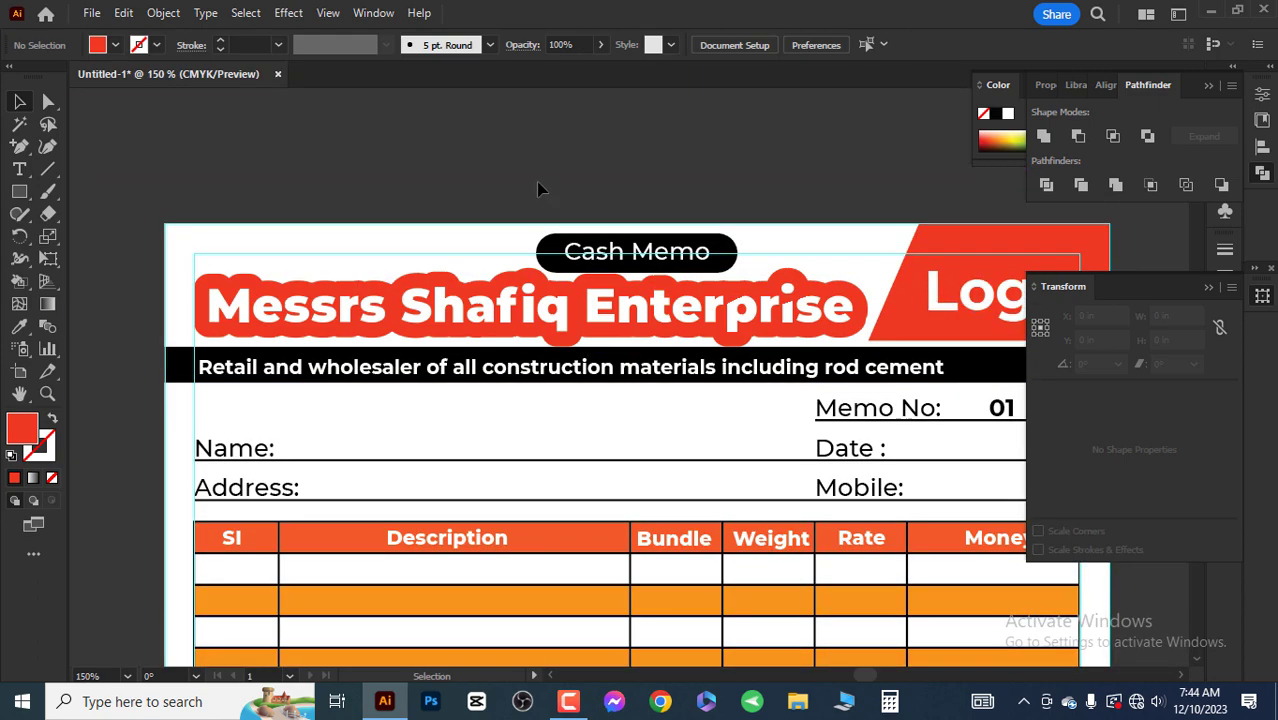
{"action": "scroll", "coordinate": [684, 294], "scroll_direction": "up", "scroll_amount": 2}
{"action": "scroll", "coordinate": [707, 328], "scroll_direction": "up", "scroll_amount": 2}
{"action": "left_click_drag", "start_coordinate": [673, 342], "coordinate": [660, 337]}
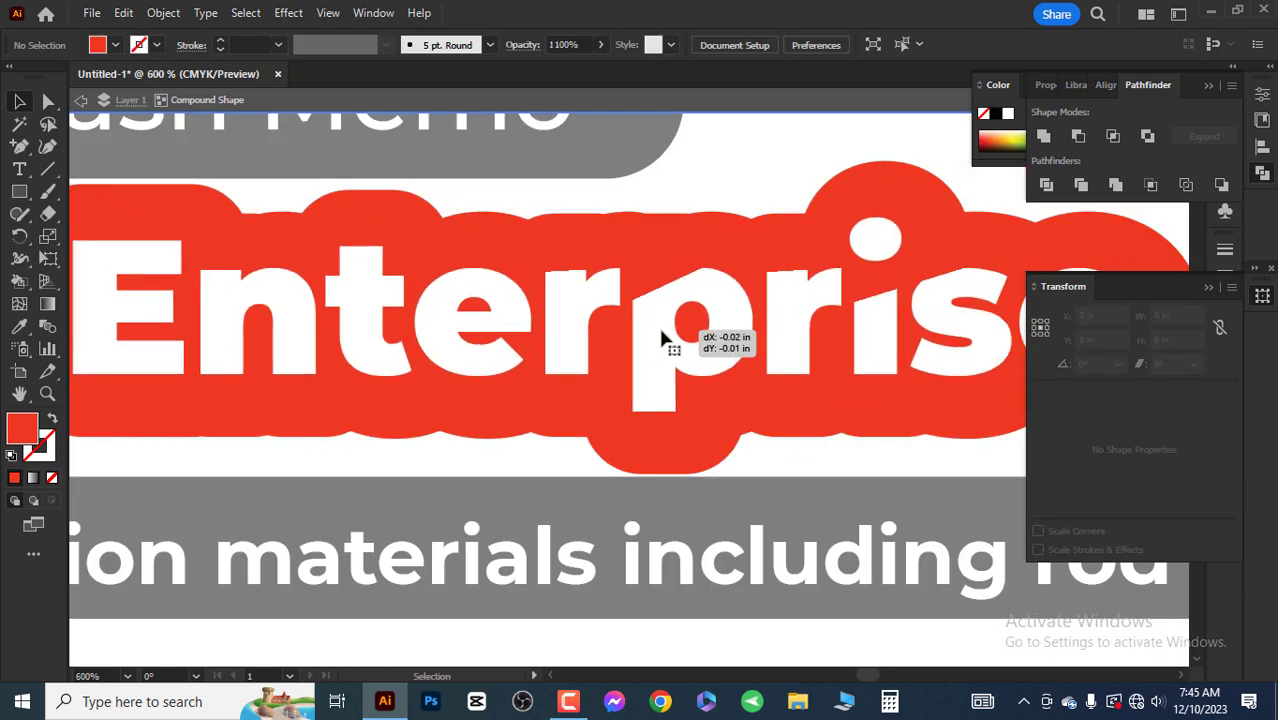
Step: Try Pathfinder Minus Front on the title, dismiss the warning, and exit isolation mode
{"action": "scroll", "coordinate": [660, 337], "scroll_direction": "down", "scroll_amount": 3}
{"action": "left_click", "coordinate": [1078, 136]}
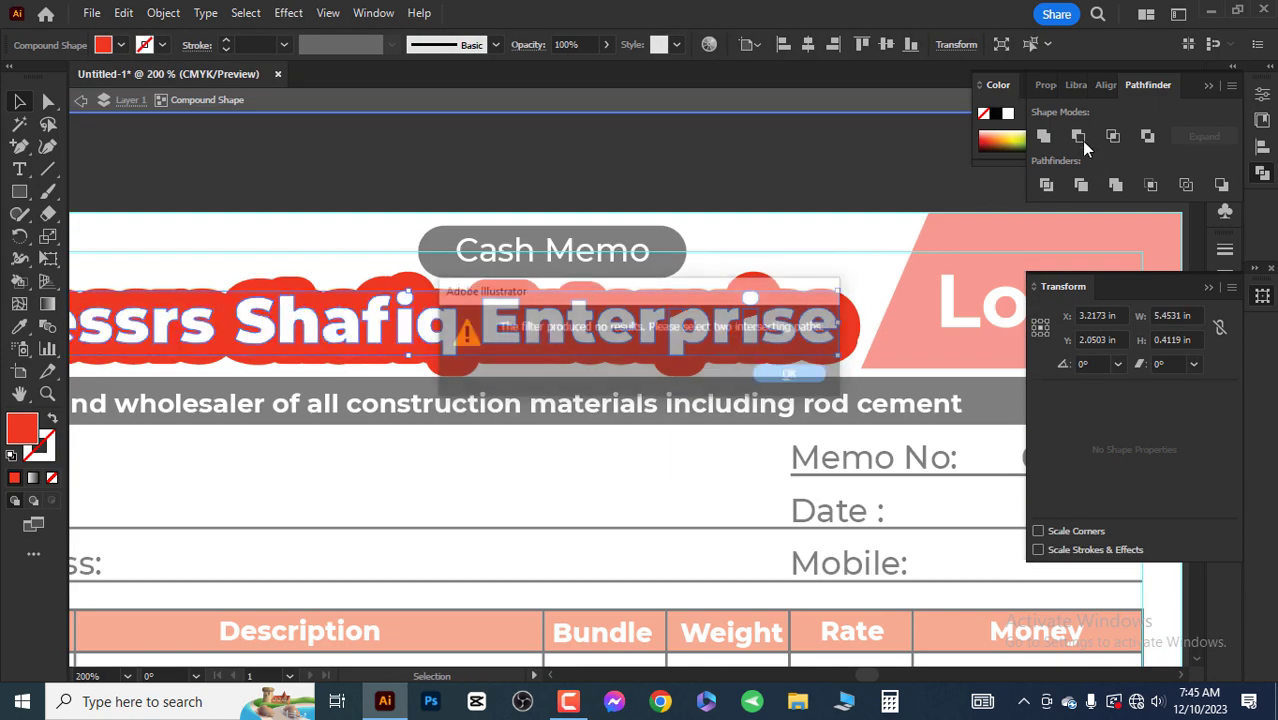
{"action": "left_click", "coordinate": [789, 373]}
{"action": "scroll", "coordinate": [727, 371], "scroll_direction": "down", "scroll_amount": 1}
{"action": "left_click", "coordinate": [130, 160]}
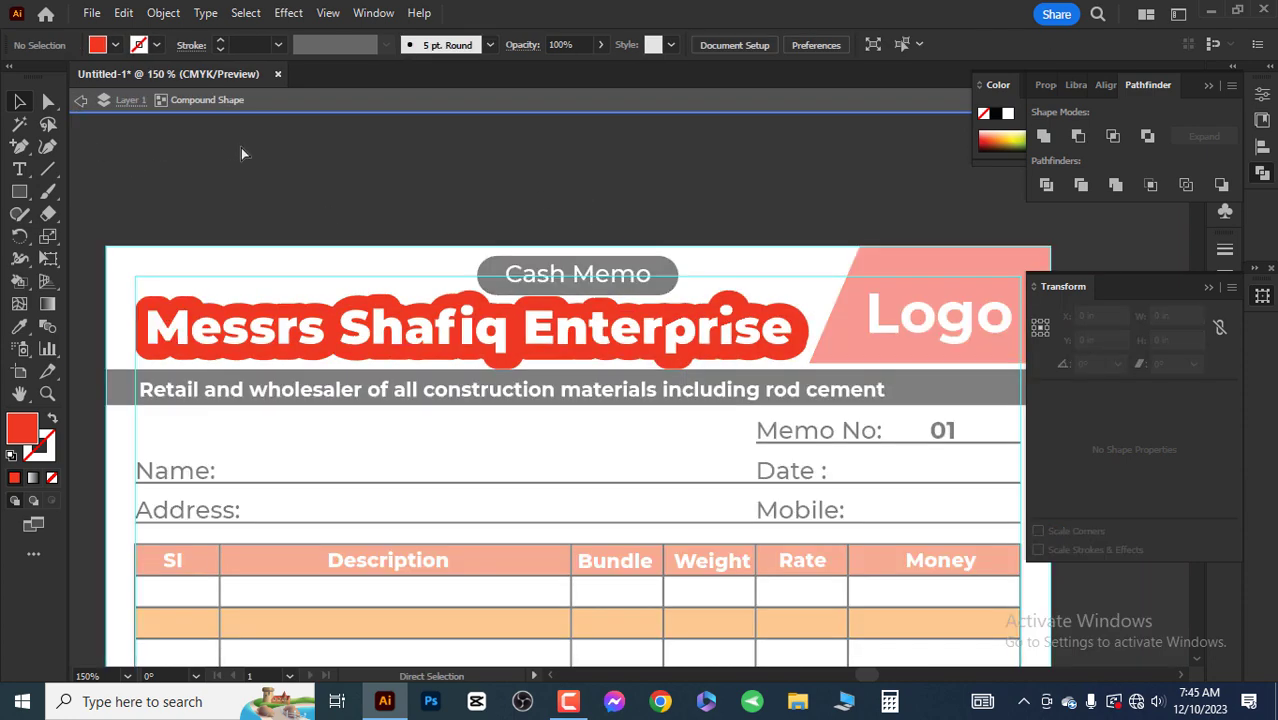
{"action": "double_click", "coordinate": [241, 148]}
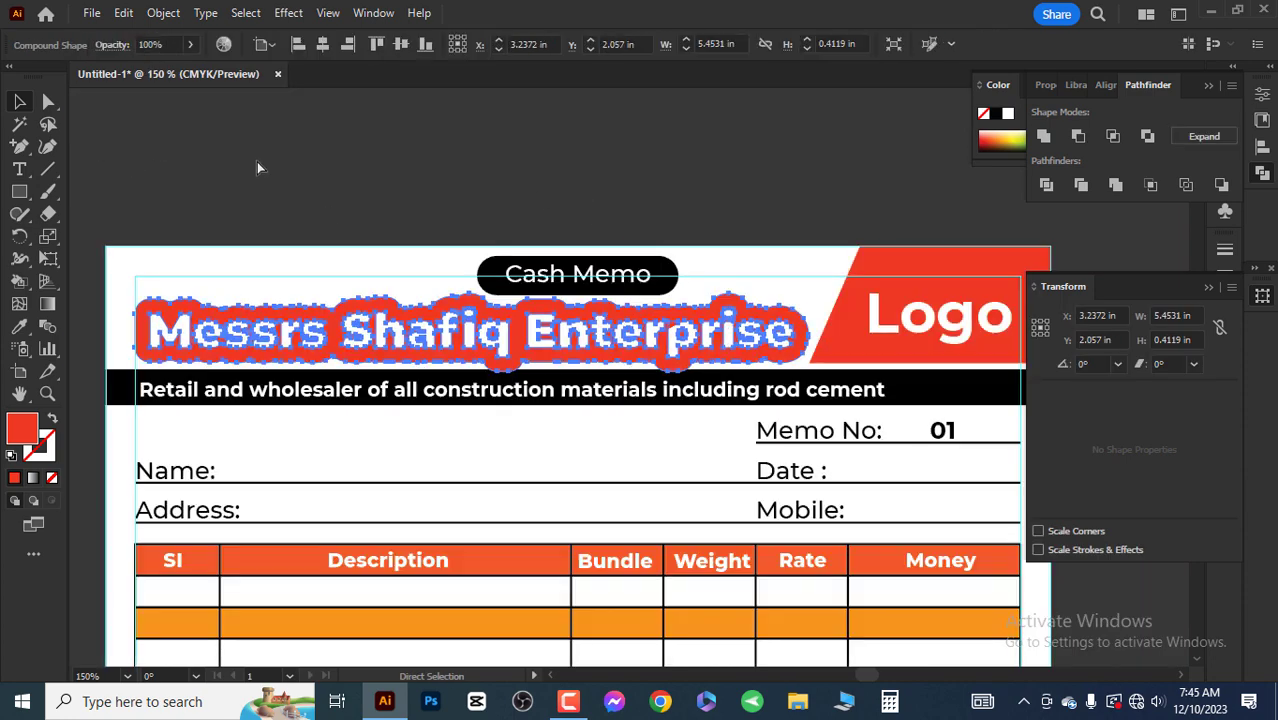
Step: Group the red title shape's parts and centre it horizontally on the header
{"action": "left_click", "coordinate": [433, 342]}
{"action": "scroll", "coordinate": [175, 345], "scroll_direction": "up", "scroll_amount": 3}
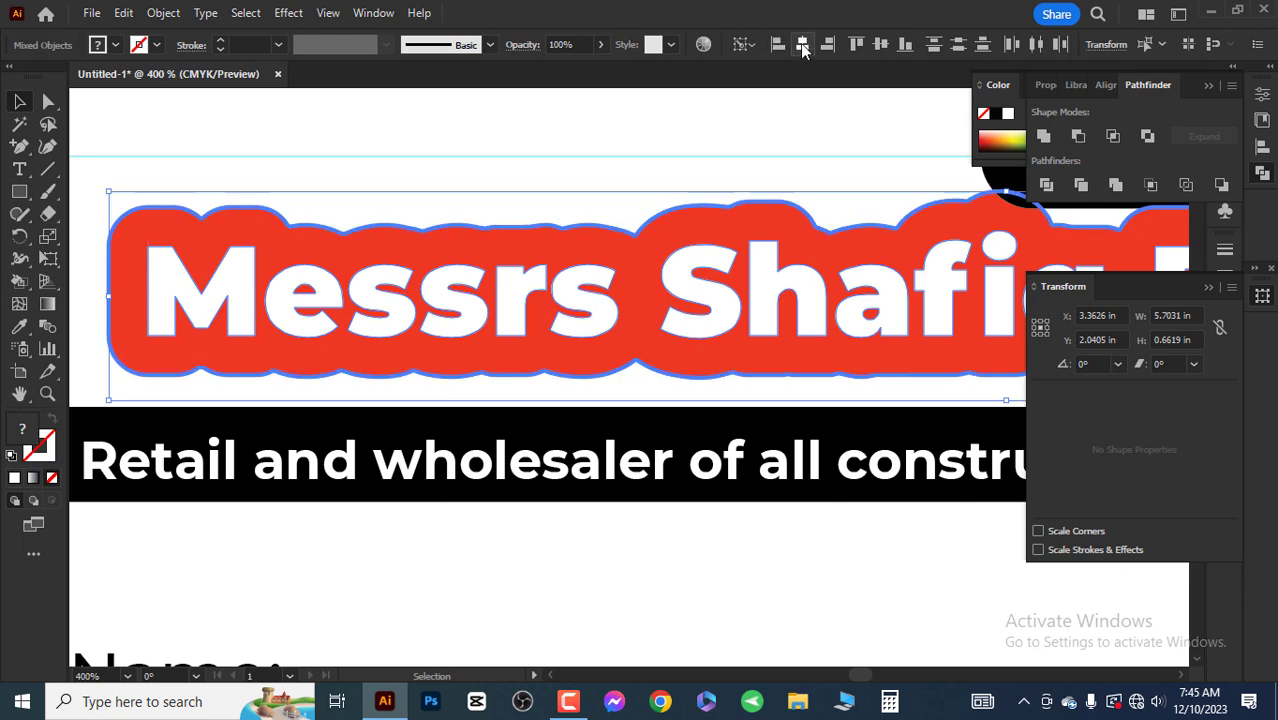
{"action": "right_click", "coordinate": [471, 256]}
{"action": "left_click", "coordinate": [550, 516]}
{"action": "left_click", "coordinate": [804, 46]}
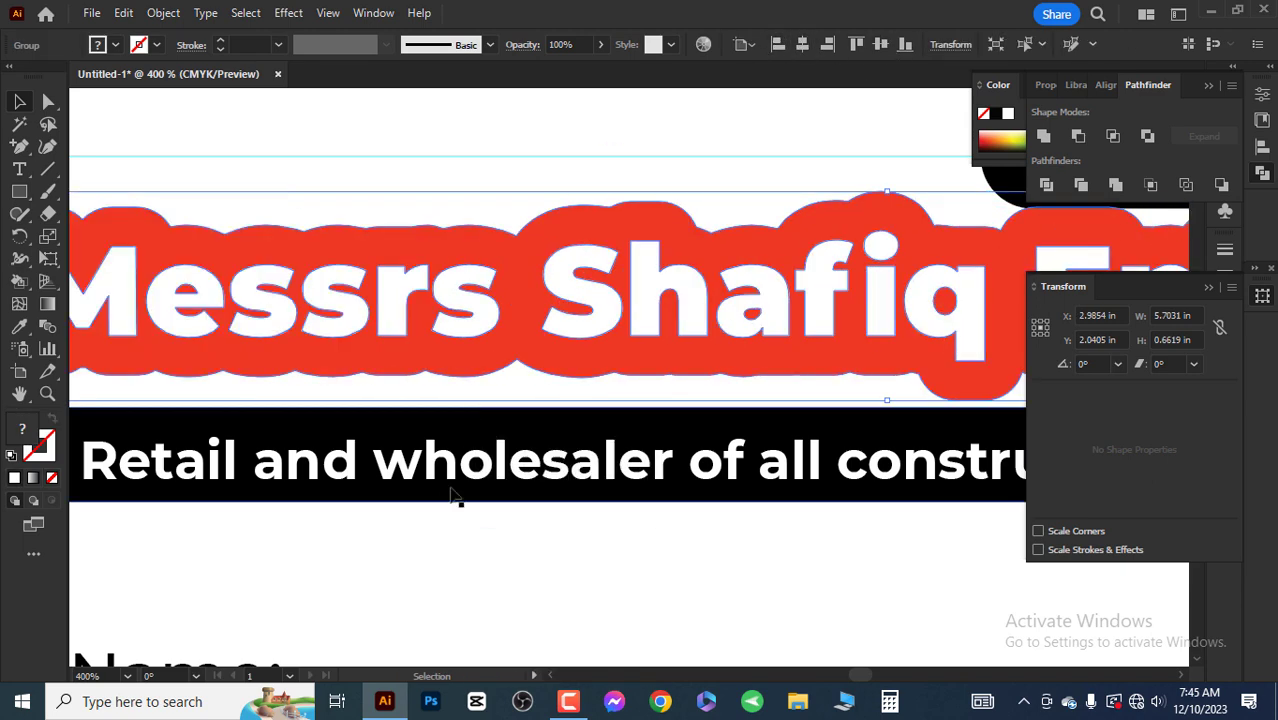
{"action": "scroll", "coordinate": [385, 394], "scroll_direction": "down", "scroll_amount": 3}
{"action": "scroll", "coordinate": [301, 346], "scroll_direction": "down", "scroll_amount": 3}
{"action": "scroll", "coordinate": [585, 342], "scroll_direction": "up", "scroll_amount": 5}
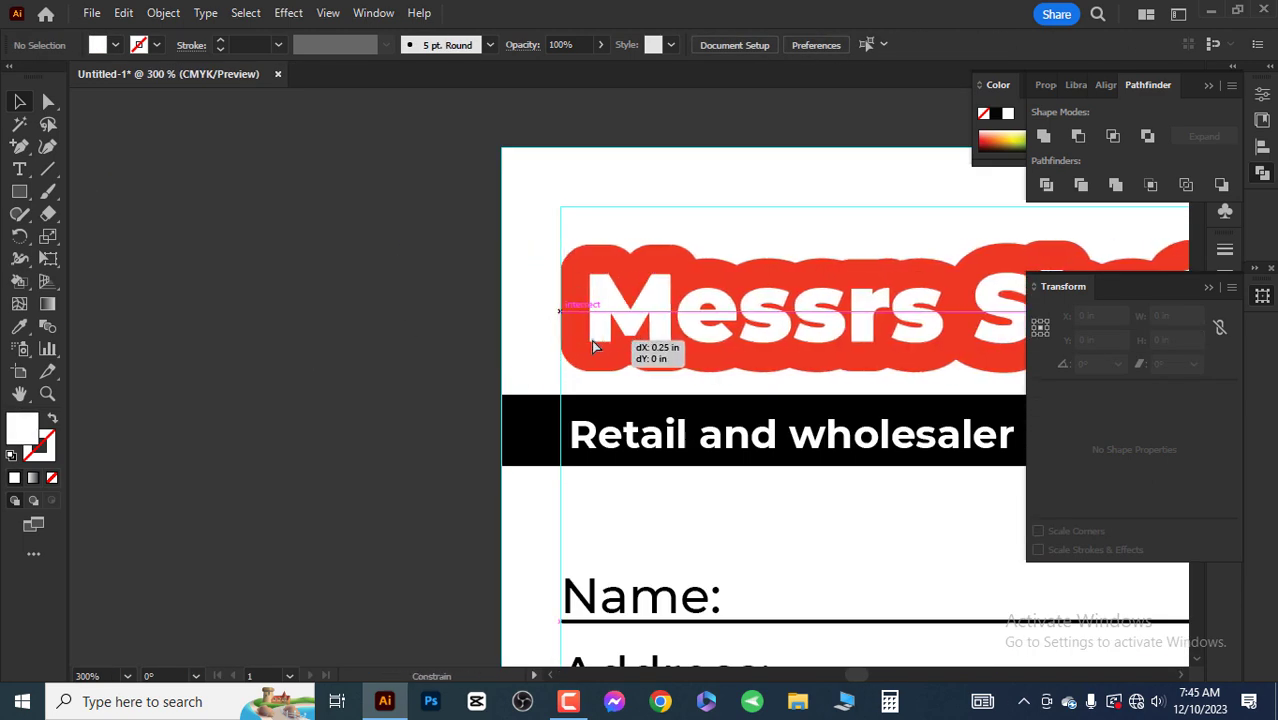
Step: Fit the artboard in view and review the finished memo in full-screen preview
{"action": "key", "text": "ctrl+0"}
{"action": "key", "text": "shift+f"}
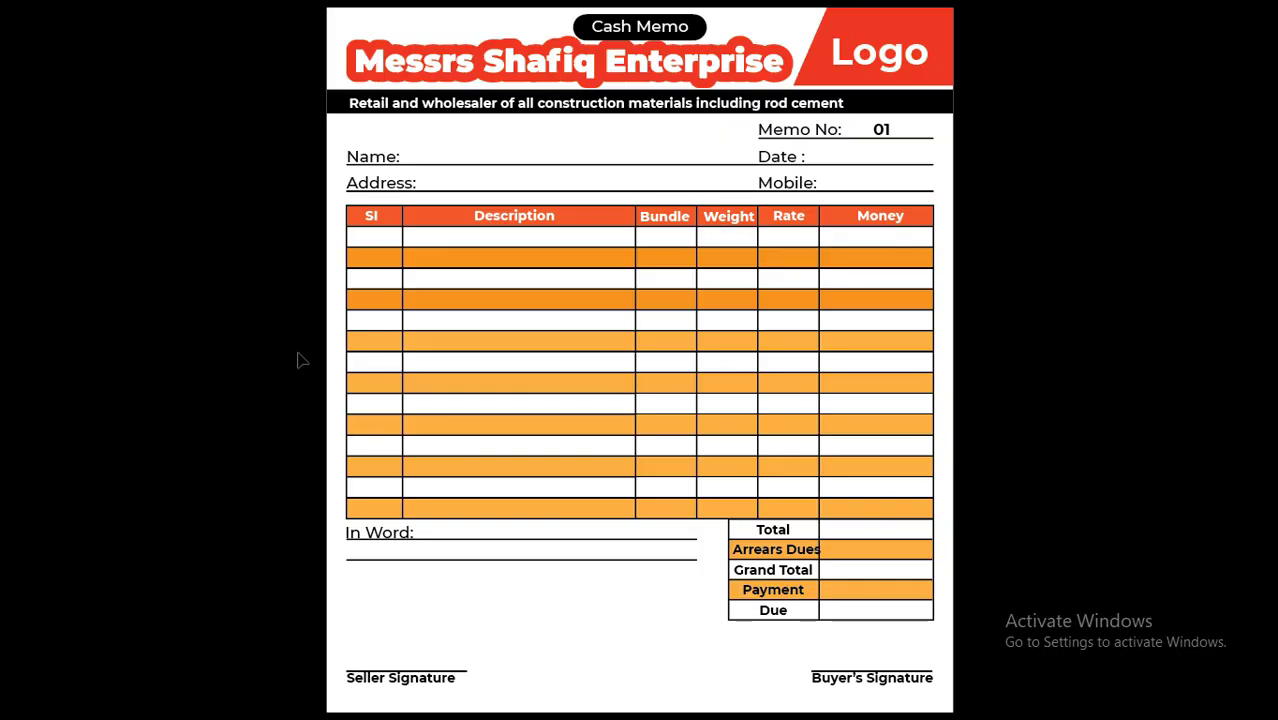
{"action": "key", "text": "Escape"}
{"action": "left_click", "coordinate": [692, 206]}
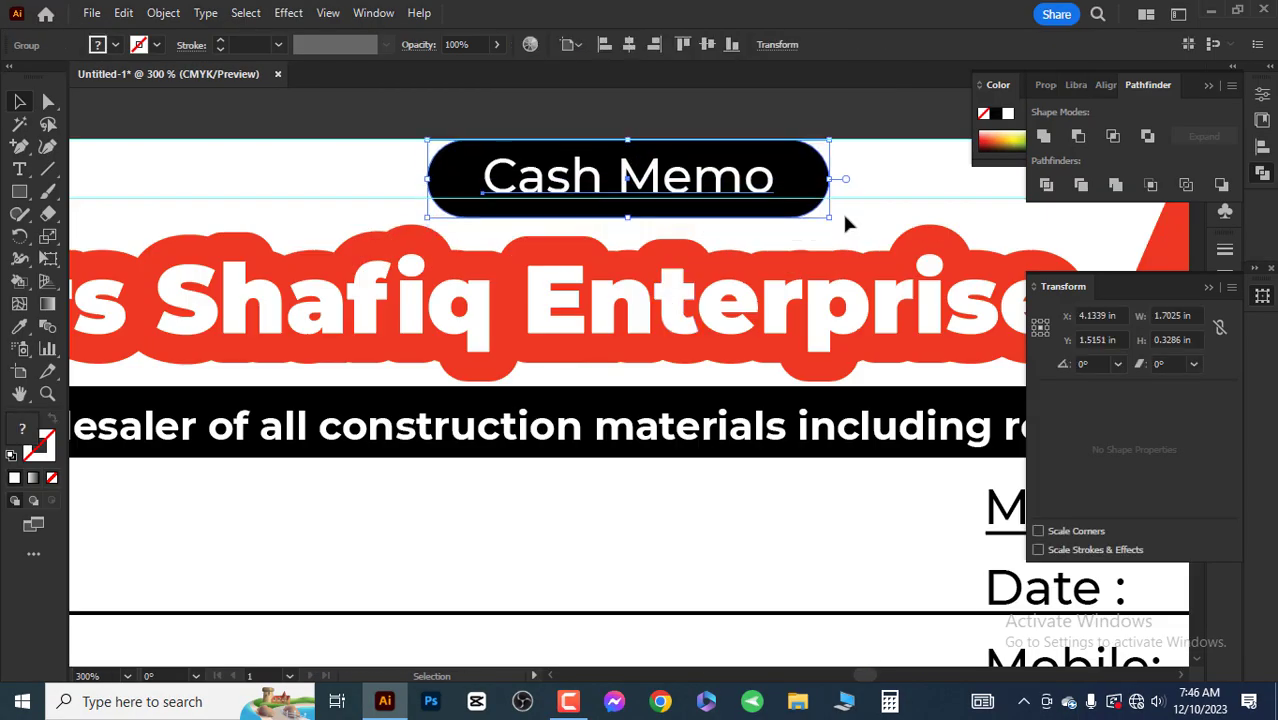
{"action": "key", "text": "shift+f"}
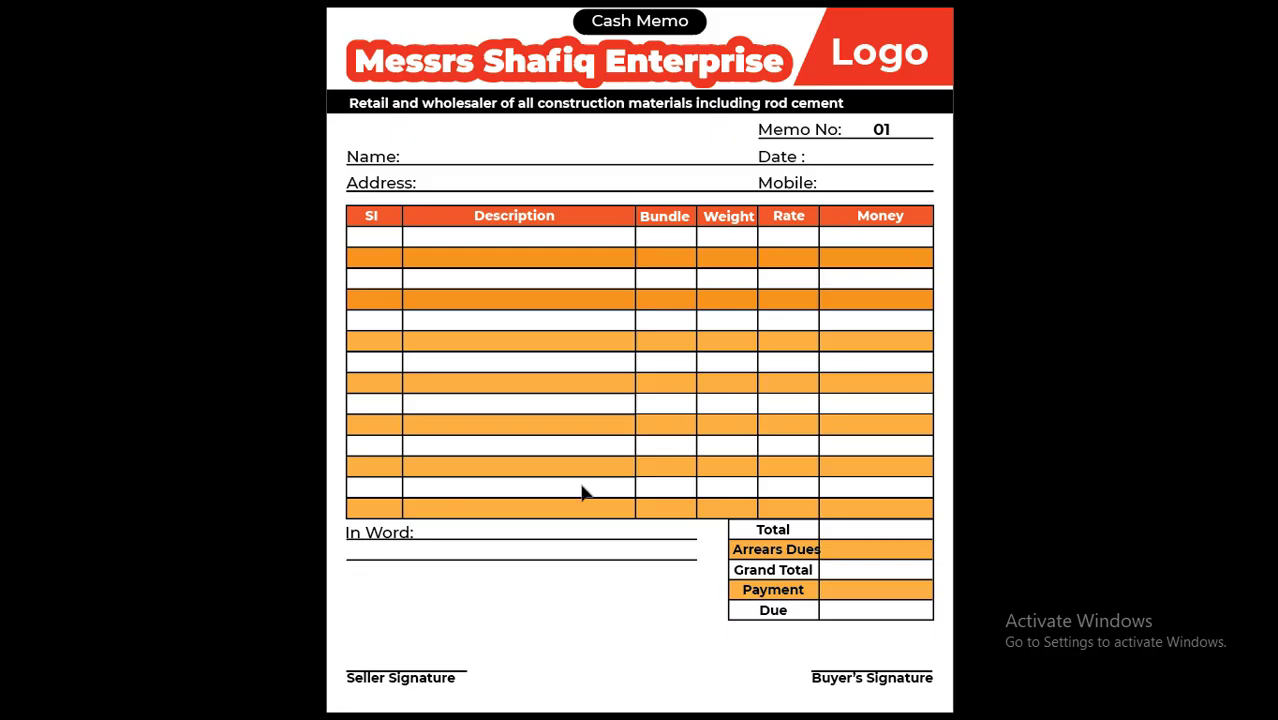
{"action": "key", "text": "Escape"}
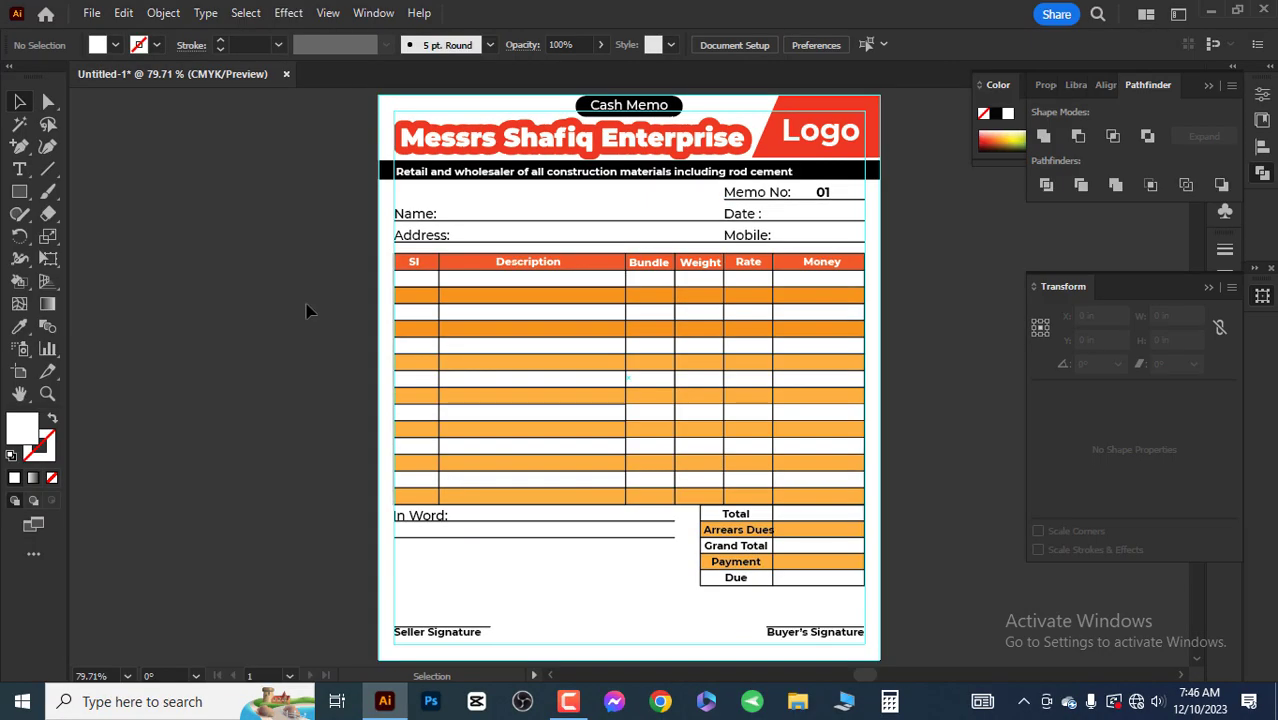